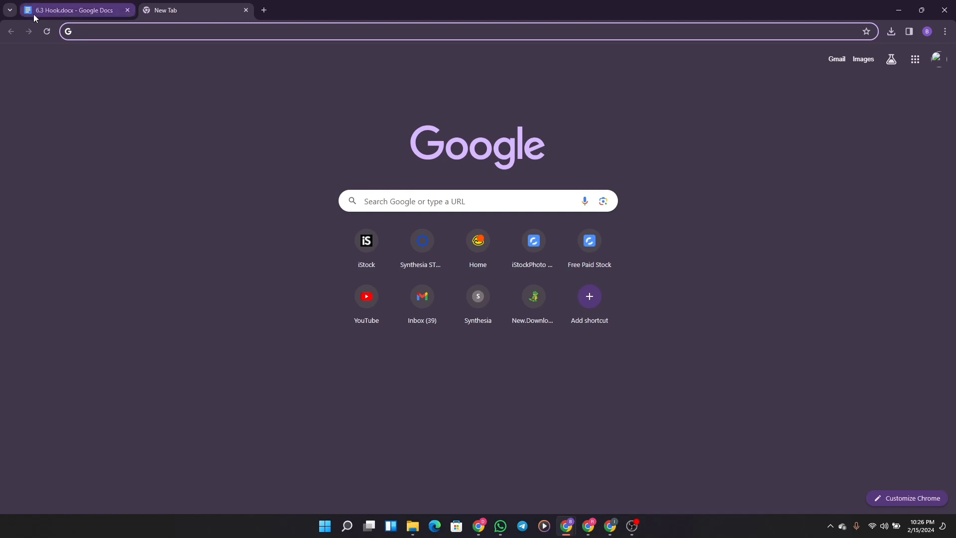
Switch to the 6.3 Hook document in Google Docs and examine its opening scene descriptions and narrator lines
left_click(63, 11)
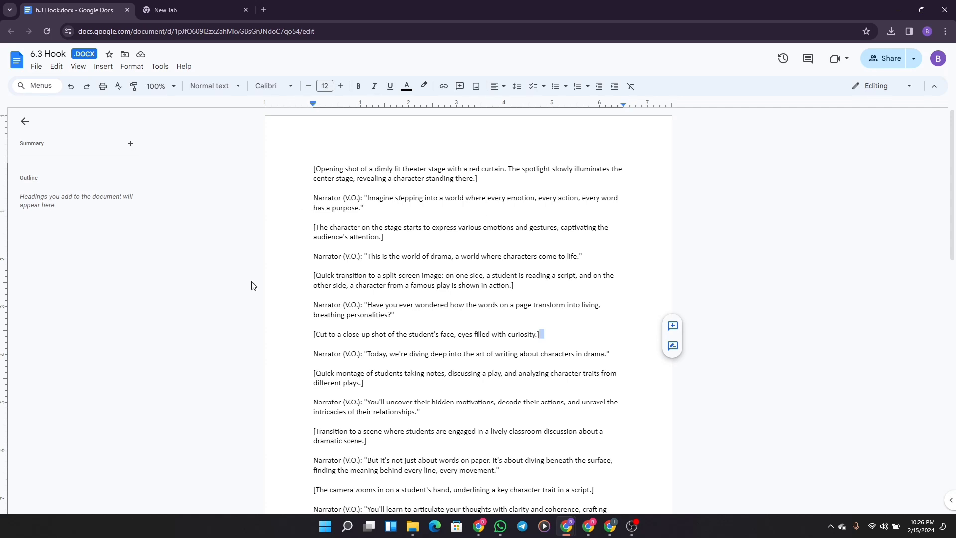
left_click_drag(313, 168, 377, 210)
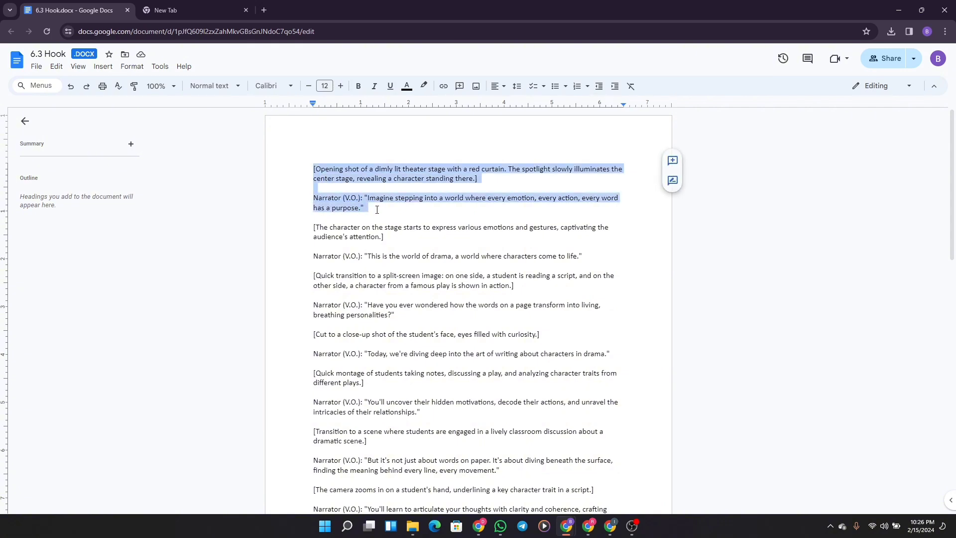
left_click(376, 209)
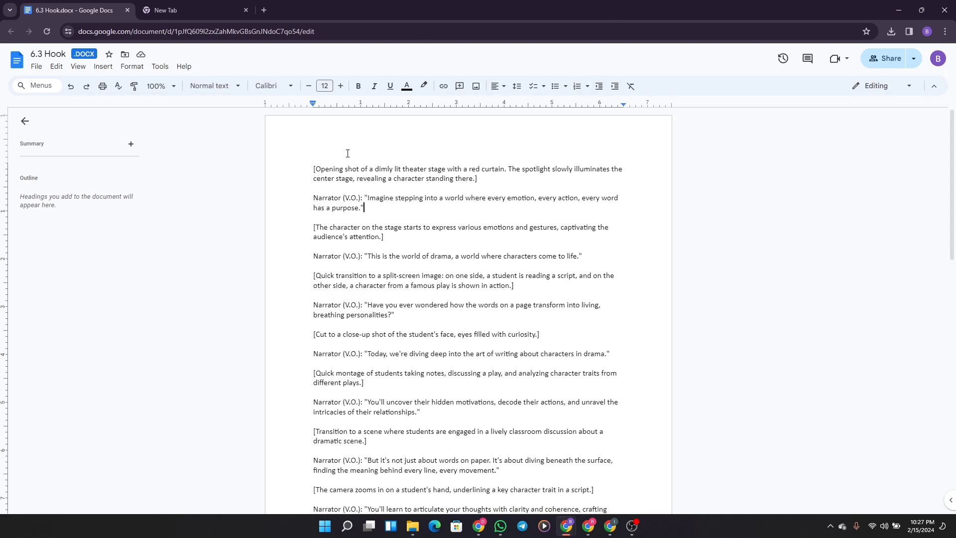
left_click_drag(952, 188, 928, 188)
scroll(928, 188, "up", 3)
left_click(631, 526)
left_click(631, 526)
Go to synthesia.io in the empty browser tab and log in to reach the Synthesia Studio workspace
left_click(175, 5)
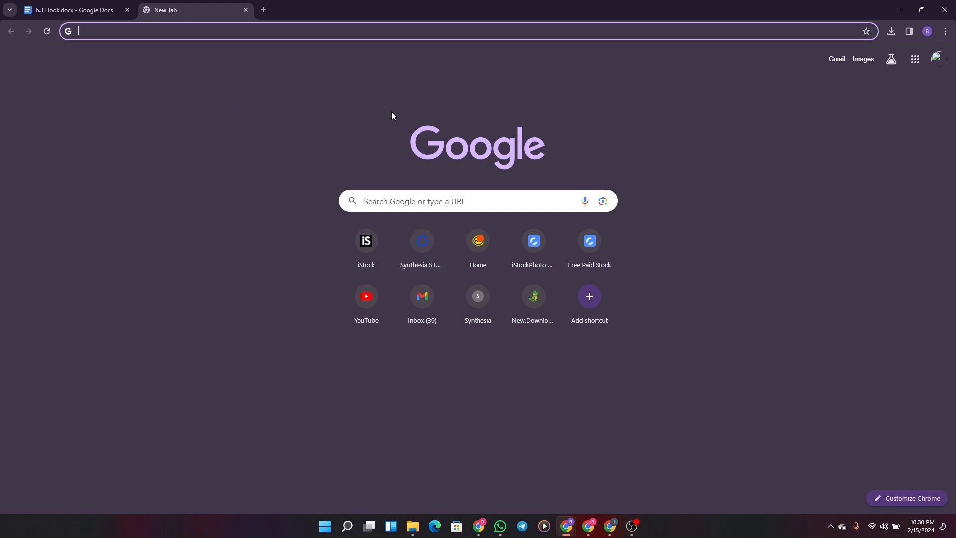
type("sy")
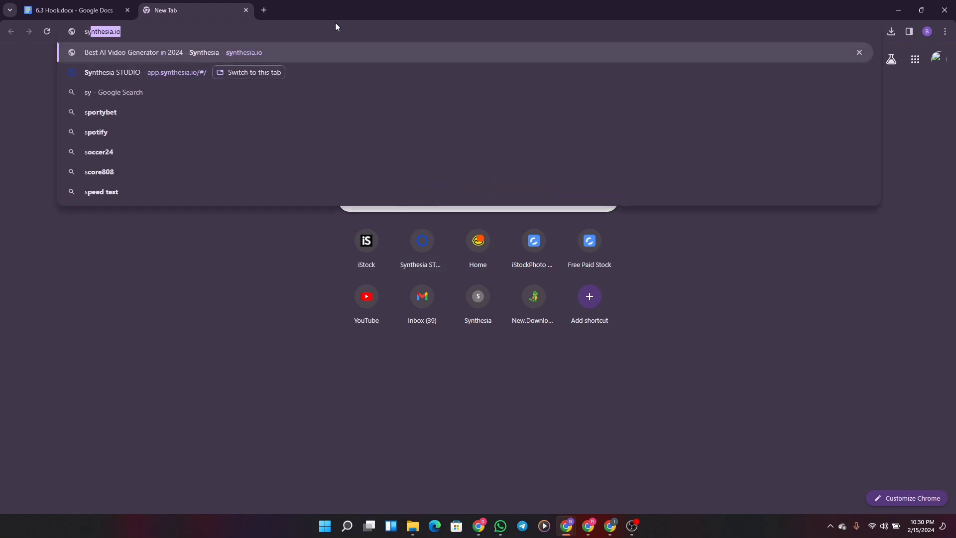
left_click(302, 34)
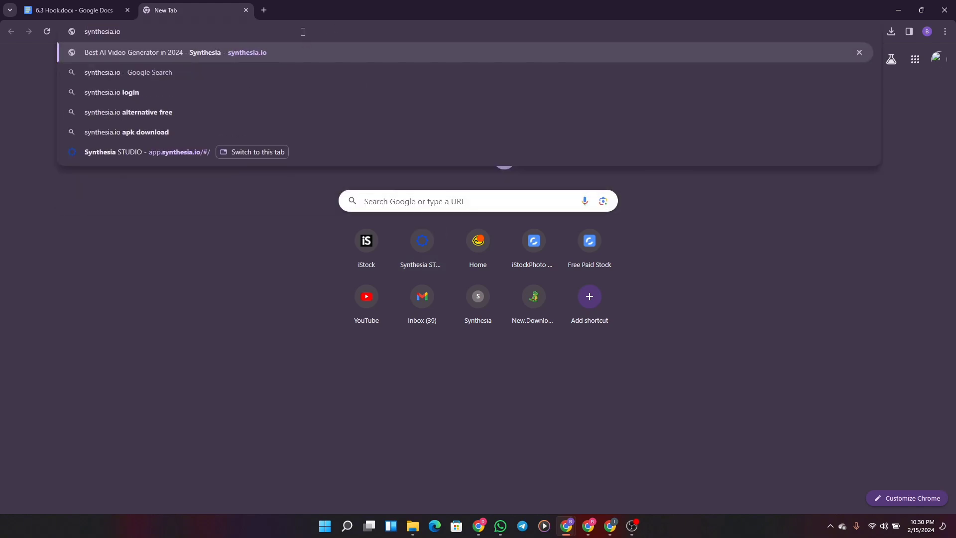
key("Return")
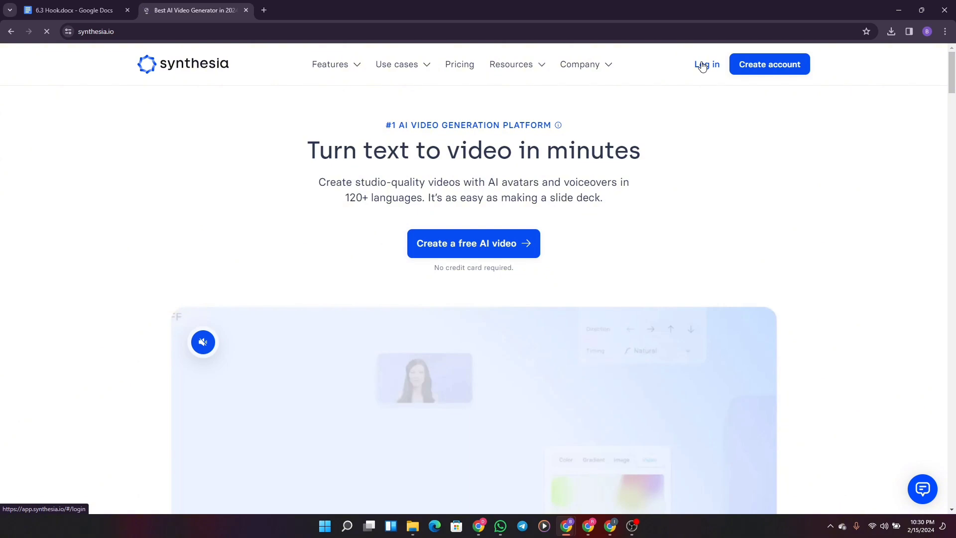
left_click(702, 66)
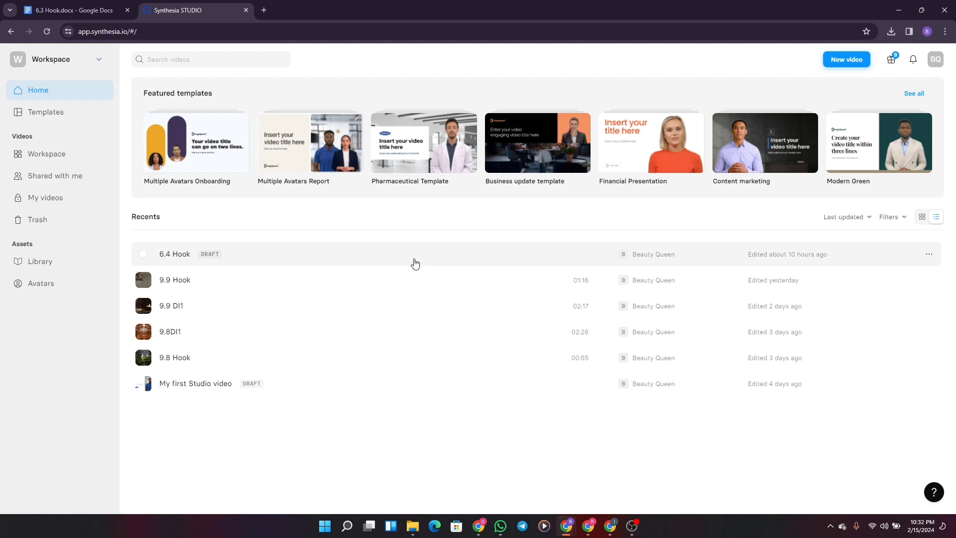
Create a new blank video in Synthesia Studio with the landscape 16:9 size
left_click(58, 10)
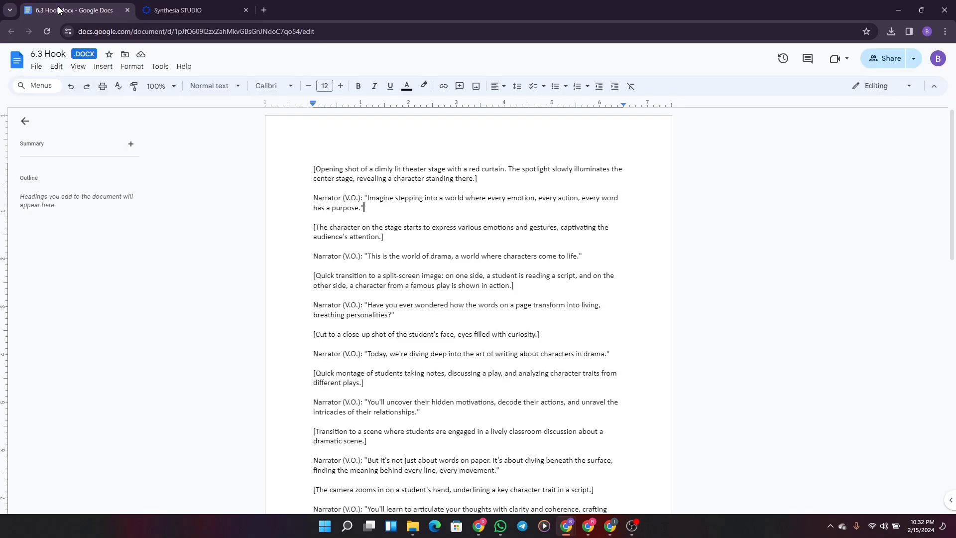
left_click(180, 6)
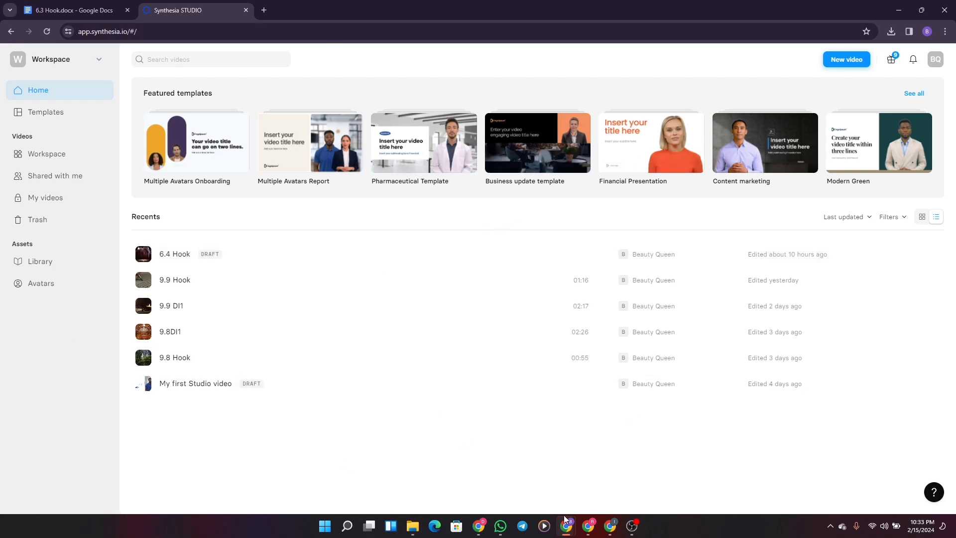
left_click(849, 62)
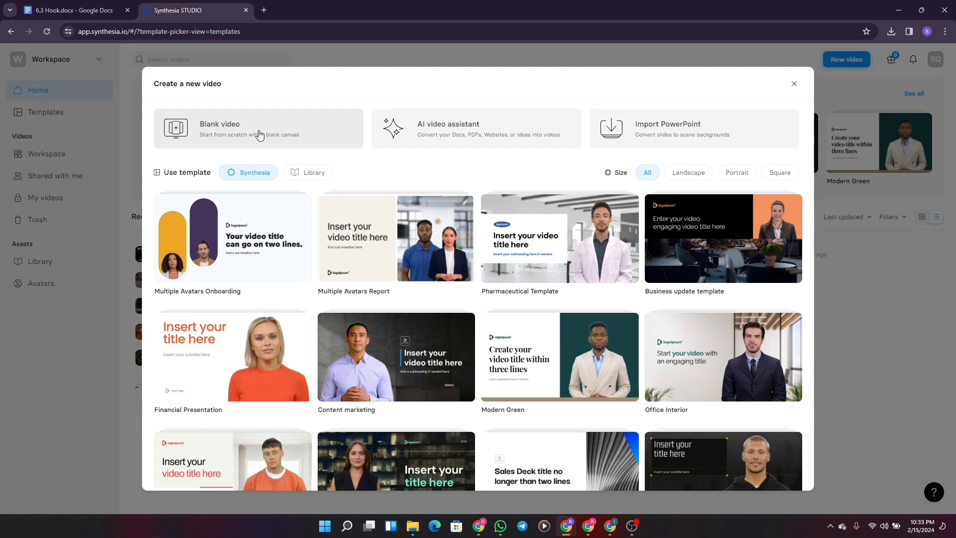
left_click(258, 135)
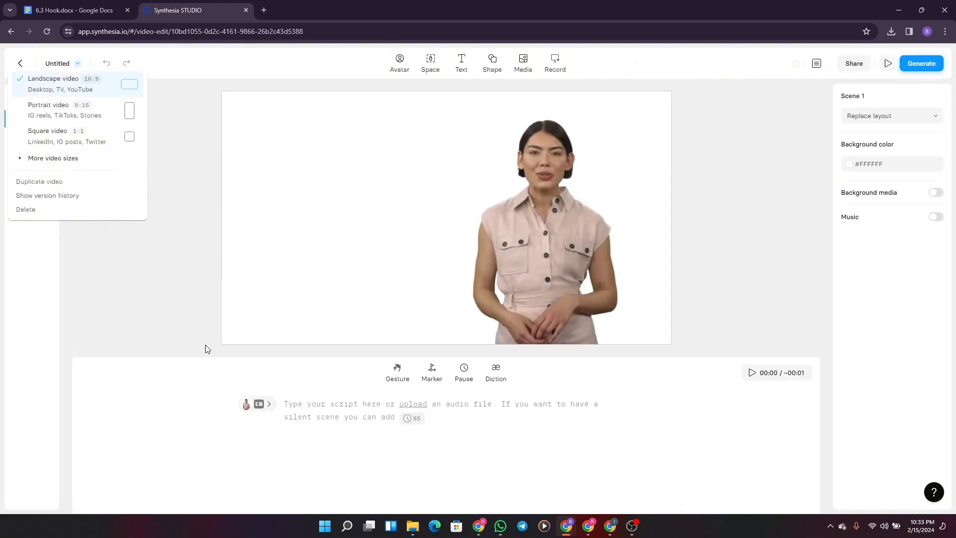
left_click(131, 89)
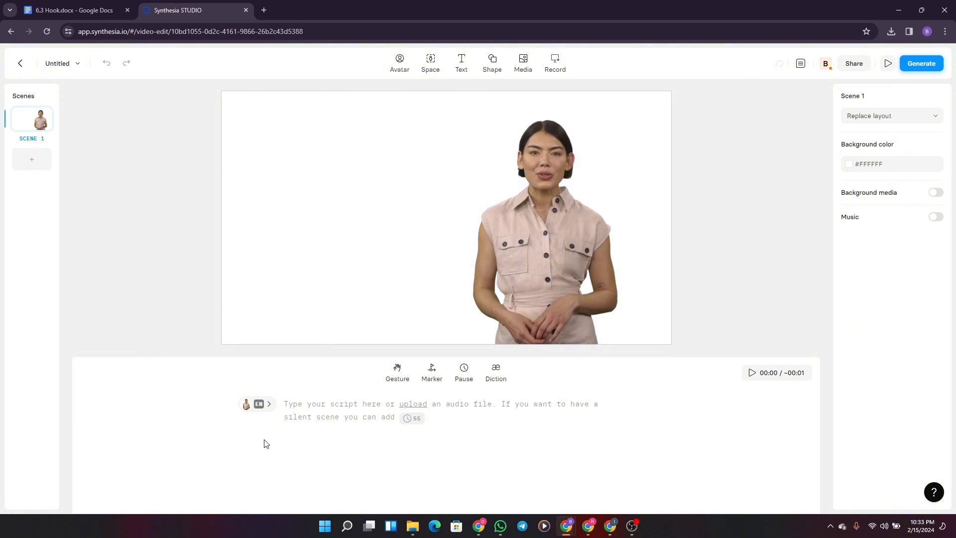
Delete the default avatar from scene 1 so its canvas is empty
left_click(536, 211)
right_click(537, 210)
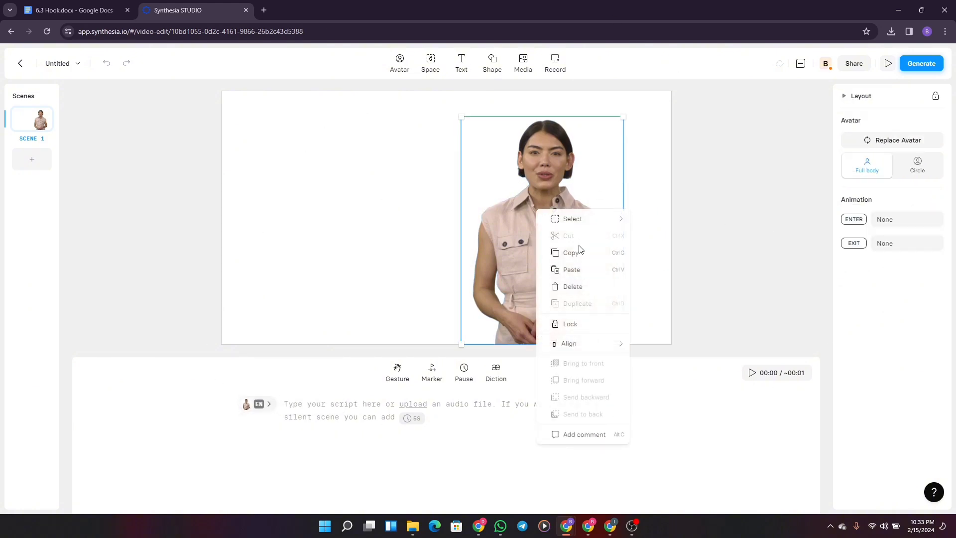
left_click(582, 292)
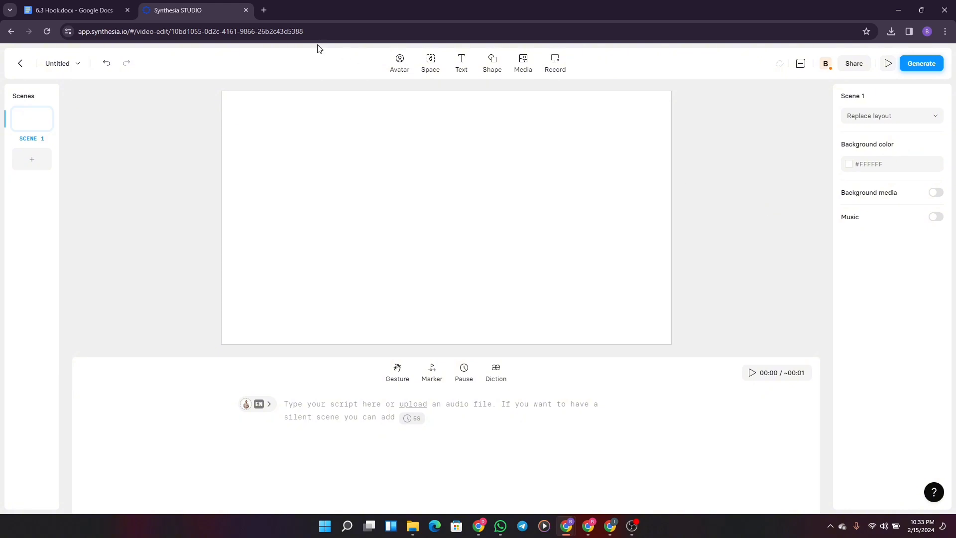
Rename the untitled video as 6.3 Hook(Jasper), matching the script document's title
left_click(52, 6)
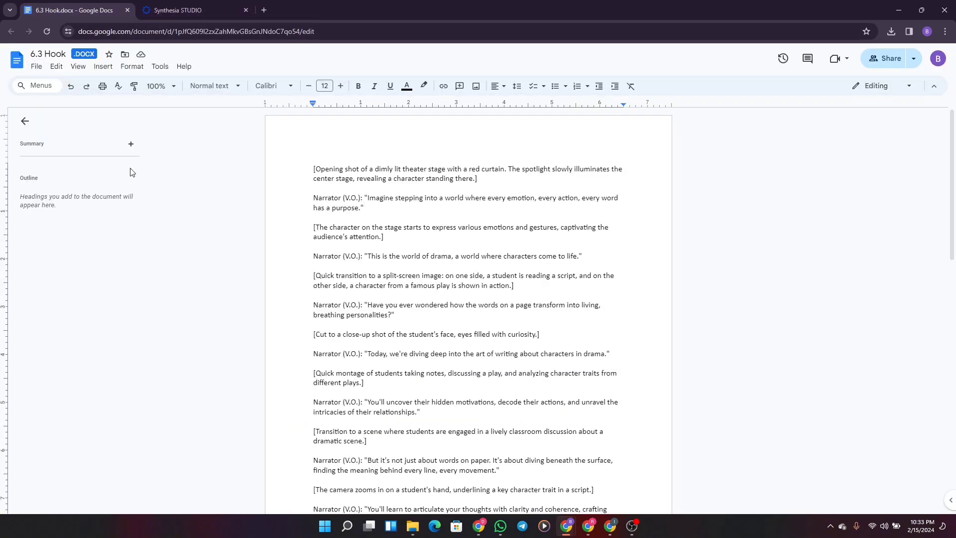
left_click(217, 6)
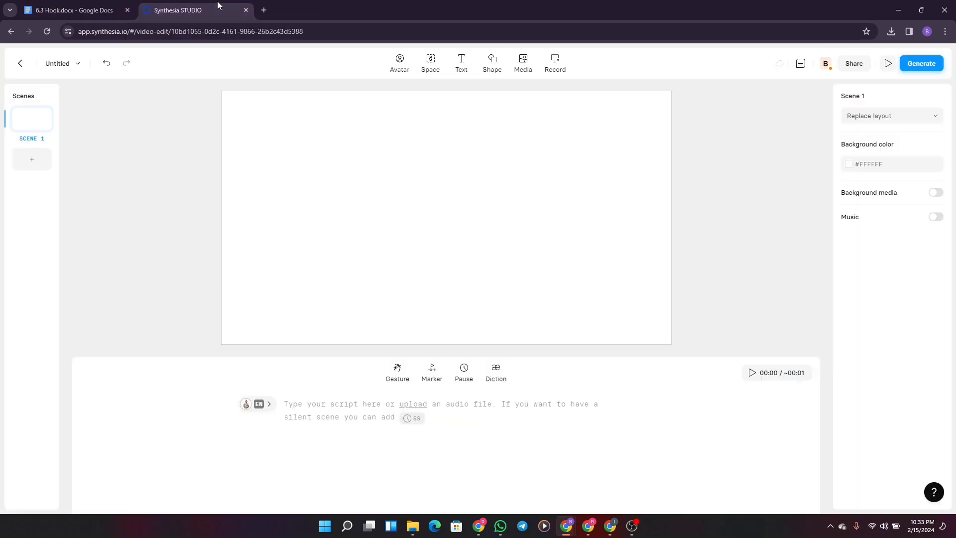
left_click(67, 64)
key("BackSpace")
key("BackSpace")
key("BackSpace")
key("BackSpace")
key("BackSpace")
key("BackSpace")
key("BackSpace")
key("BackSpace")
type("6.3 Hook")
left_click(67, 62)
left_click(67, 62)
type("(Jasper)")
key("Return")
Examine the rest of the 6.3 Hook script in Google Docs through the closing narration to plan the scenes
left_click(58, 4)
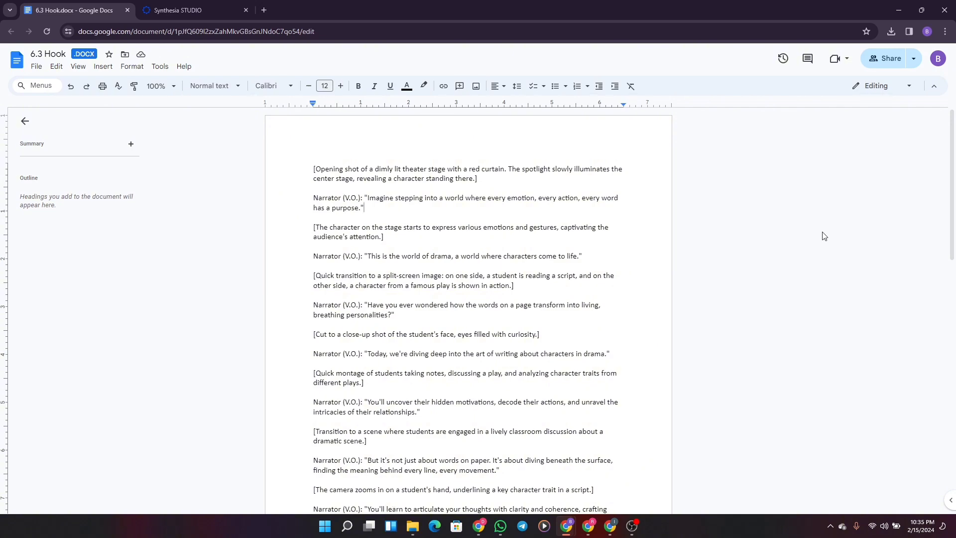
scroll(953, 192, "down", 1)
scroll(952, 192, "down", 4)
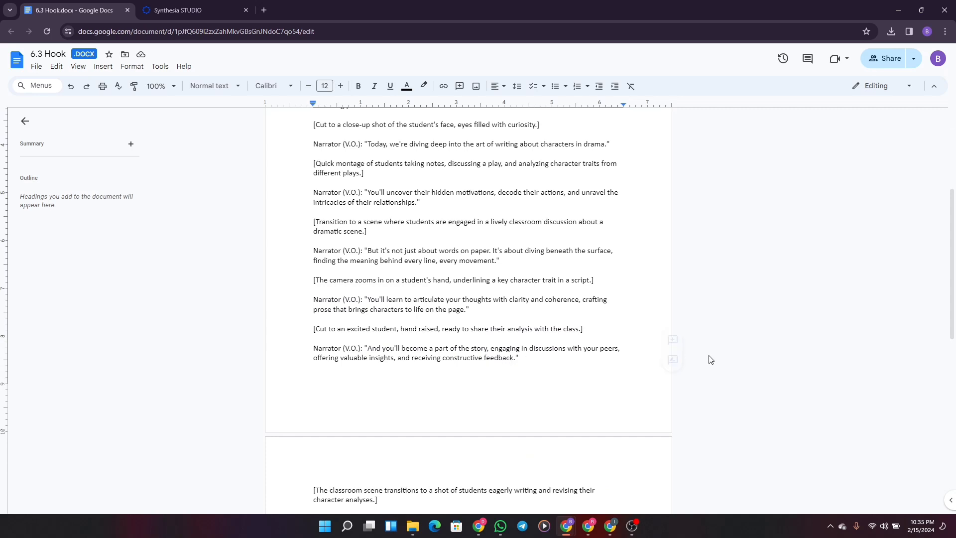
scroll(952, 329, "down", 4)
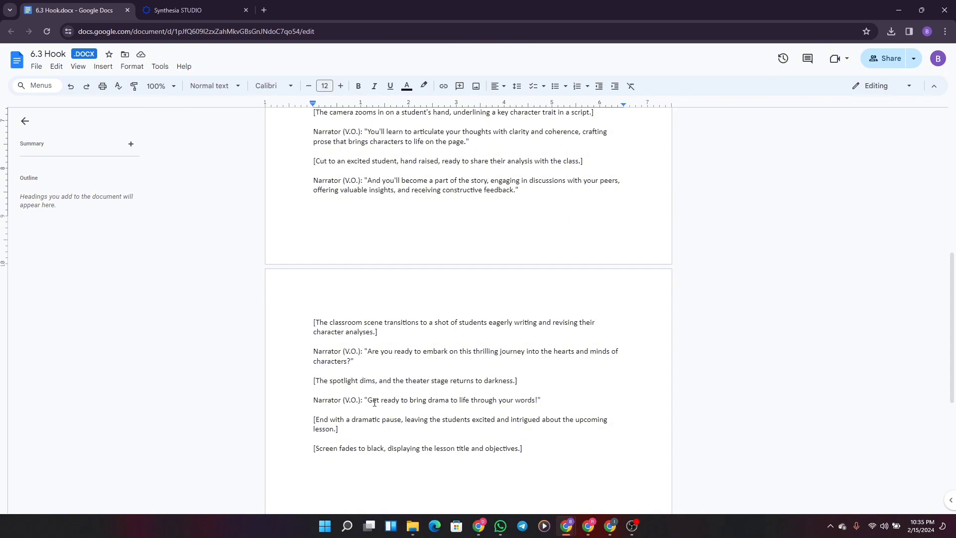
Switch to Synthesia Studio and duplicate the blank scene 1 ten times to create scenes for the narration lines
left_click(194, 9)
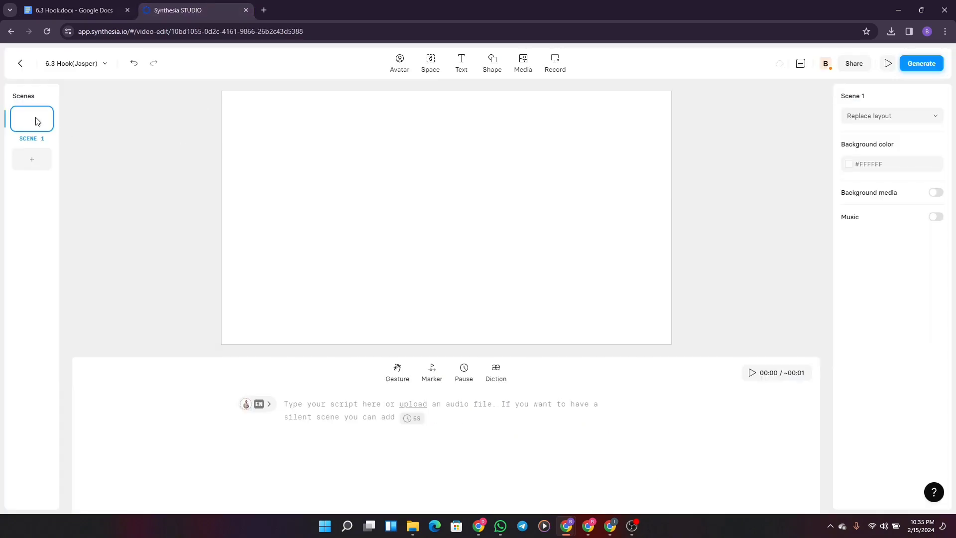
right_click(35, 121)
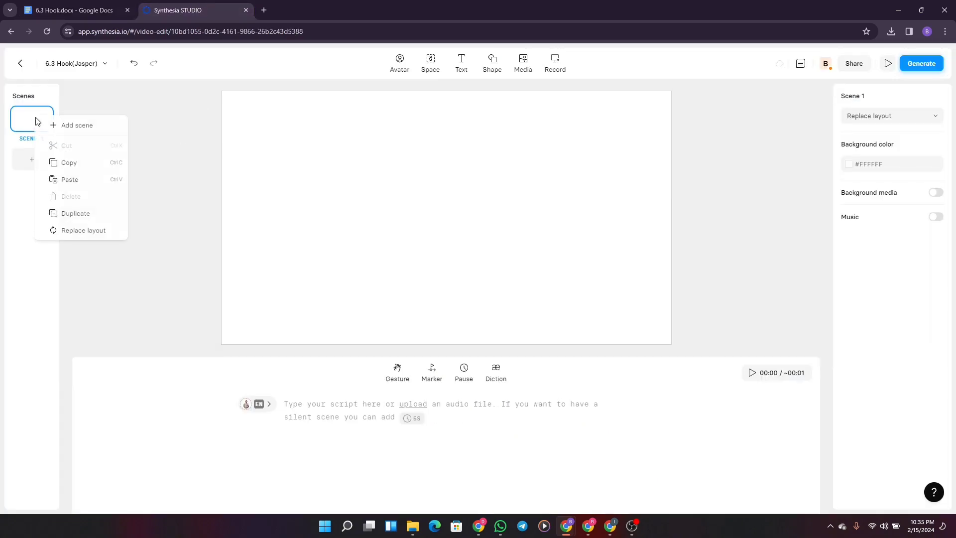
left_click(71, 214)
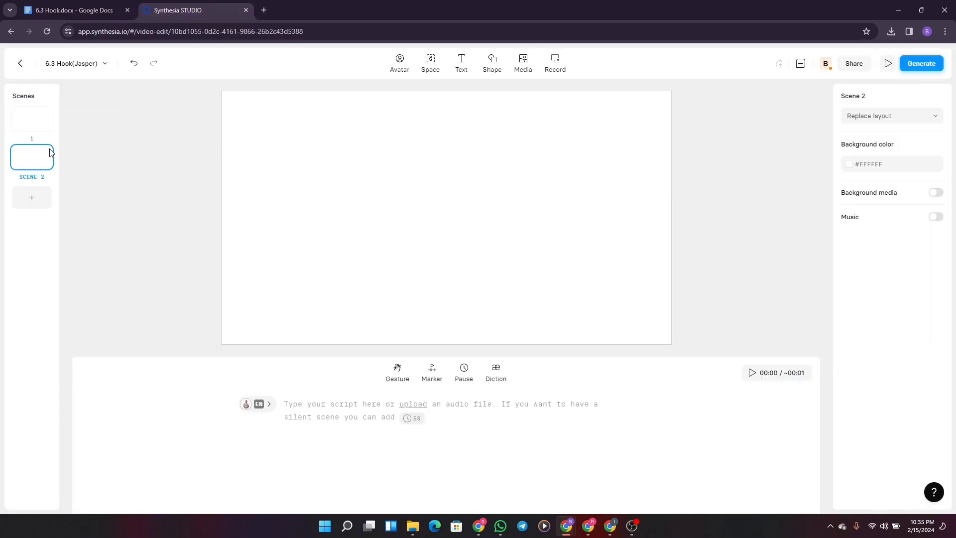
right_click(32, 121)
left_click(60, 214)
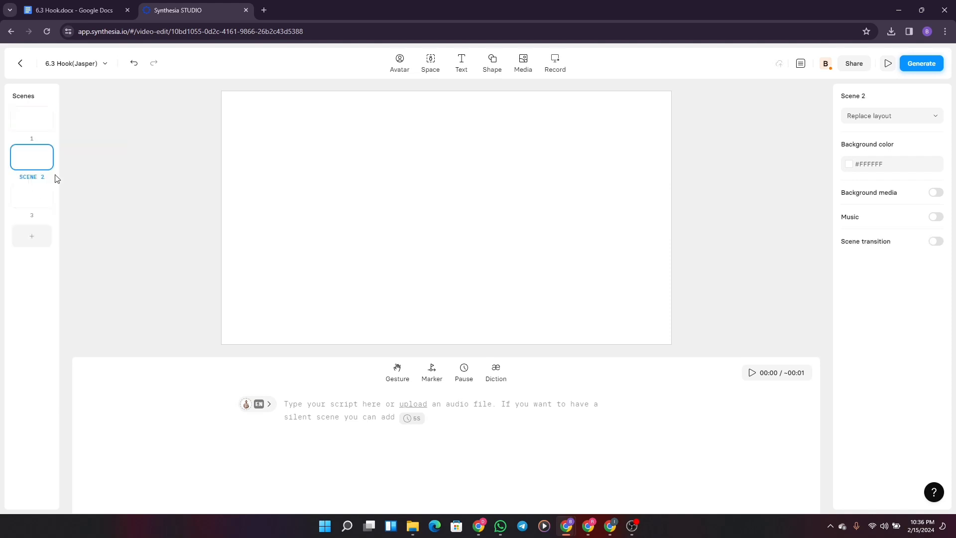
right_click(32, 121)
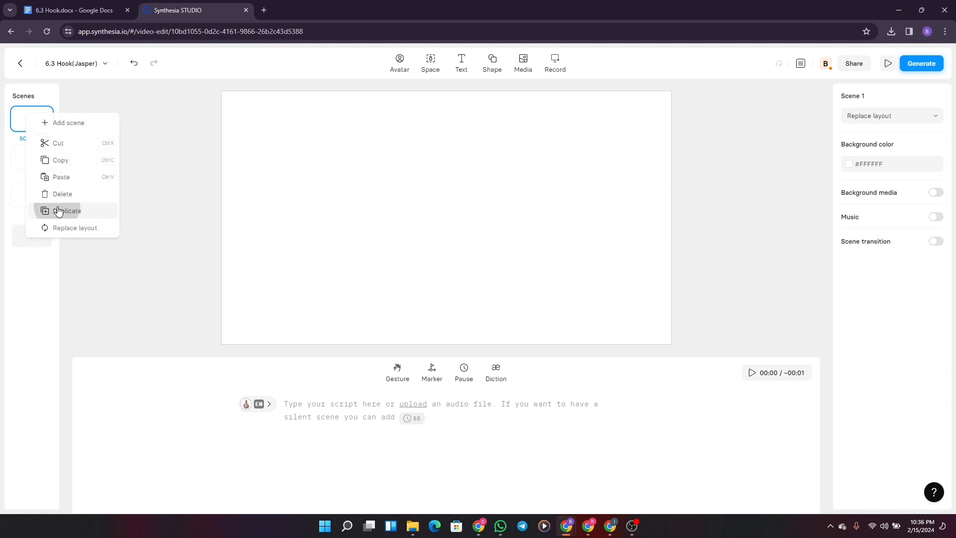
left_click(58, 212)
right_click(29, 127)
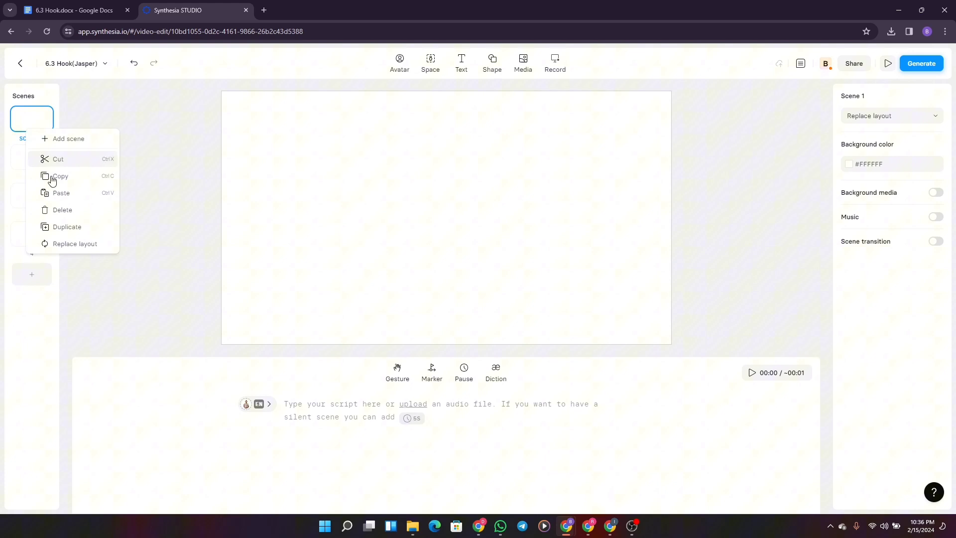
left_click(56, 227)
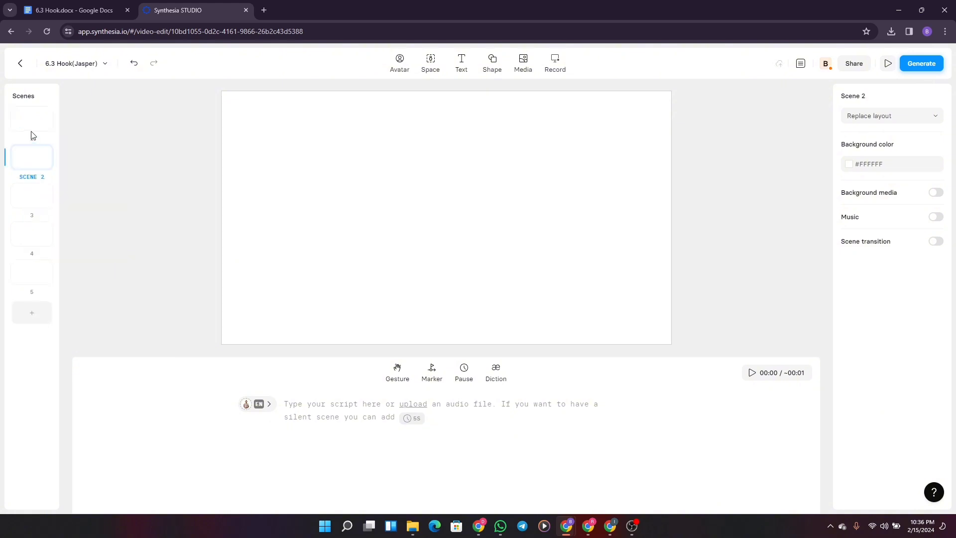
right_click(30, 131)
left_click(21, 122)
right_click(23, 122)
left_click(77, 219)
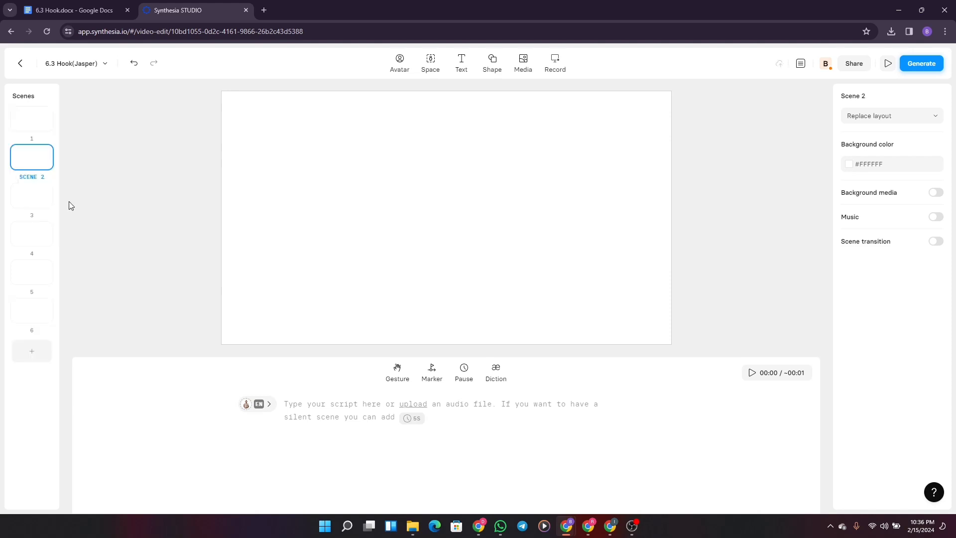
left_click(35, 127)
right_click(34, 127)
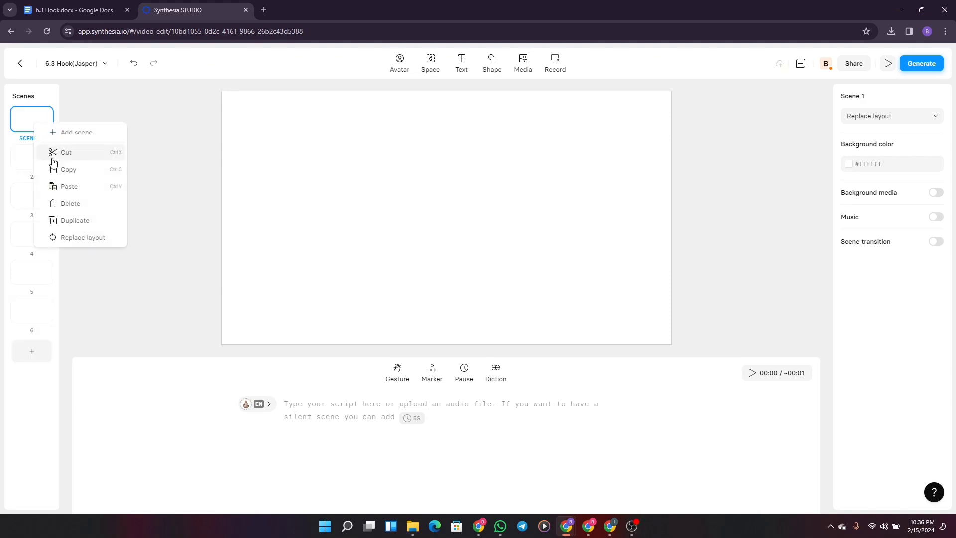
left_click(67, 222)
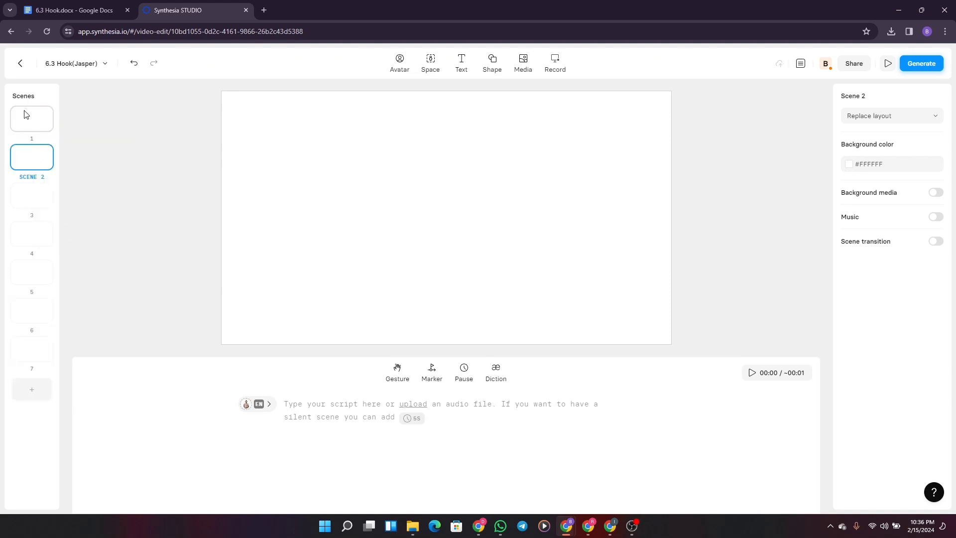
right_click(27, 112)
left_click(76, 213)
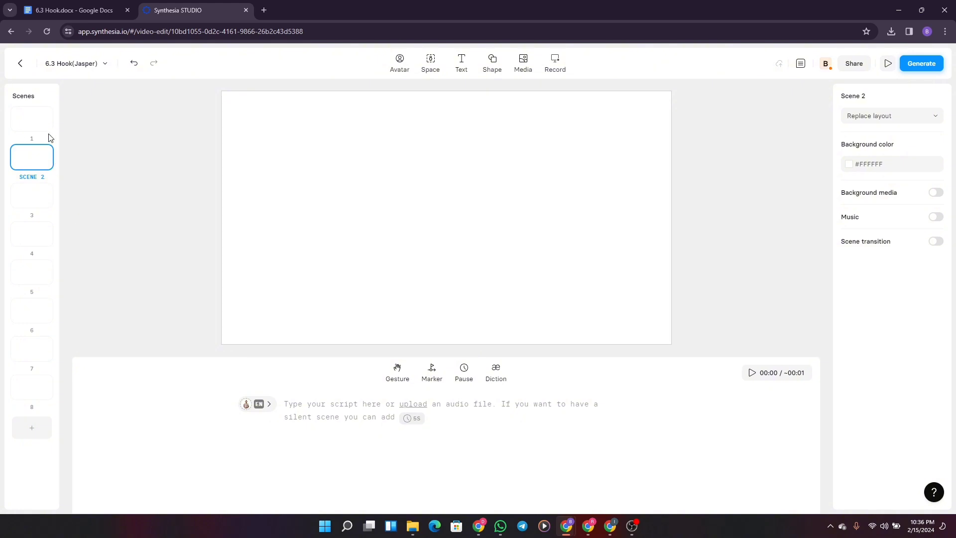
left_click(32, 115)
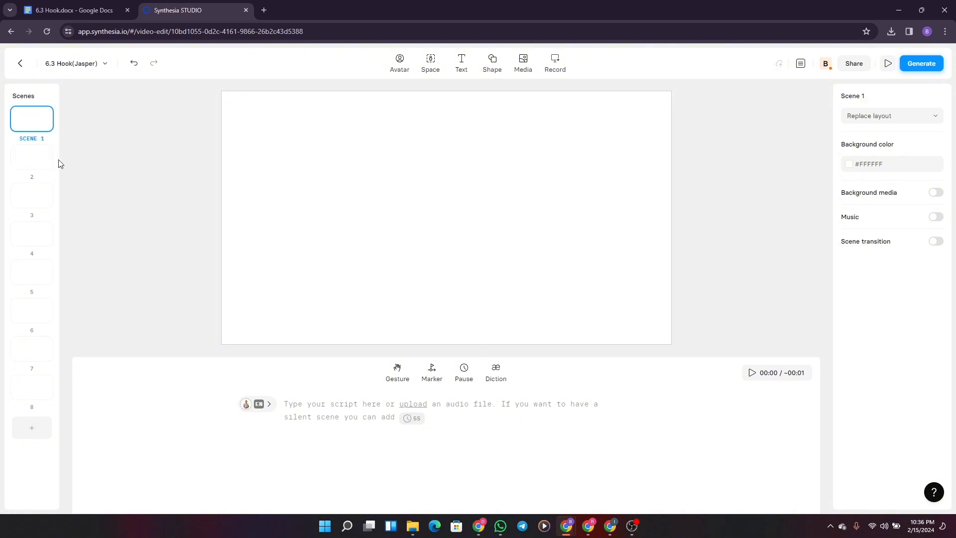
right_click(32, 133)
left_click(87, 234)
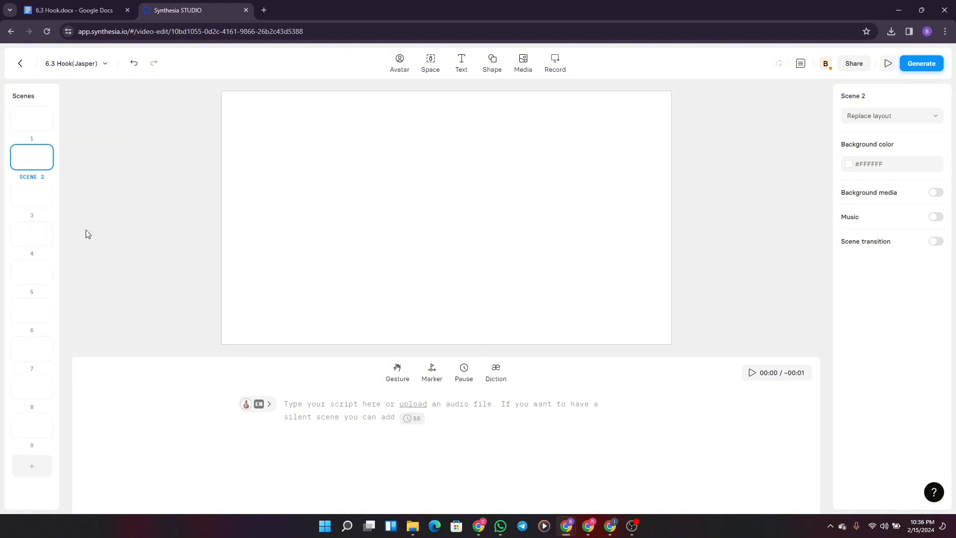
right_click(43, 121)
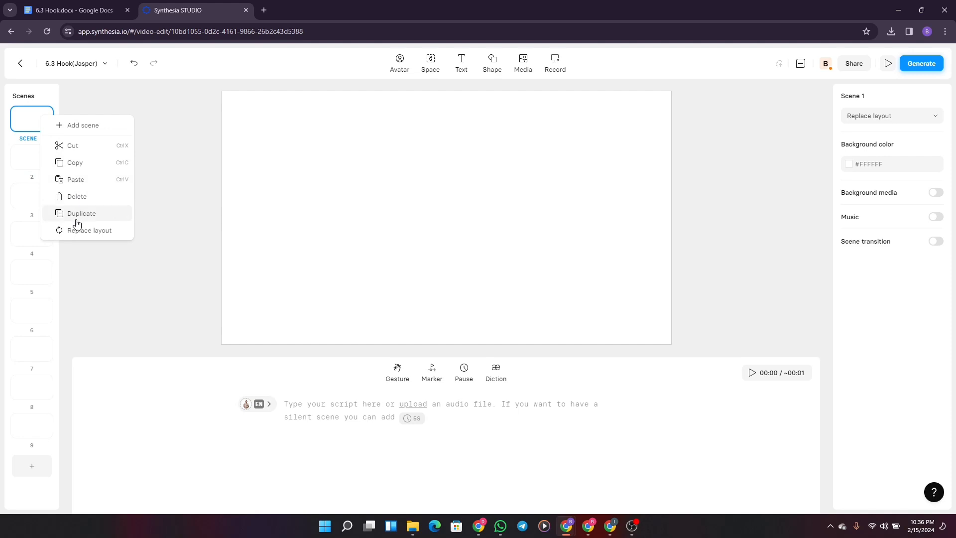
left_click(78, 213)
left_click(35, 122)
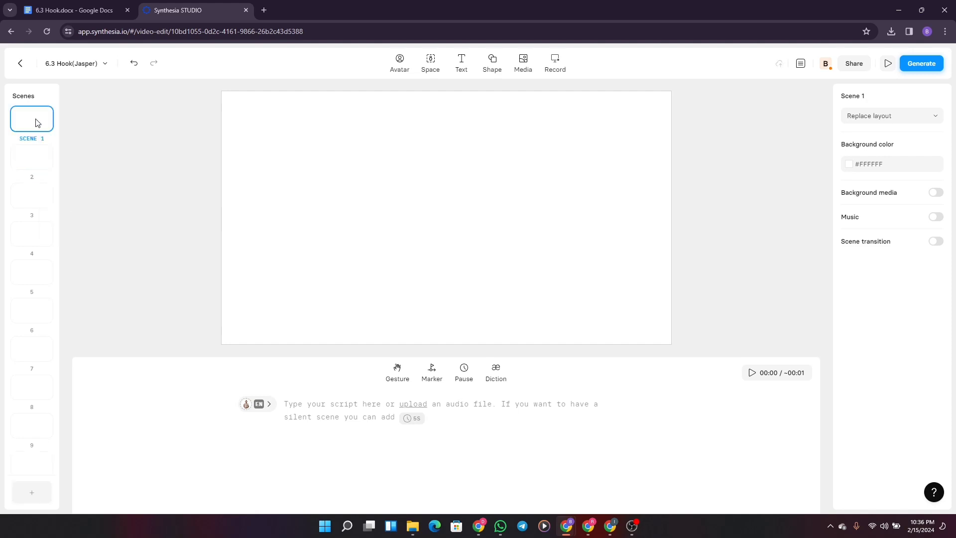
right_click(34, 121)
left_click(61, 218)
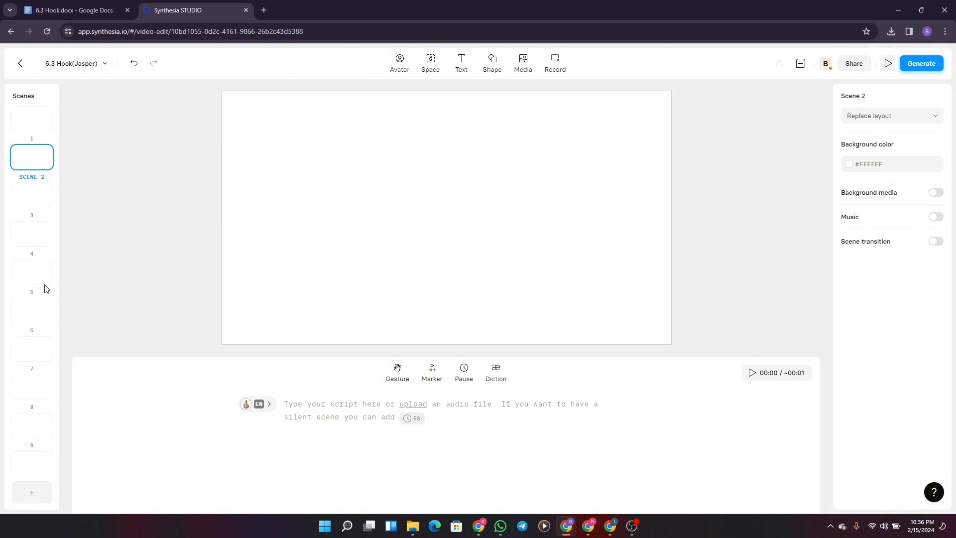
Copy the first narration line from Google Docs into scene 1's script: "Imagine stepping into a world where every emotion, every action, every word has a purpose."
left_click(33, 123)
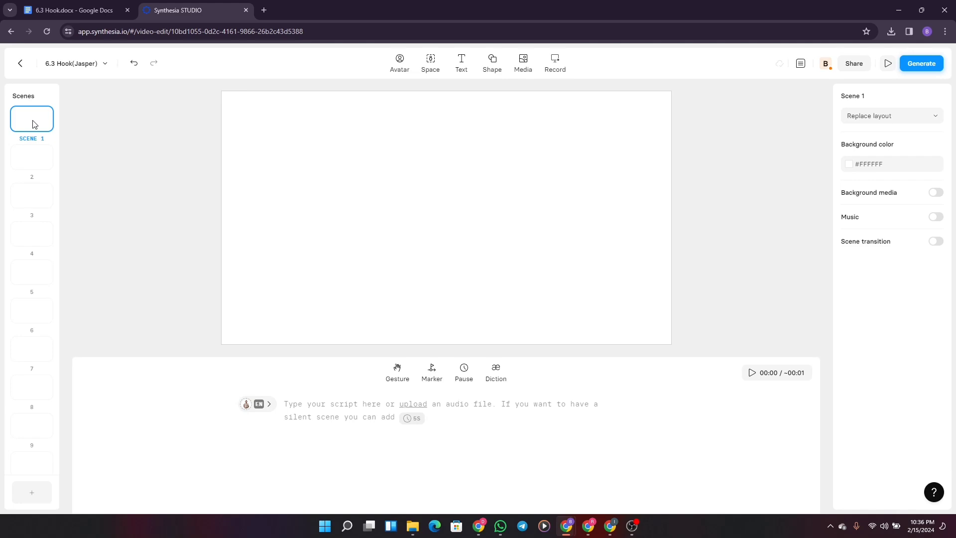
left_click(57, 6)
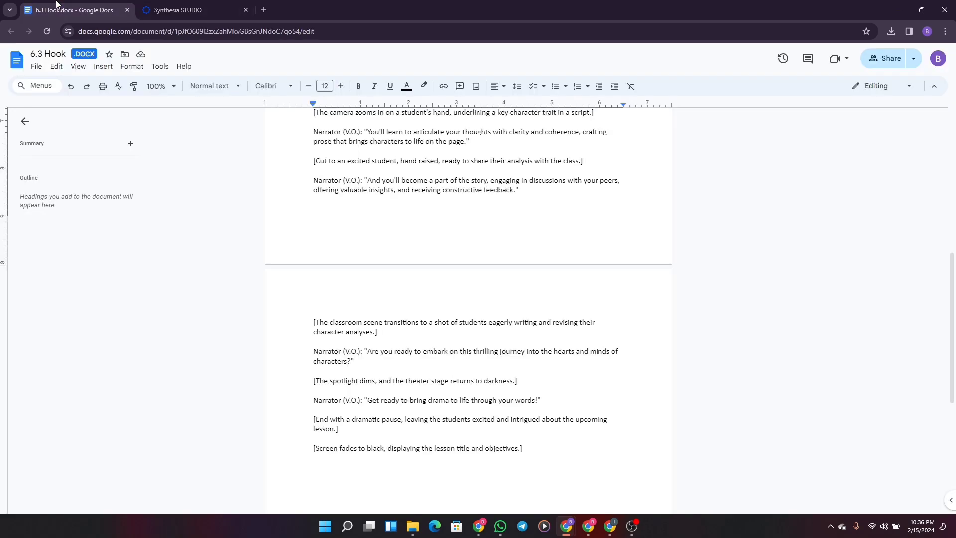
left_click_drag(952, 273, 952, 128)
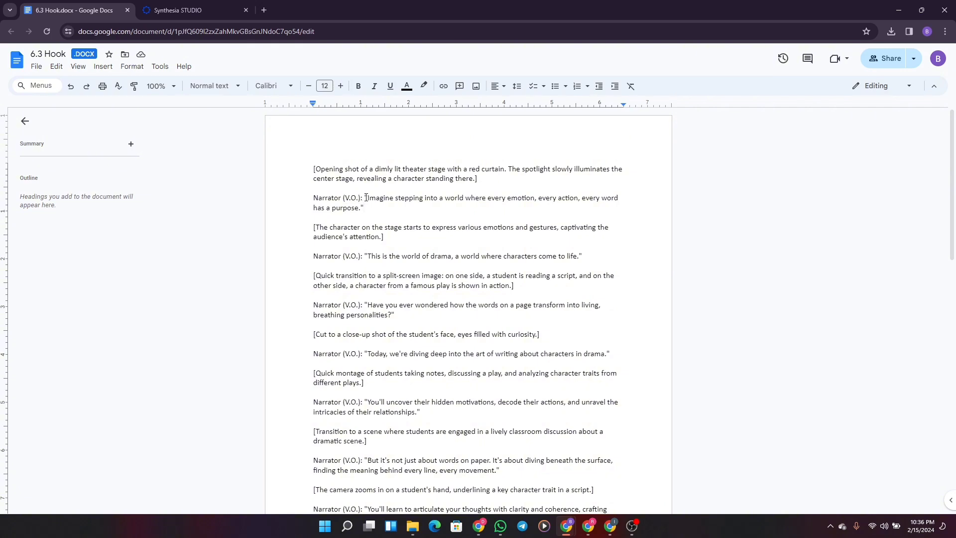
left_click_drag(368, 198, 362, 209)
key("ctrl+c")
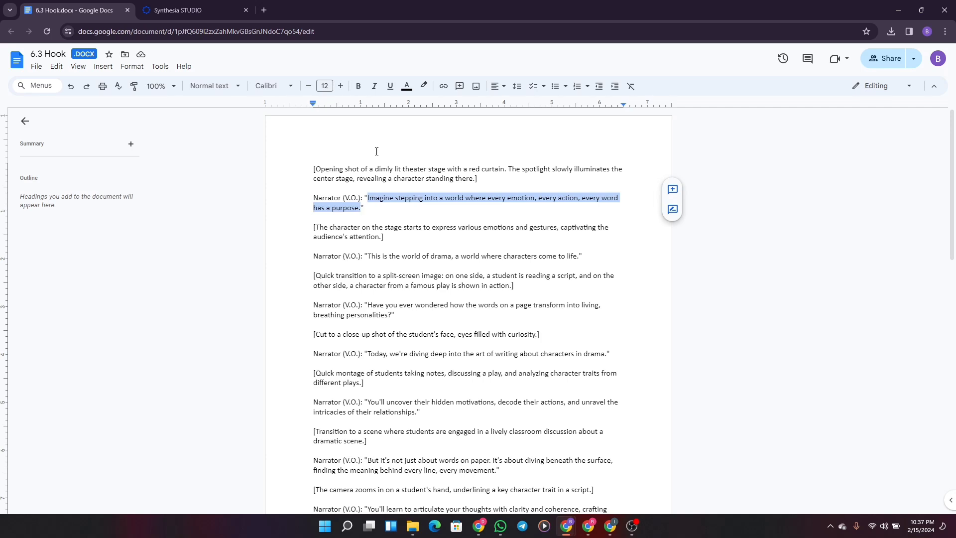
left_click(174, 10)
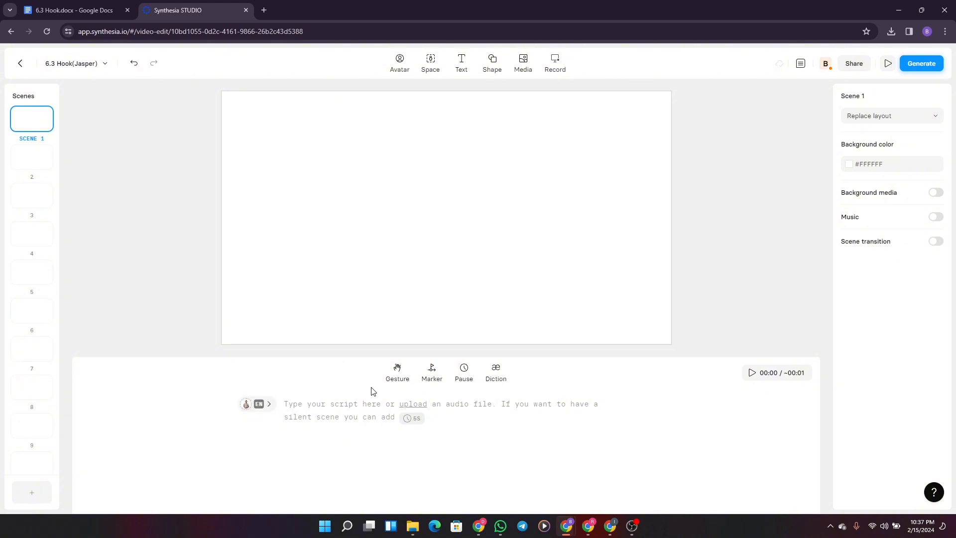
left_click(360, 411)
key("ctrl+v")
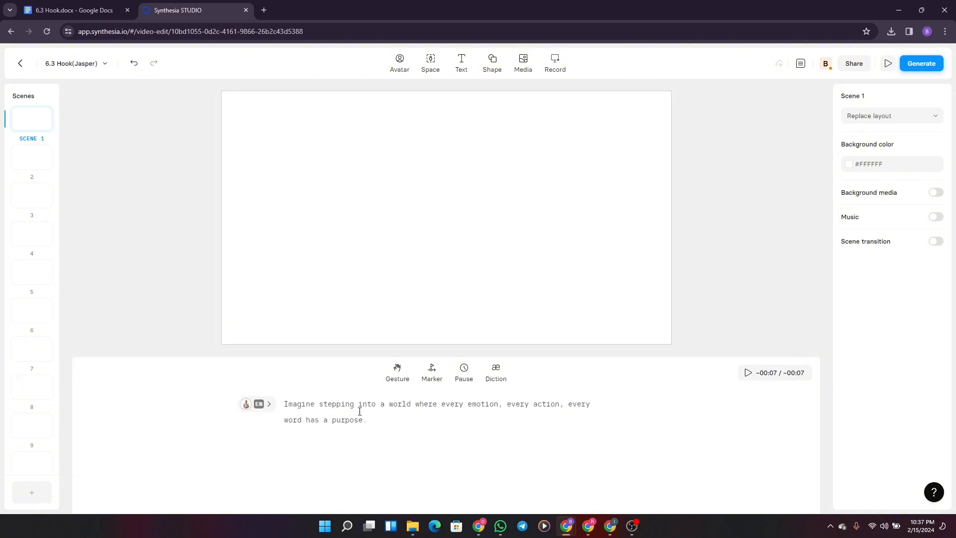
Copy the narration line "This is the world of drama, a world where characters come to life." from Google Docs into scene 2's script
left_click(73, 5)
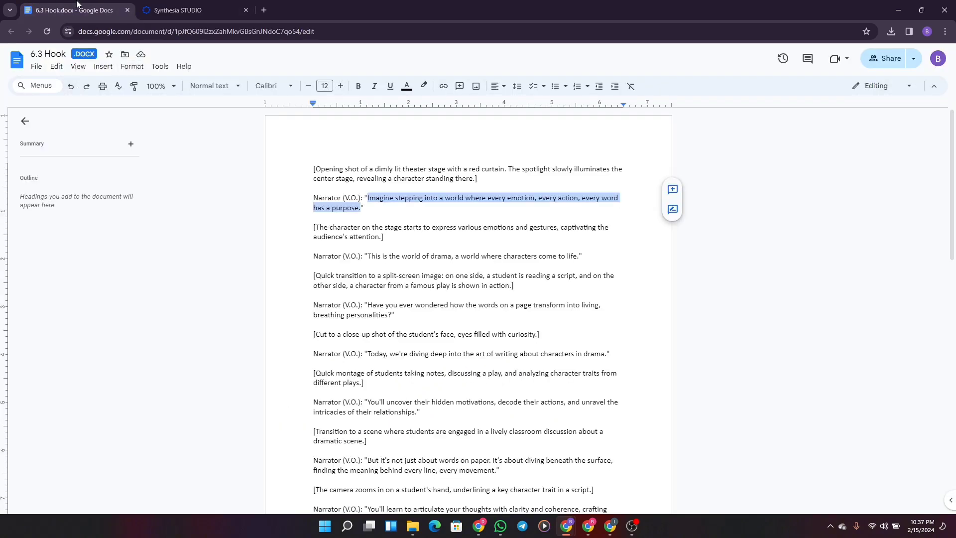
left_click(159, 5)
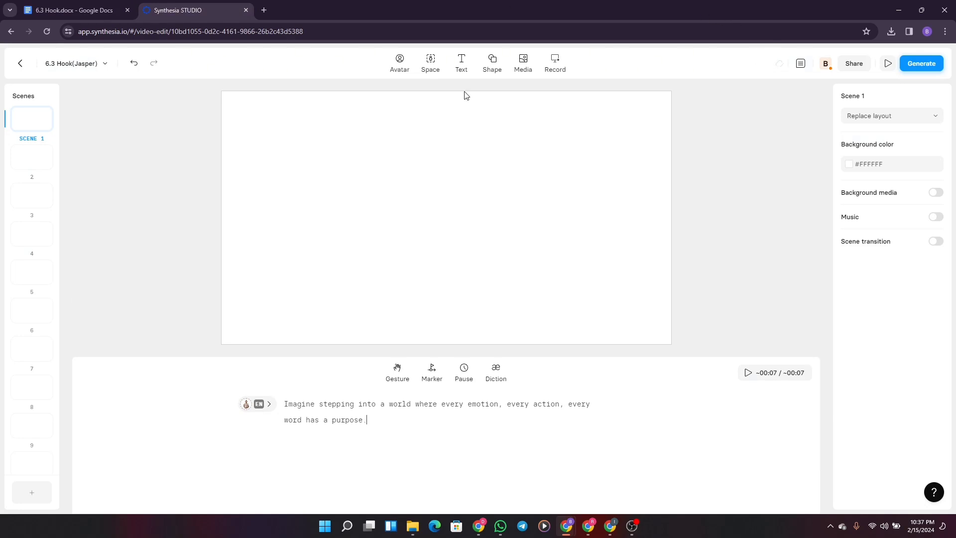
left_click(75, 10)
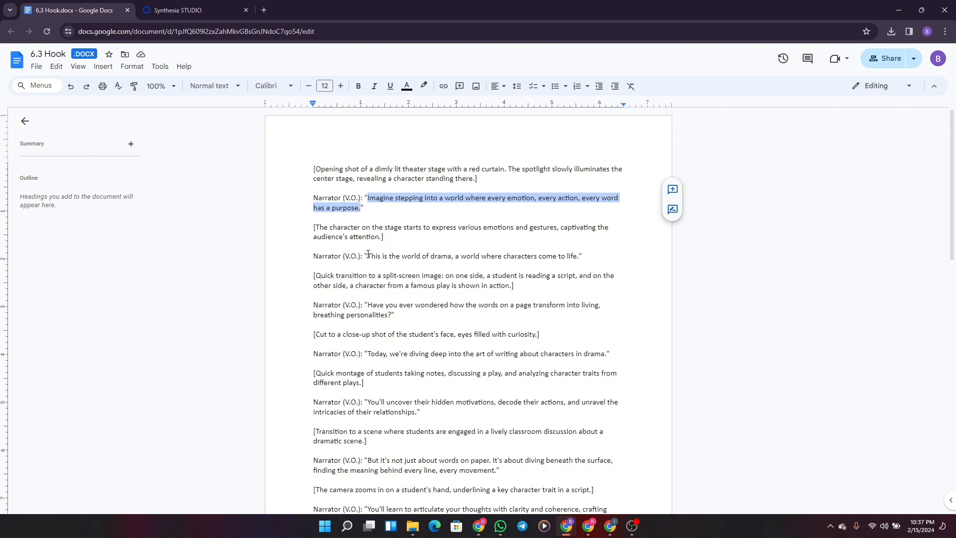
left_click_drag(368, 256, 580, 257)
key("ctrl+c")
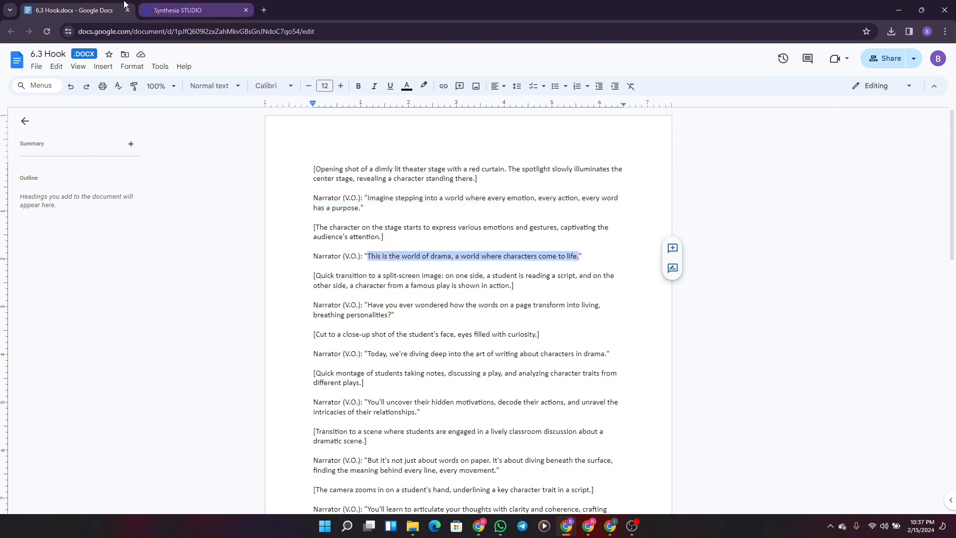
left_click(193, 8)
left_click(22, 167)
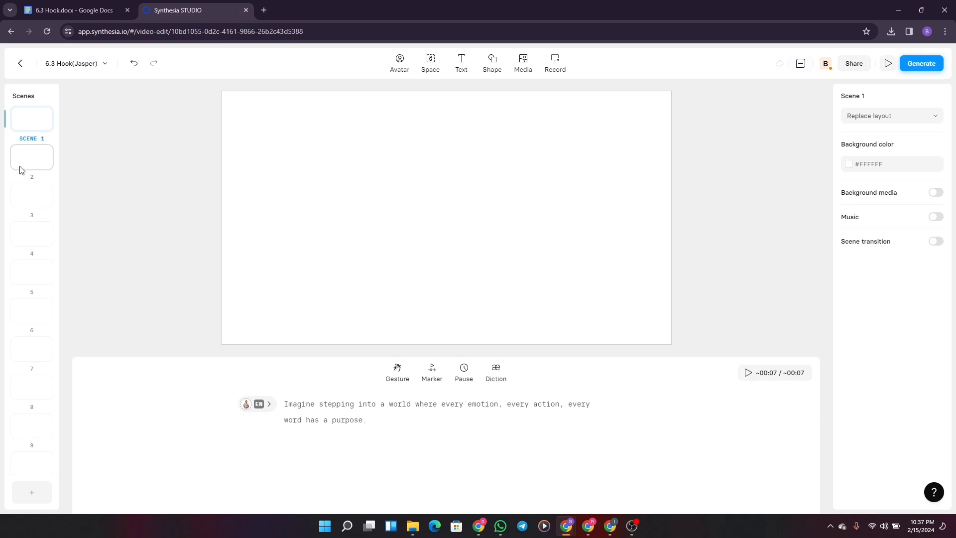
mouse_move(294, 405)
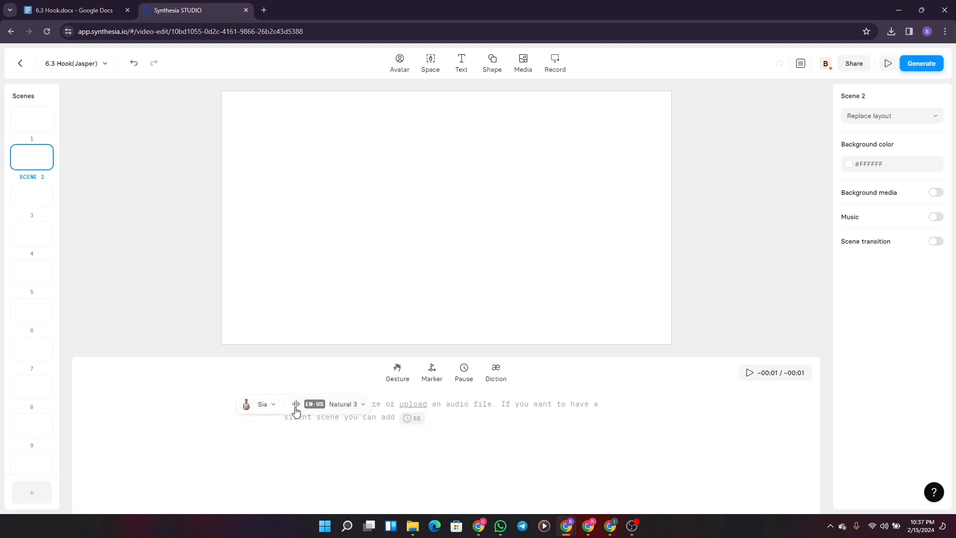
left_click(375, 403)
key("ctrl+v")
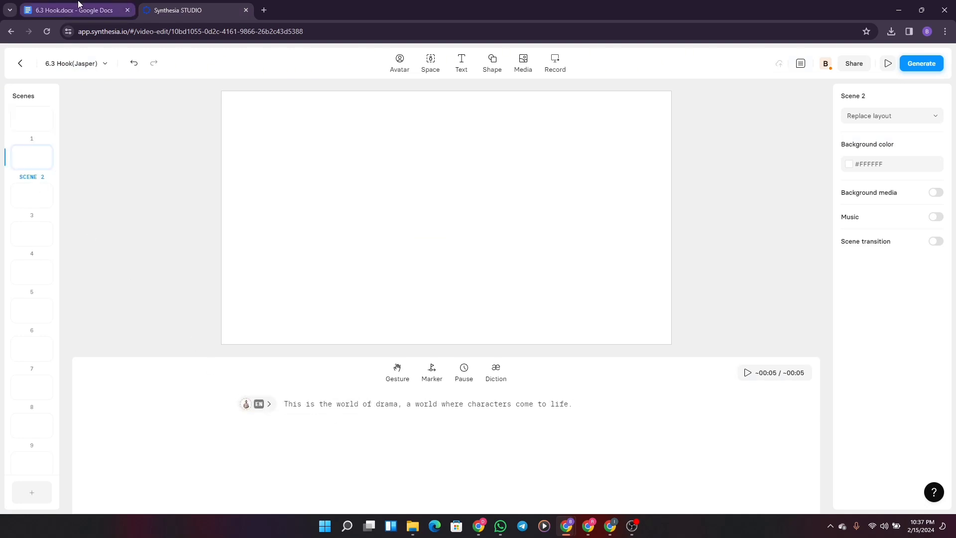
Copy "Have you ever wondered how the words on a page transform into living, breathing personalities?" from Google Docs into scene 3's script
left_click(132, 8)
left_click_drag(368, 304, 392, 315)
key("ctrl+c")
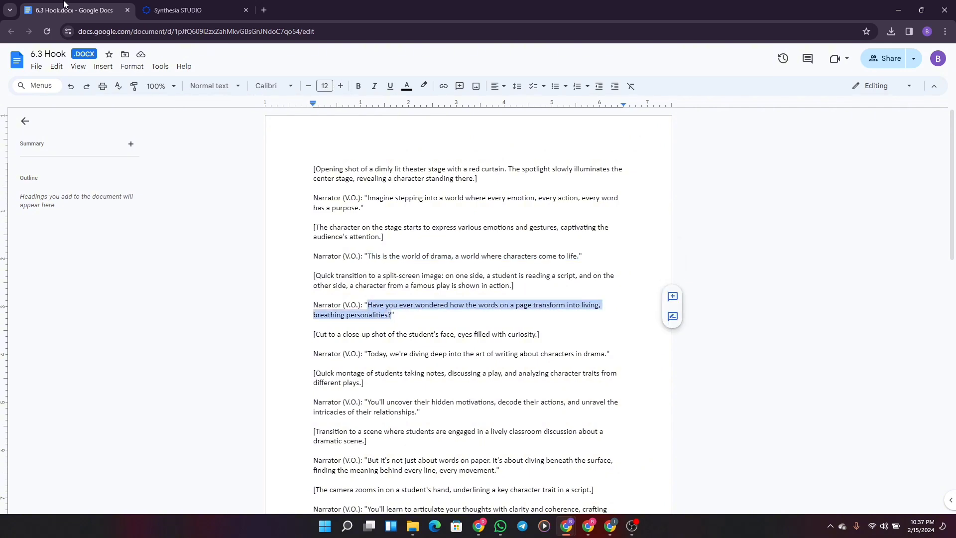
left_click(194, 9)
left_click(46, 194)
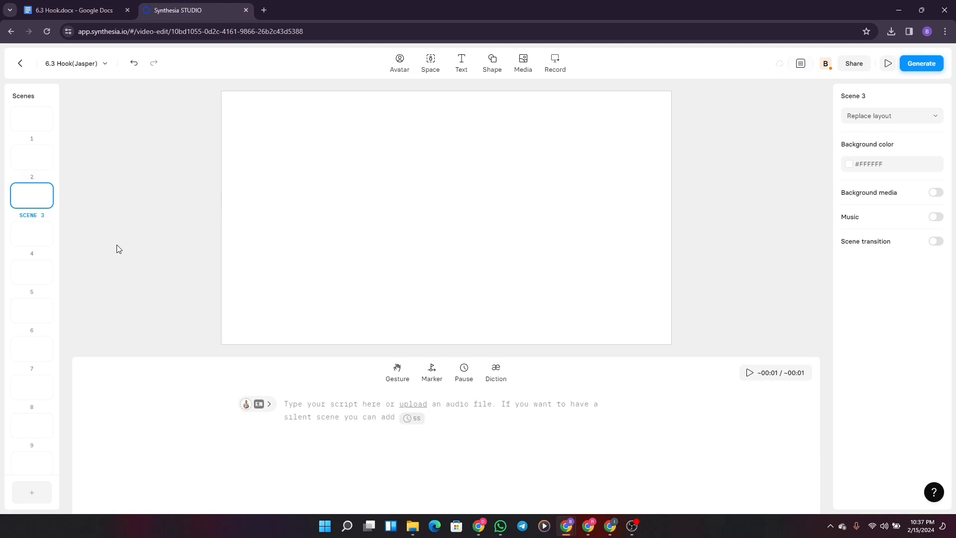
left_click(343, 405)
key("ctrl+v")
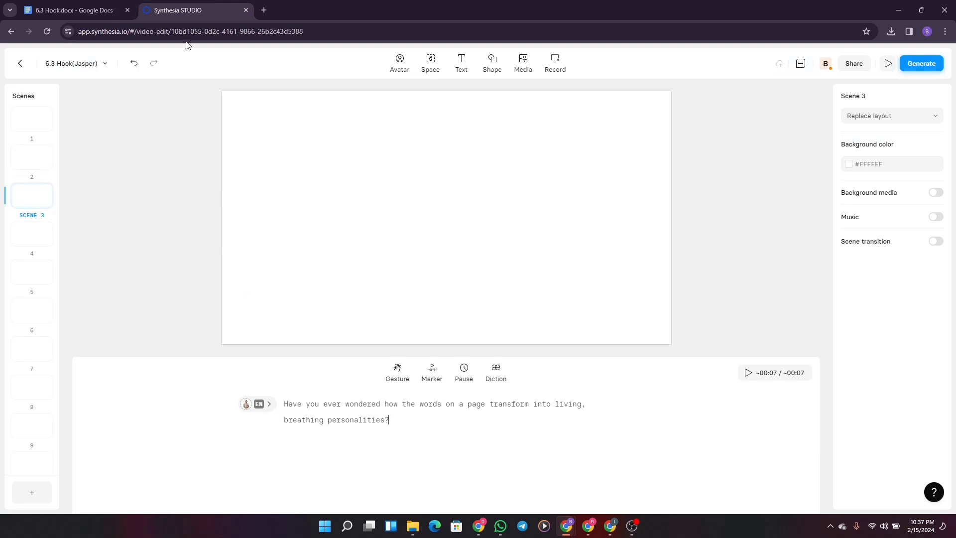
Copy "Today, we're diving deep into the art of writing about characters in drama." from Google Docs into scene 4's script
left_click(99, 10)
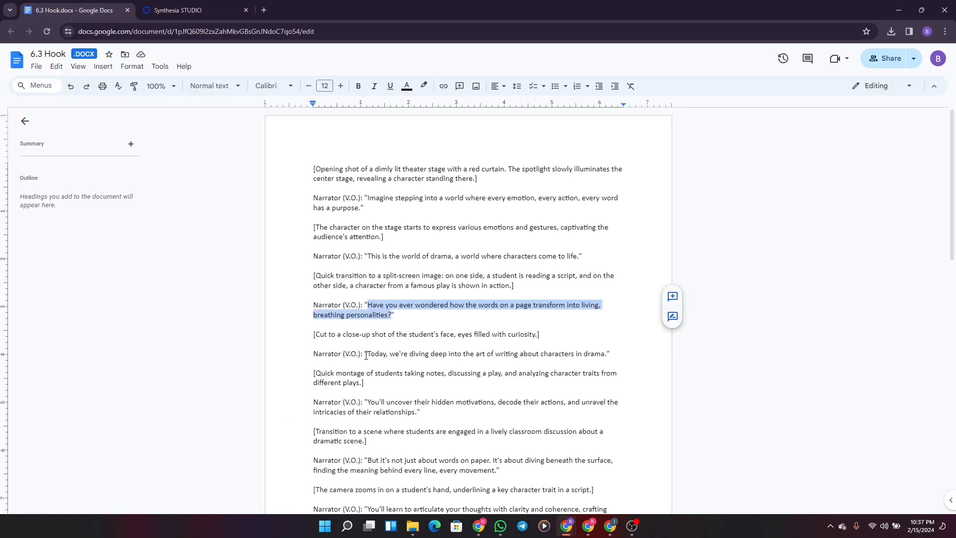
left_click_drag(366, 356, 608, 354)
key("ctrl+c")
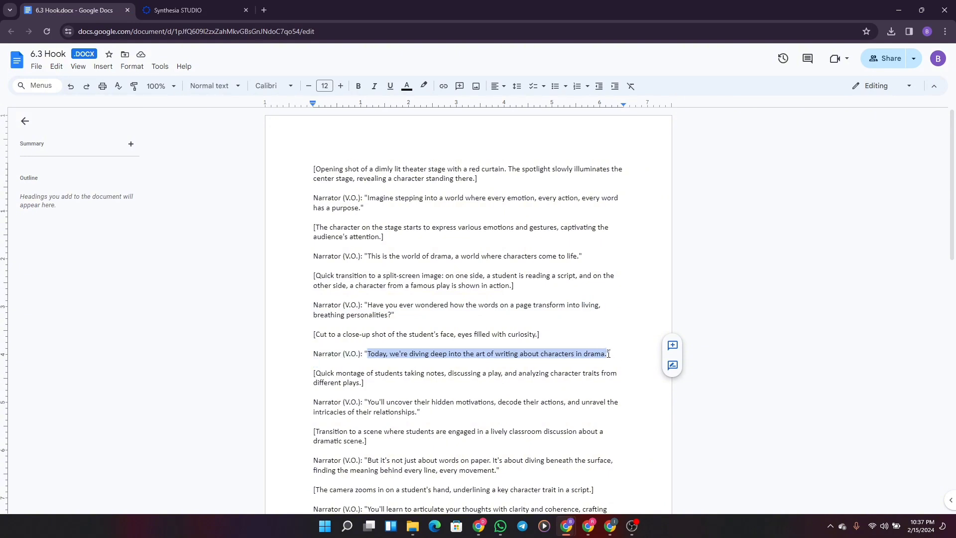
left_click(201, 10)
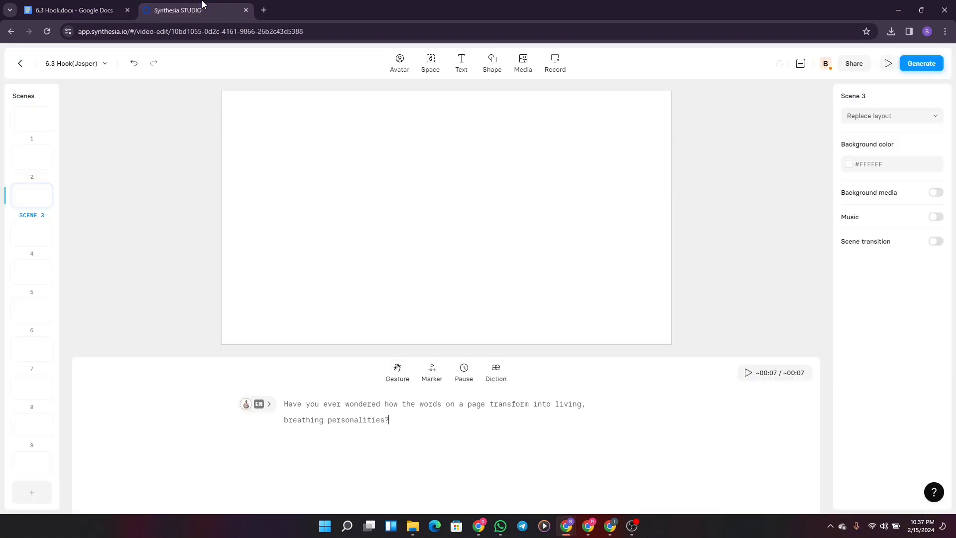
left_click(29, 235)
left_click(320, 408)
key("ctrl+v")
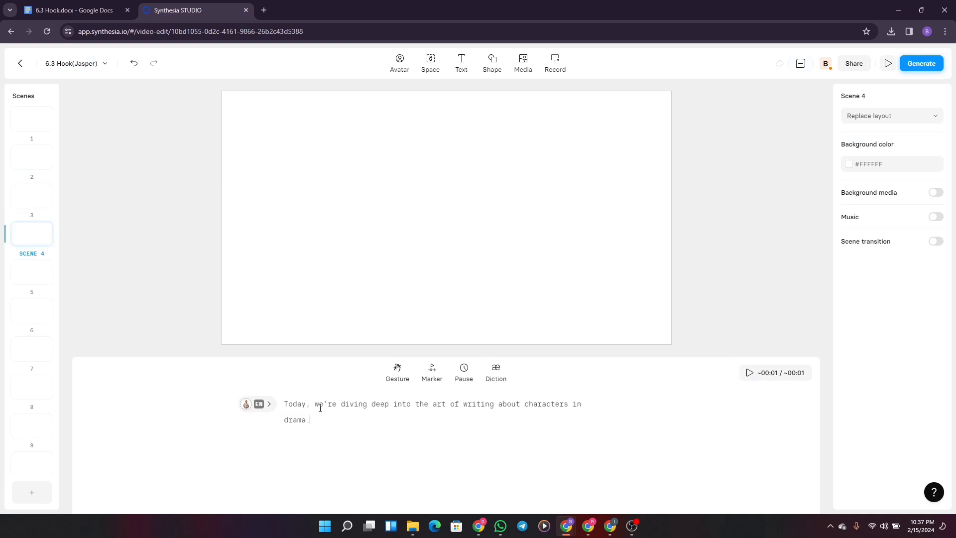
Copy "You'll uncover their hidden motivations, decode their actions, and unravel the intricacies of their relationships." from Google Docs into scene 5's script
left_click(93, 12)
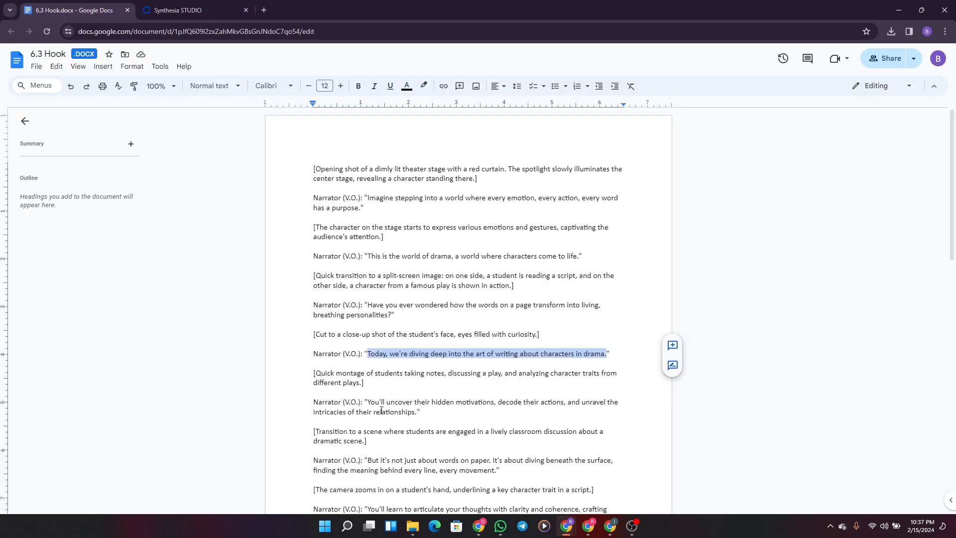
left_click_drag(368, 400, 414, 413)
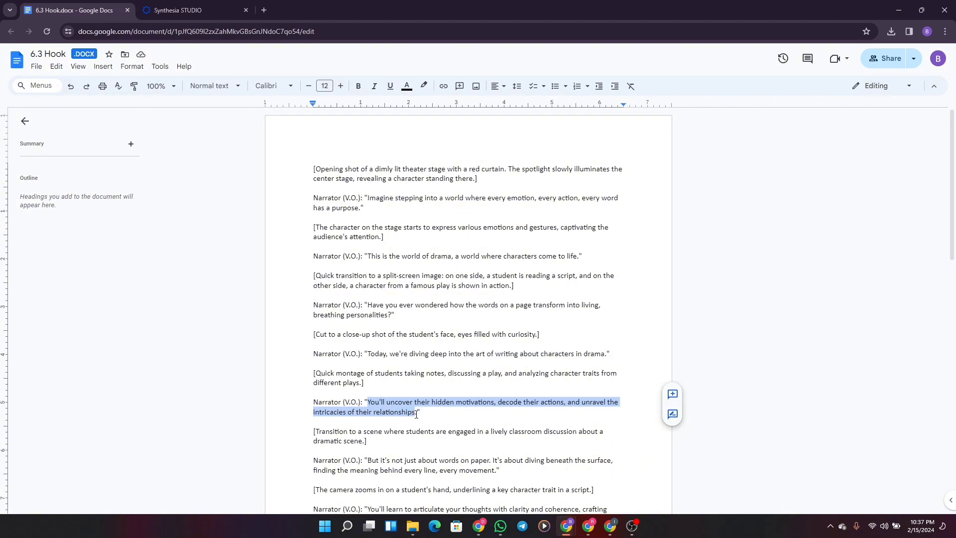
left_click_drag(416, 415, 418, 414)
key("ctrl+c")
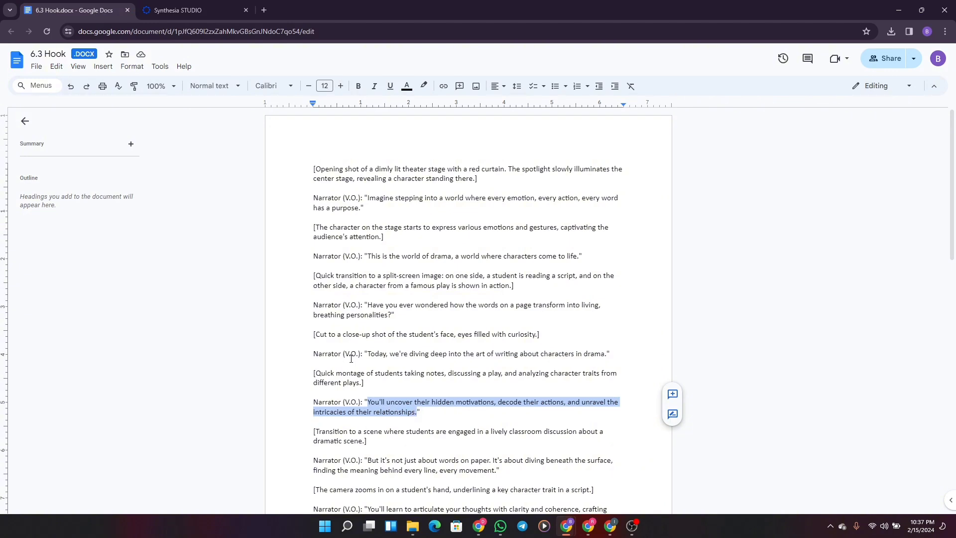
left_click(182, 8)
left_click(27, 271)
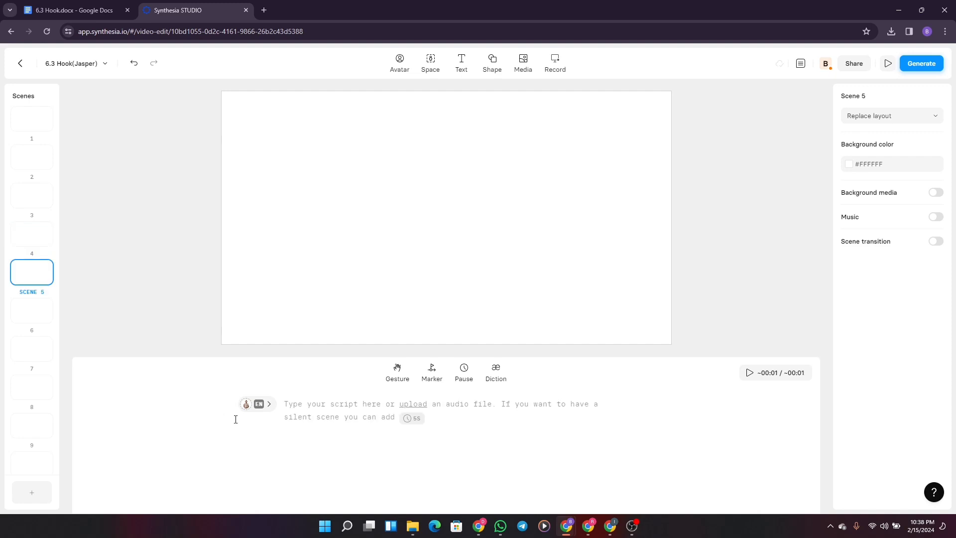
left_click(305, 402)
key("ctrl+v")
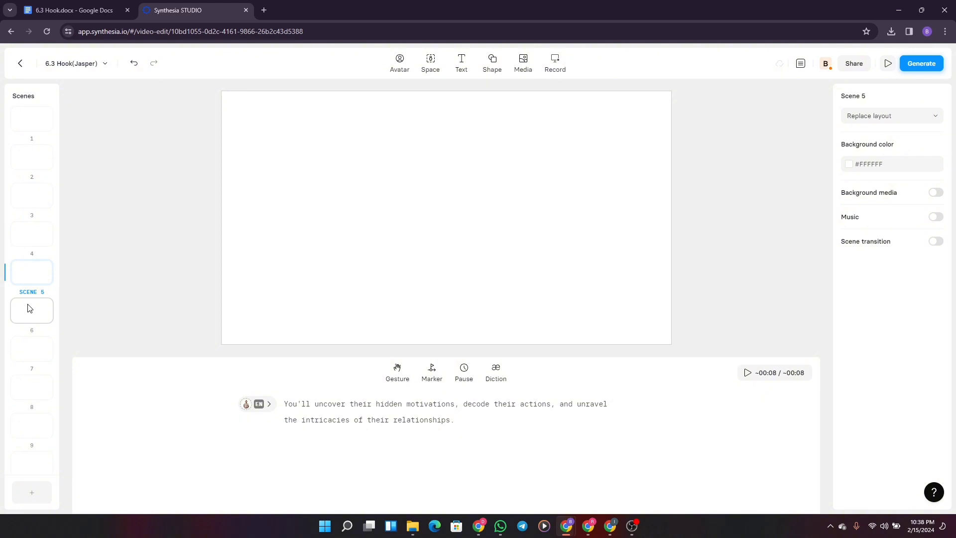
Copy the narration from "But it's not just about words on paper." through "every line, every movement." from Google Docs into scene 6's script
left_click(28, 308)
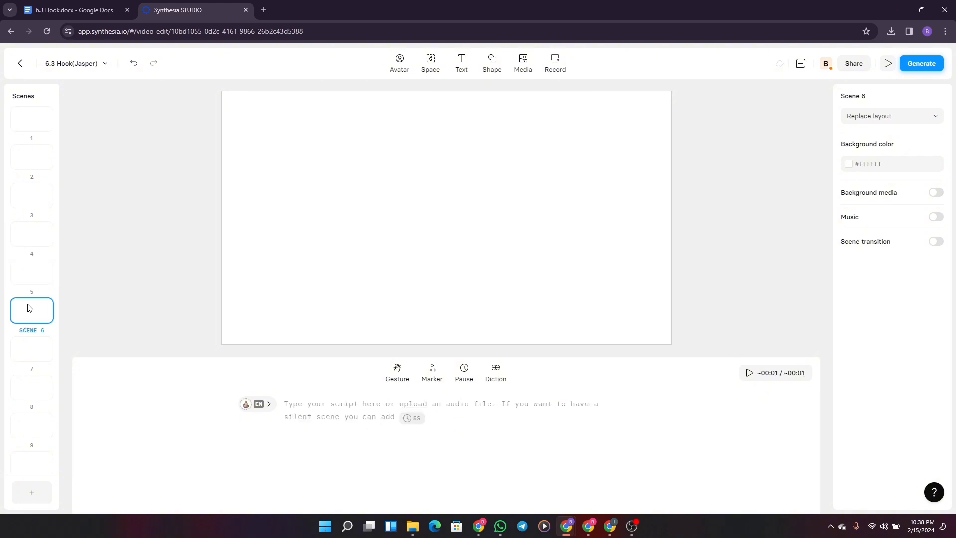
left_click(75, 5)
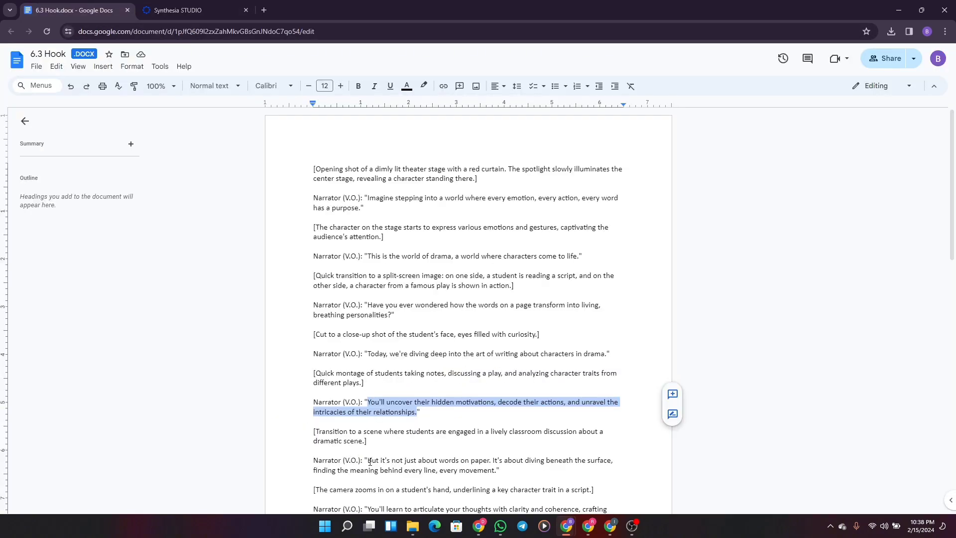
left_click_drag(368, 461, 497, 470)
key("ctrl+c")
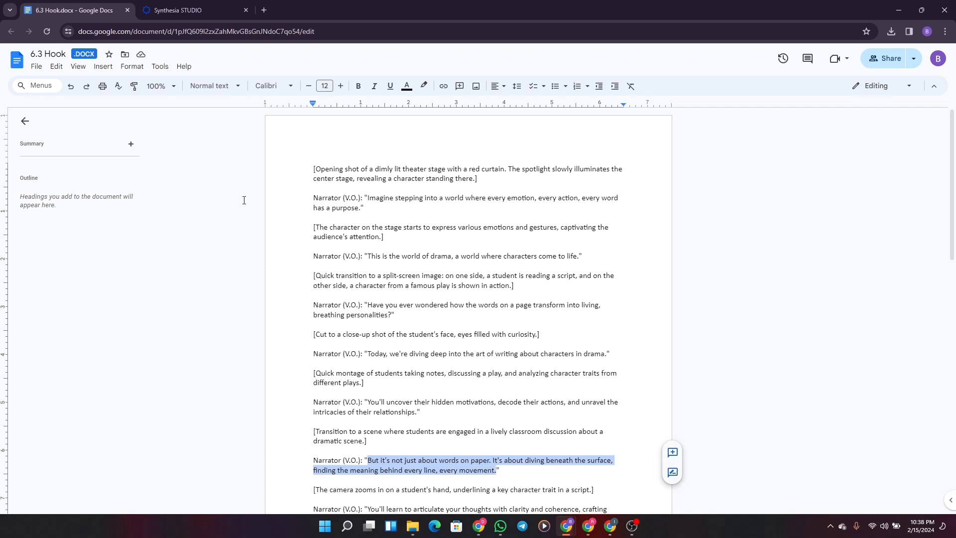
left_click(179, 7)
left_click(308, 407)
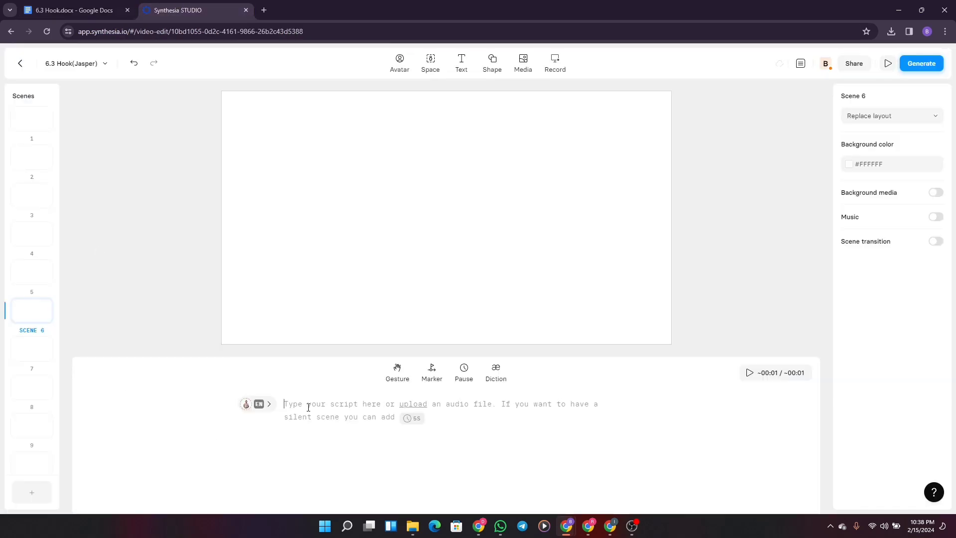
key("ctrl+v")
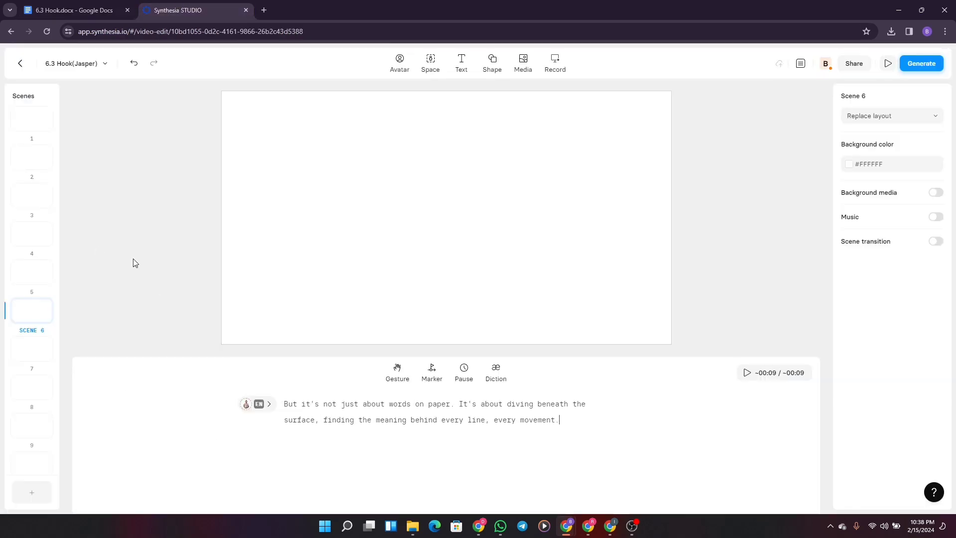
Copy "You'll learn to articulate your thoughts with clarity and coherence, crafting prose that brings characters to life on the page." from Google Docs into scene 7's script
left_click(75, 10)
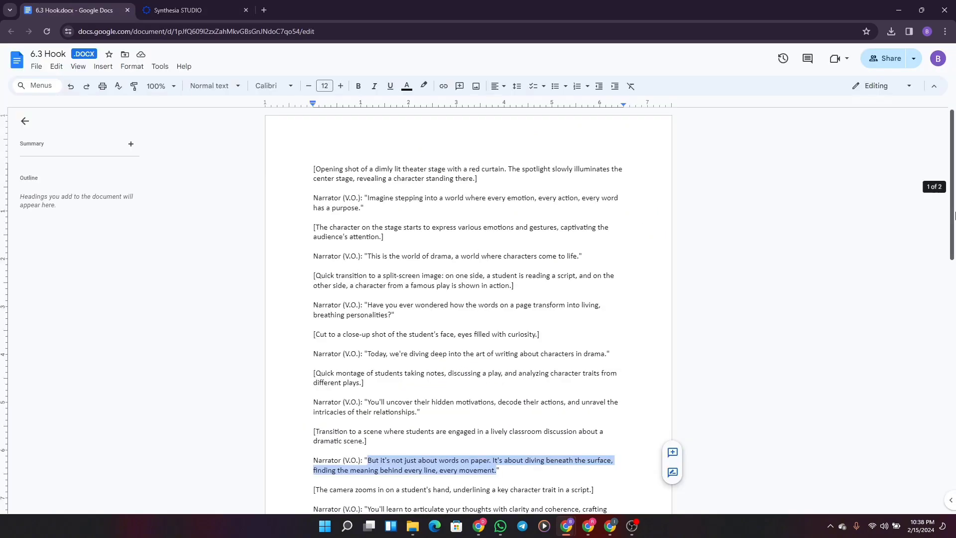
scroll(953, 229, "down", 3)
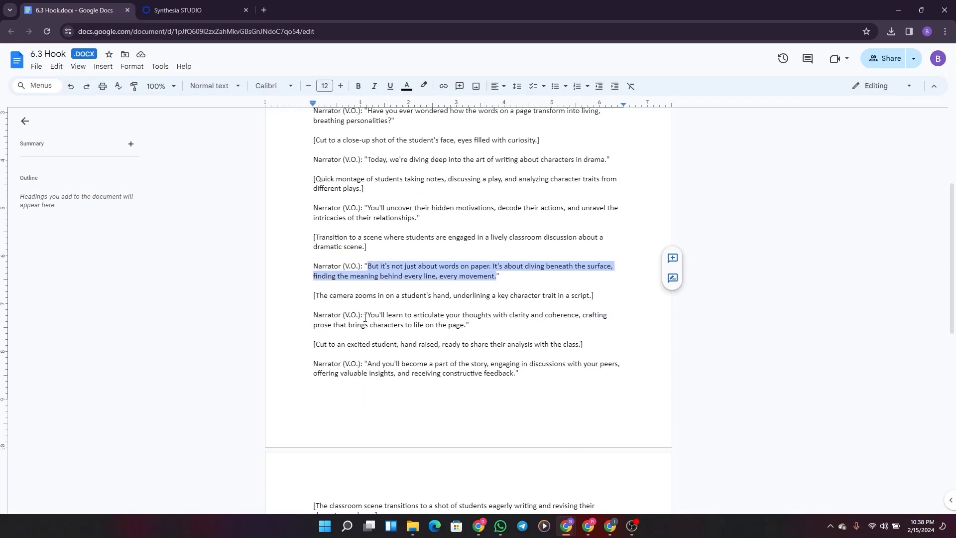
left_click(368, 315)
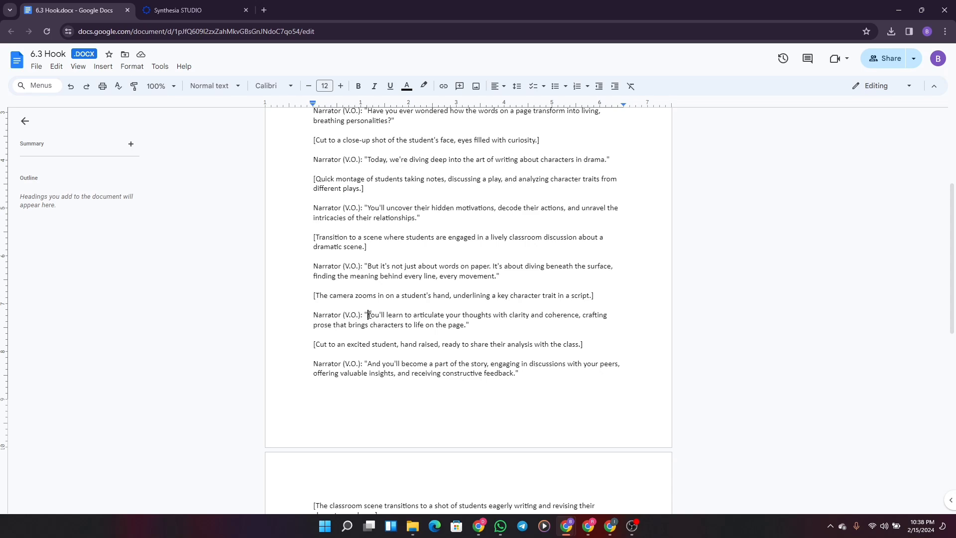
left_click_drag(369, 315, 457, 328)
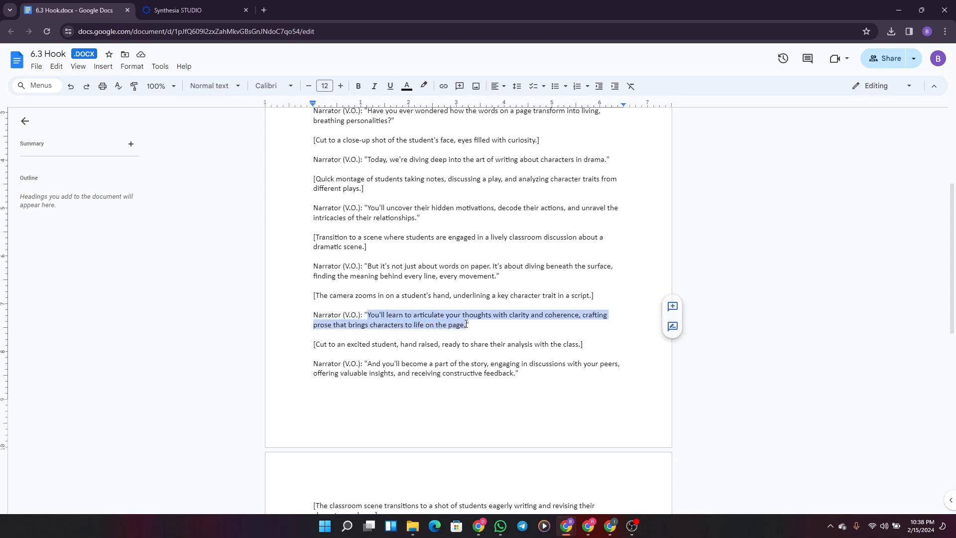
left_click(185, 13)
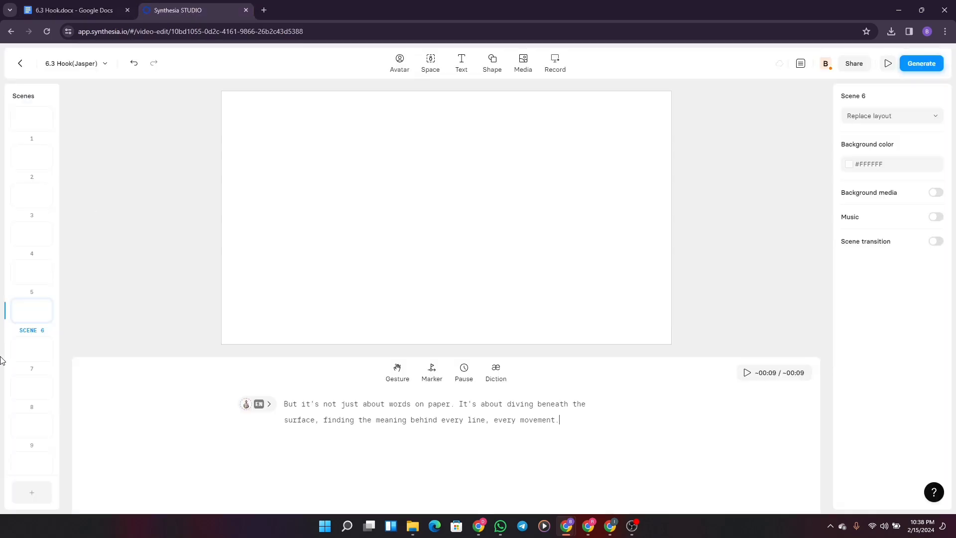
left_click(32, 360)
left_click(386, 401)
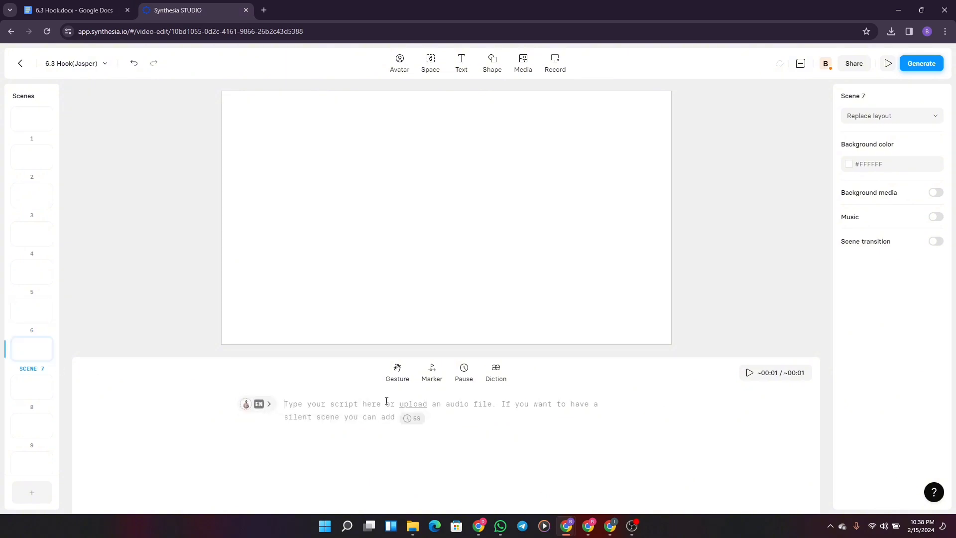
type("You'll learn to articulate your thoughts with clarity and coherence, crafting prose that brings characters to life on the page.")
Copy the narration from "And you'll become a part of the story" through "receiving constructive feedback." from Google Docs into scene 8's script
left_click(29, 4)
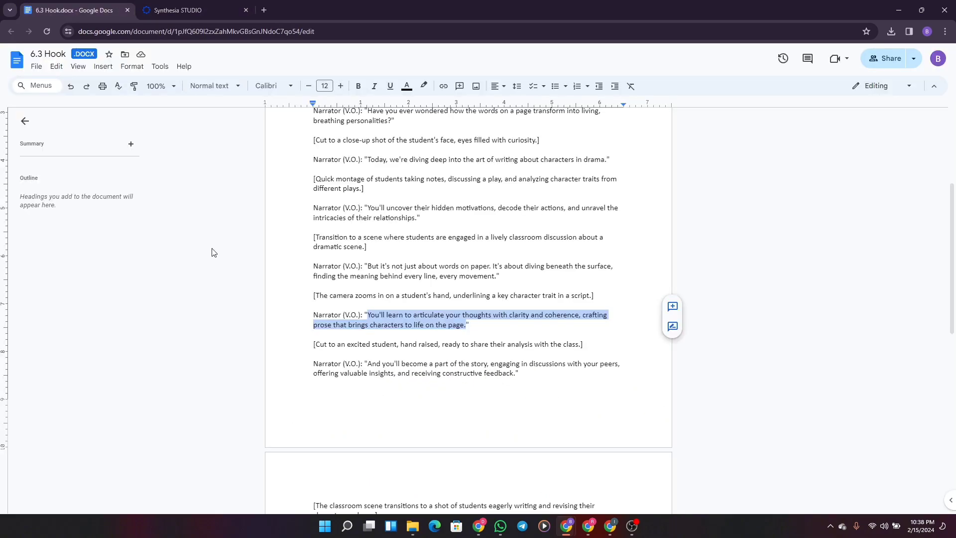
left_click_drag(368, 364, 516, 374)
key("ctrl+c")
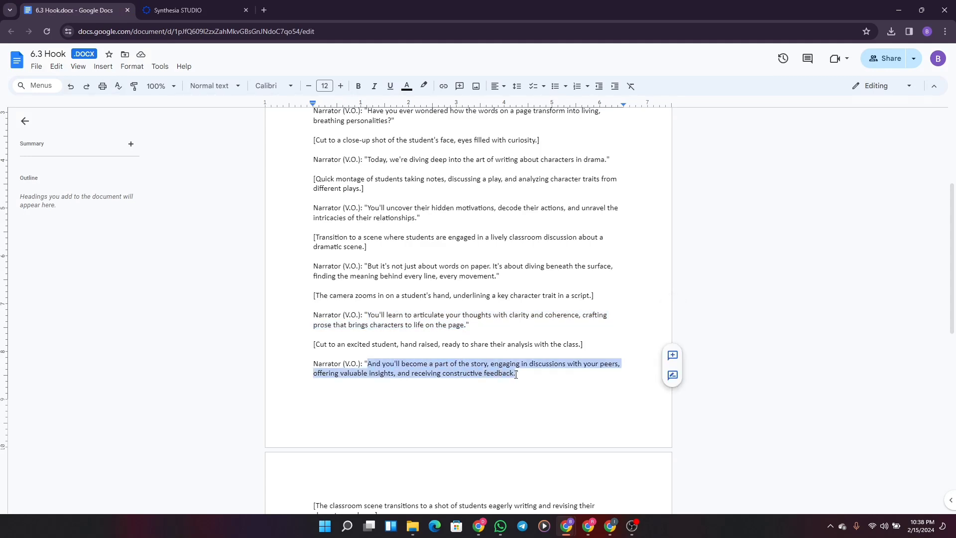
left_click(178, 10)
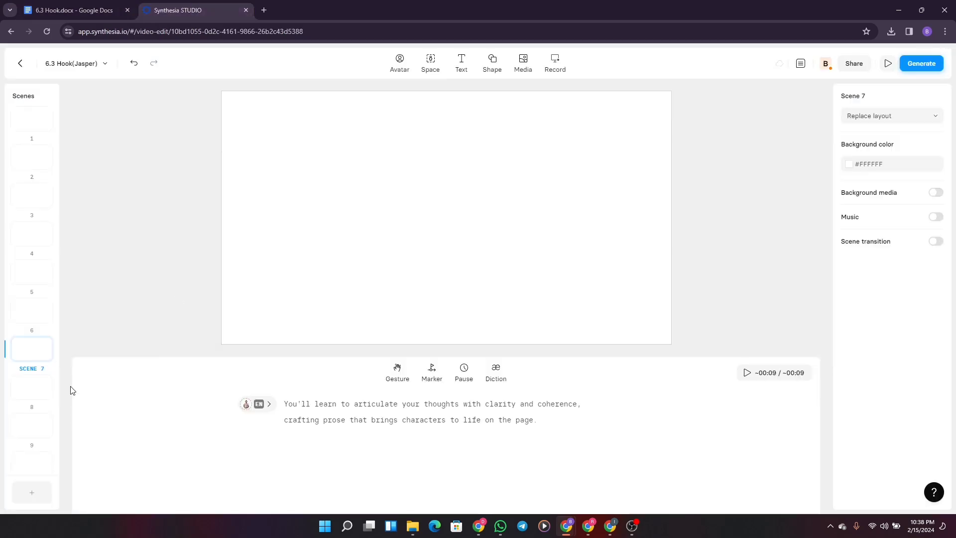
left_click(42, 389)
left_click(338, 402)
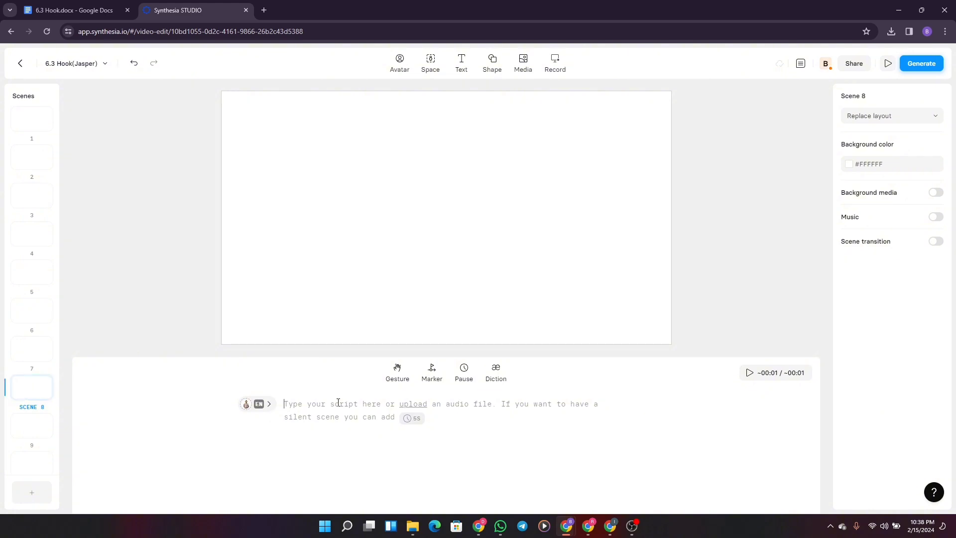
key("ctrl+v")
Copy "Are you ready to embark on this thrilling journey into the hearts and minds of characters?" from Google Docs into scene 9's script
left_click(75, 7)
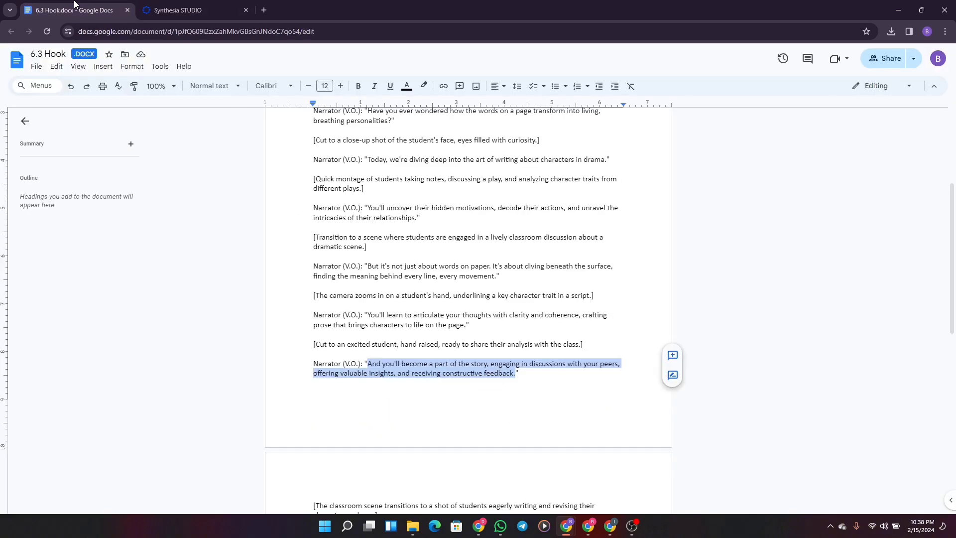
left_click(560, 420)
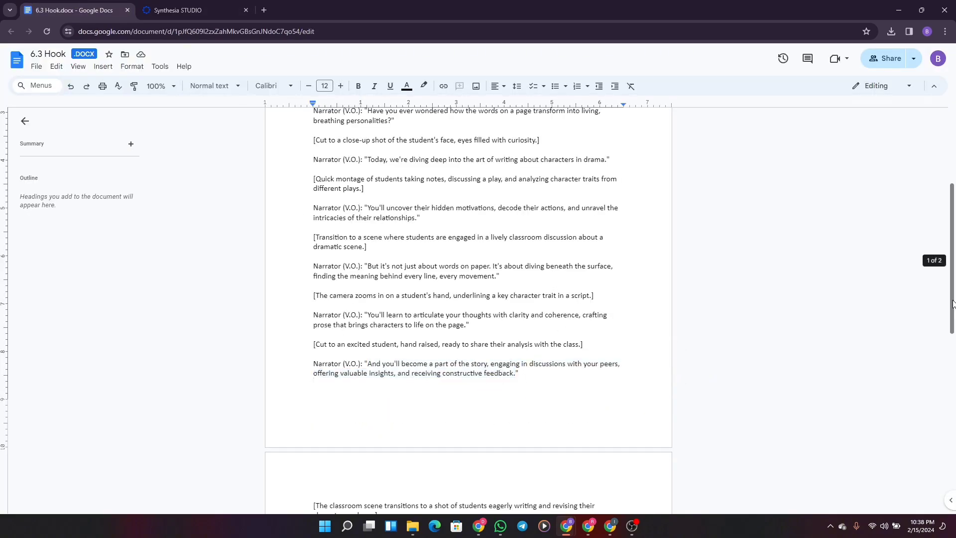
left_click_drag(952, 304, 953, 388)
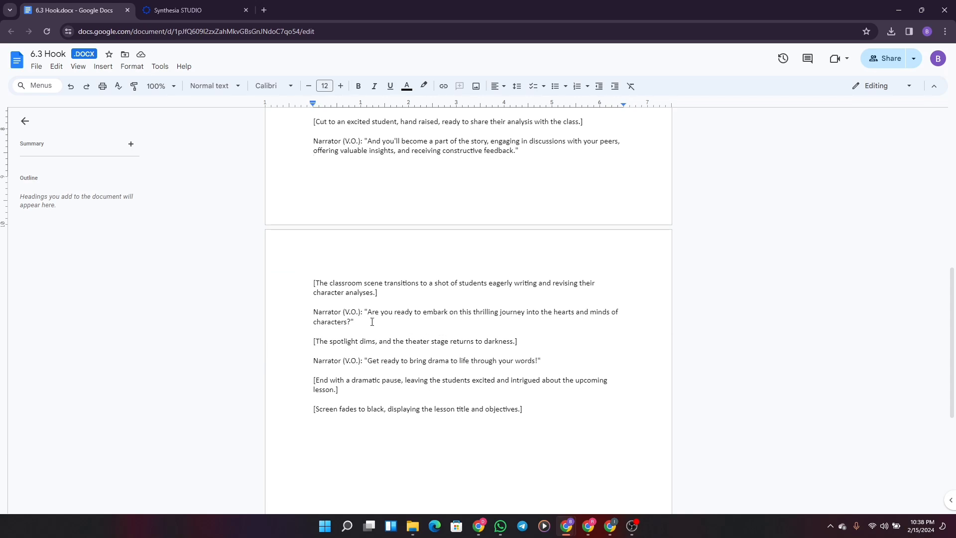
left_click_drag(370, 312, 351, 322)
key("ctrl+c")
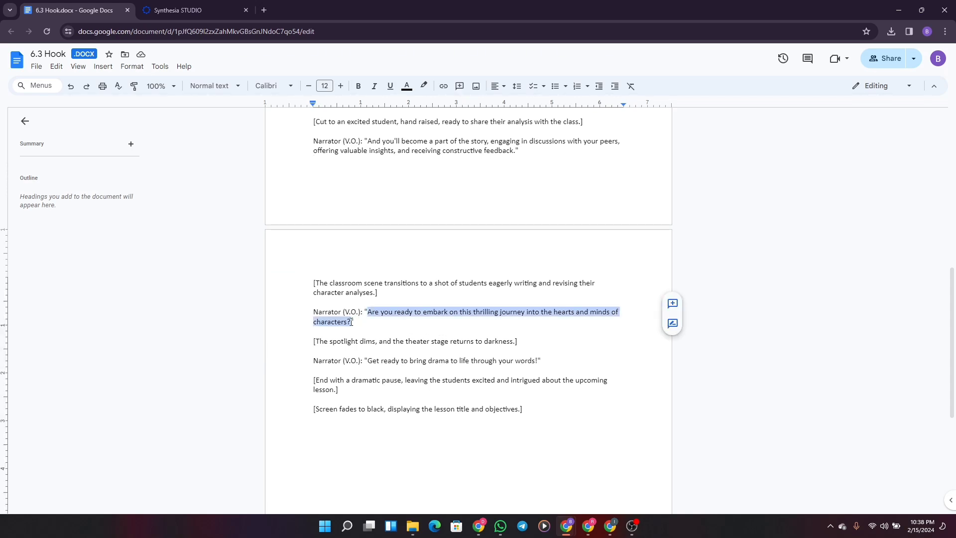
left_click(176, 18)
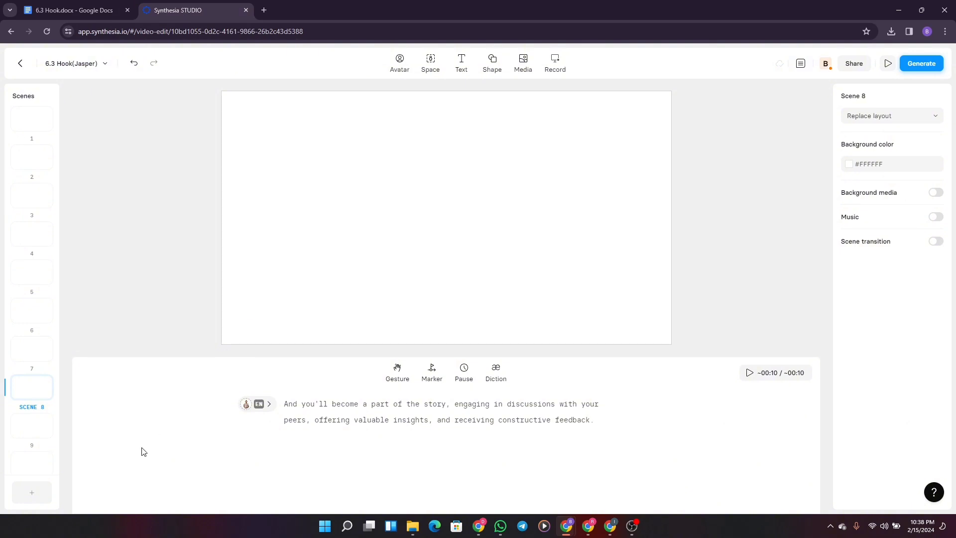
left_click(49, 425)
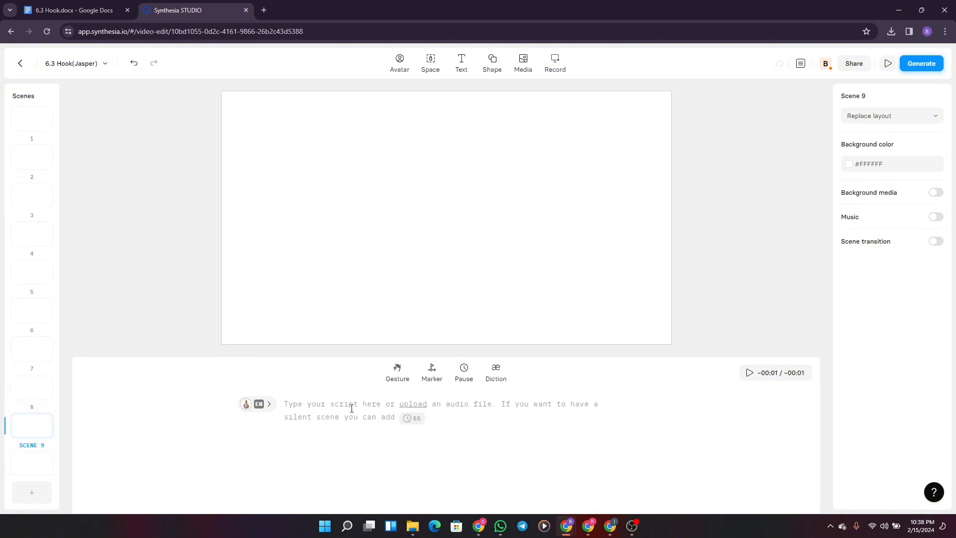
key("ctrl+v")
Copy the last narration line, "Get ready to bring drama to life through your words!", from Google Docs into scene 10's script
left_click(74, 10)
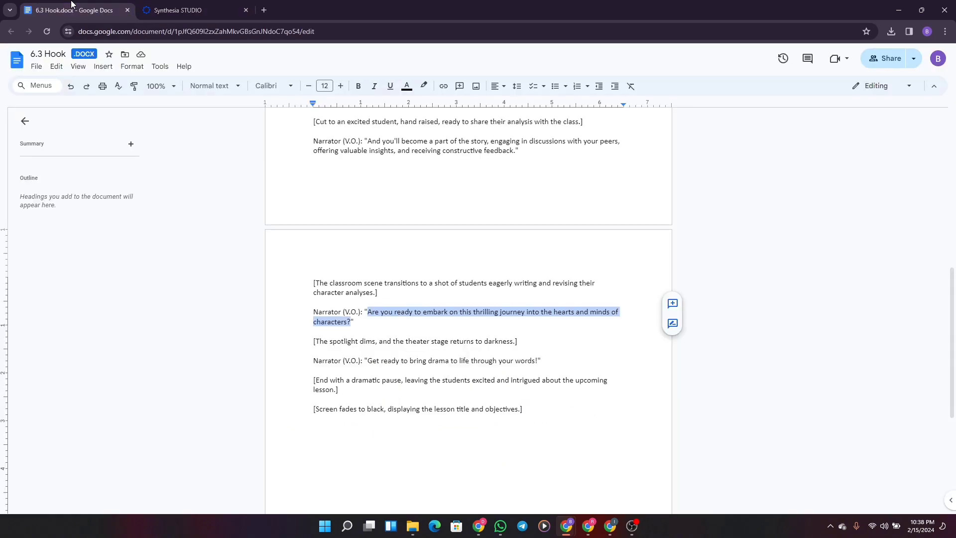
left_click_drag(368, 360, 540, 359)
key("ctrl+c")
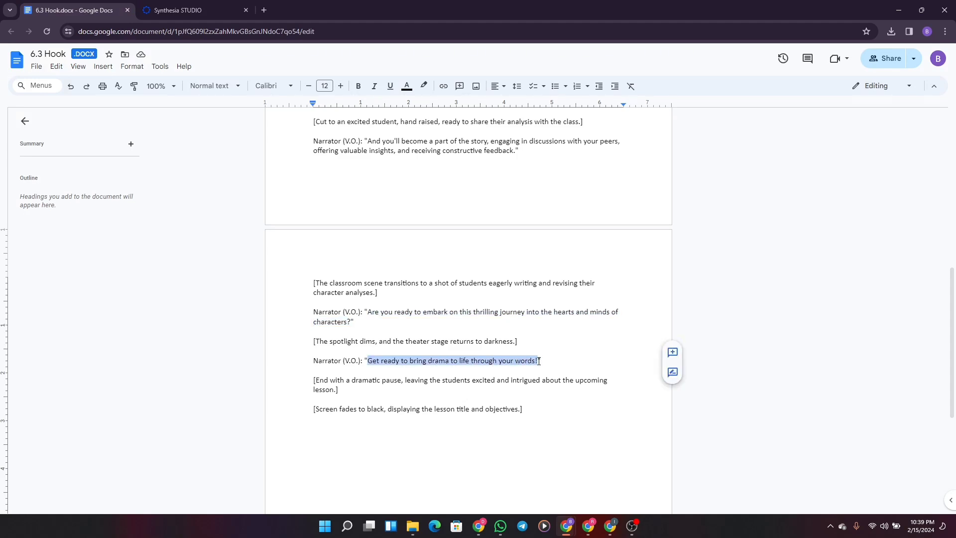
left_click(197, 7)
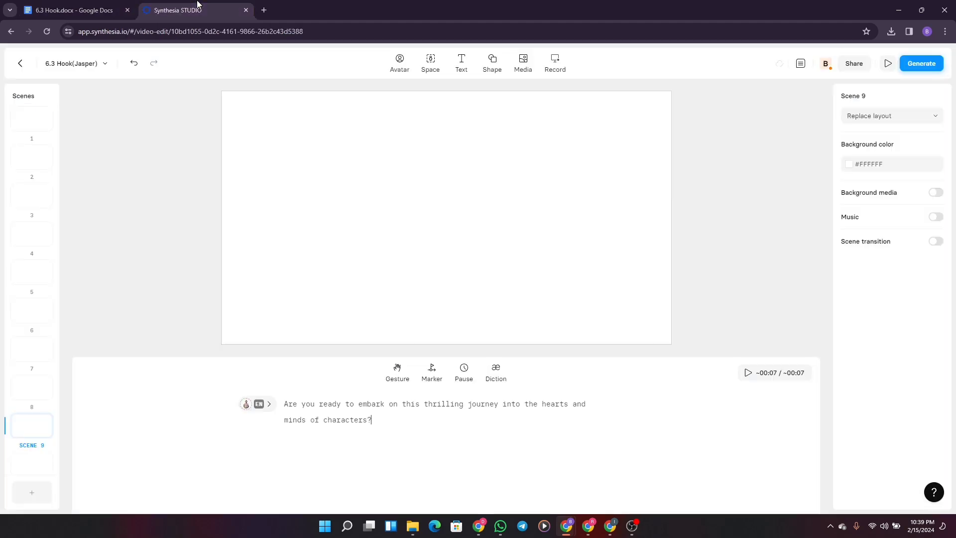
left_click(39, 458)
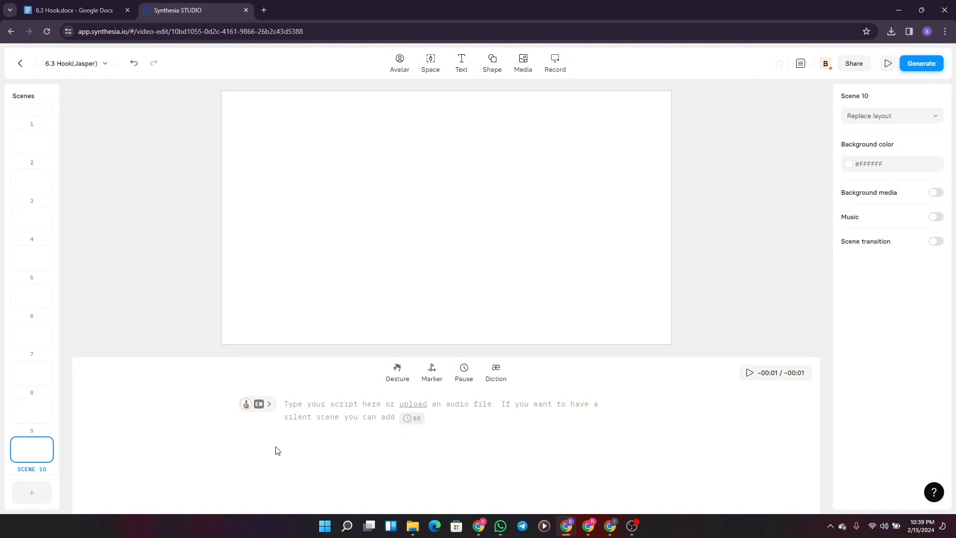
left_click(313, 407)
key("ctrl+v")
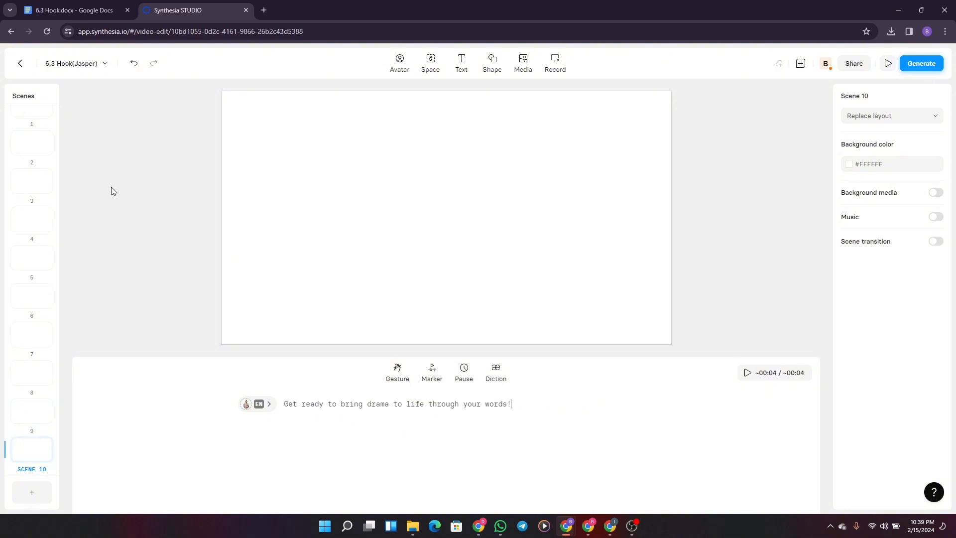
Check the closing stage directions in the Google Docs script and add a blank scene 11 in Synthesia
left_click(86, 7)
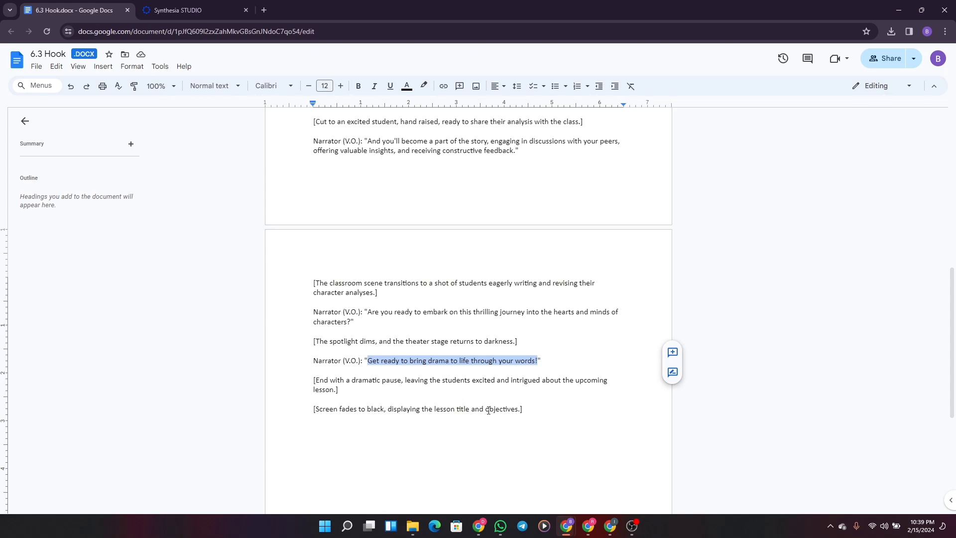
left_click(154, 6)
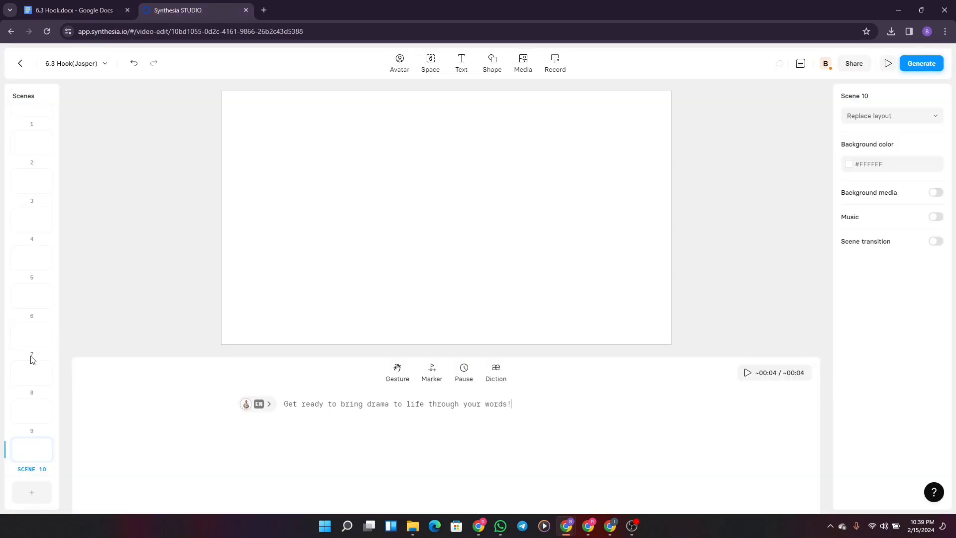
key("Down")
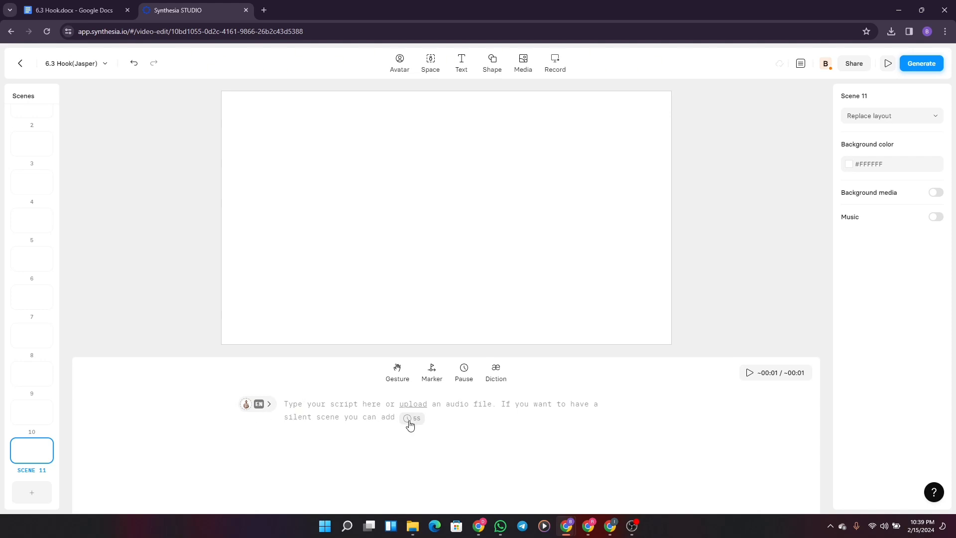
left_click(100, 6)
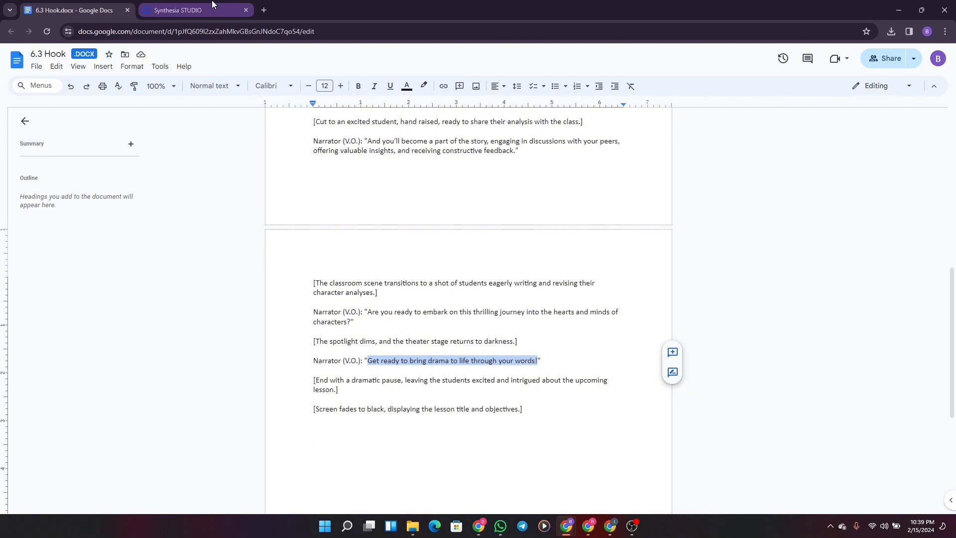
mouse_move(212, 4)
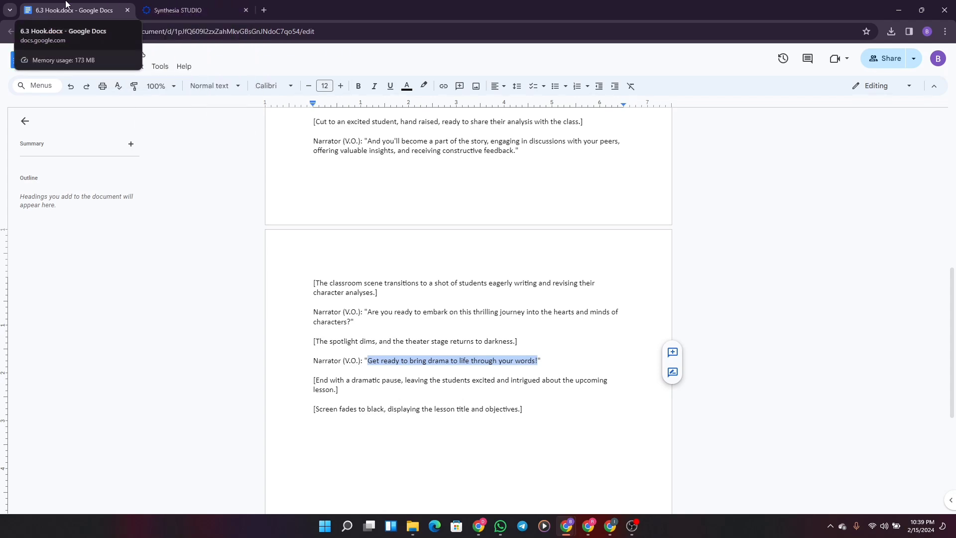
left_click(192, 6)
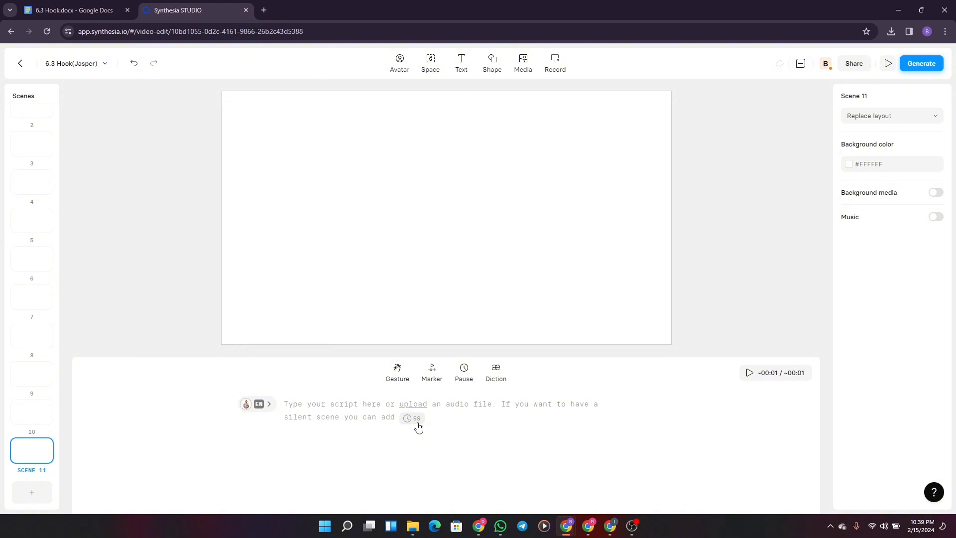
Insert a 5-second pause into scene 11's script to make it a silent scene
left_click(463, 373)
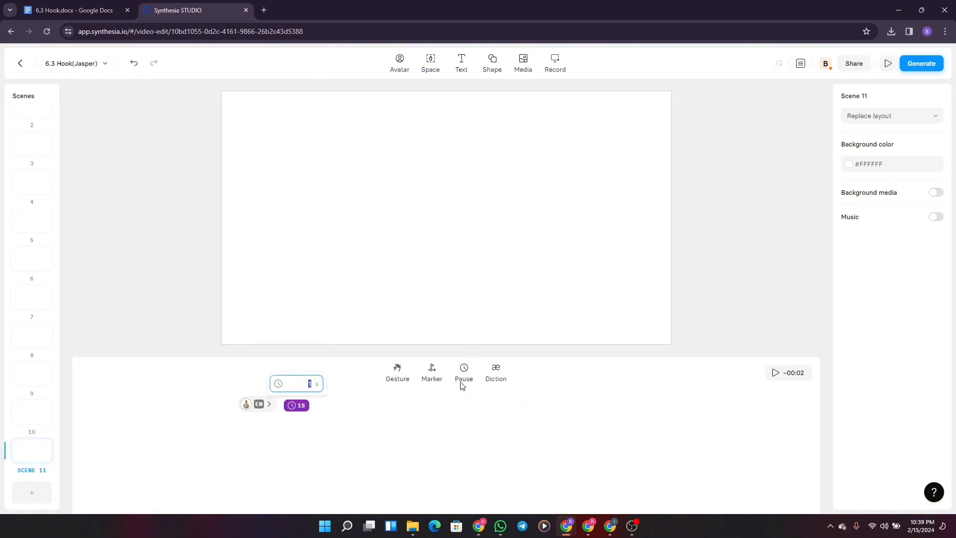
type("45")
key("BackSpace")
key("BackSpace")
type("5")
left_click(316, 455)
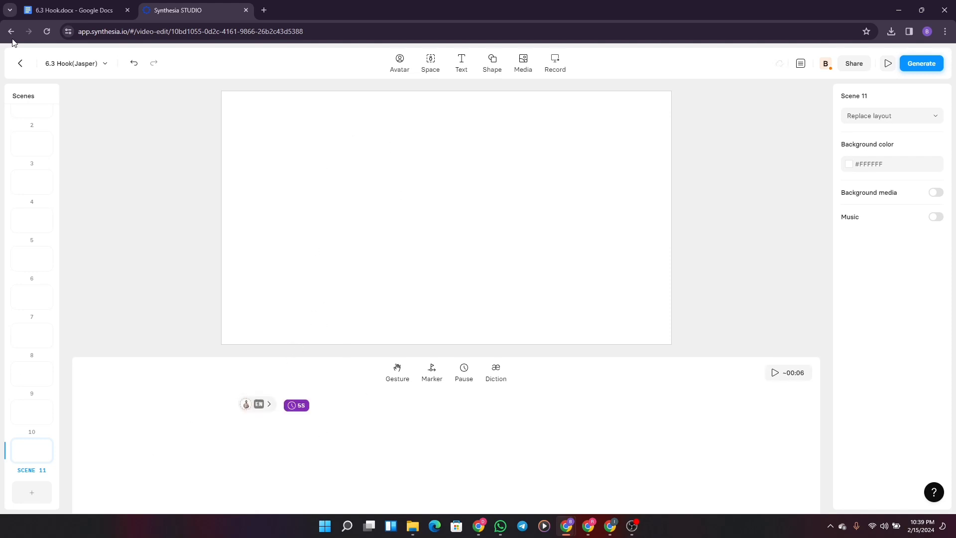
Recheck the fade-to-black direction in Google Docs and add a wide outlined rectangle to scene 11 in Synthesia
left_click(72, 5)
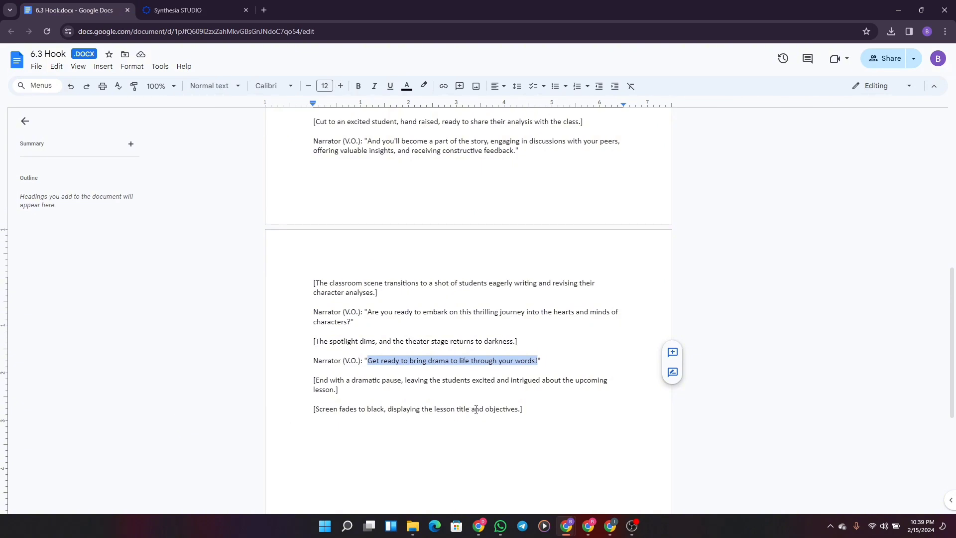
left_click(167, 6)
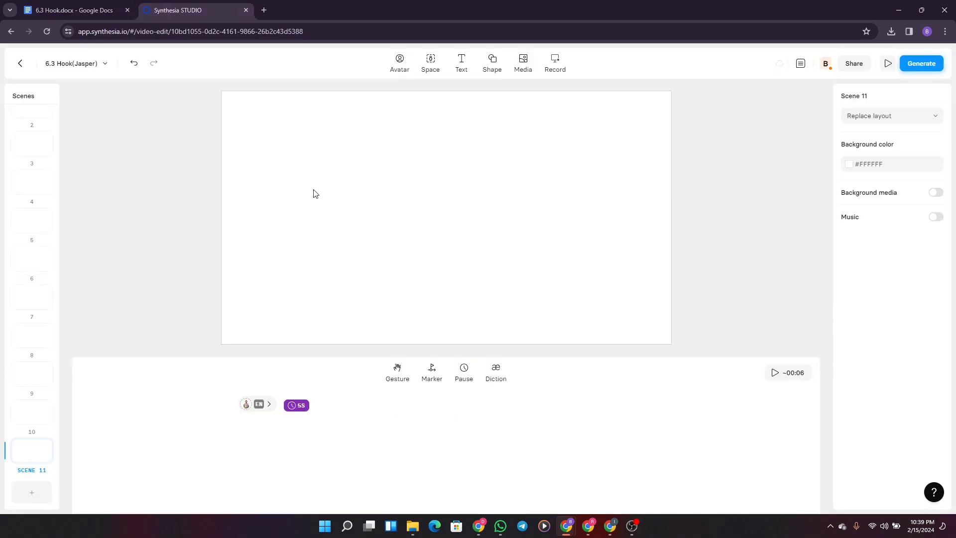
left_click(491, 63)
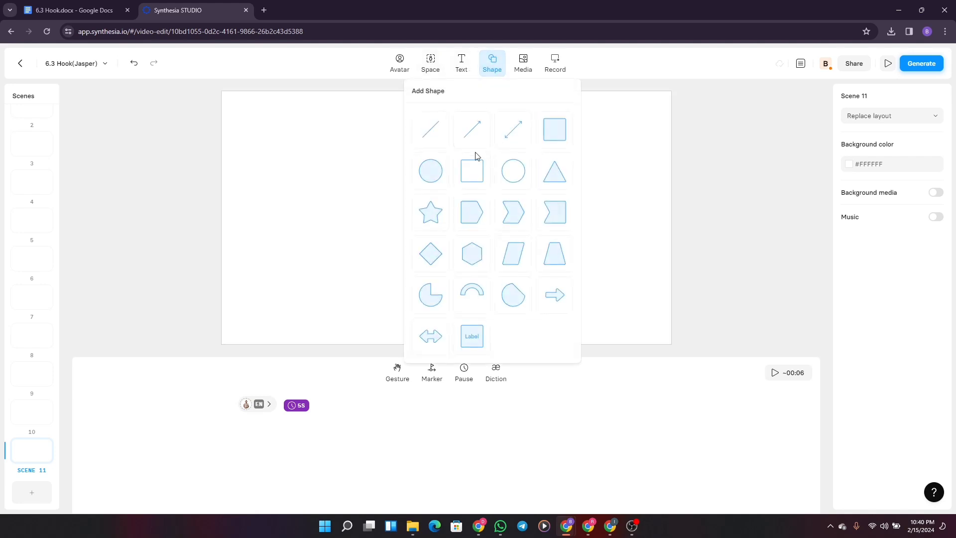
left_click(475, 179)
left_click_drag(315, 185, 418, 174)
Add a filled square to scene 11 and delete the outlined rectangle
left_click(493, 68)
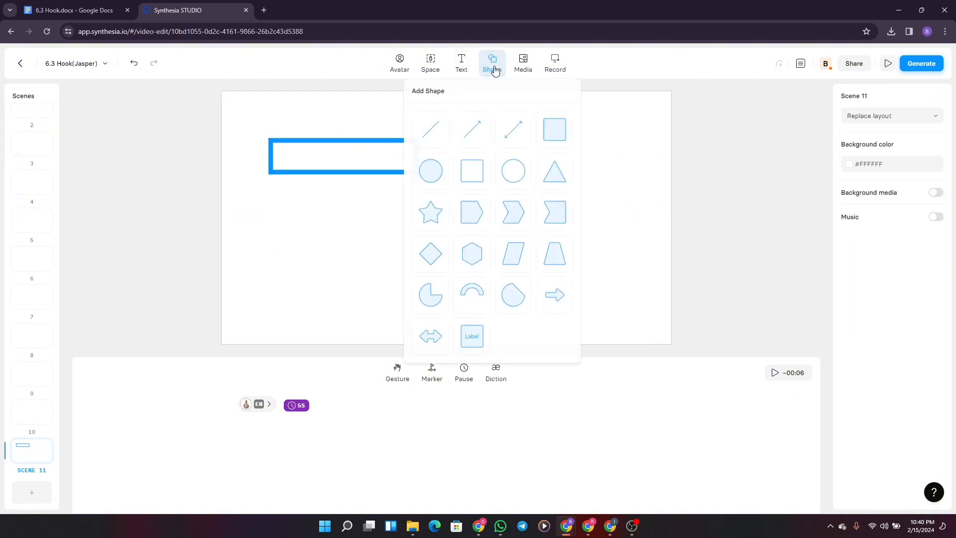
left_click(555, 124)
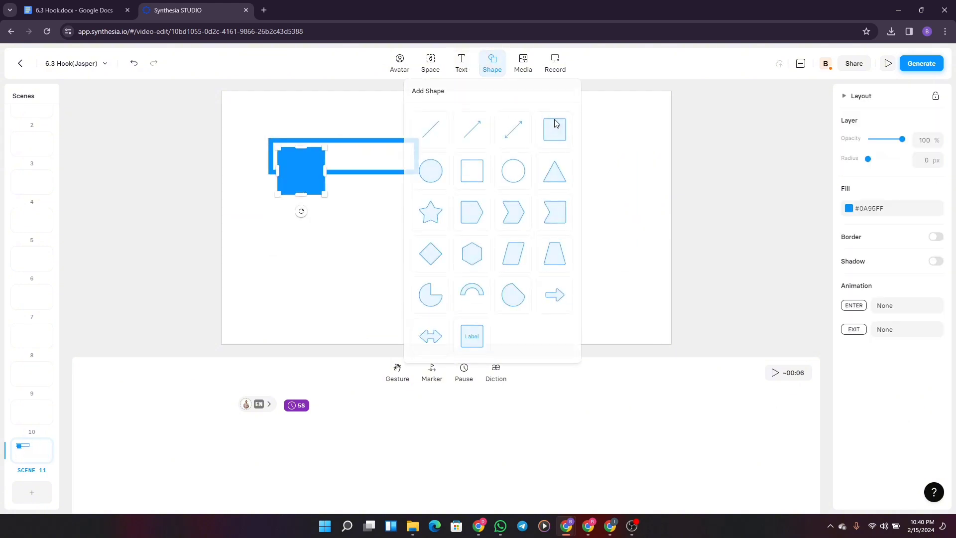
left_click(391, 156)
right_click(392, 156)
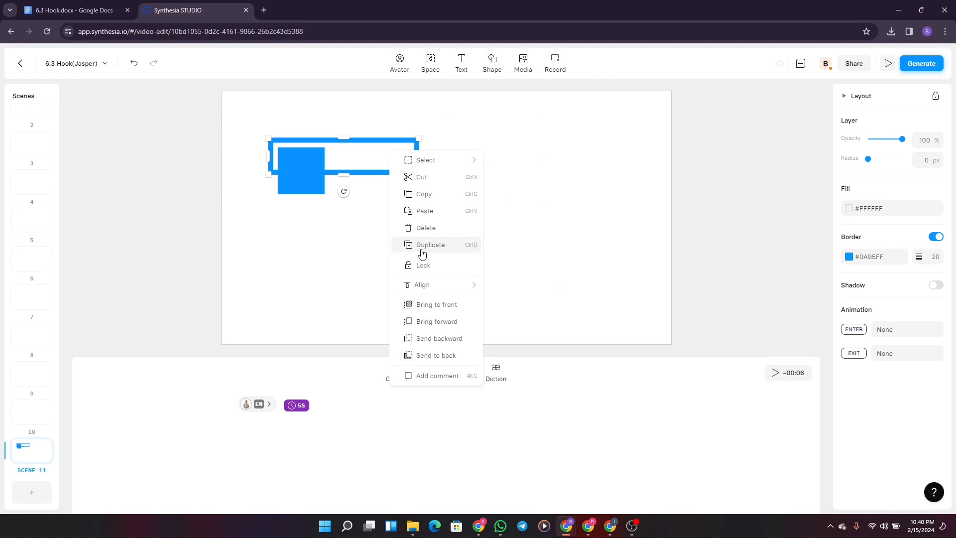
left_click(434, 228)
Stretch the filled blue square until it covers the entire scene 11 canvas
left_click(306, 171)
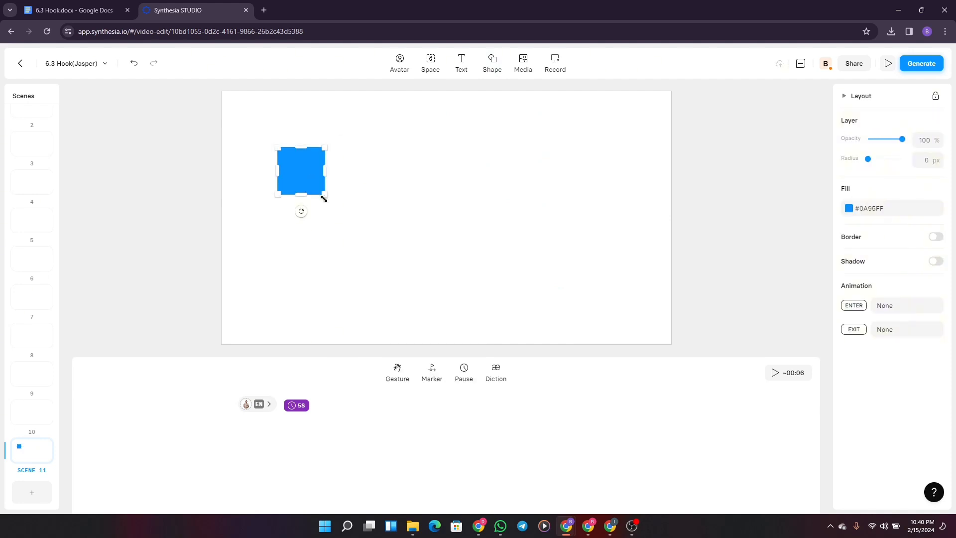
left_click_drag(325, 194, 650, 330)
left_click_drag(277, 148, 221, 93)
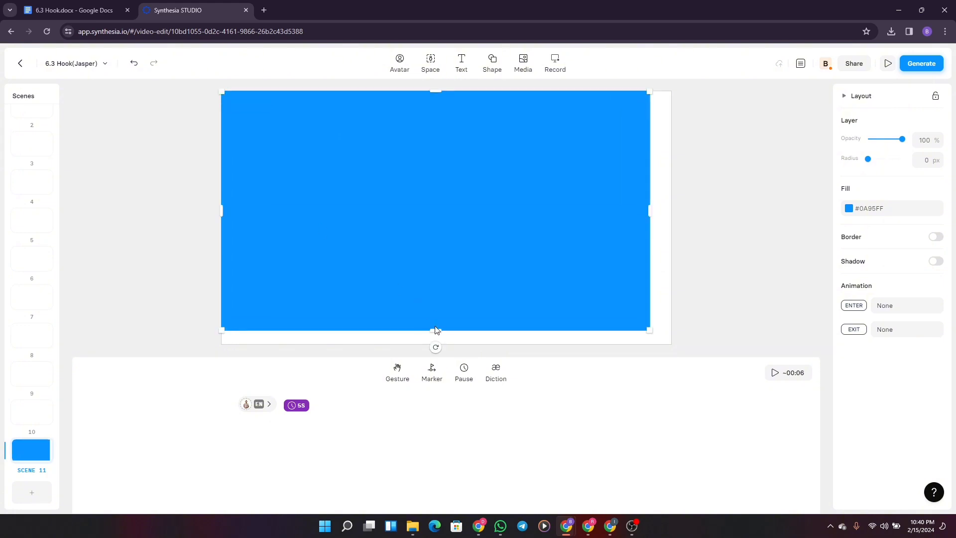
left_click_drag(437, 331, 435, 341)
left_click_drag(650, 219, 672, 221)
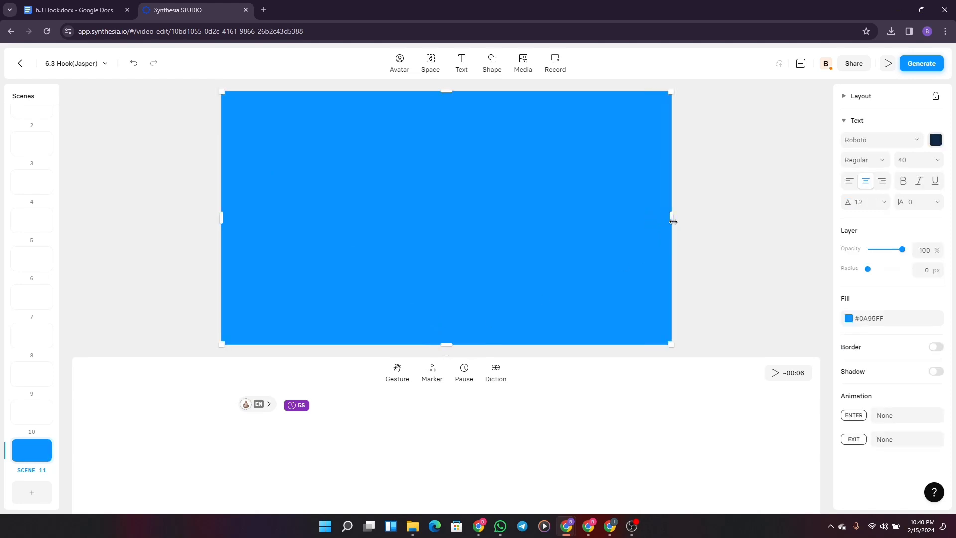
Set the blue shape's text color to near-black
right_click(501, 208)
left_click(523, 173)
double_click(523, 172)
left_click(936, 141)
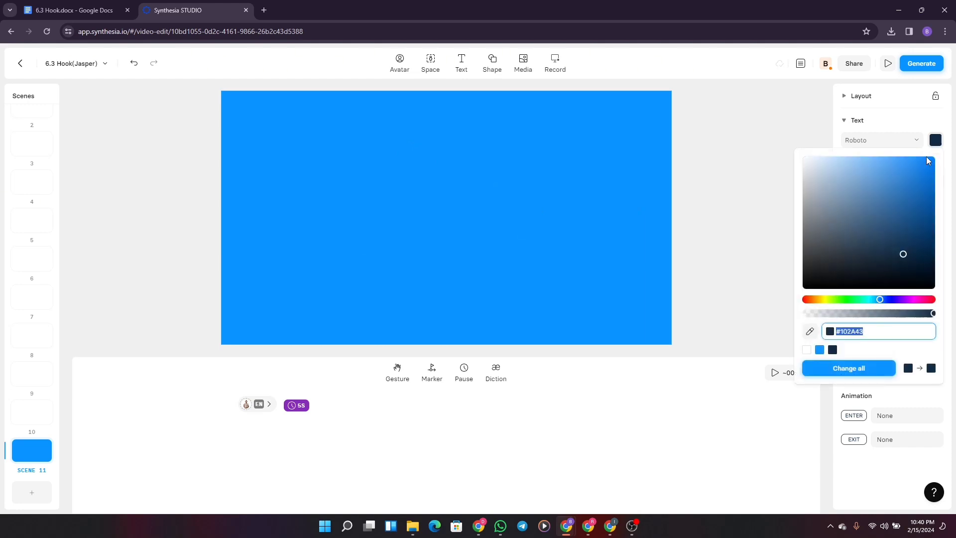
left_click_drag(908, 281, 935, 287)
left_click(549, 236)
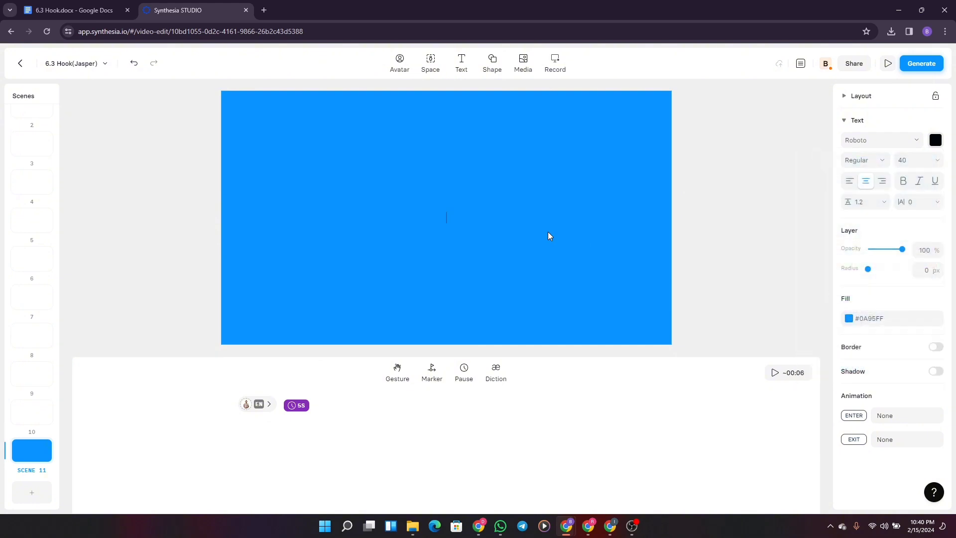
Change the full-canvas shape's fill color to black, #000000
left_click(46, 452)
left_click(365, 289)
left_click(849, 320)
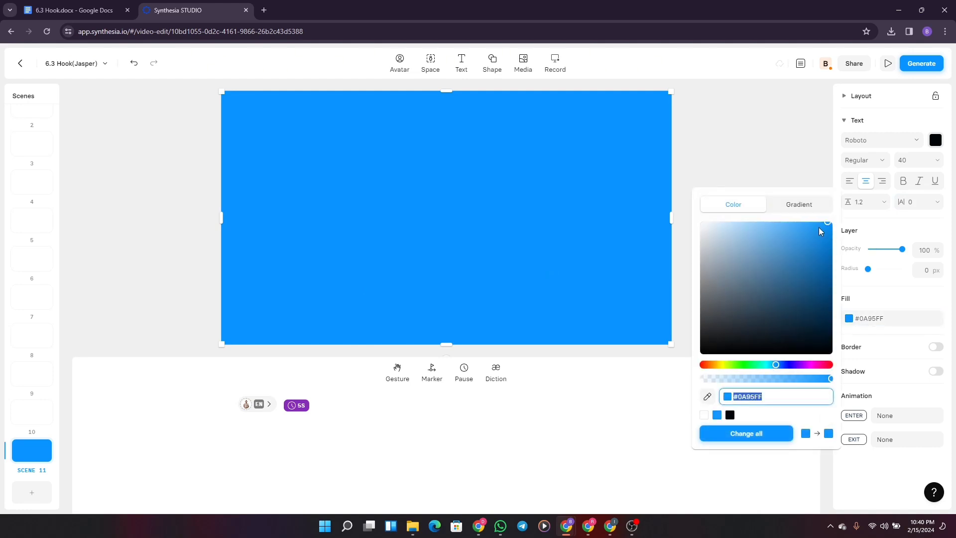
left_click_drag(820, 232, 683, 370)
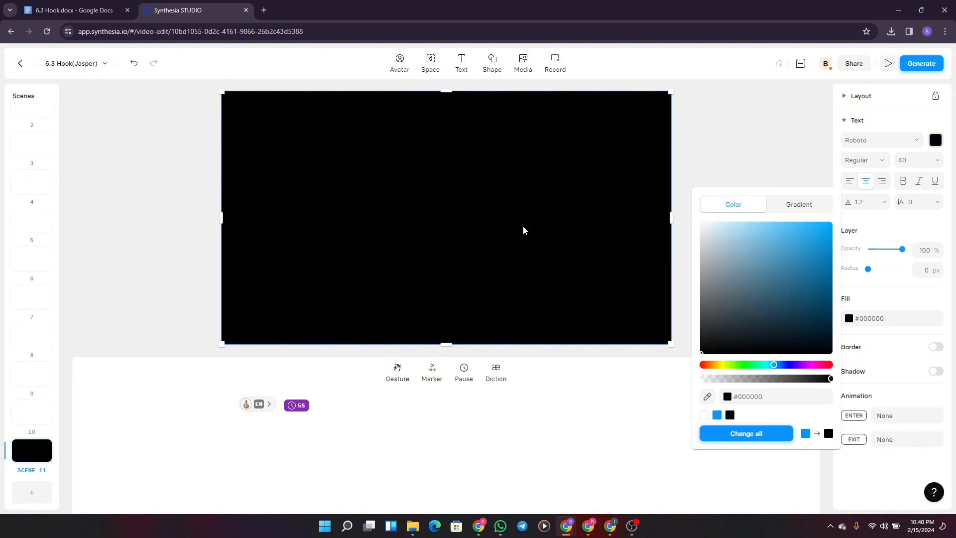
Set the black shape's text color to near-white
left_click(936, 141)
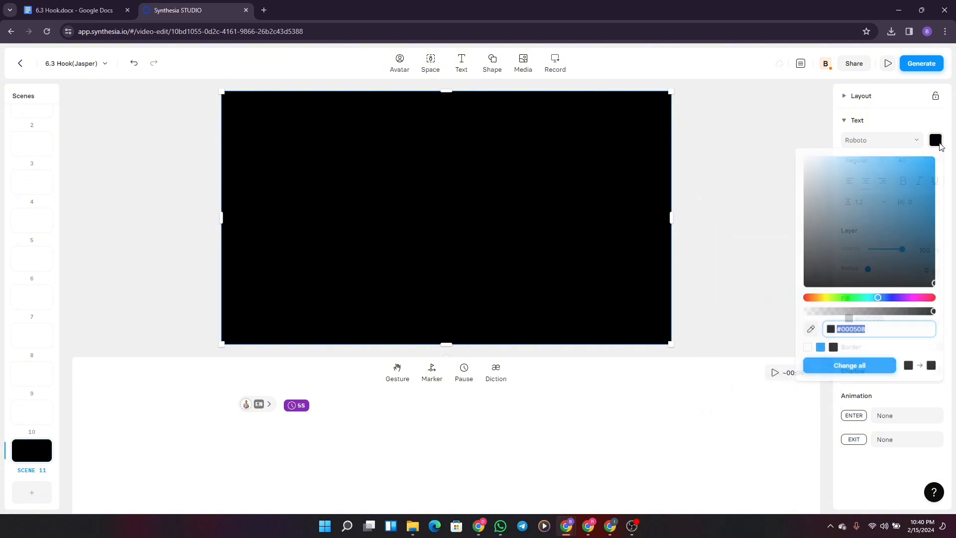
left_click(810, 201)
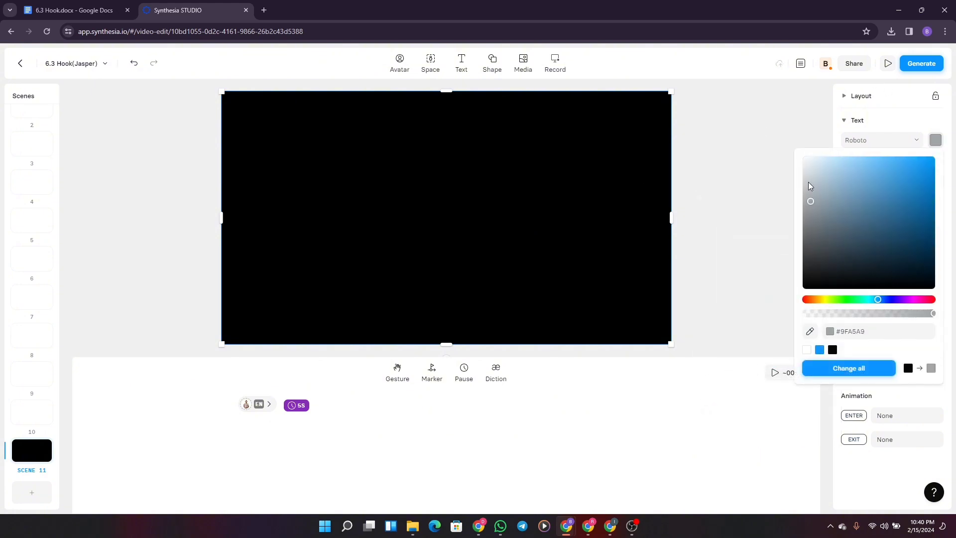
left_click(808, 159)
left_click(456, 200)
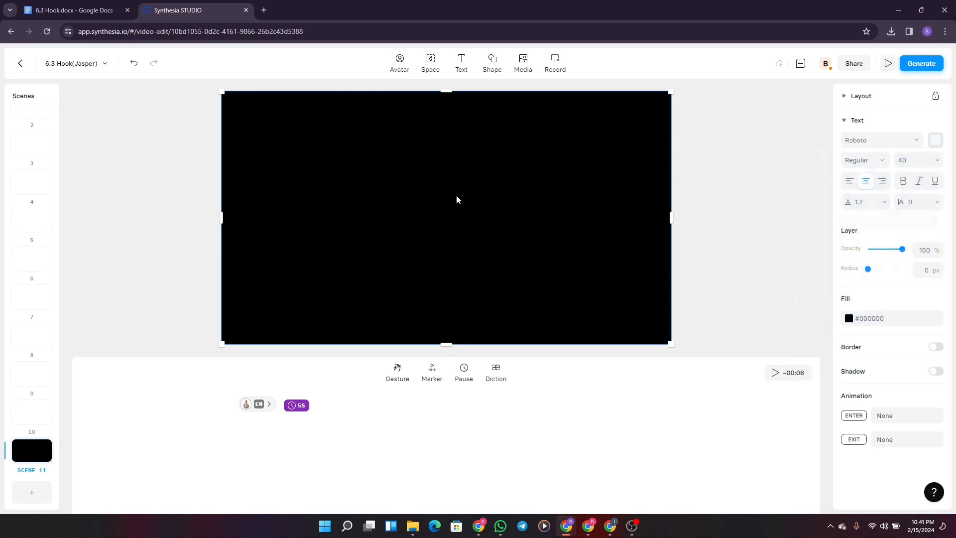
double_click(456, 199)
type("ihi")
key("BackSpace")
key("BackSpace")
Review the script in Google Docs from its closing directions back to the opening shot, and return to Synthesia
left_click(70, 10)
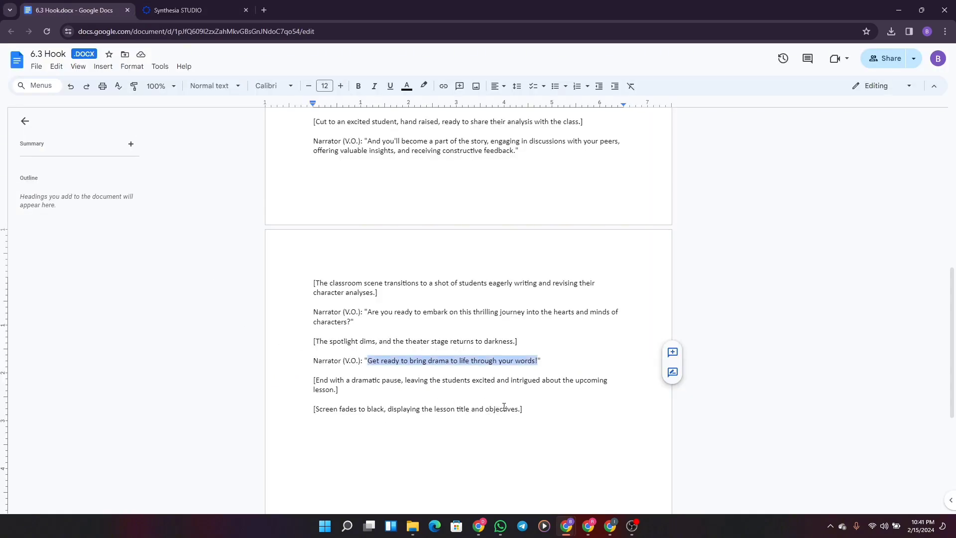
left_click(457, 252)
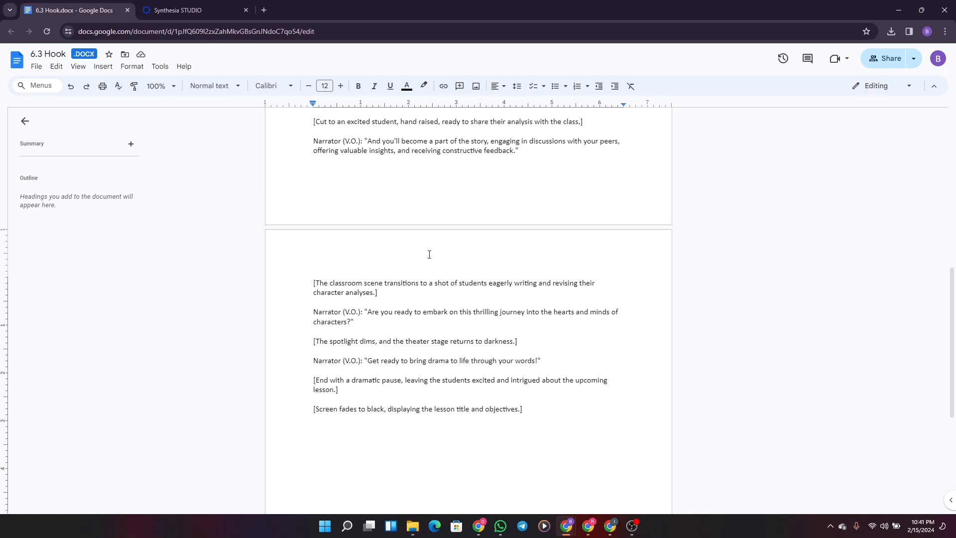
left_click(400, 452)
left_click_drag(950, 343, 951, 124)
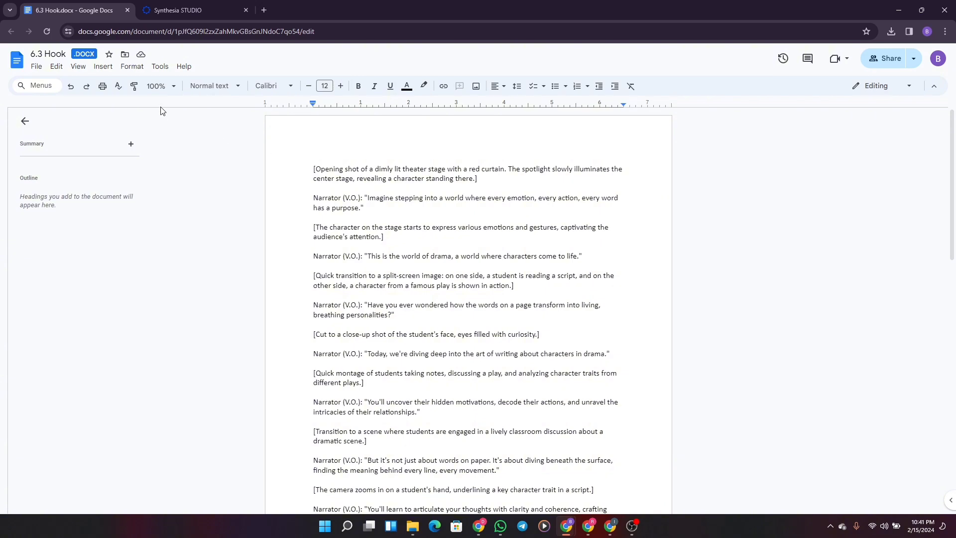
left_click(186, 5)
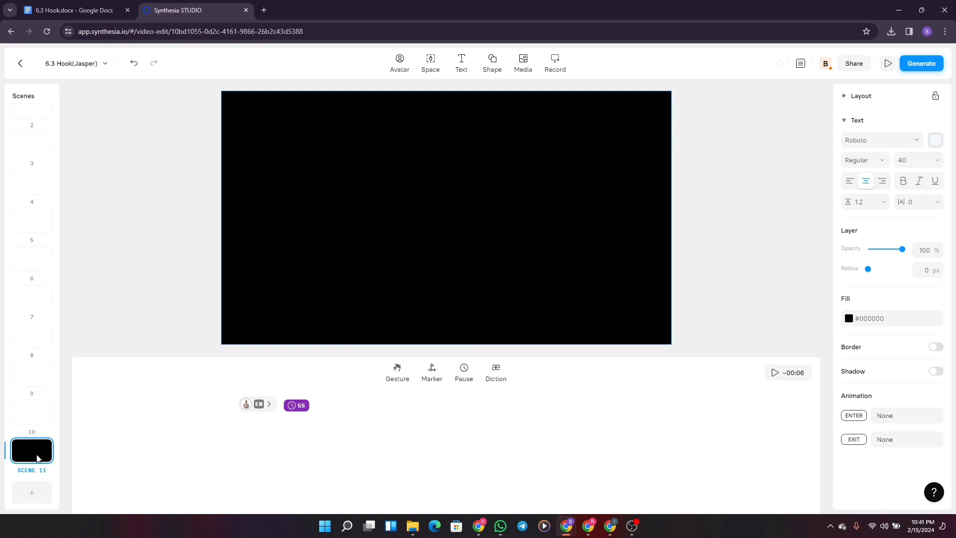
key("Up")
key("Up")
key("Up")
key("Up")
key("Up")
key("Up")
key("Up")
key("Up")
key("Up")
key("Up")
key("Up")
key("Up")
key("Up")
key("Up")
key("Up")
key("Up")
key("Up")
key("Up")
key("Up")
key("Up")
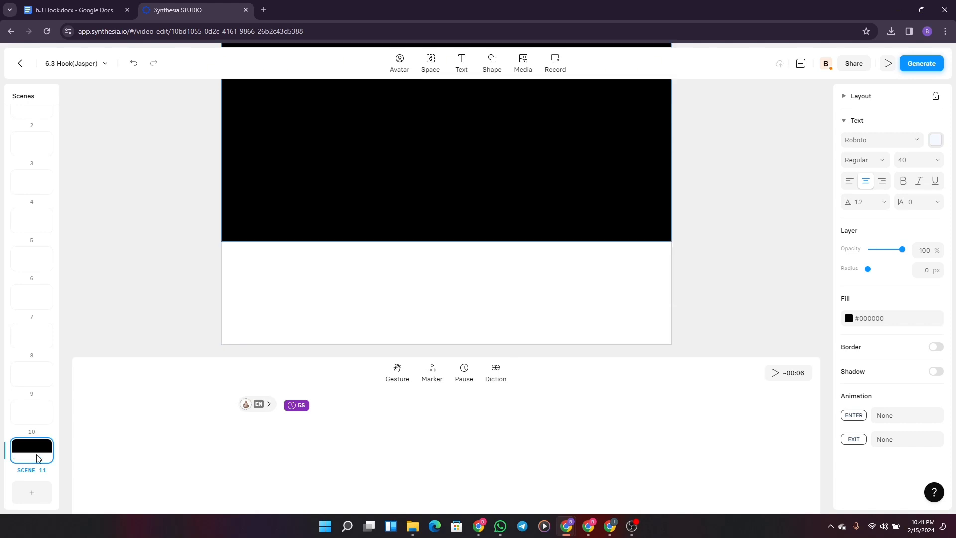
Undo the accidental shifts of the black shape on scene 11 until it covers the full canvas again
left_click(134, 64)
left_click(134, 64)
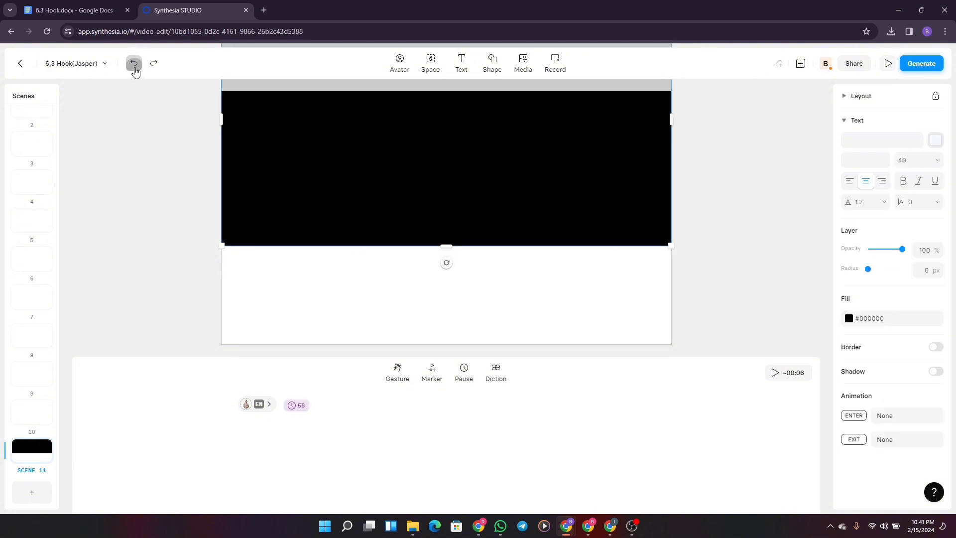
left_click(134, 63)
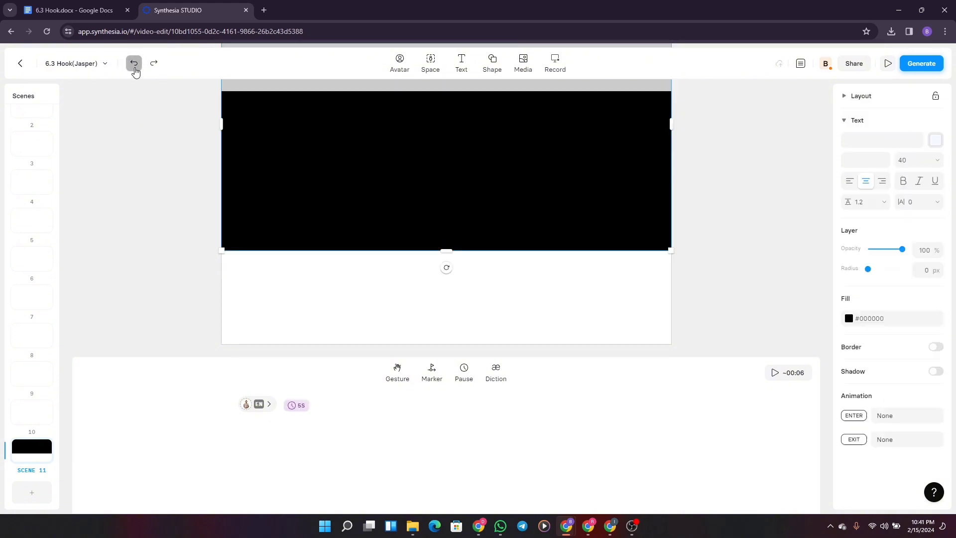
left_click(134, 63)
left_click(134, 63)
left_click(134, 63)
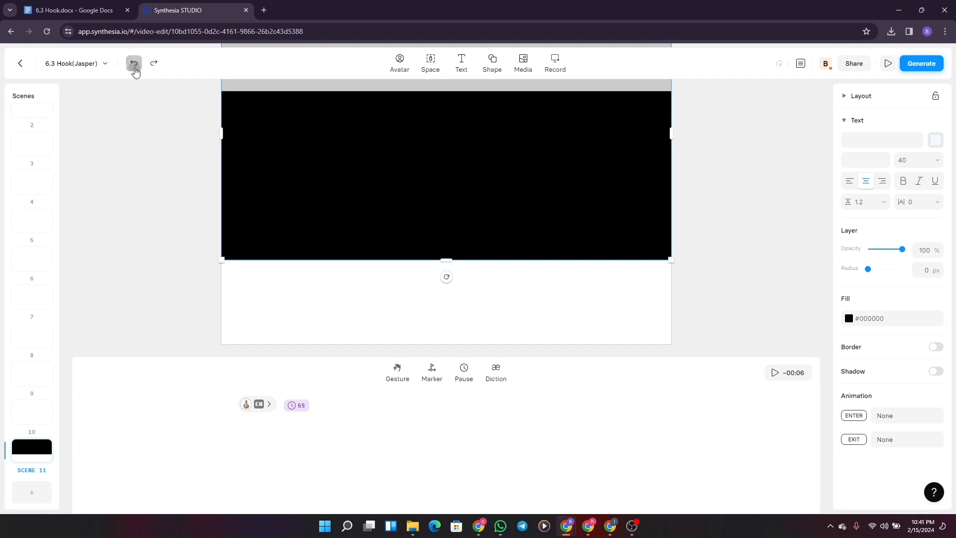
left_click(134, 63)
left_click(134, 64)
left_click(133, 65)
left_click(134, 65)
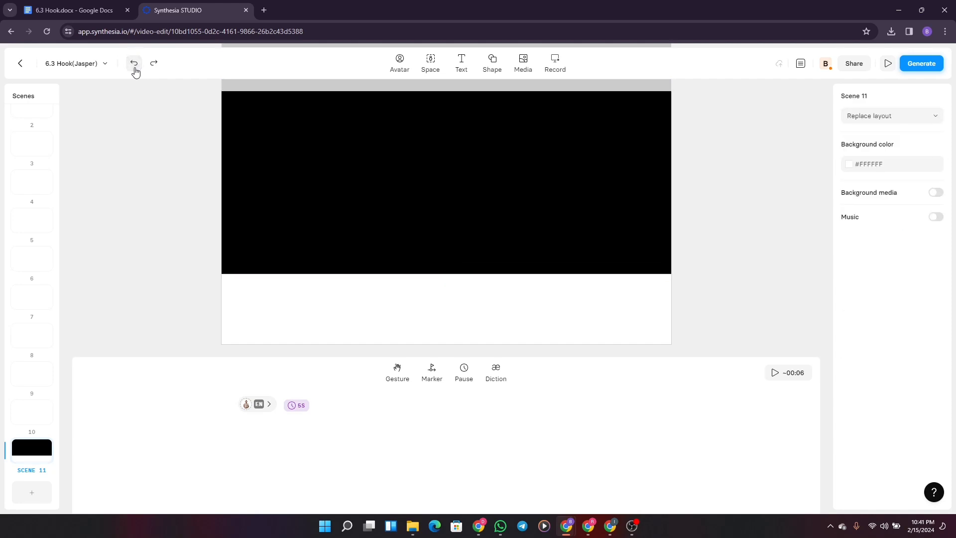
left_click(134, 65)
left_click(134, 64)
left_click(134, 64)
left_click(134, 64)
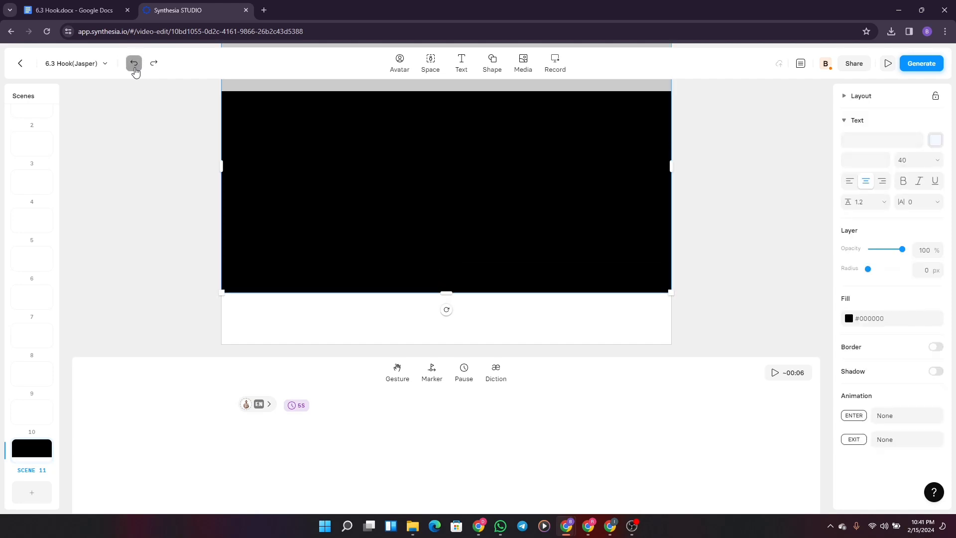
left_click(134, 63)
left_click(134, 63)
left_click(134, 68)
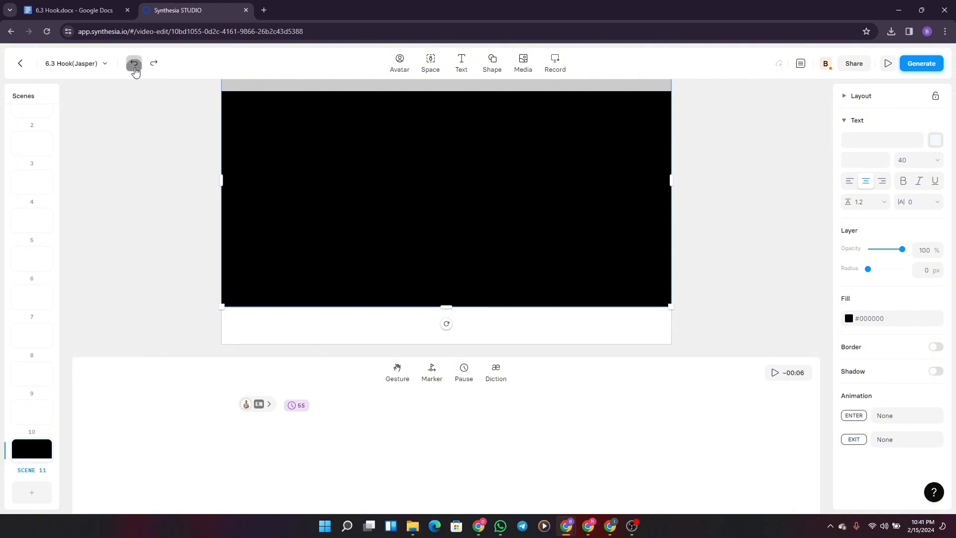
left_click(134, 69)
left_click(135, 68)
left_click(134, 69)
left_click(135, 69)
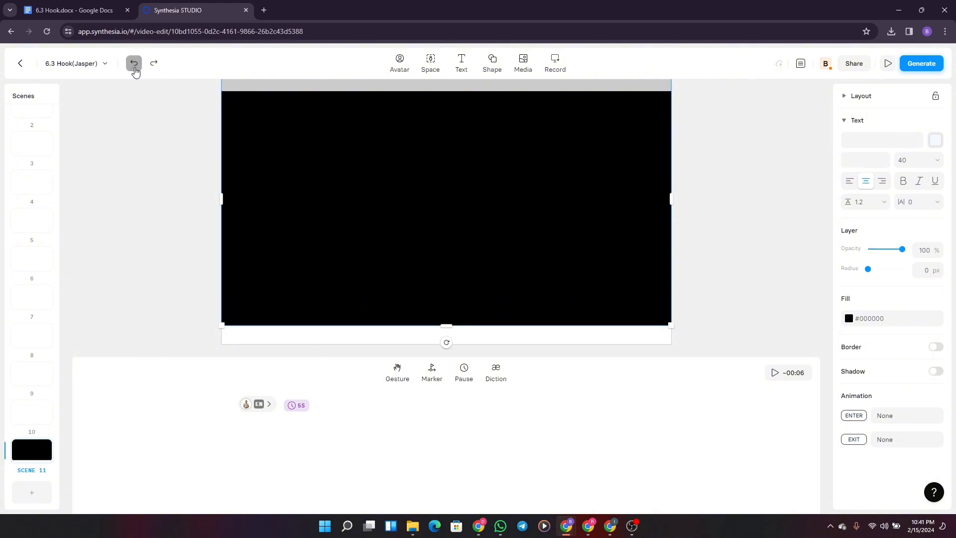
left_click(135, 69)
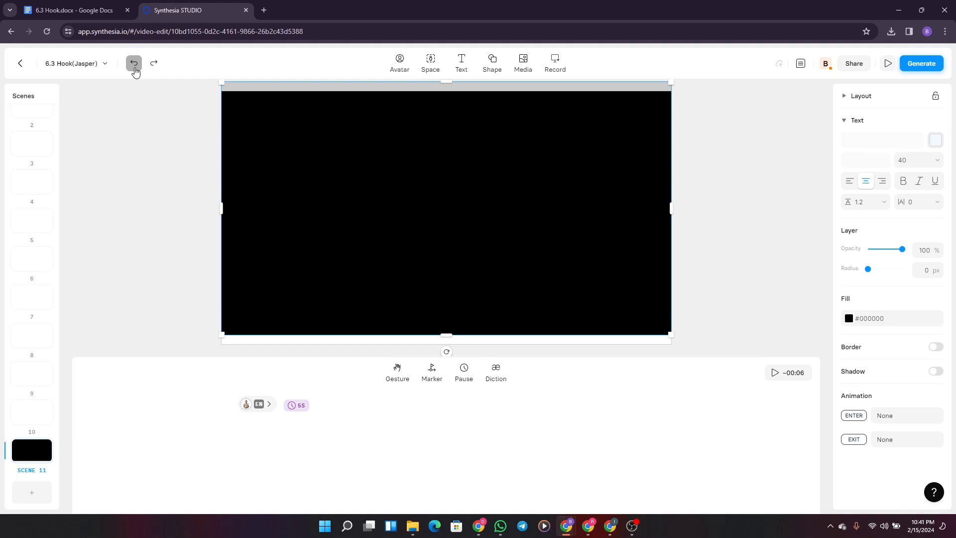
left_click(134, 69)
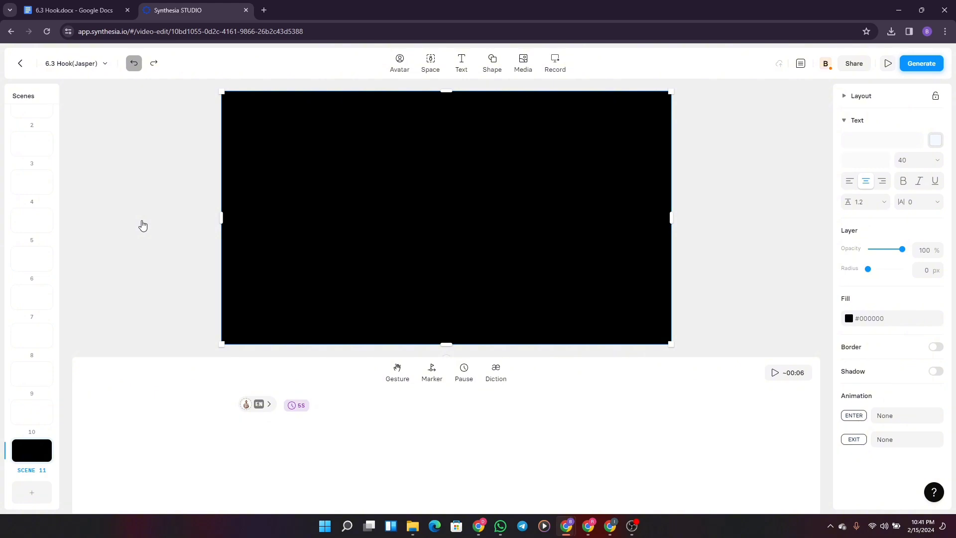
Undo the black fill of the full-canvas shape on scene 11, and redo it
key("ctrl+z")
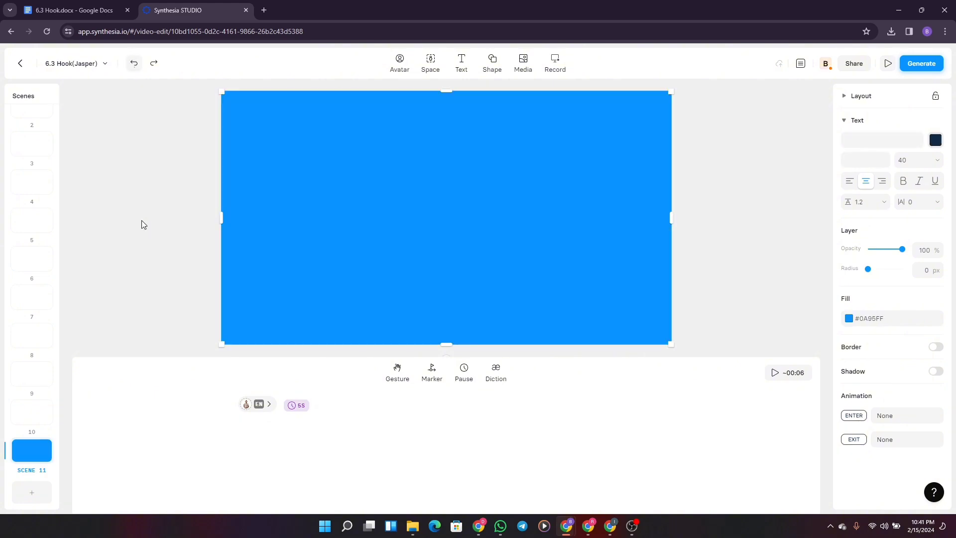
key("Escape")
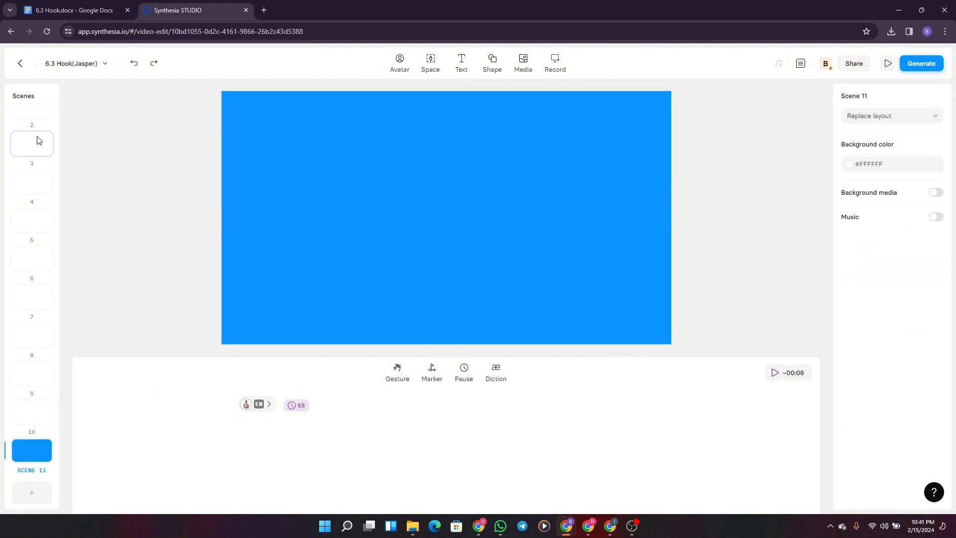
left_click(153, 66)
left_click(151, 68)
left_click(152, 70)
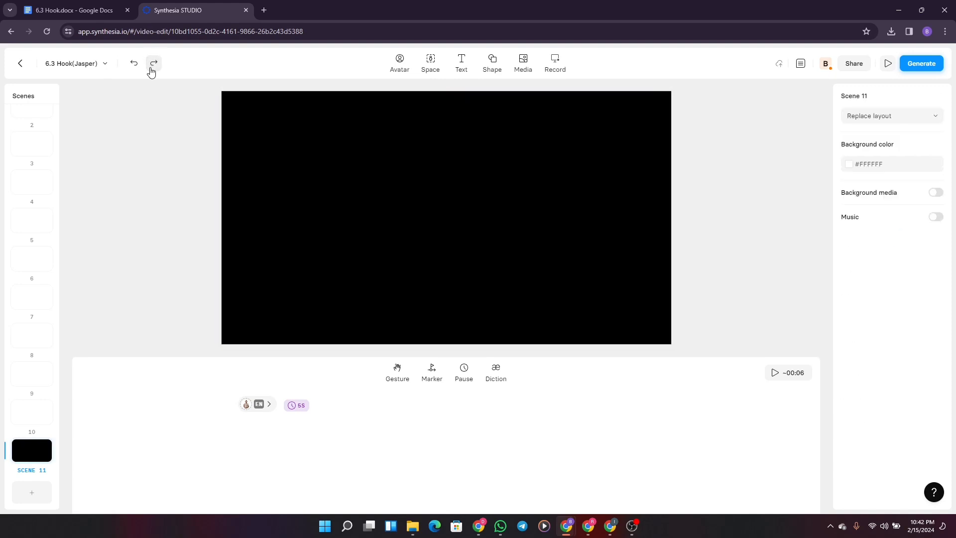
Go to scene 1 and compare its narration with the opening shot direction in the Google Docs script
left_click(39, 118)
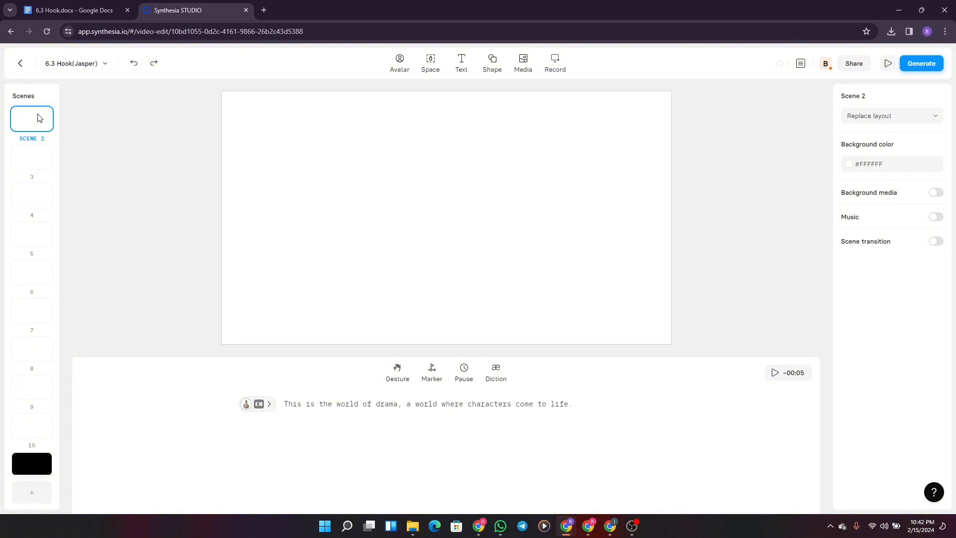
key("Up")
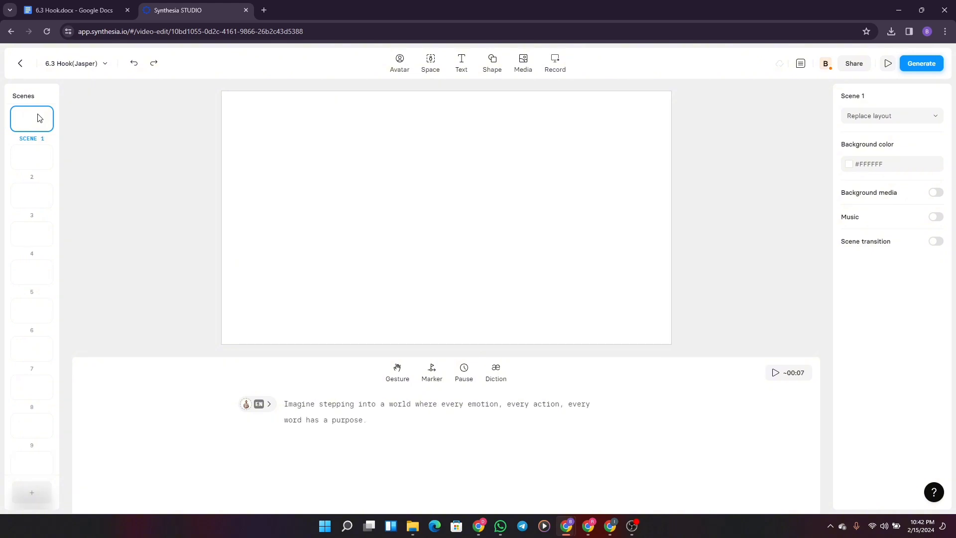
left_click(75, 9)
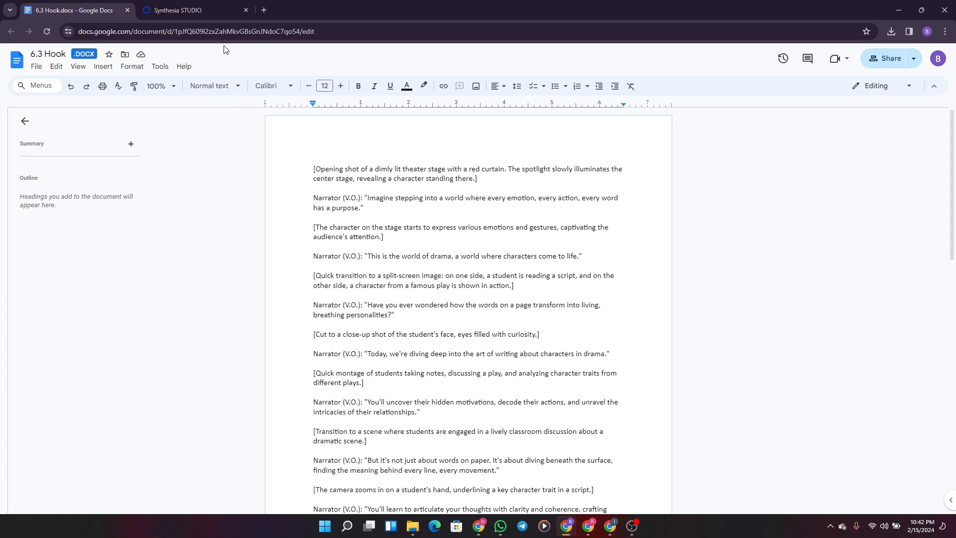
left_click(179, 10)
left_click(87, 5)
Open the iStock website, istockphoto.com, in a new browser tab
left_click(270, 11)
type("ista")
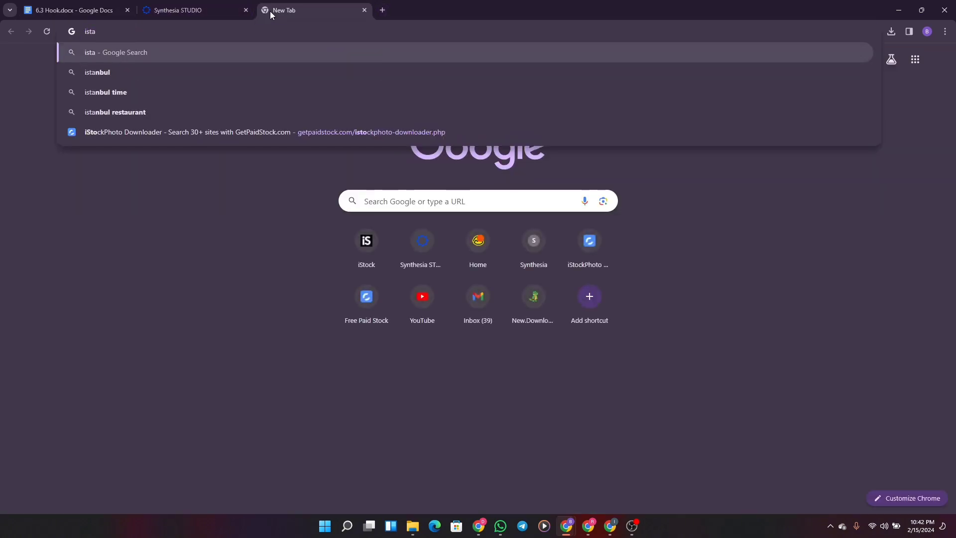
key("BackSpace")
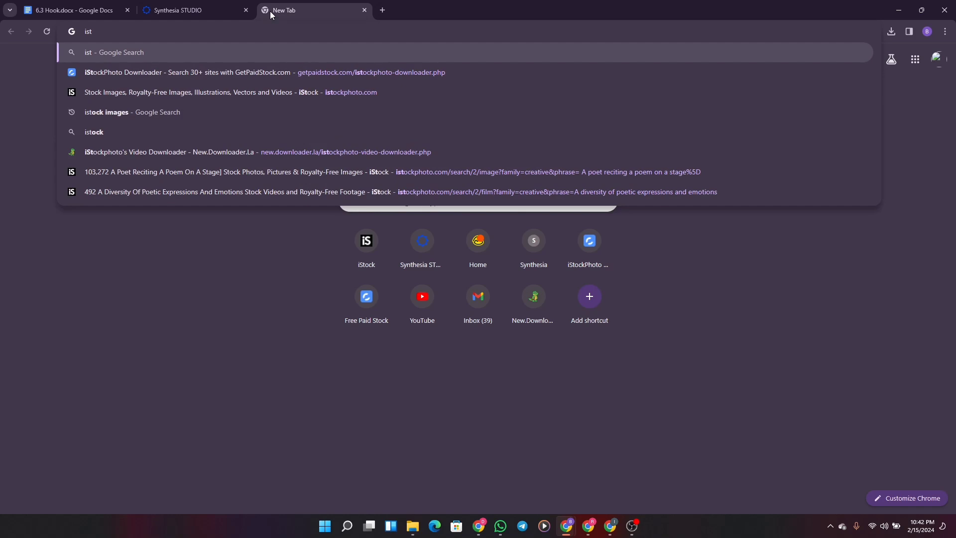
type("o")
key("Return")
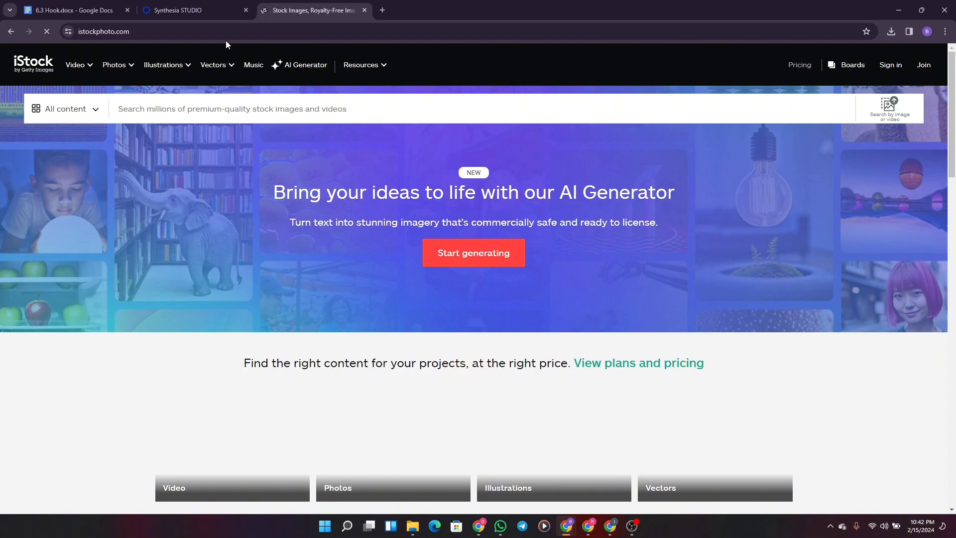
Check the opening shot direction in the script and limit the iStock search to Video content
left_click(59, 106)
left_click(70, 156)
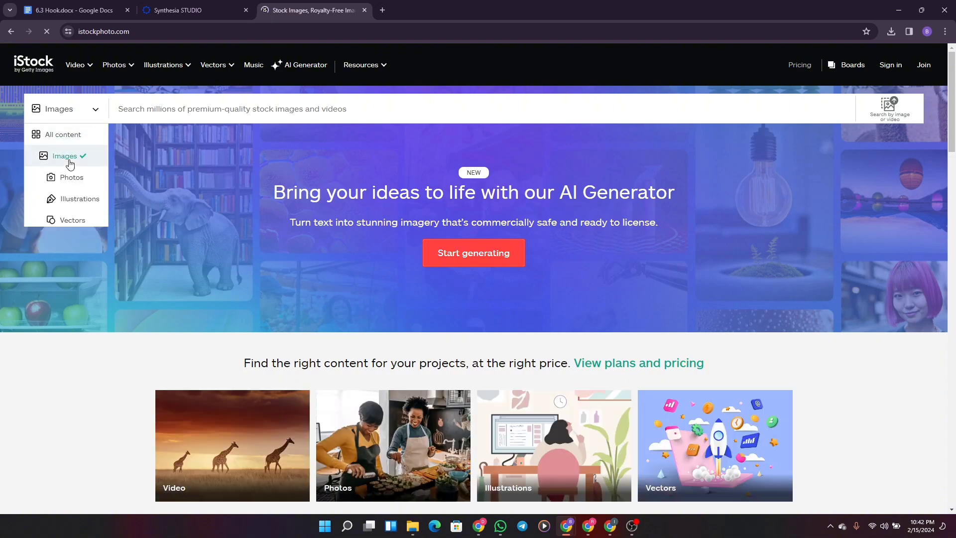
left_click(70, 8)
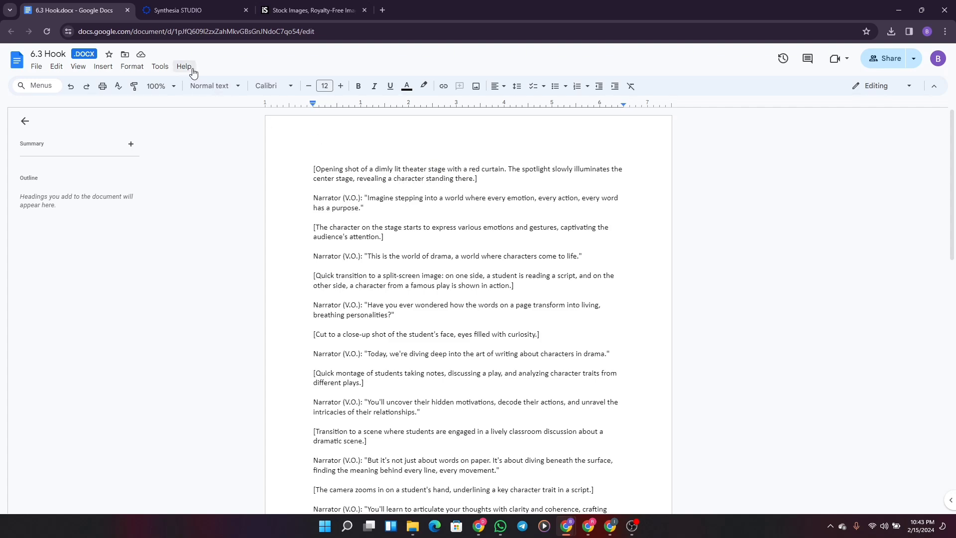
left_click(309, 10)
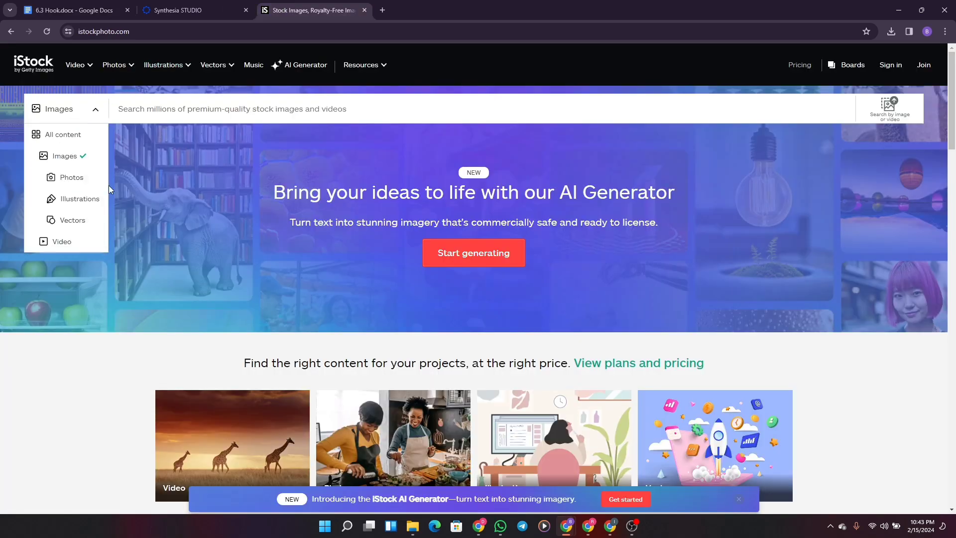
mouse_move(73, 118)
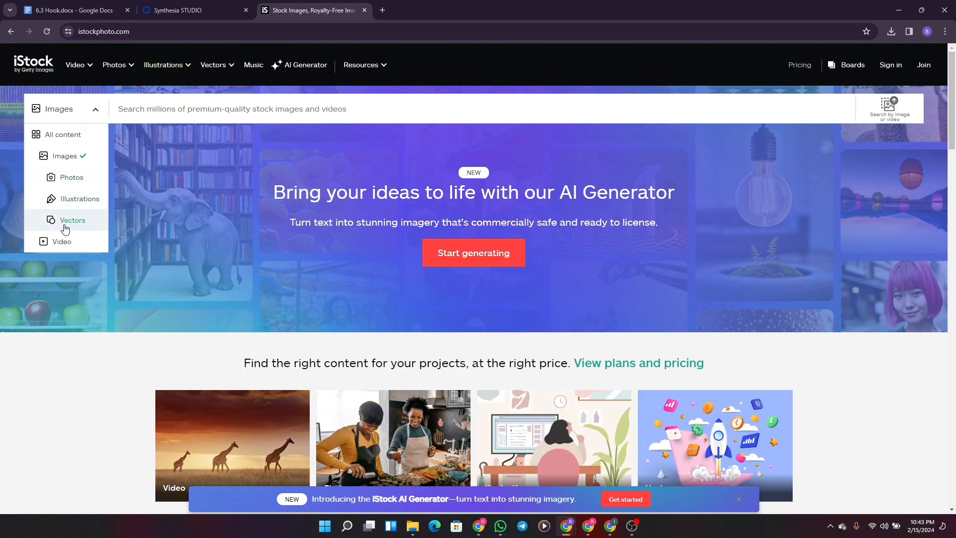
left_click(60, 241)
Copy "theater stage with a red curtain" from the script's opening shot direction and search iStock videos for it
left_click(80, 10)
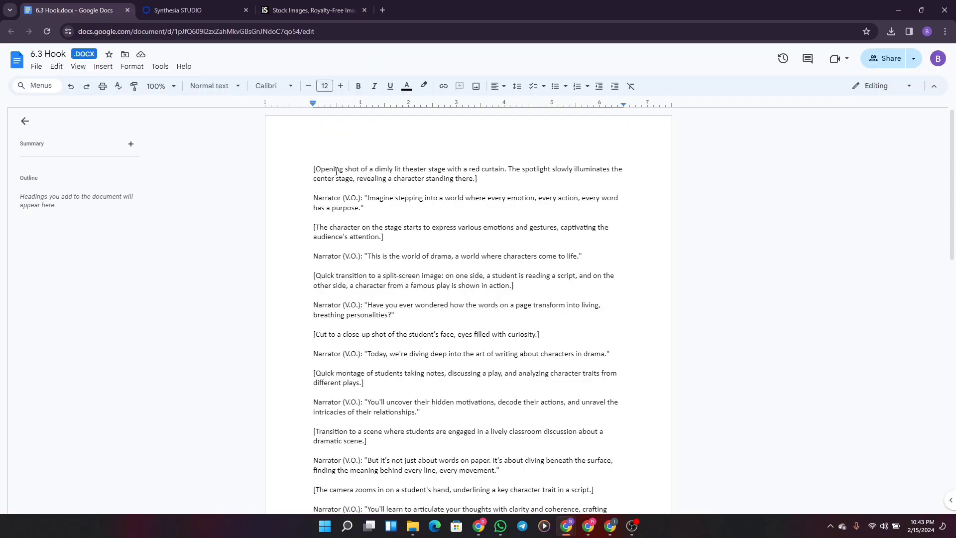
left_click_drag(402, 168, 503, 169)
key("ctrl+c")
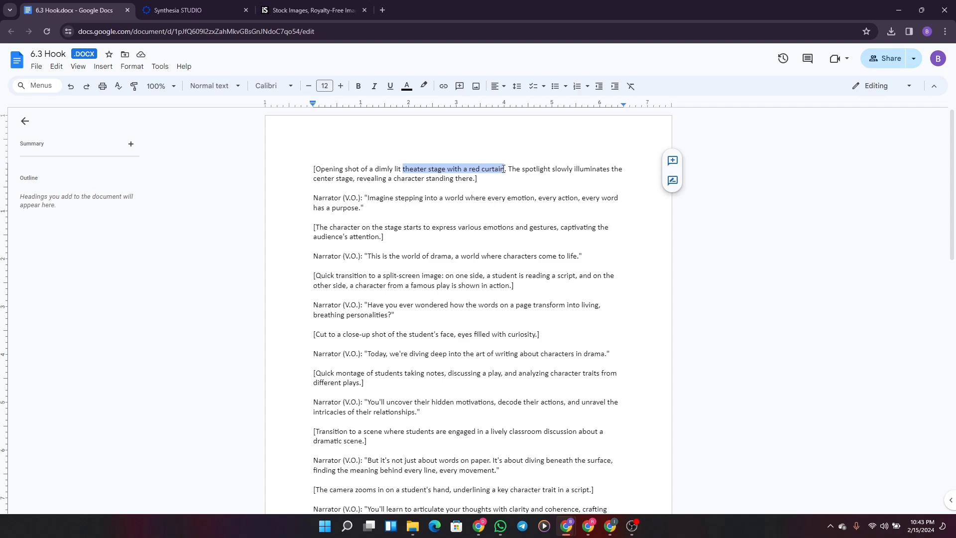
left_click(316, 10)
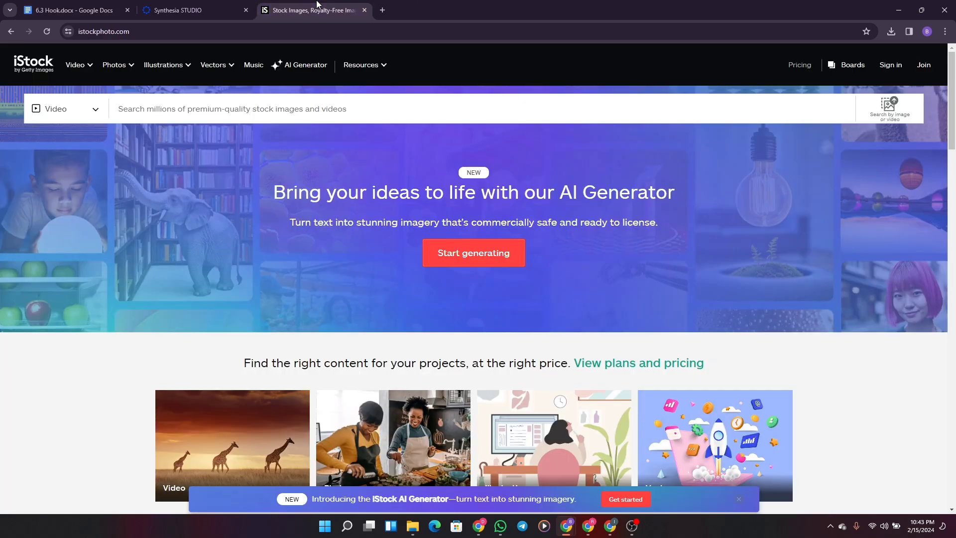
left_click(257, 105)
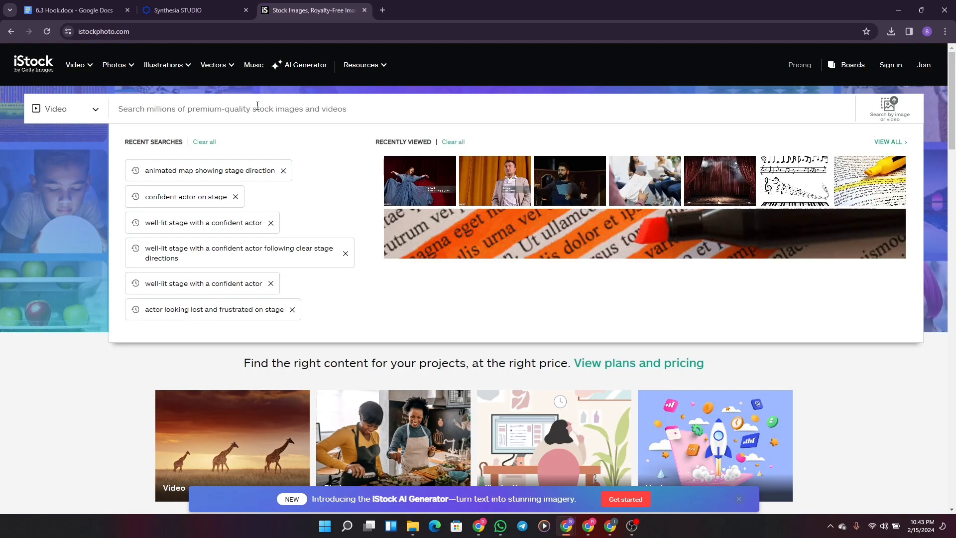
key("ctrl+v")
key("Return")
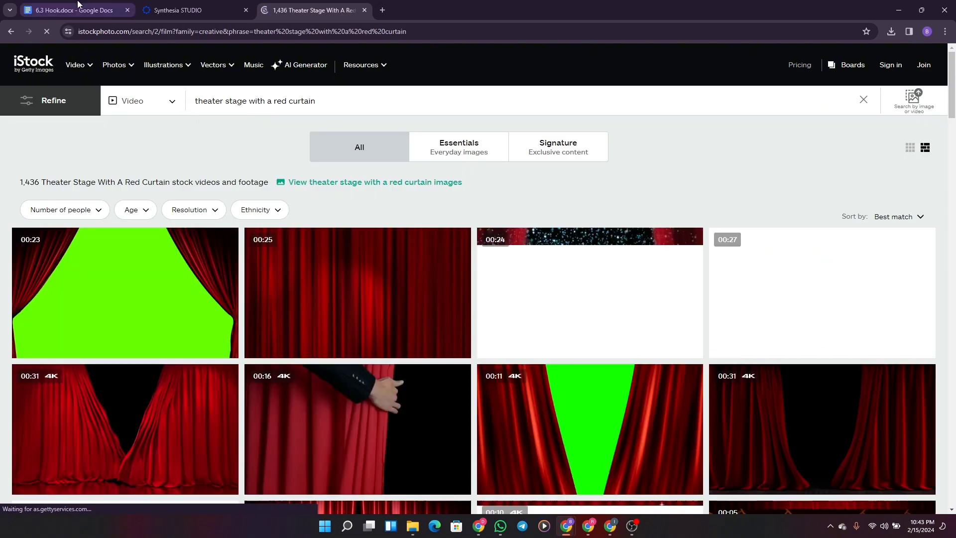
Compare the first theater stage clips in the iStock results with the script's opening shot direction
key("ctrl+1")
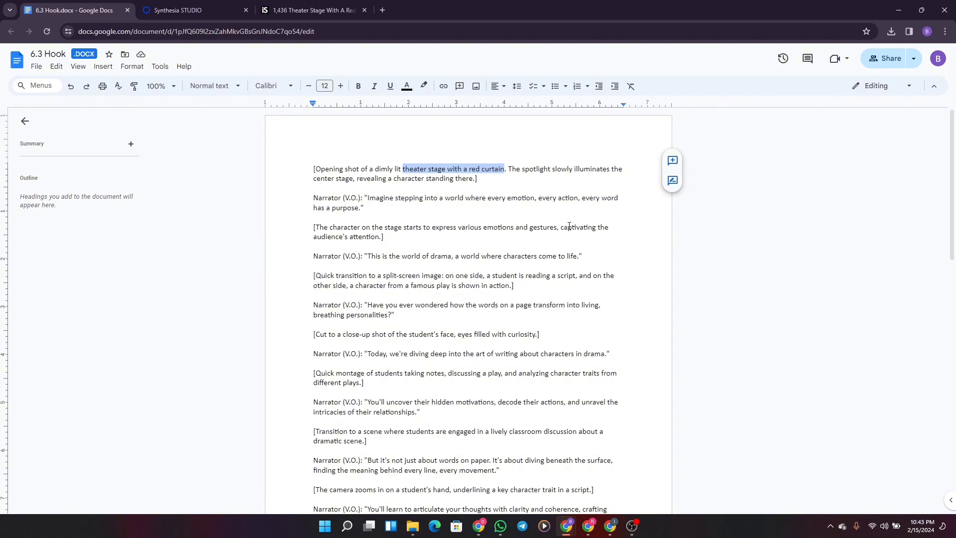
left_click(282, 10)
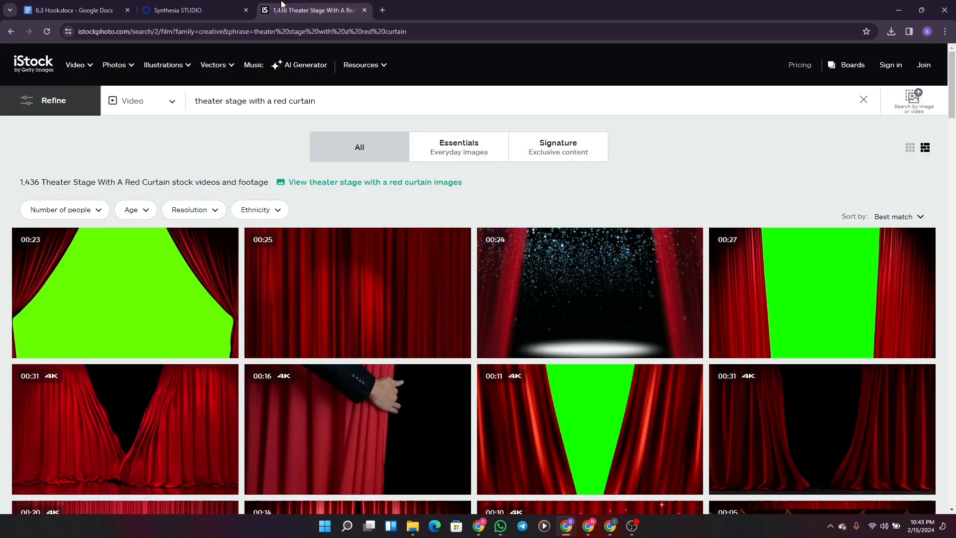
mouse_move(549, 282)
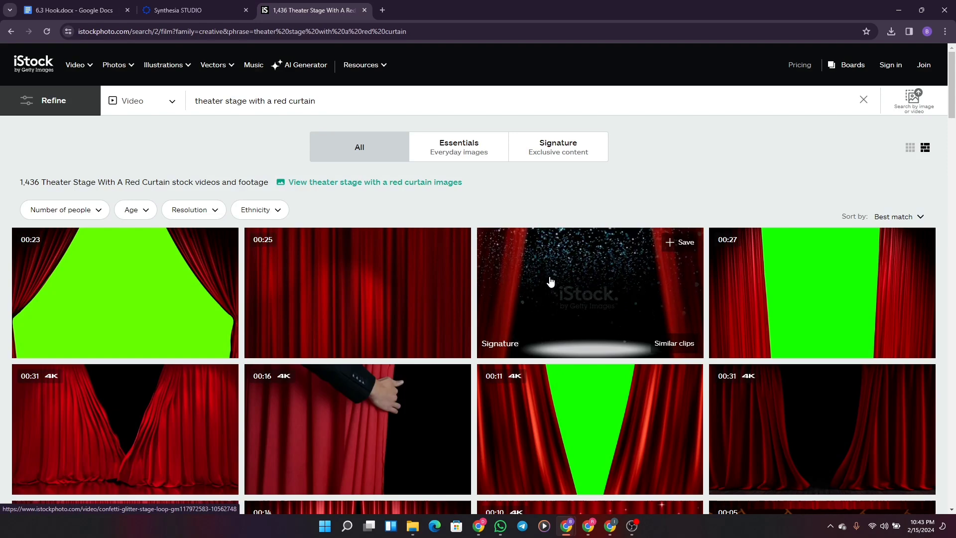
mouse_move(375, 304)
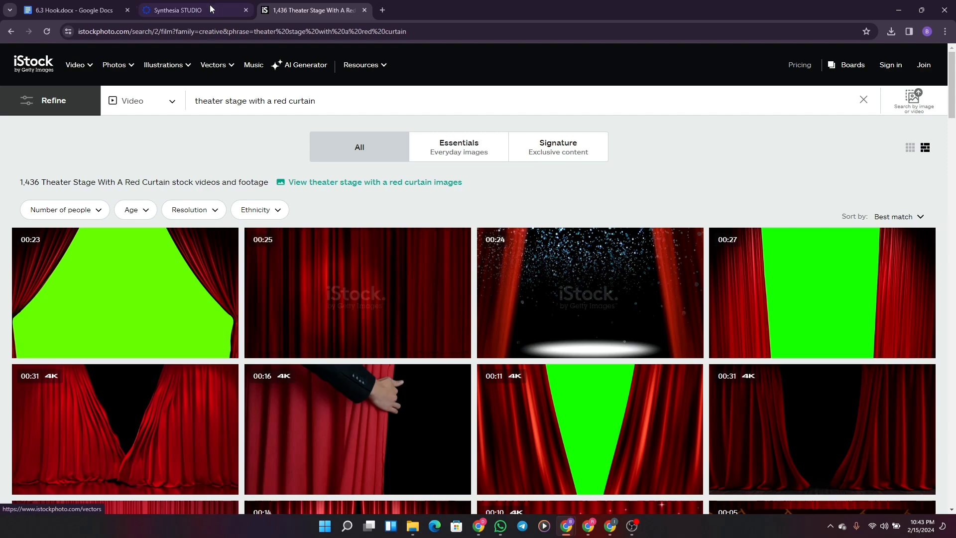
left_click(192, 9)
left_click(78, 4)
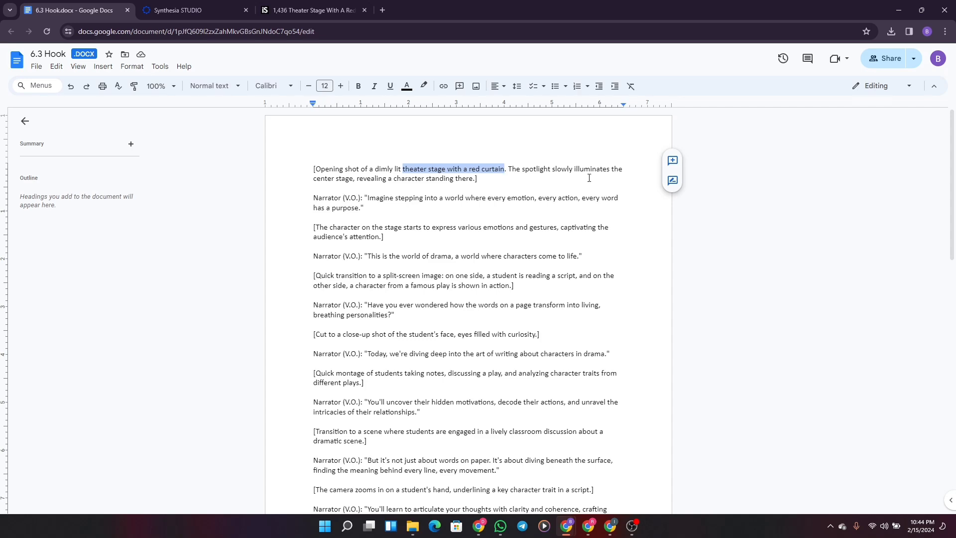
left_click(315, 10)
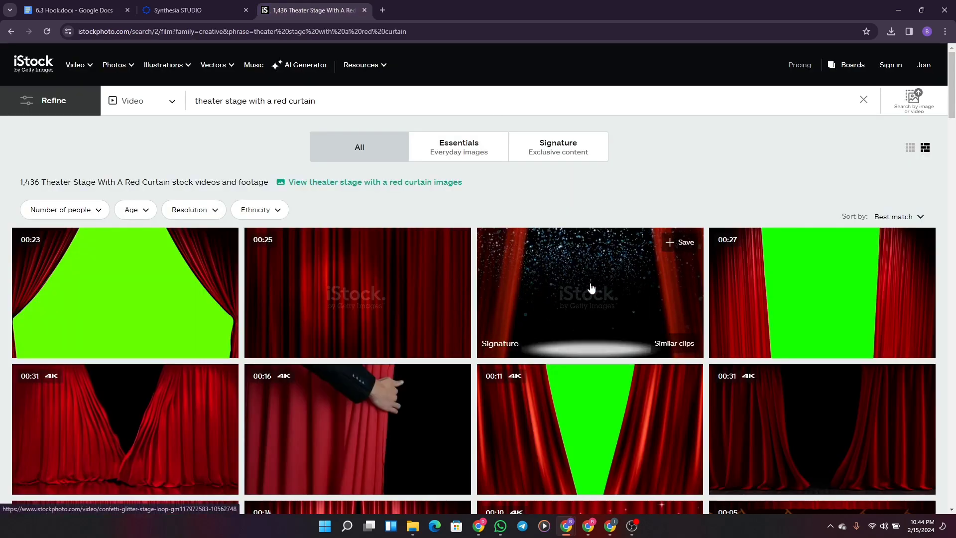
Preview more red-curtain stage clips further down the iStock results and check them against the script's opening shot
left_click_drag(953, 102, 953, 220)
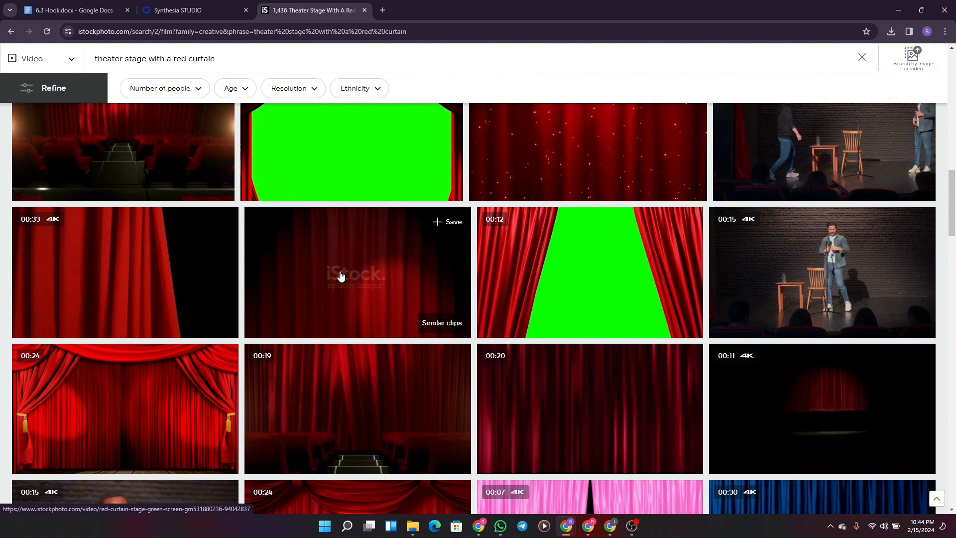
left_click_drag(951, 205, 954, 241)
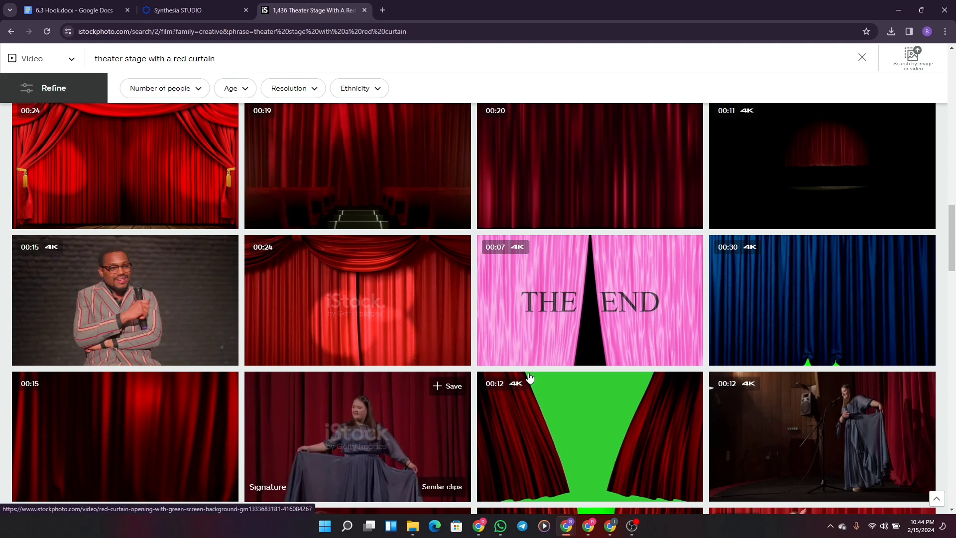
mouse_move(856, 436)
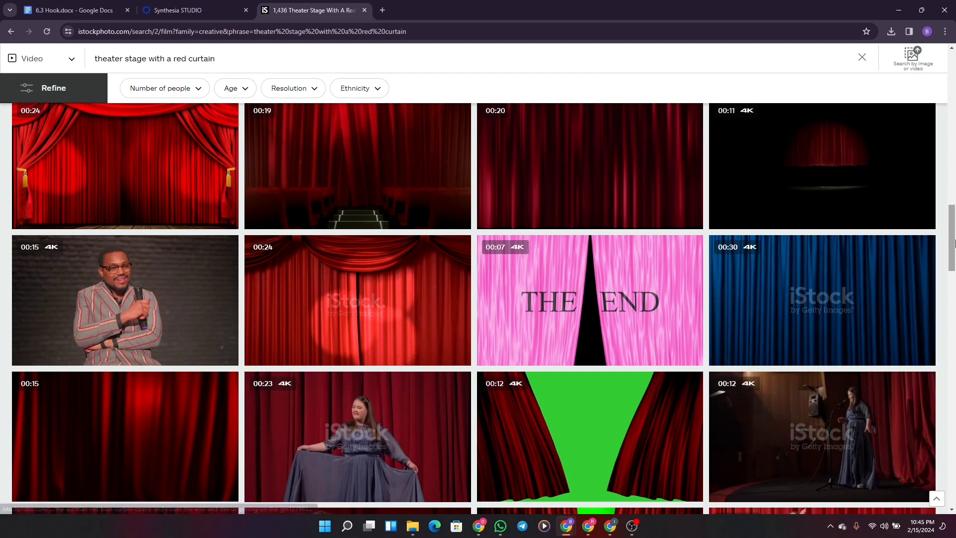
left_click_drag(952, 242, 954, 312)
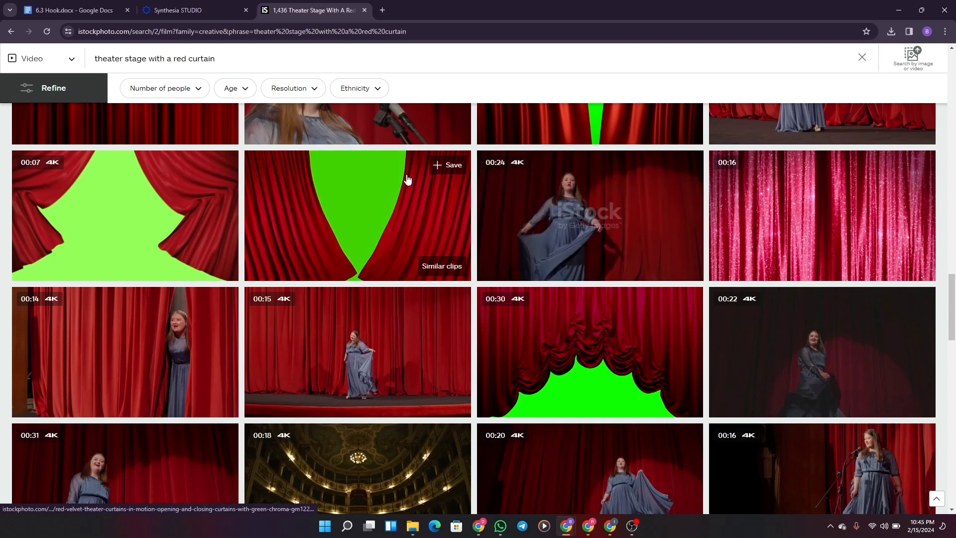
left_click(31, 5)
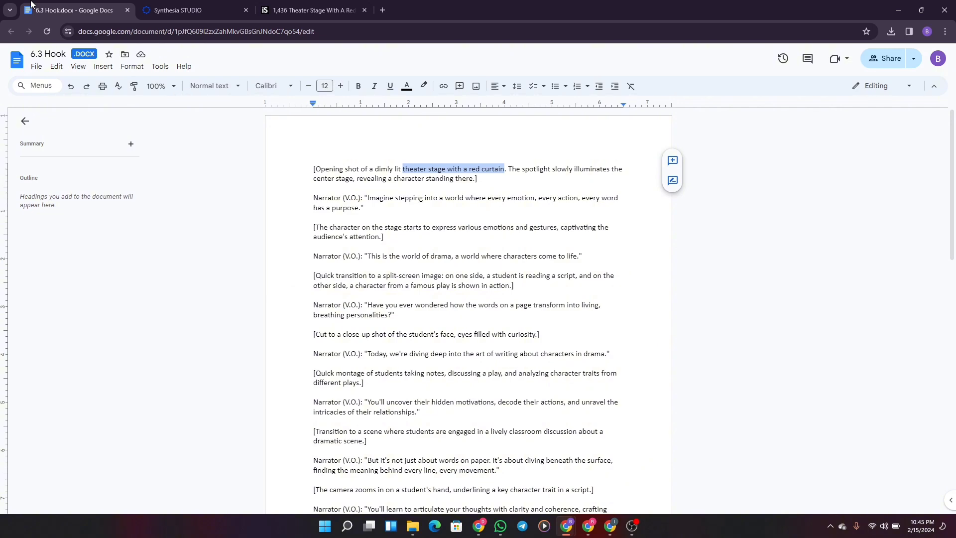
left_click(310, 9)
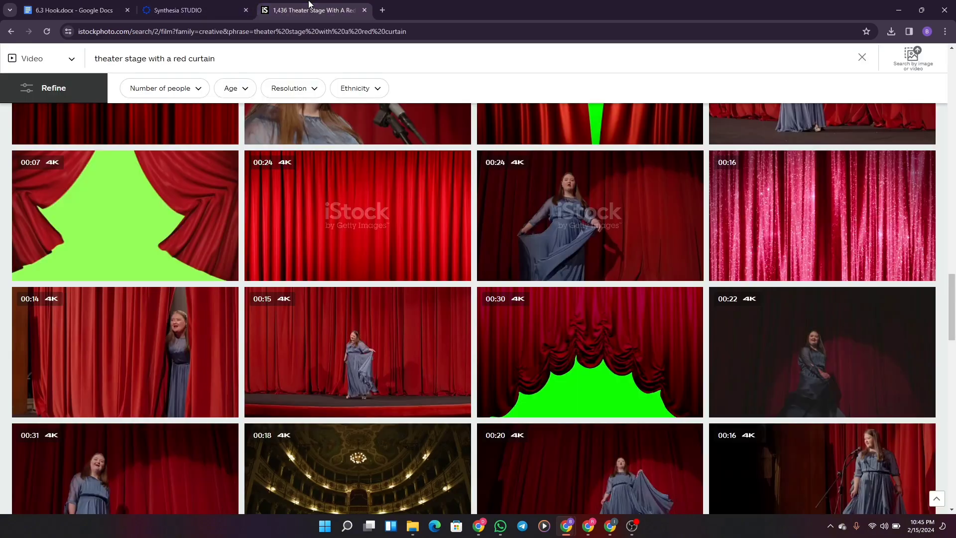
mouse_move(810, 361)
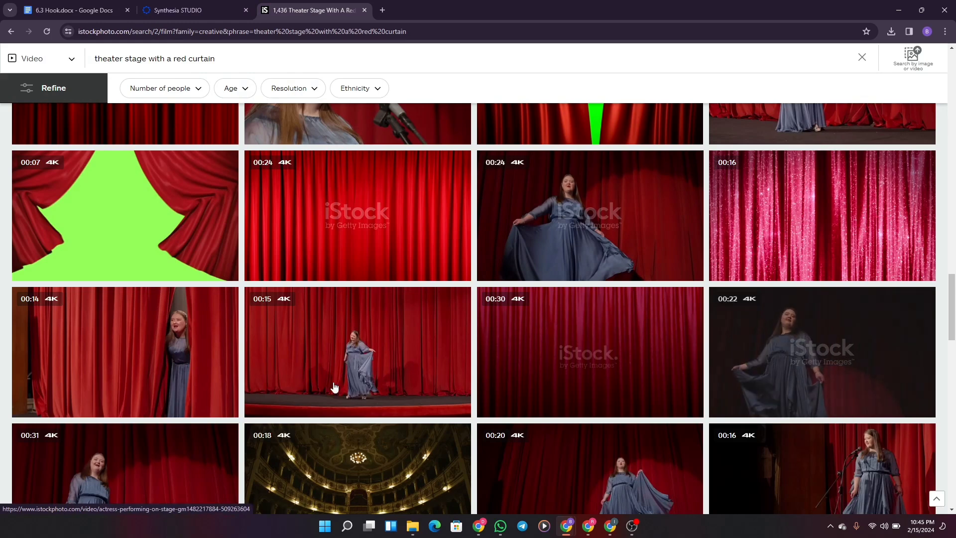
mouse_move(310, 393)
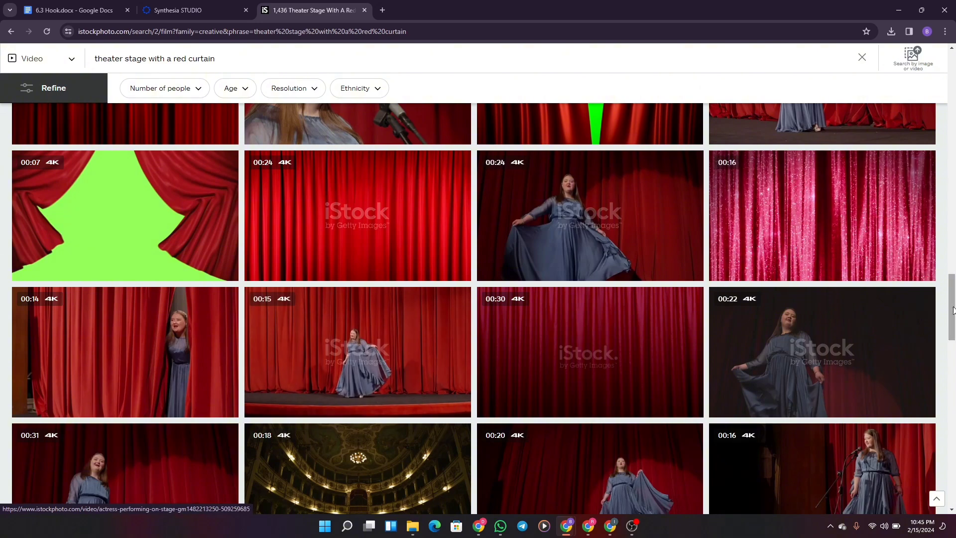
Examine the remaining clips on the results page and open the 9-second 4K video of an actress in a spotlight before a red curtain
left_click_drag(953, 310, 929, 428)
scroll(928, 428, "up", 3)
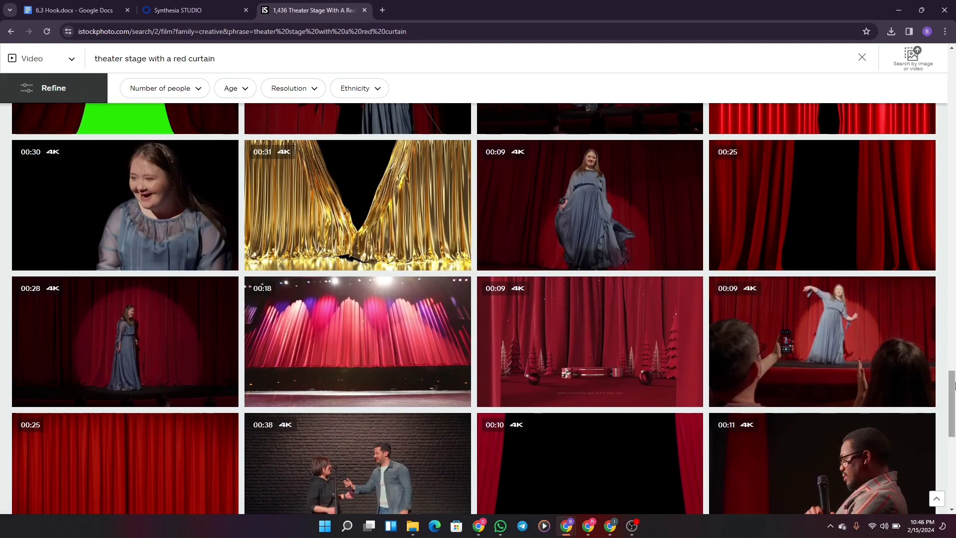
left_click_drag(952, 385, 952, 423)
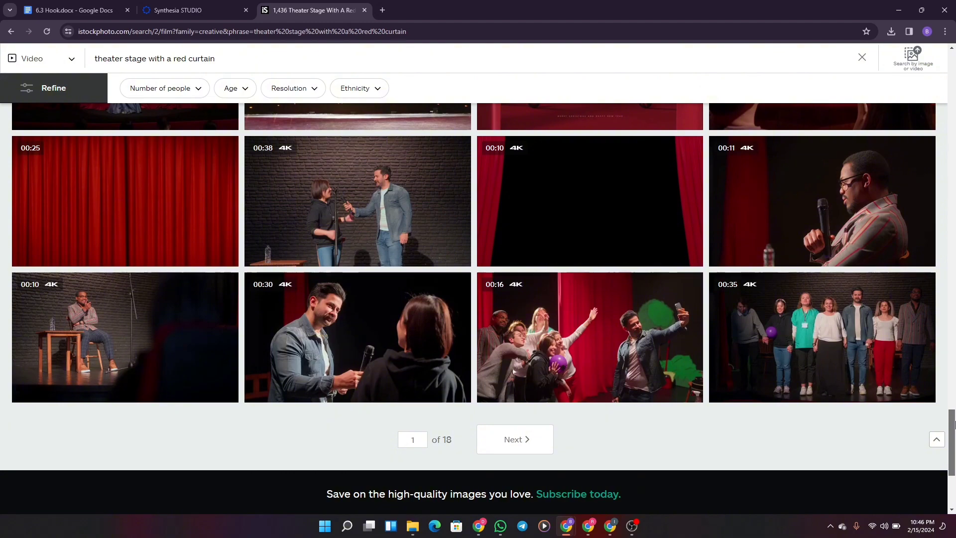
left_click_drag(952, 423, 952, 366)
mouse_move(635, 306)
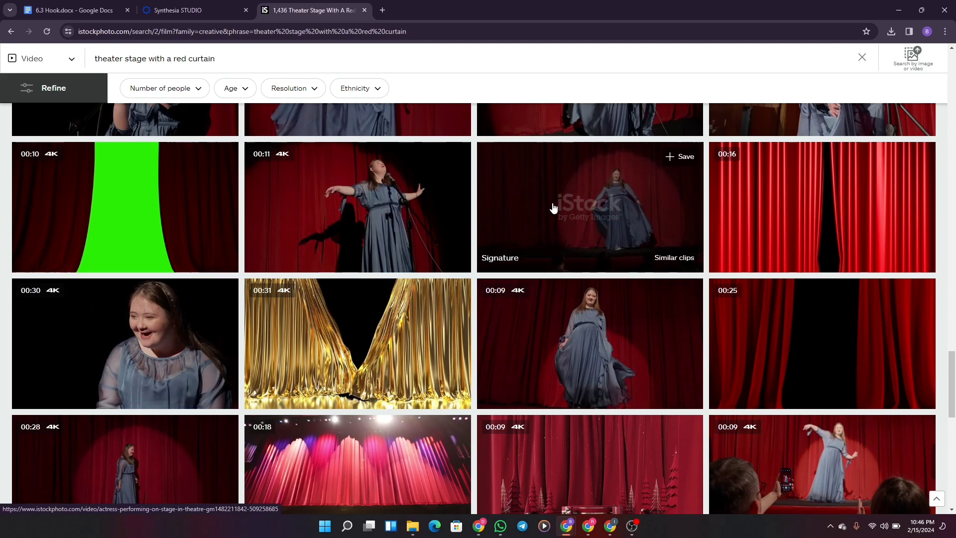
mouse_move(586, 320)
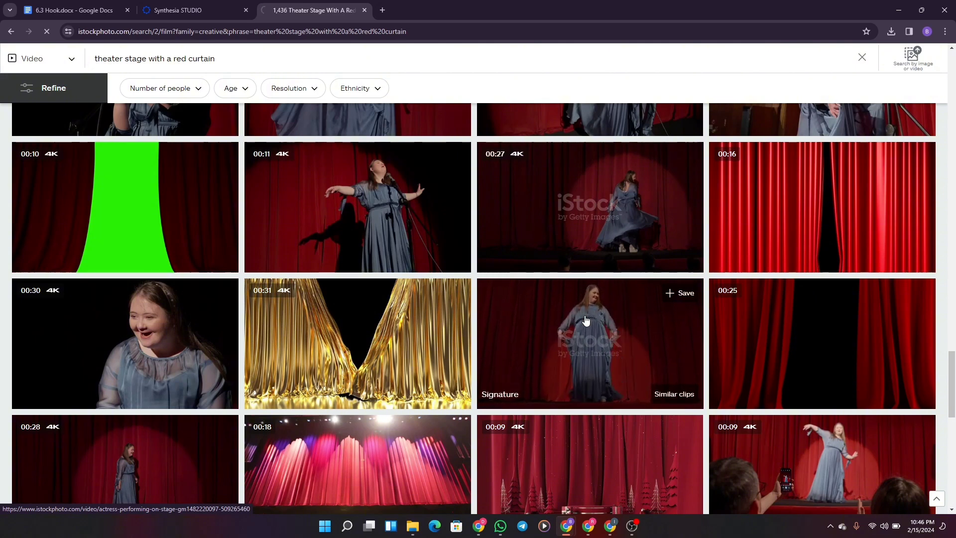
left_click(585, 320)
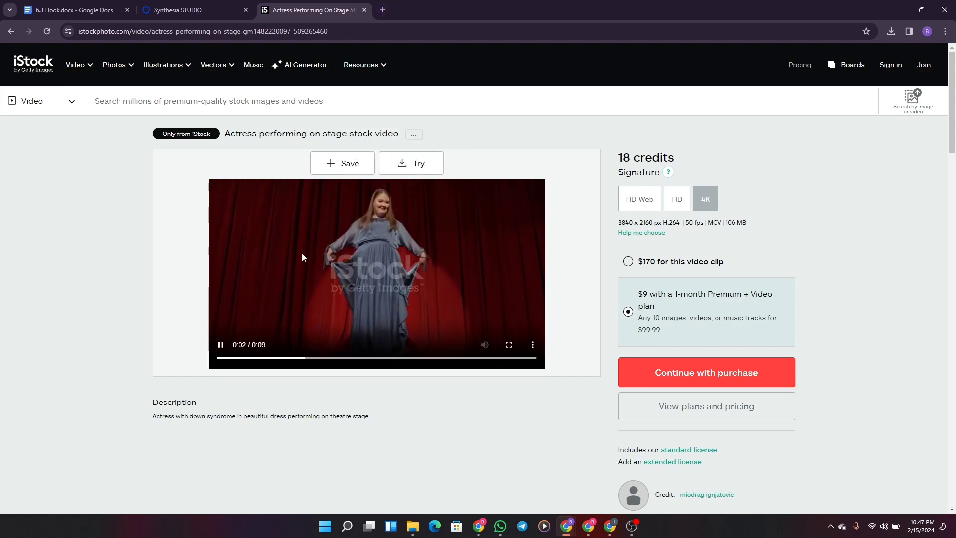
Open iStockphoto's Video Downloader page on new.downloader.la in a new browser tab
left_click(382, 10)
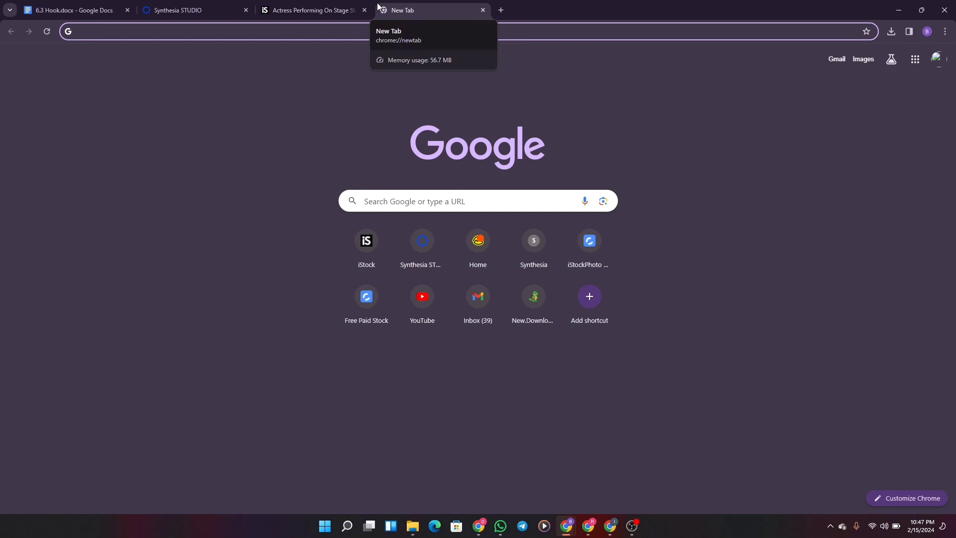
type("dow")
key("BackSpace")
type("n")
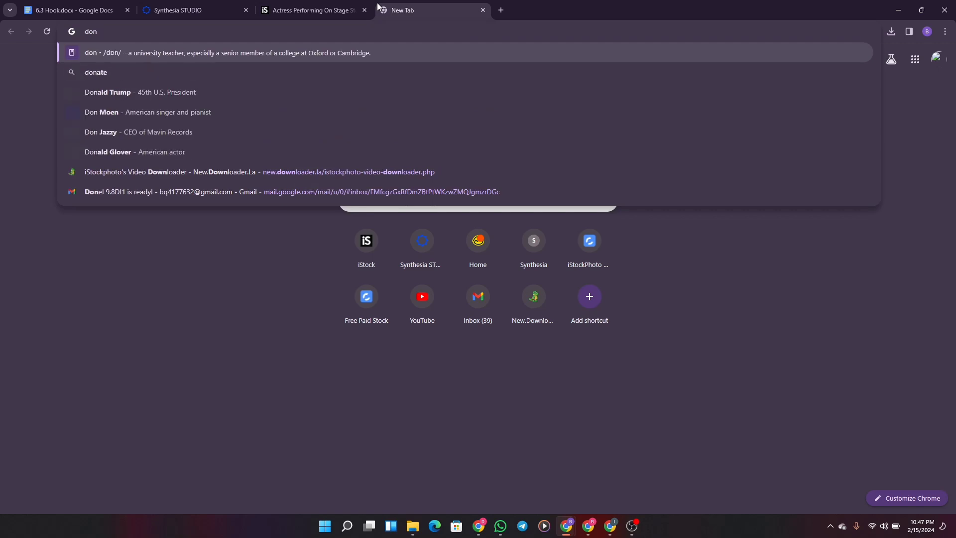
type("lo")
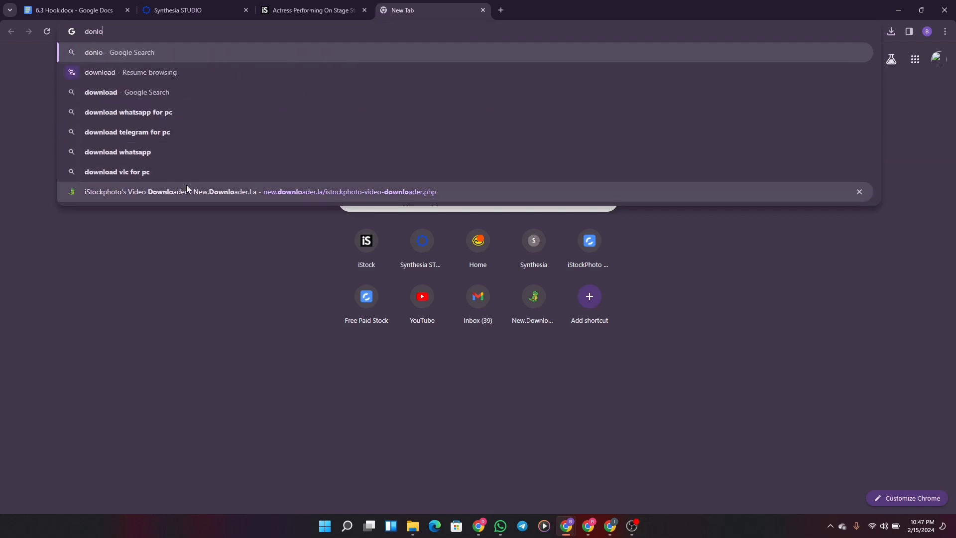
left_click(180, 195)
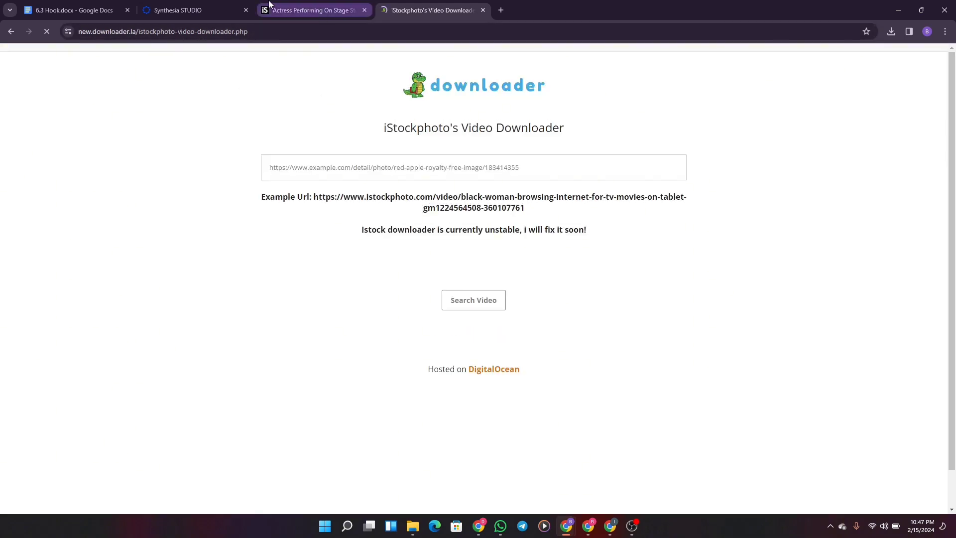
Copy the web address of the "Actress performing on stage" clip and search for that video in the iStockphoto downloader
left_click(294, 9)
left_click(248, 31)
key("ctrl+c")
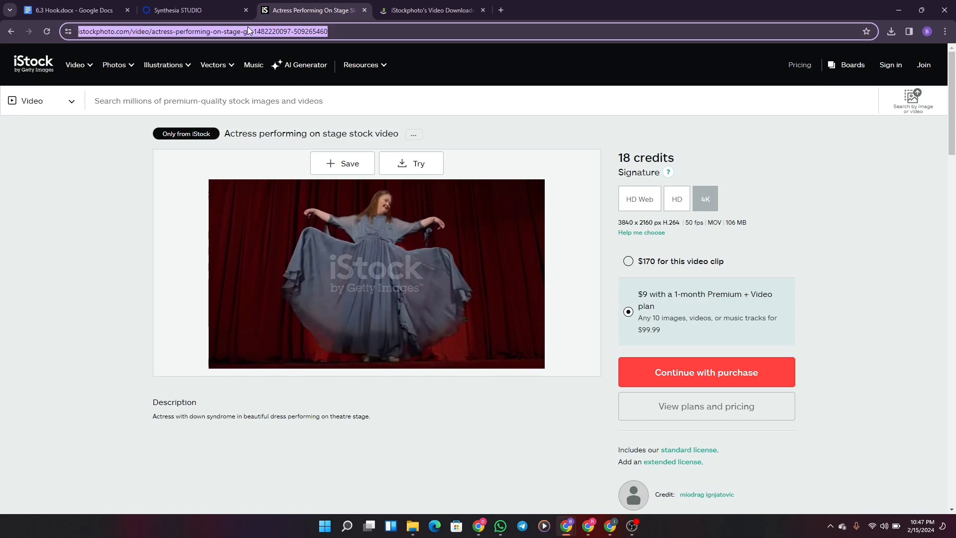
left_click(390, 5)
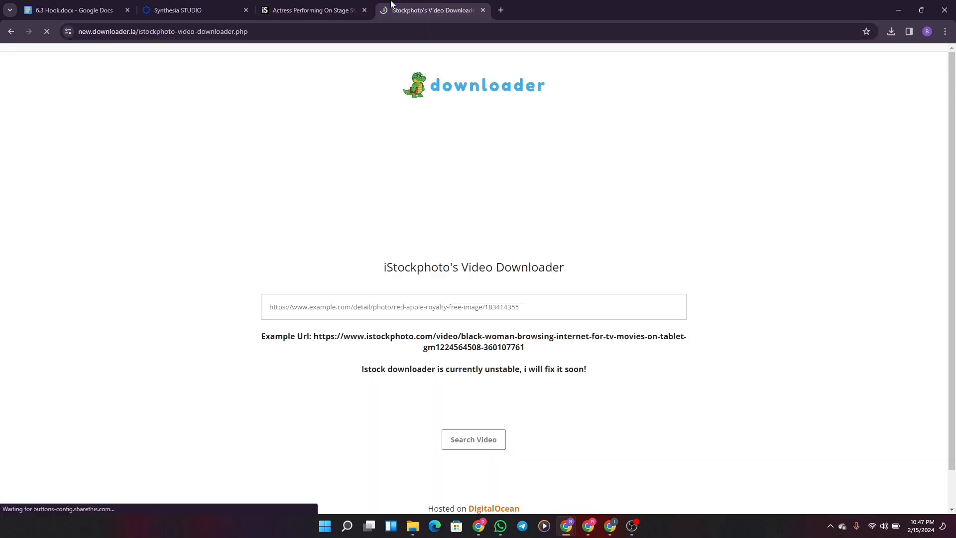
left_click(400, 309)
key("ctrl+v")
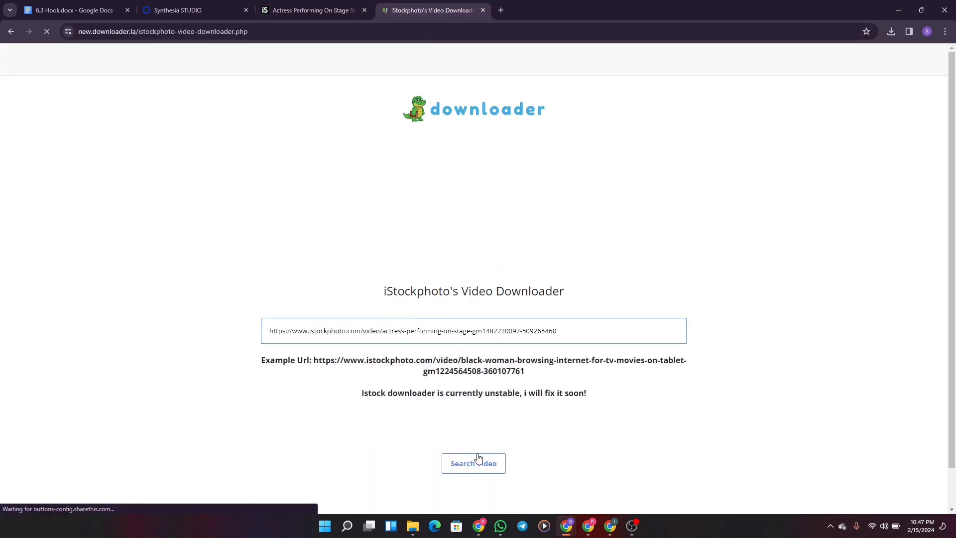
left_click(478, 458)
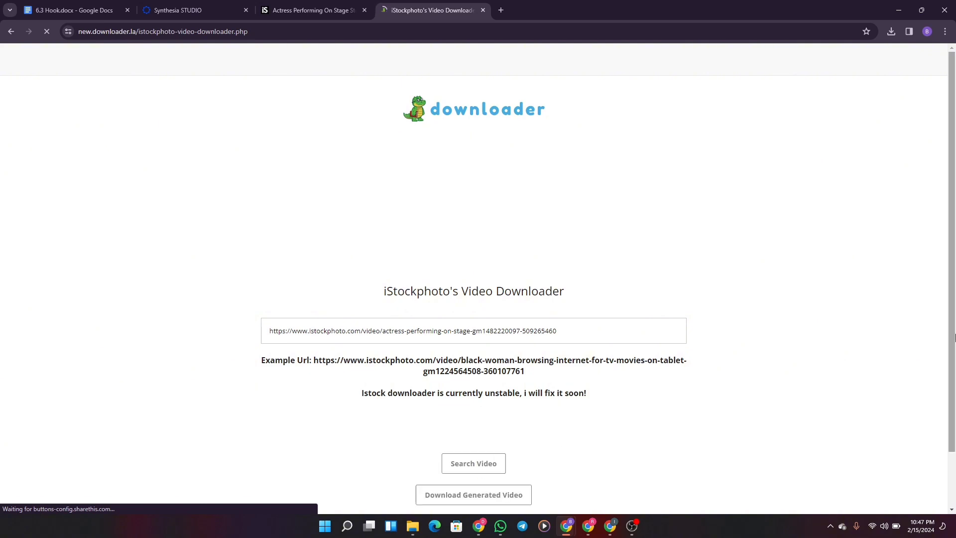
Request the generated video and continue through the downloader's waiting pages to open the clip
left_click(505, 498)
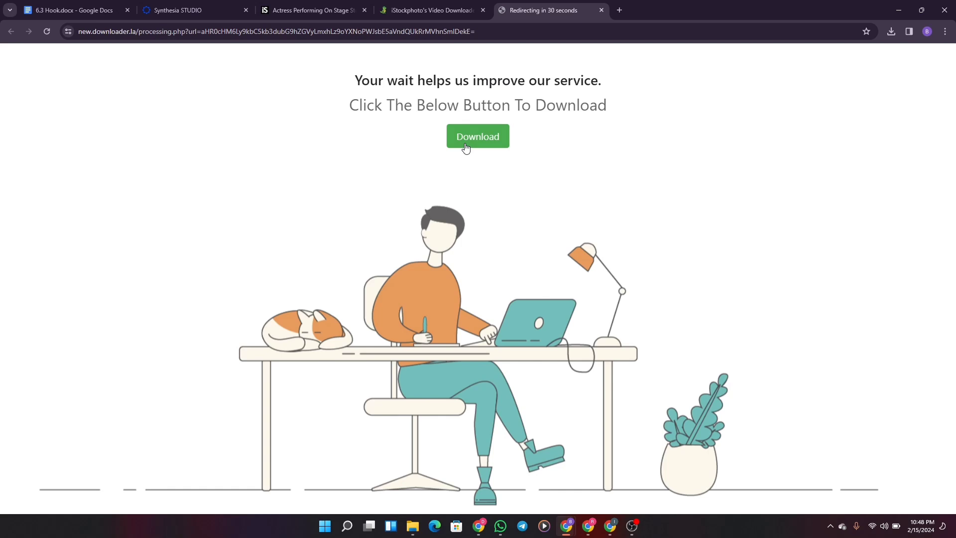
left_click(466, 147)
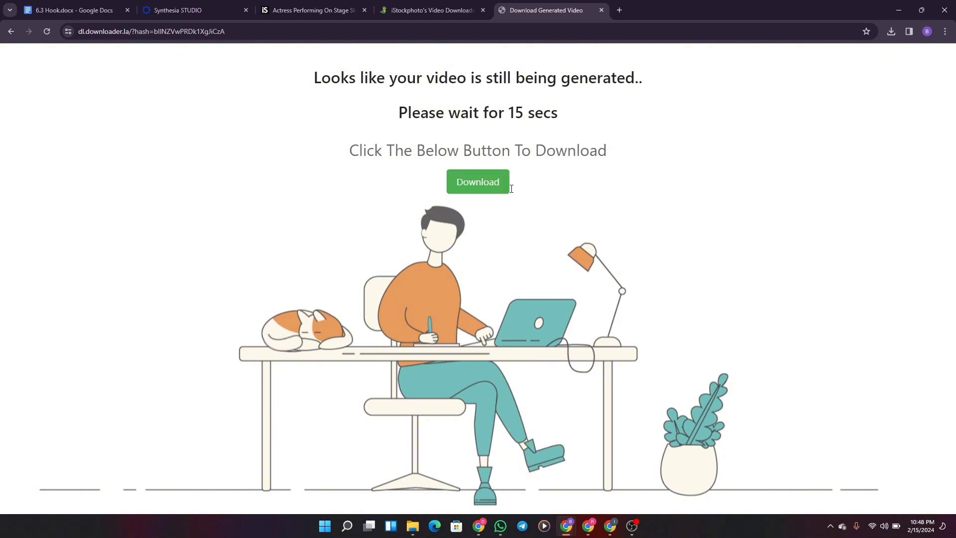
left_click(472, 182)
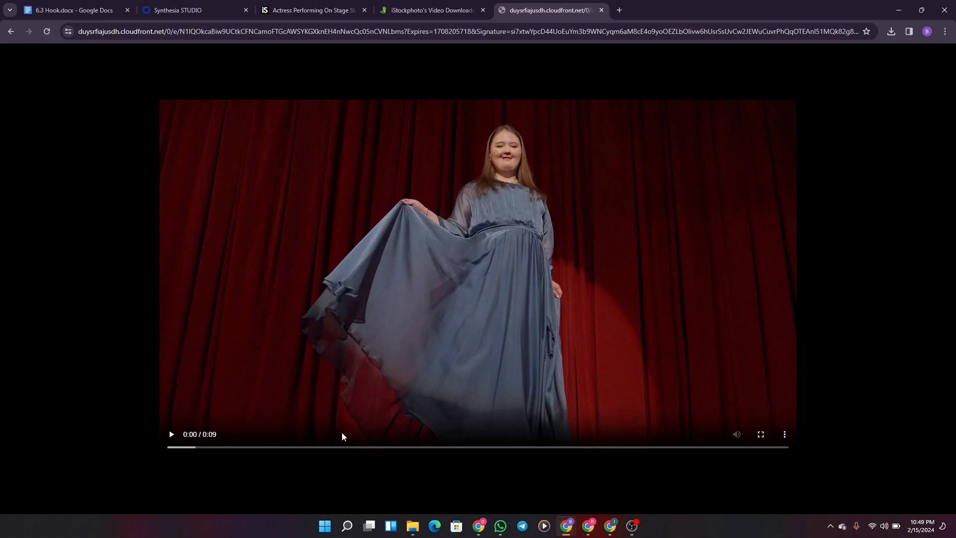
Play the opened actress clip, download it, and return to the 6.3 Hook(Jasper) video in Synthesia STUDIO
left_click(172, 435)
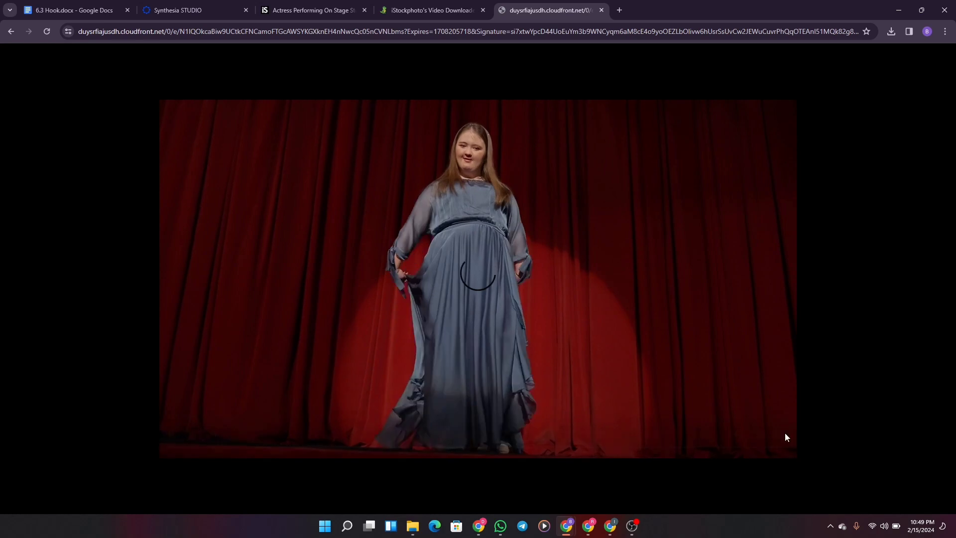
mouse_move(785, 436)
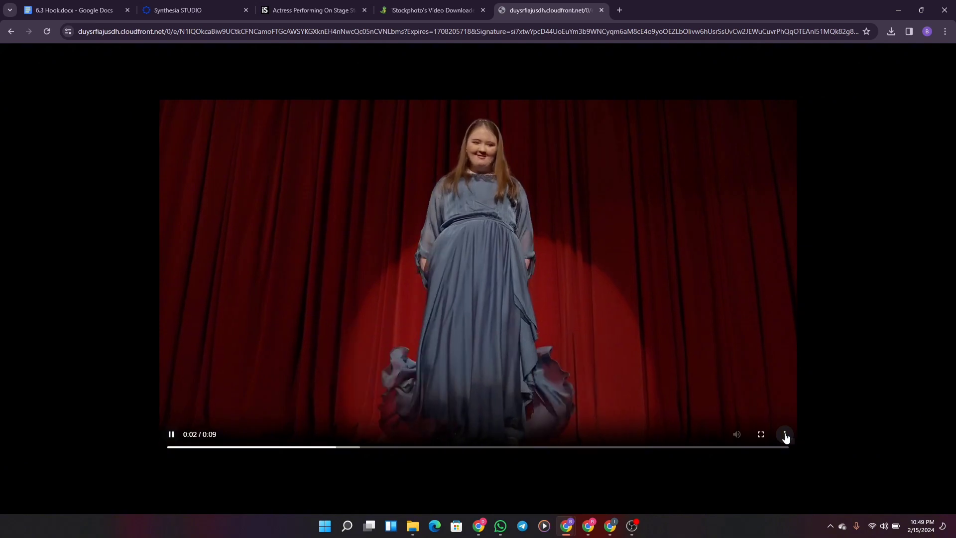
left_click(785, 435)
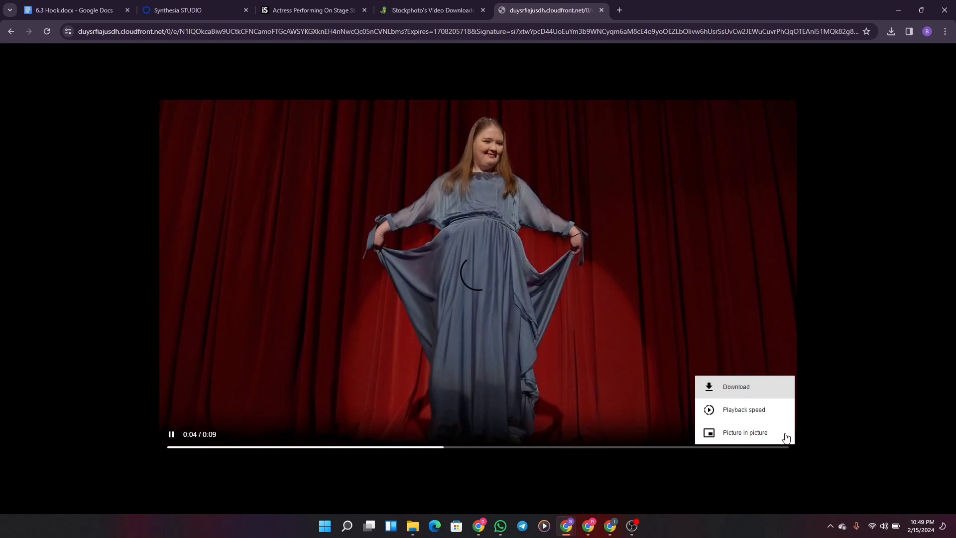
left_click(723, 391)
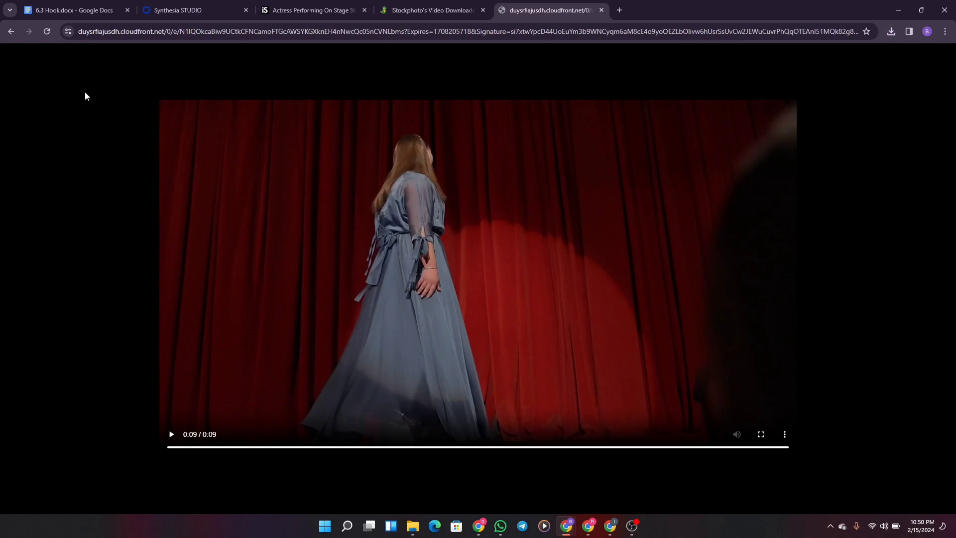
left_click(170, 7)
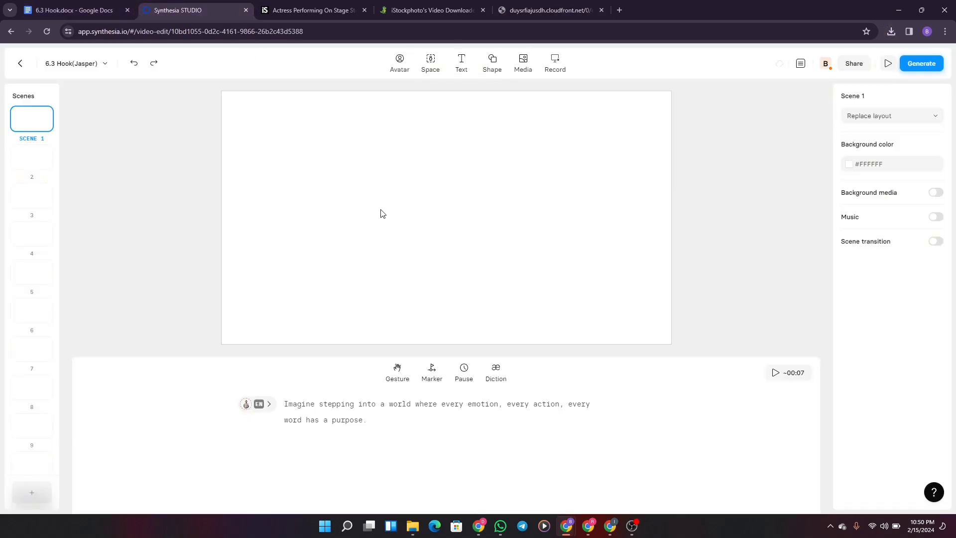
Upload the downloaded actress clip from the Downloads folder to the Synthesia media library
left_click(529, 76)
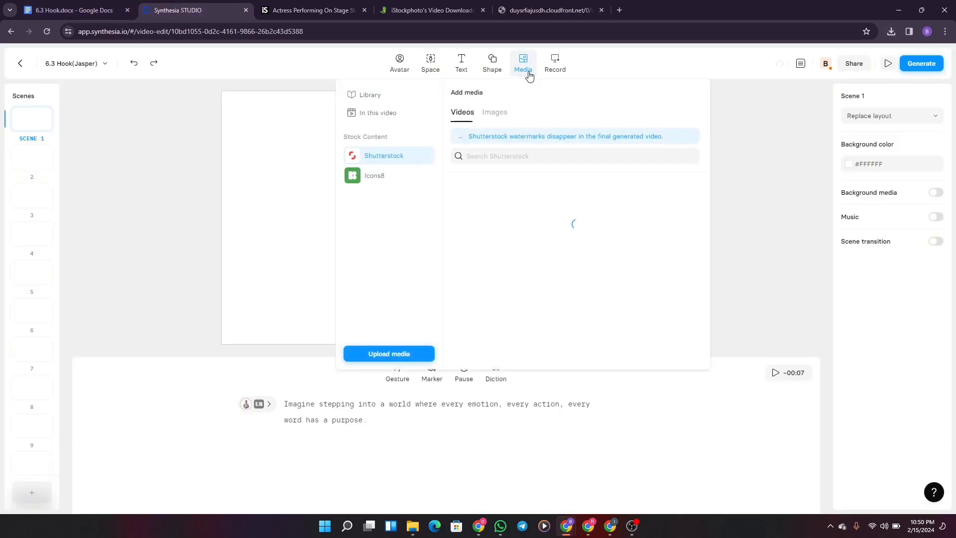
left_click(383, 97)
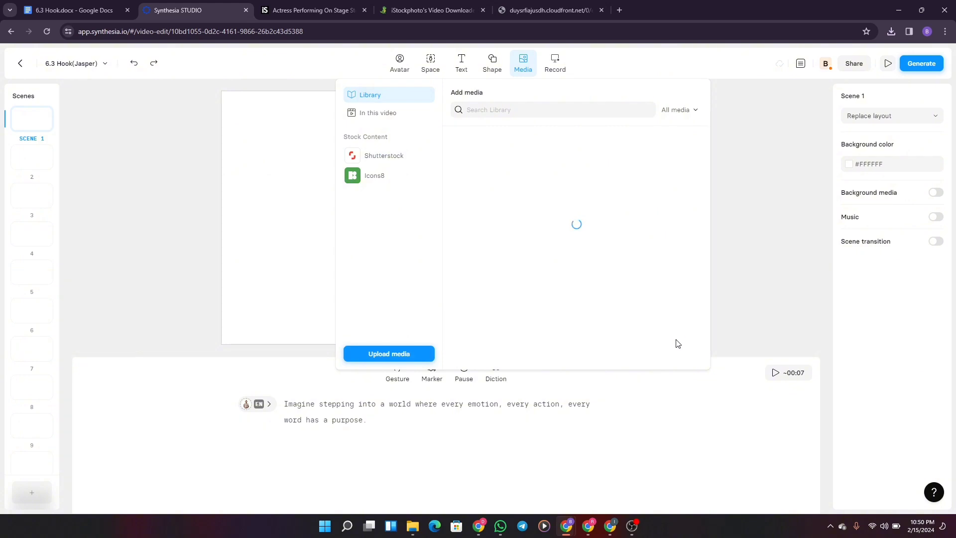
left_click(670, 350)
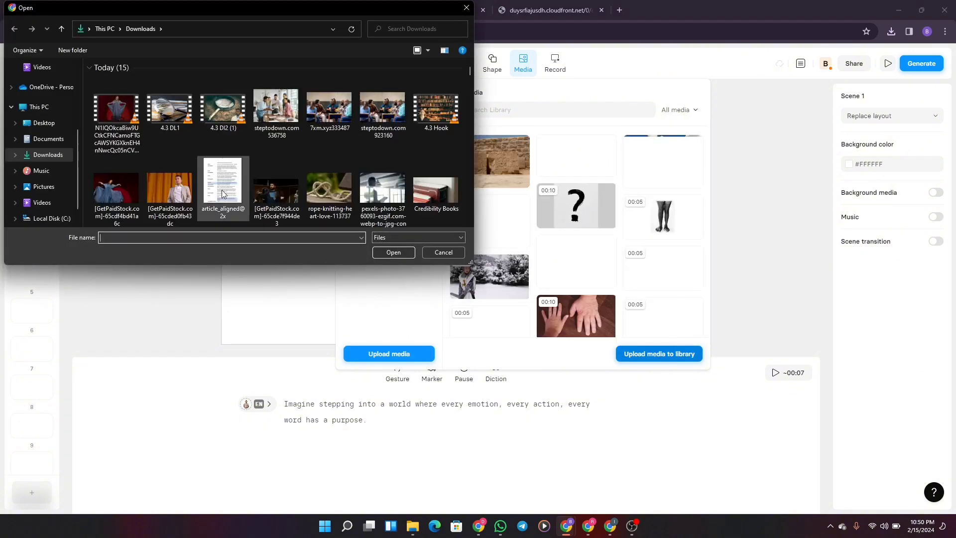
left_click(117, 112)
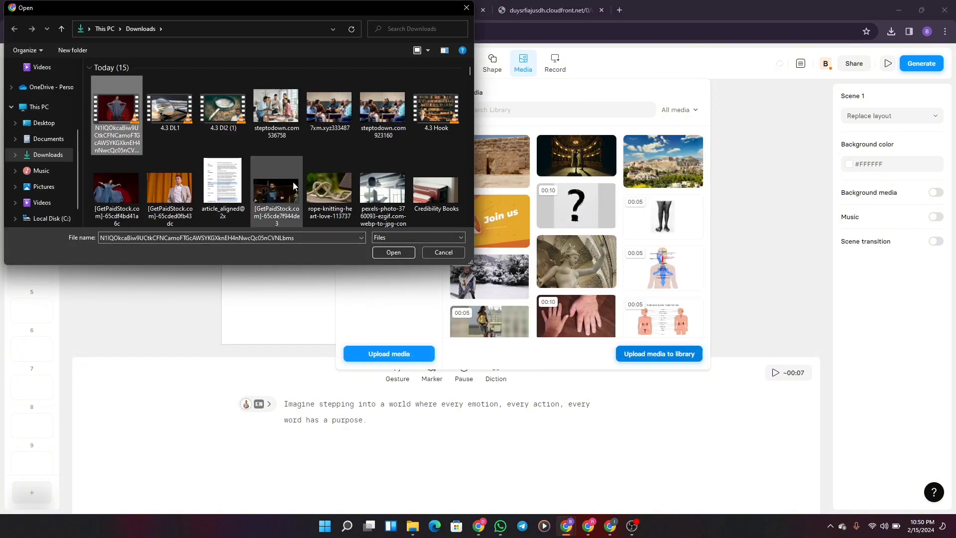
left_click(383, 252)
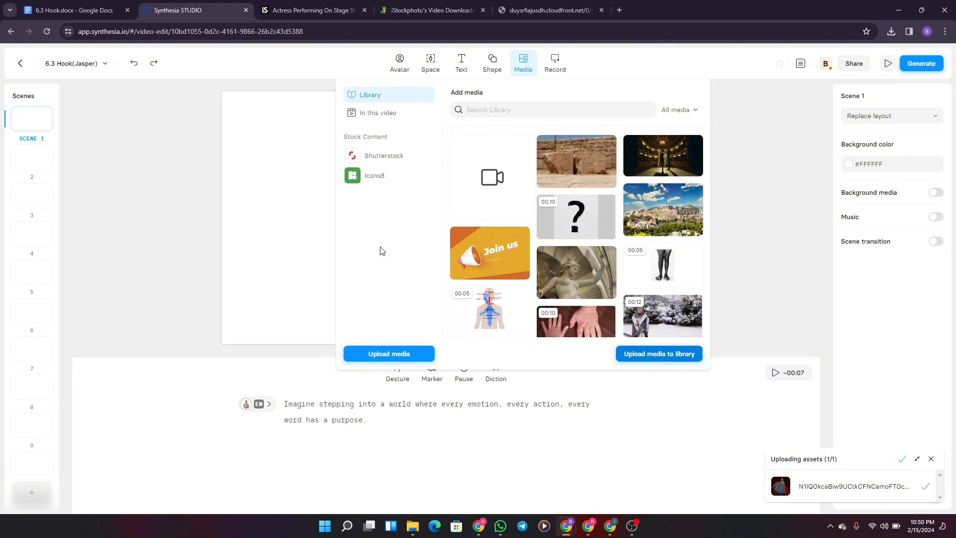
Insert the uploaded actress clip into scene 1 and use it as the scene's background
left_click(489, 178)
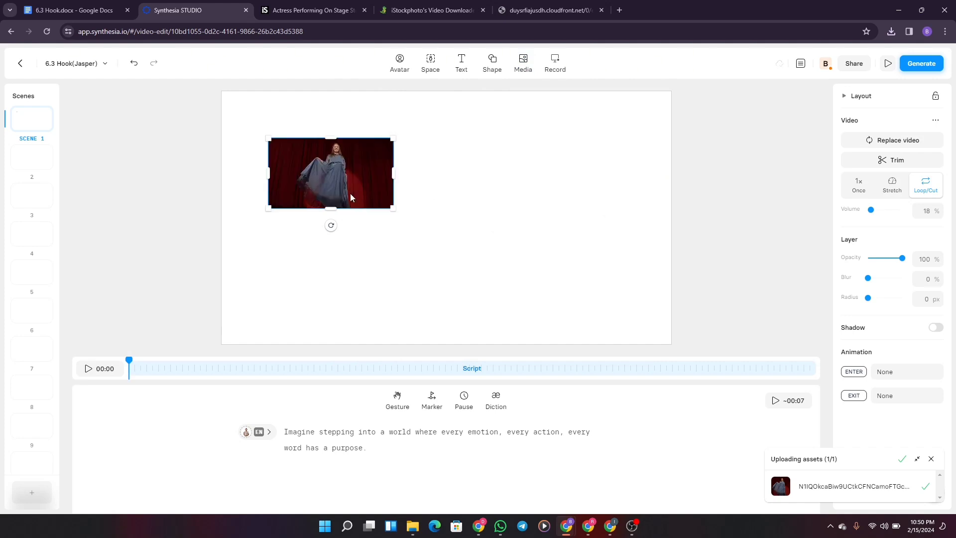
right_click(345, 175)
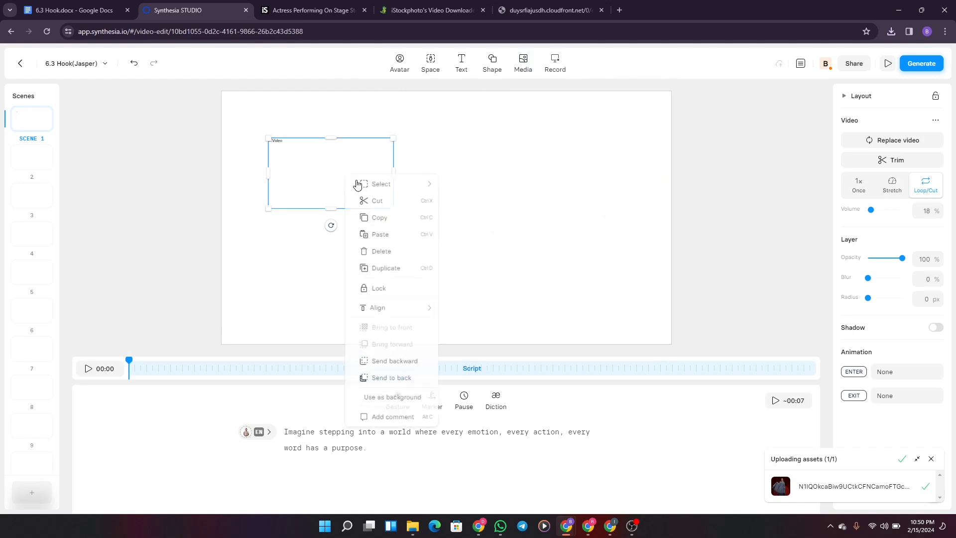
left_click(383, 400)
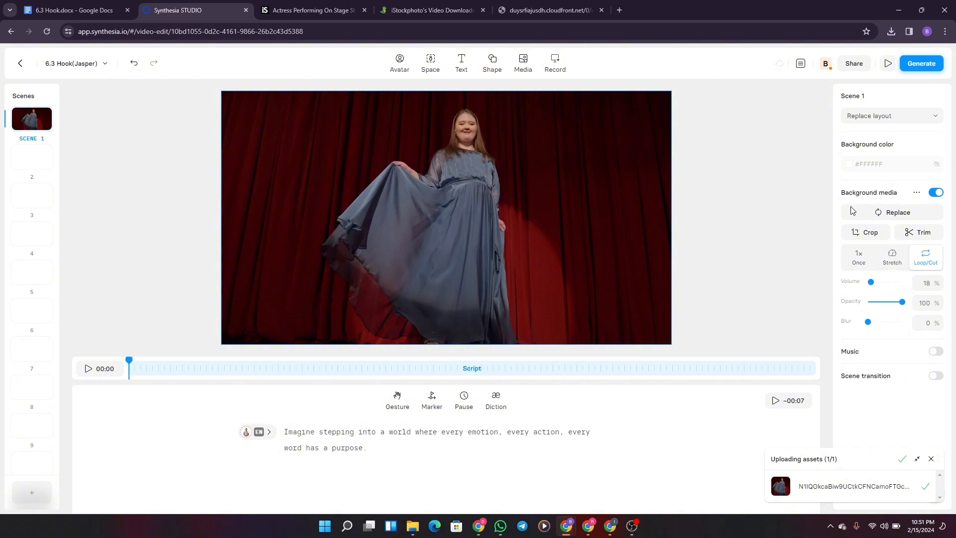
Listen to scene 1's narration and watch the draft preview from scene 1 into scene 2
left_click(789, 405)
left_click(789, 405)
left_click(785, 401)
left_click(35, 160)
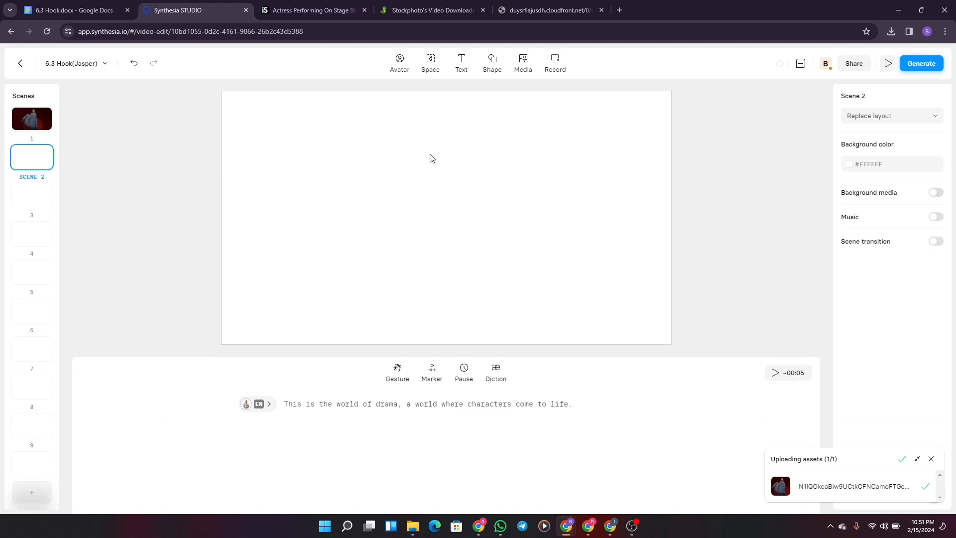
left_click(24, 122)
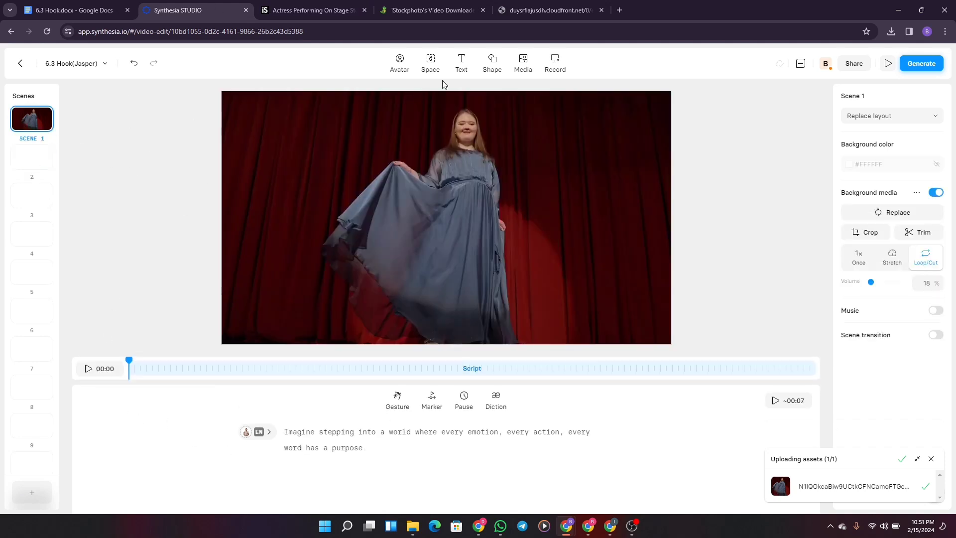
left_click(888, 64)
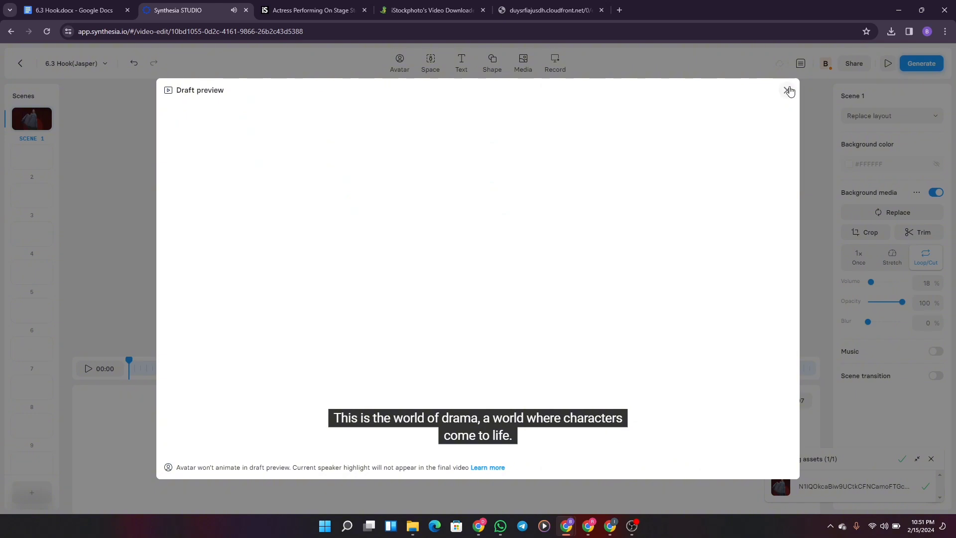
left_click(786, 91)
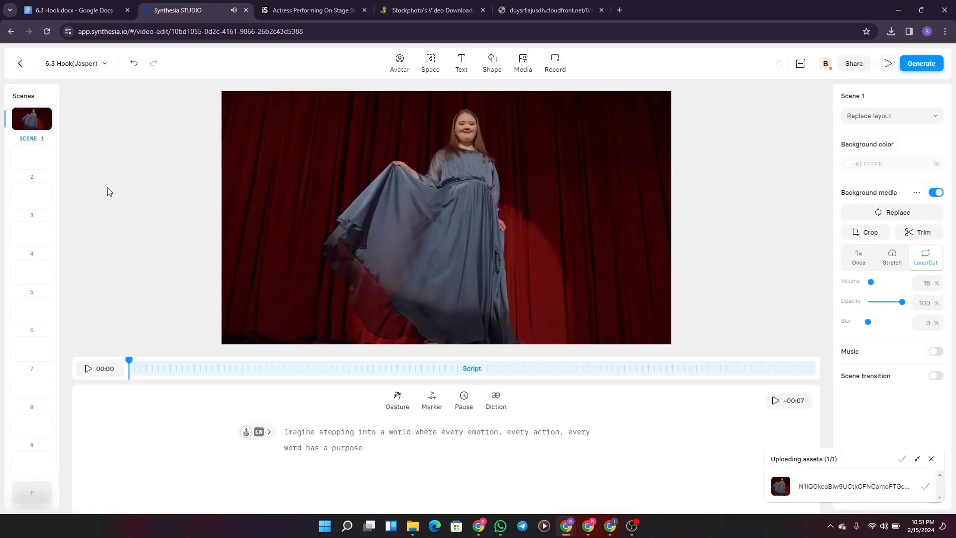
Check scene 2's shot description in the 6.3 Hook script and look through iStock's "theater stage with a red curtain" results for a matching clip
left_click(24, 159)
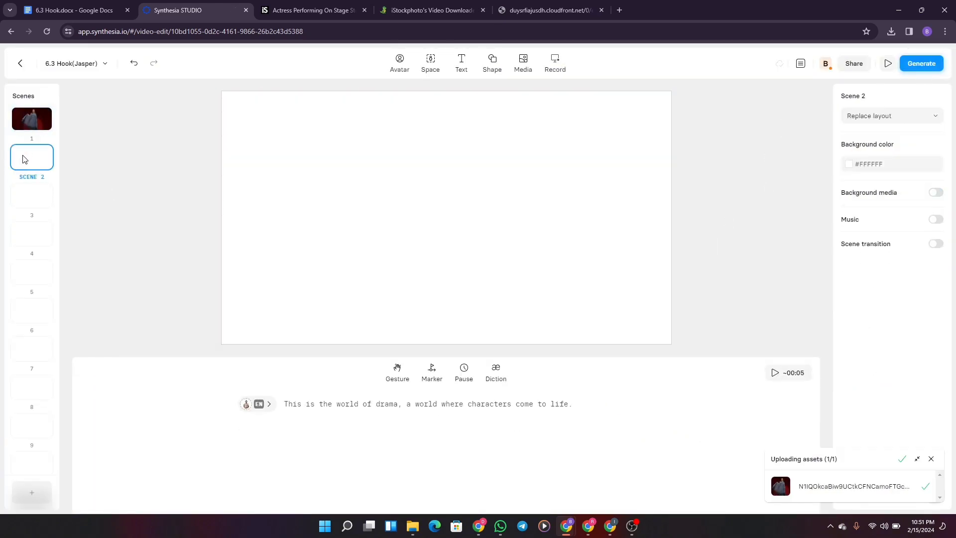
left_click(59, 9)
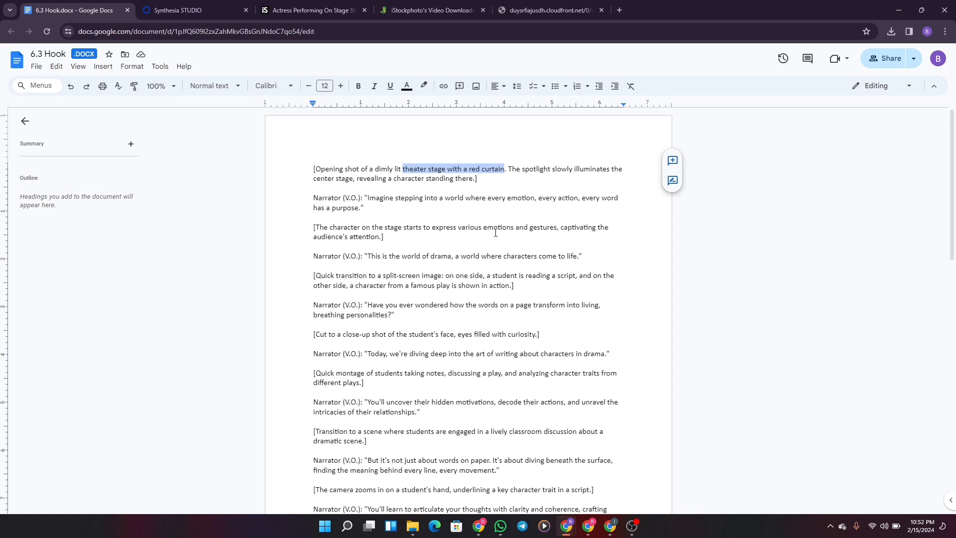
left_click(300, 11)
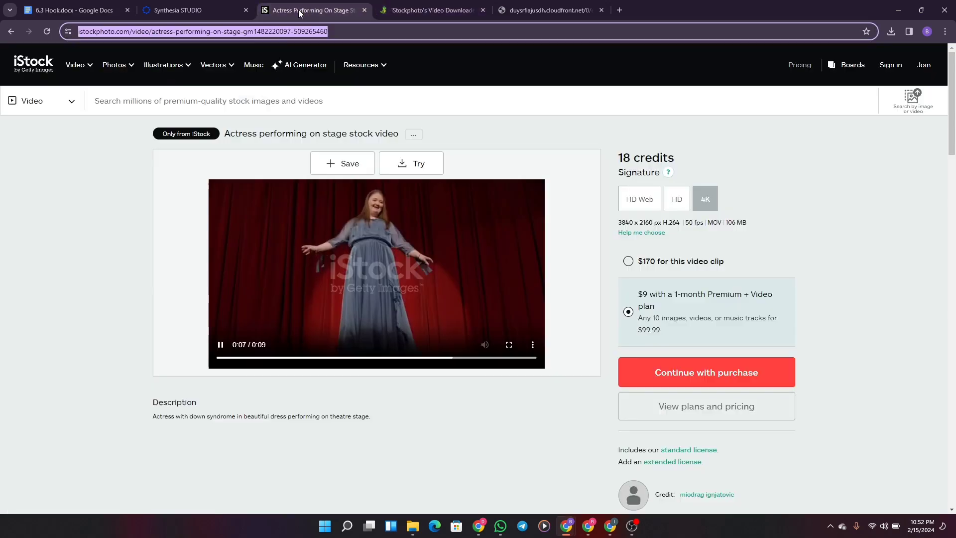
left_click(11, 31)
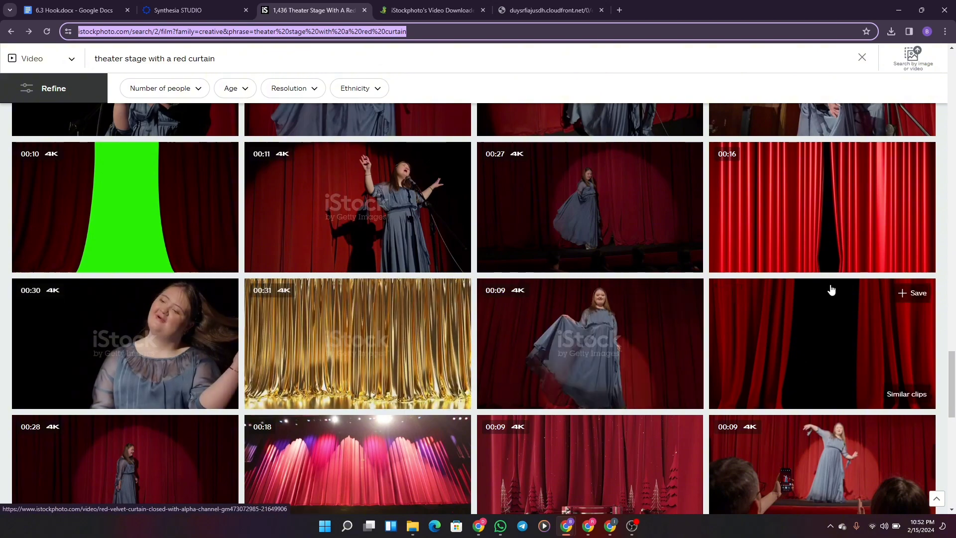
left_click_drag(951, 385, 954, 247)
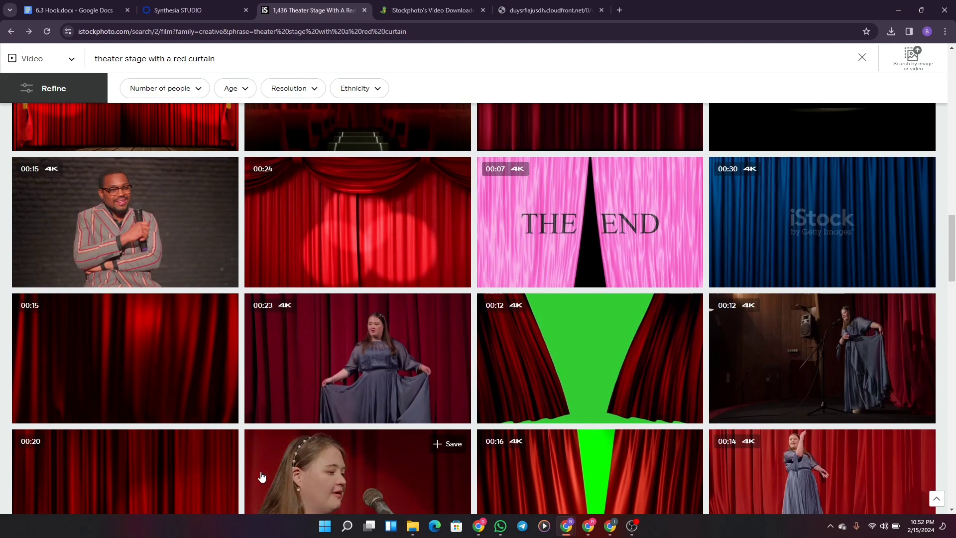
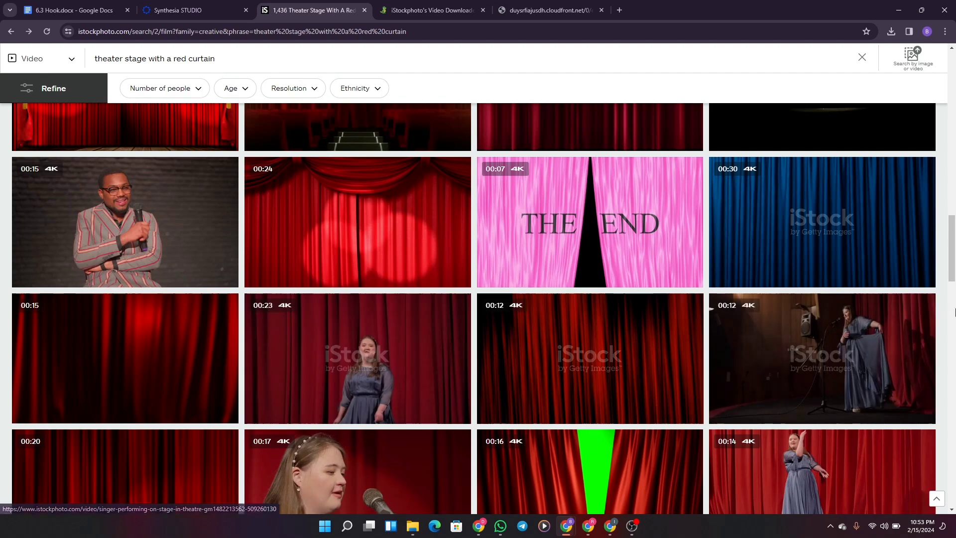
left_click_drag(952, 268, 954, 100)
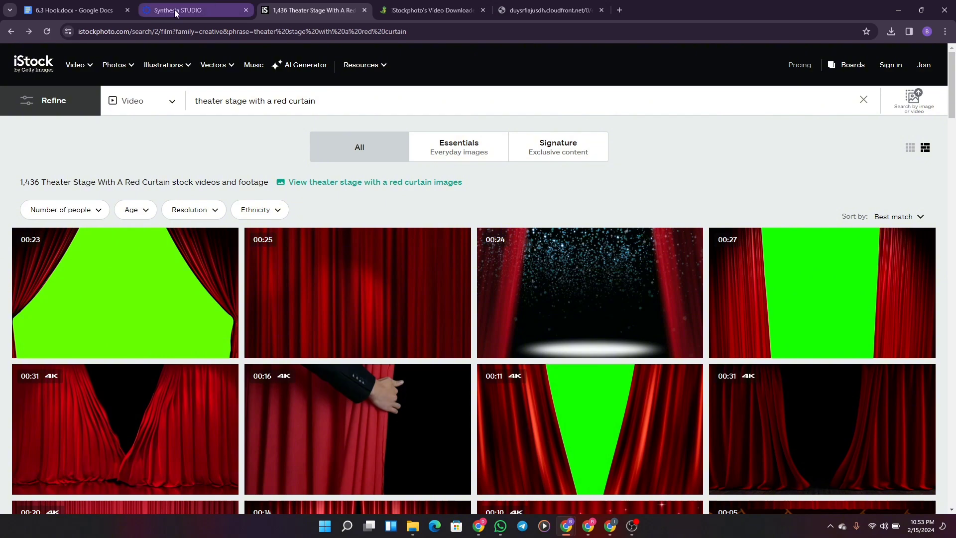
Copy the phrase "express various emotions and gestures" from the second shot description in the 6.3 Hook script
left_click(70, 4)
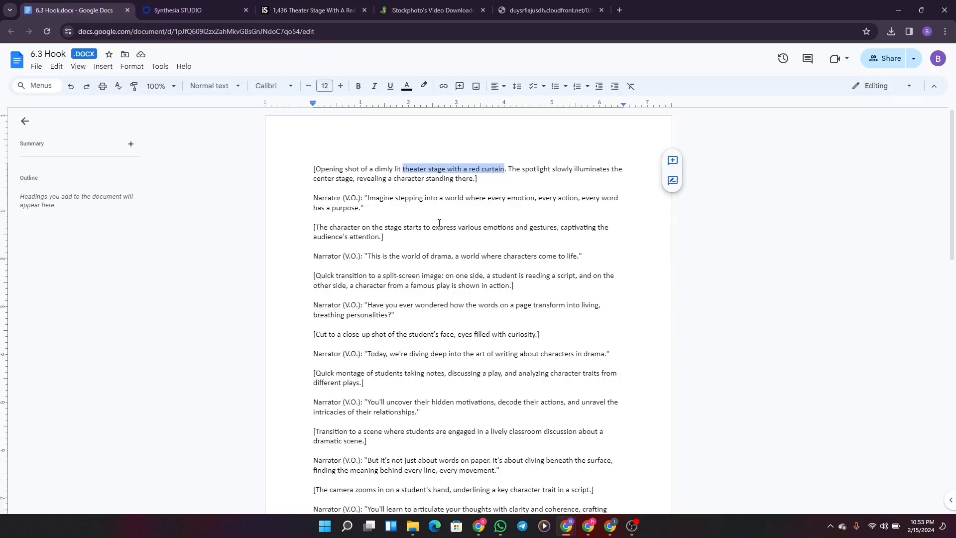
left_click_drag(432, 227, 555, 229)
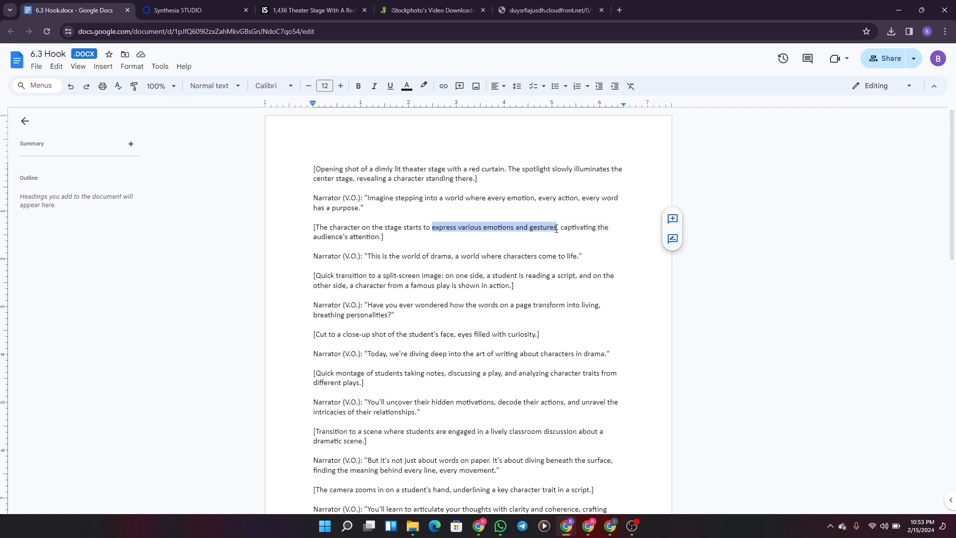
right_click(553, 229)
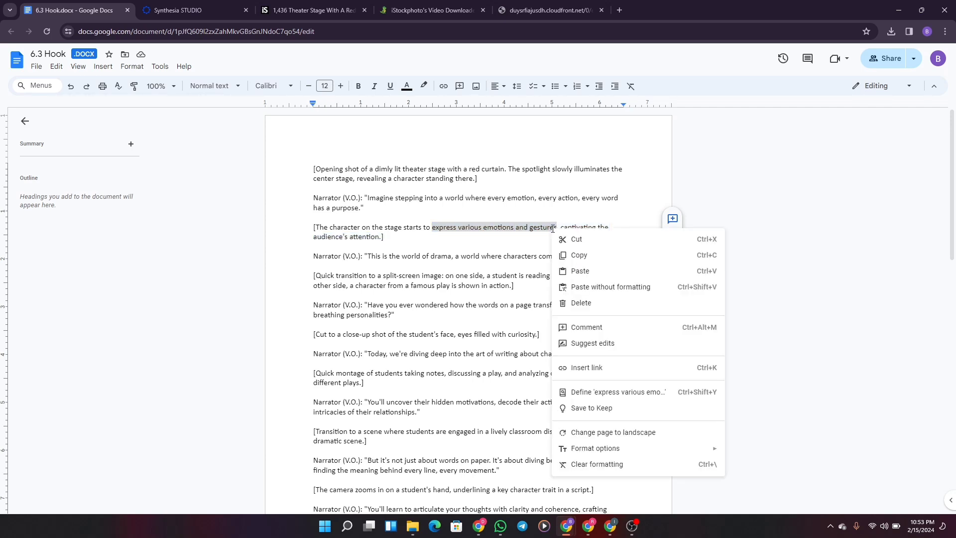
Copy the selected phrase from the script and search iStock videos for "express various emotions and gestures on stage"
left_click(582, 254)
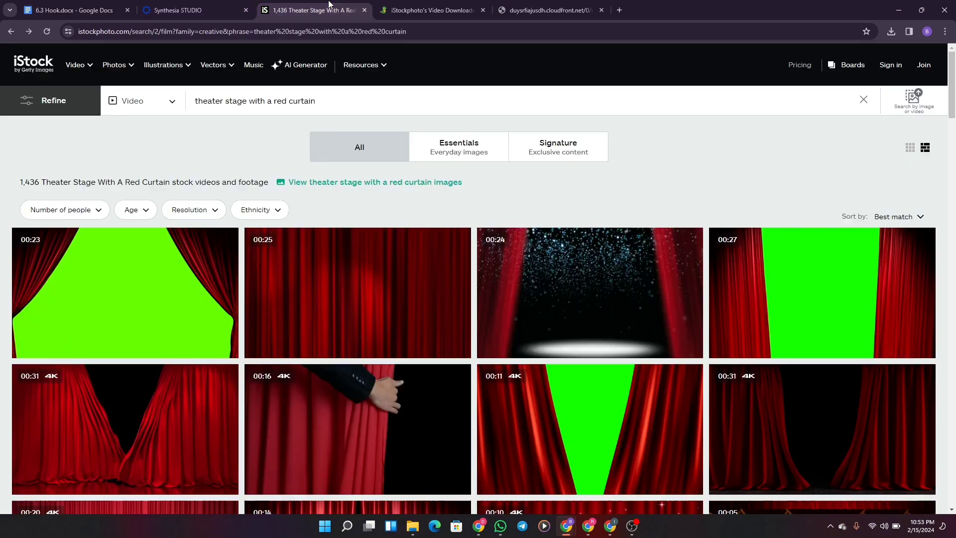
left_click(330, 7)
triple_click(240, 100)
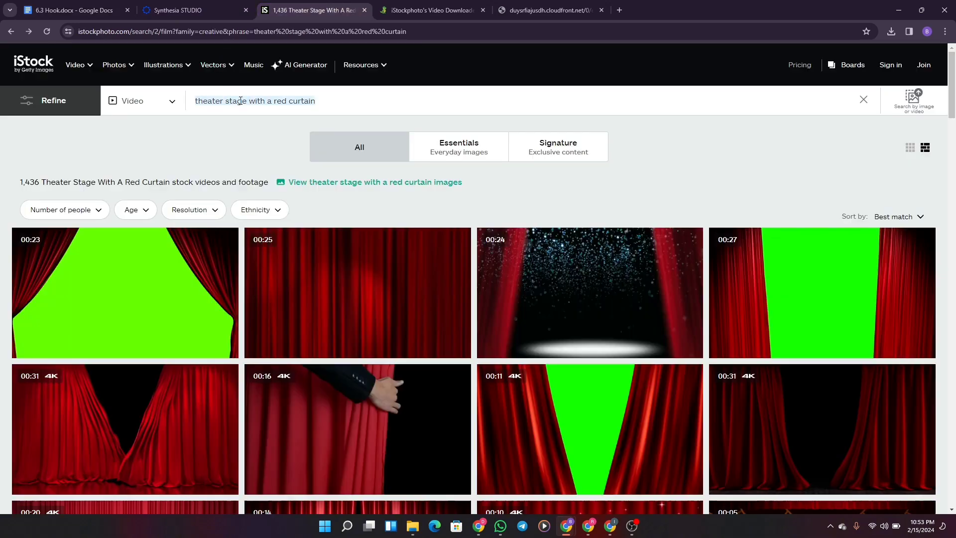
key("ctrl+v")
type("on ")
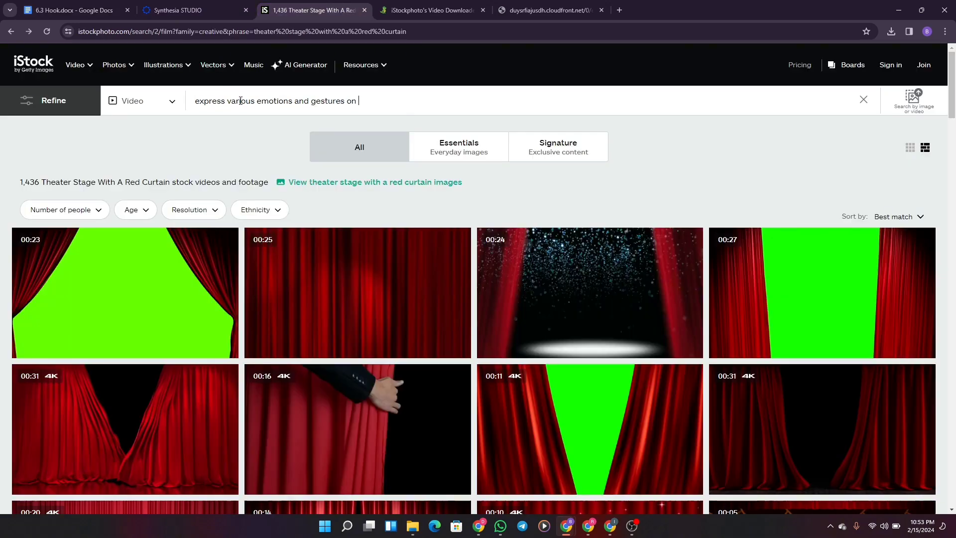
type("stage")
key("Return")
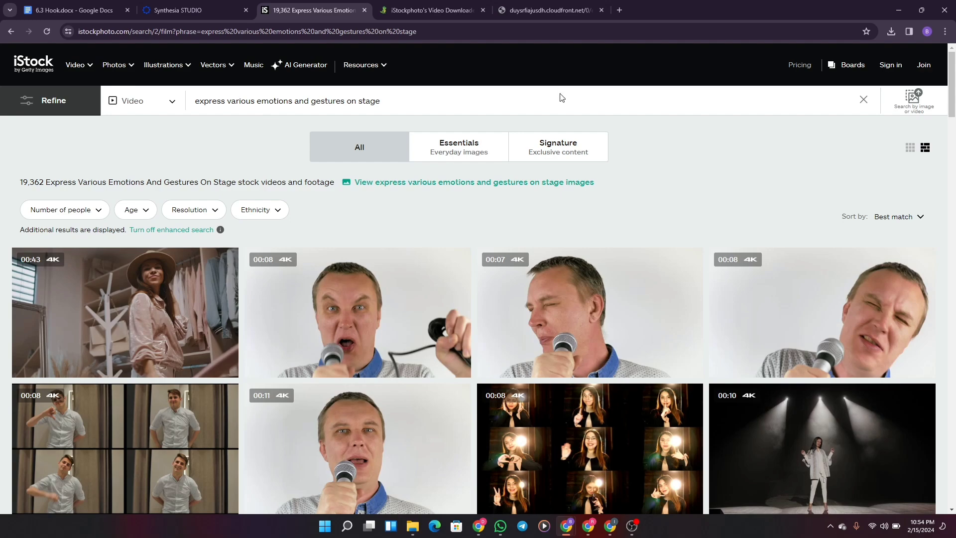
Browse and preview the stage performance clips, comparing them with the character's emotions and gestures scene in the script
scroll(953, 117, "down", 3)
scroll(954, 120, "down", 1)
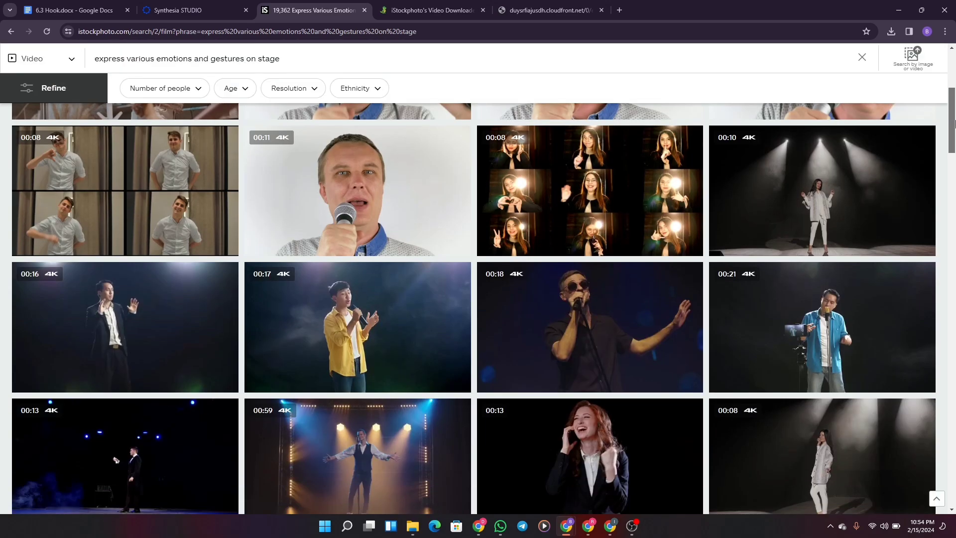
scroll(954, 122, "down", 1)
mouse_move(596, 352)
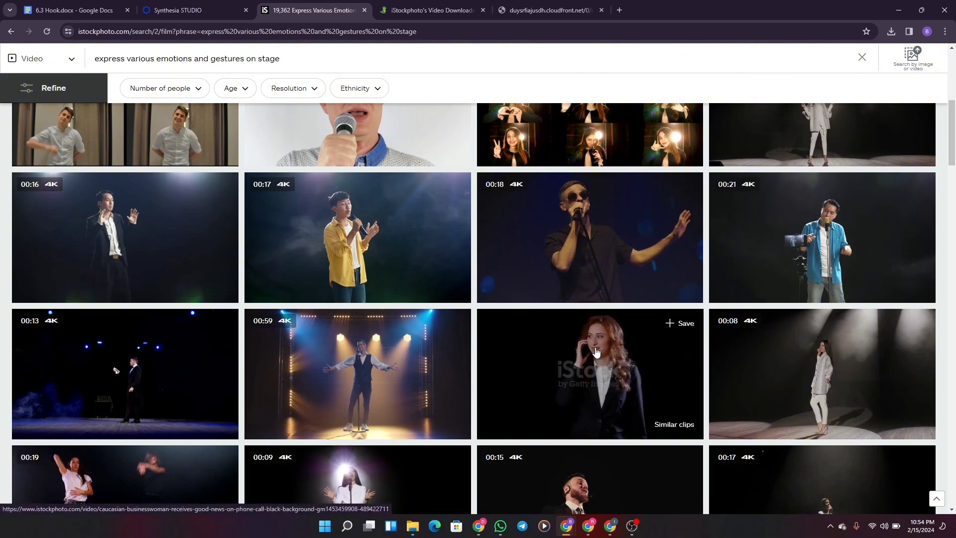
mouse_move(843, 235)
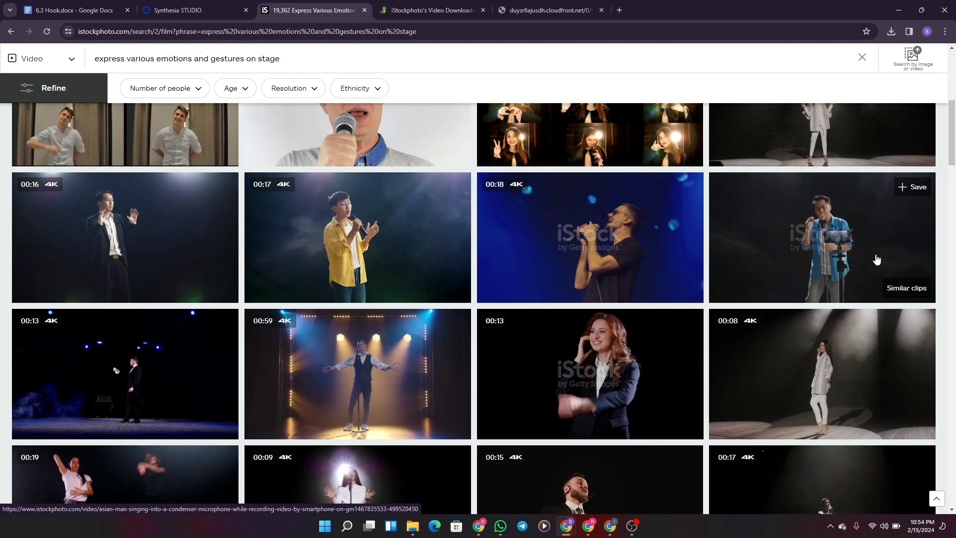
left_click_drag(952, 128, 954, 208)
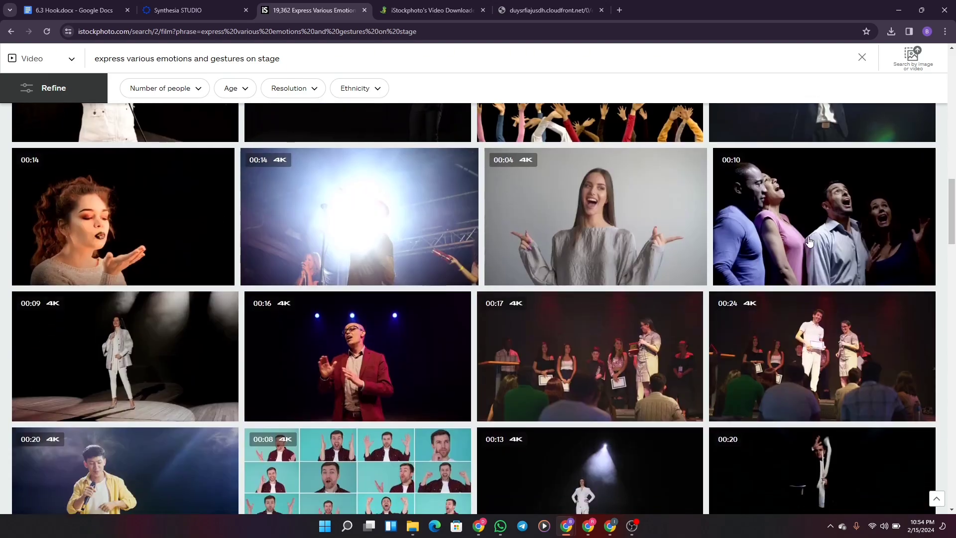
mouse_move(499, 249)
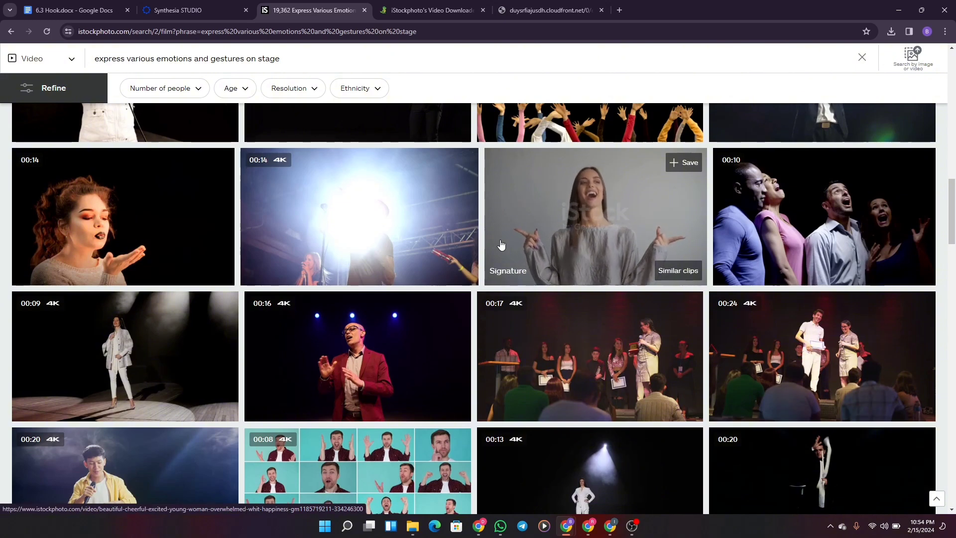
mouse_move(397, 334)
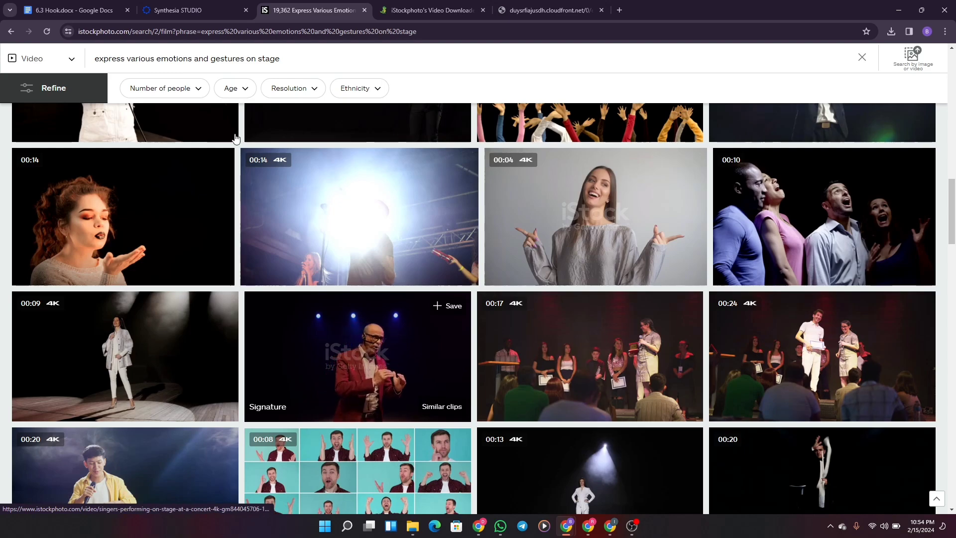
left_click(86, 4)
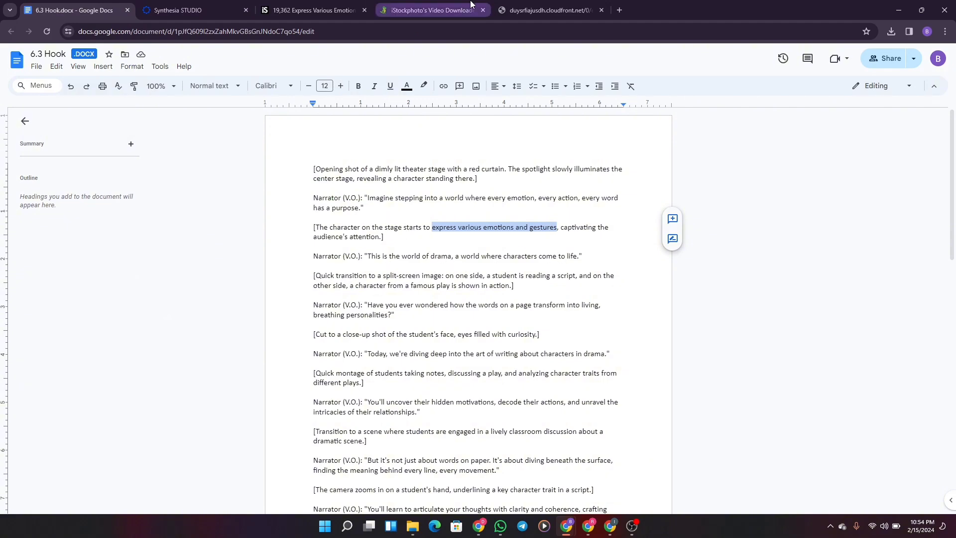
left_click(363, 4)
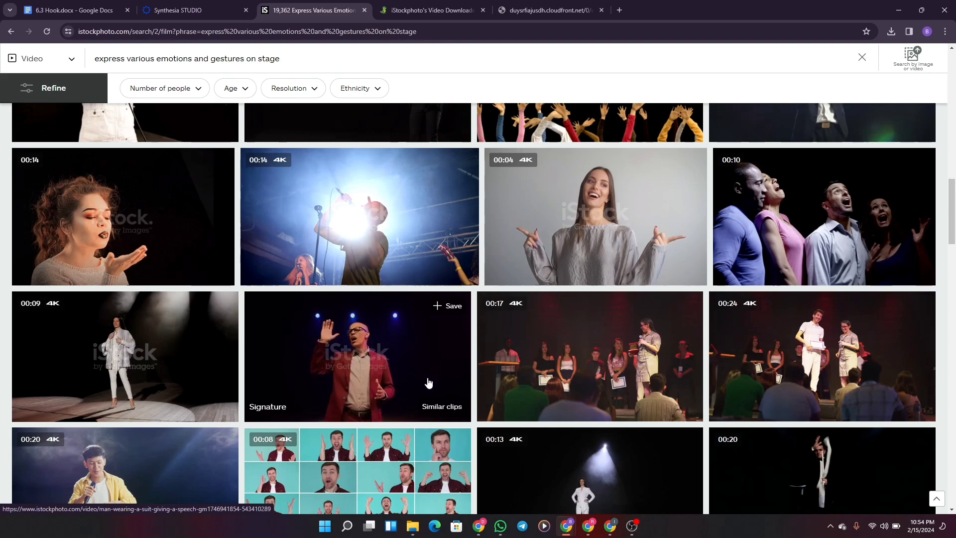
Open the clip of the man in a suit giving a speech and copy its page address
left_click(428, 382)
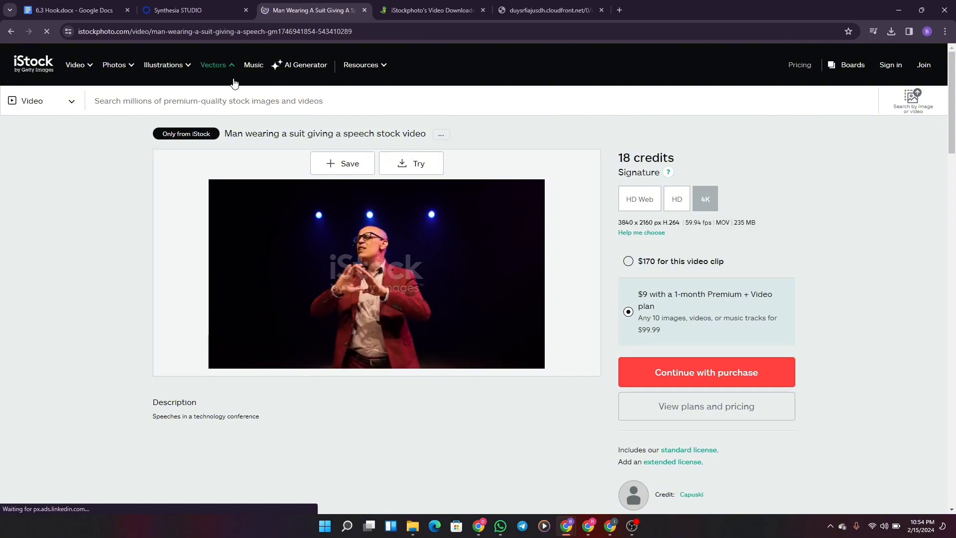
left_click(218, 38)
key("ctrl+c")
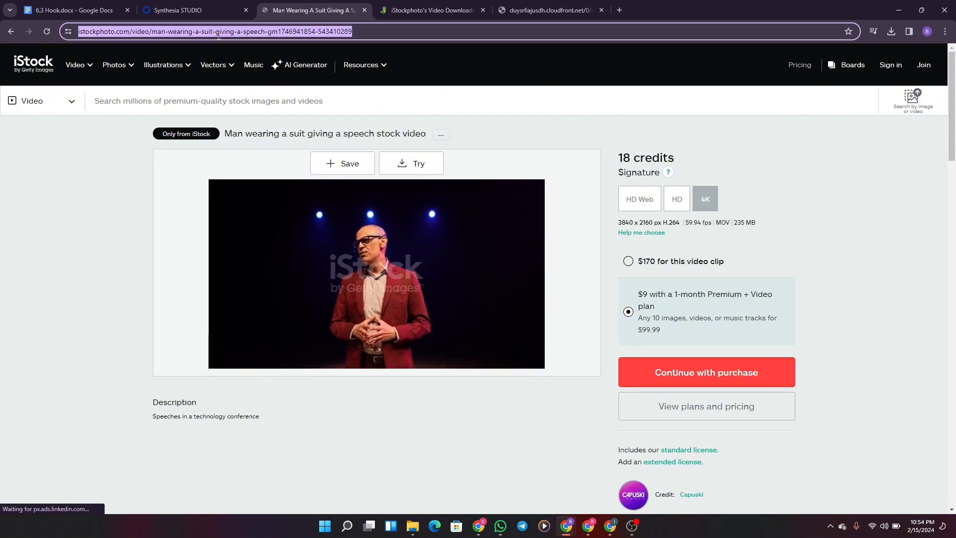
right_click(218, 39)
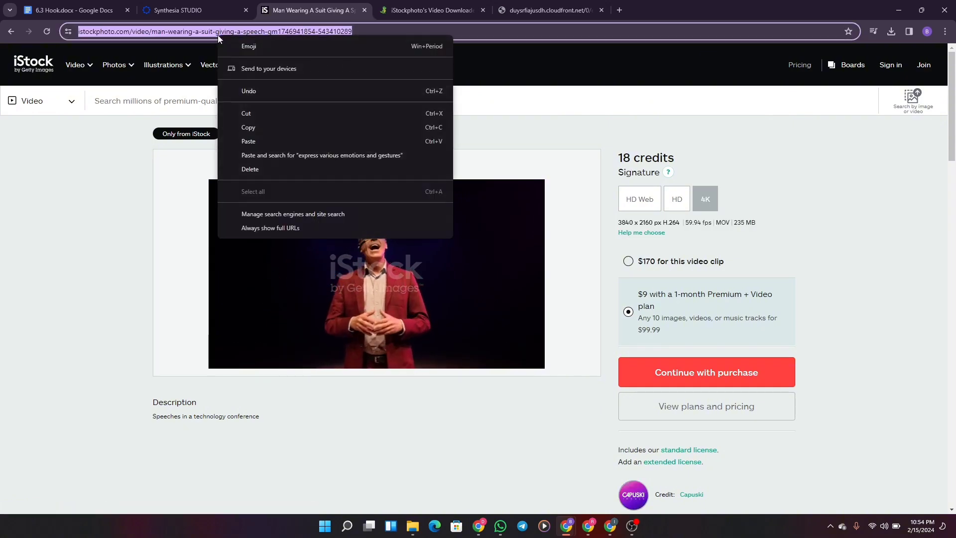
left_click(260, 128)
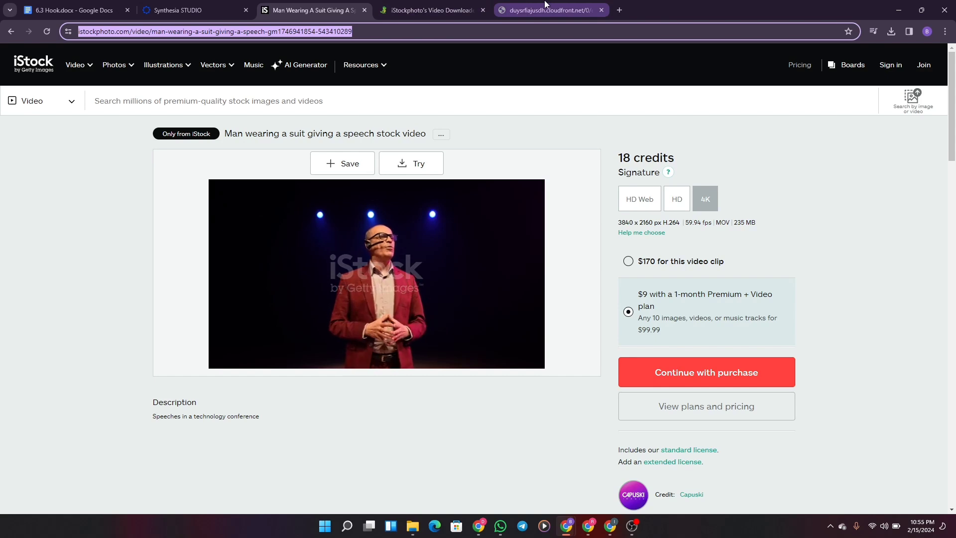
Try to generate a download of the speech clip by replacing the old link in iStockphoto's Video Downloader
left_click(405, 14)
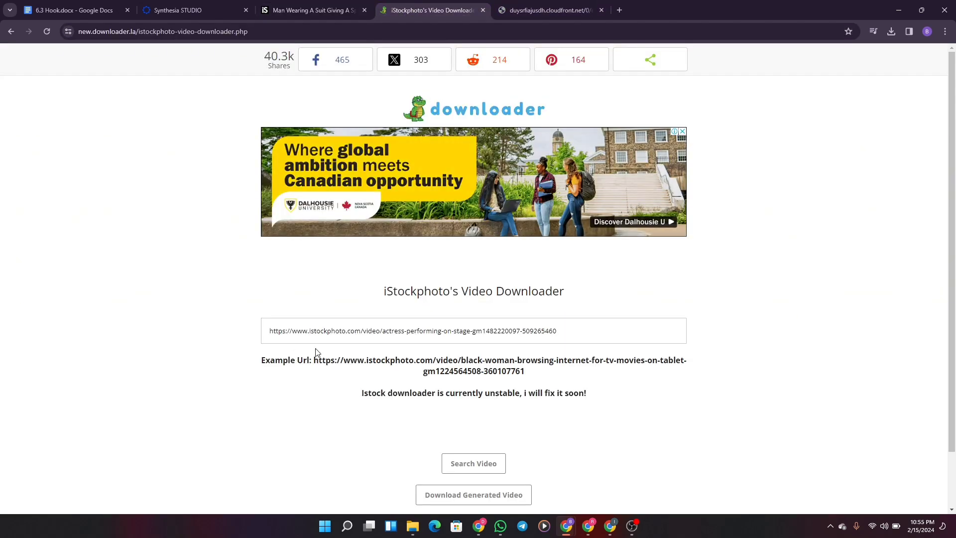
double_click(391, 325)
key("ctrl+a")
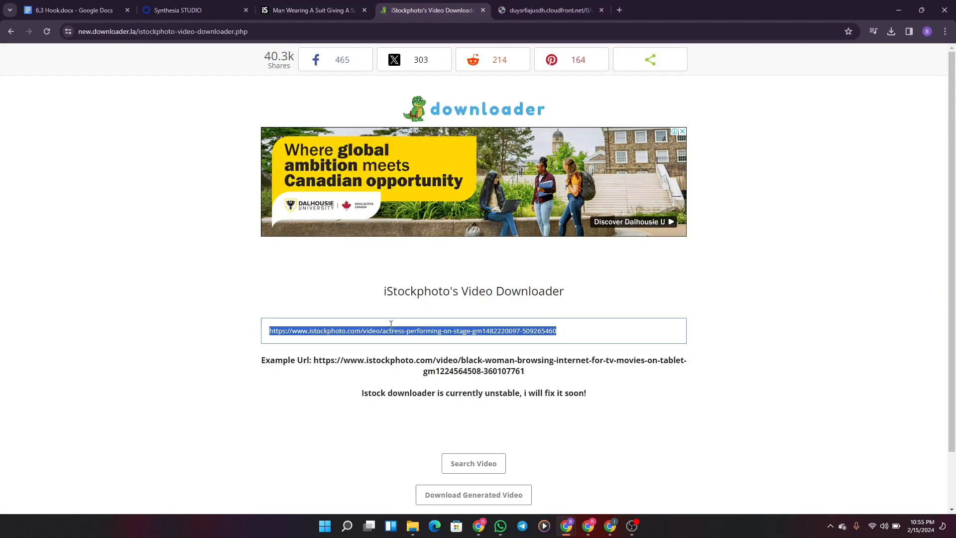
key("BackSpace")
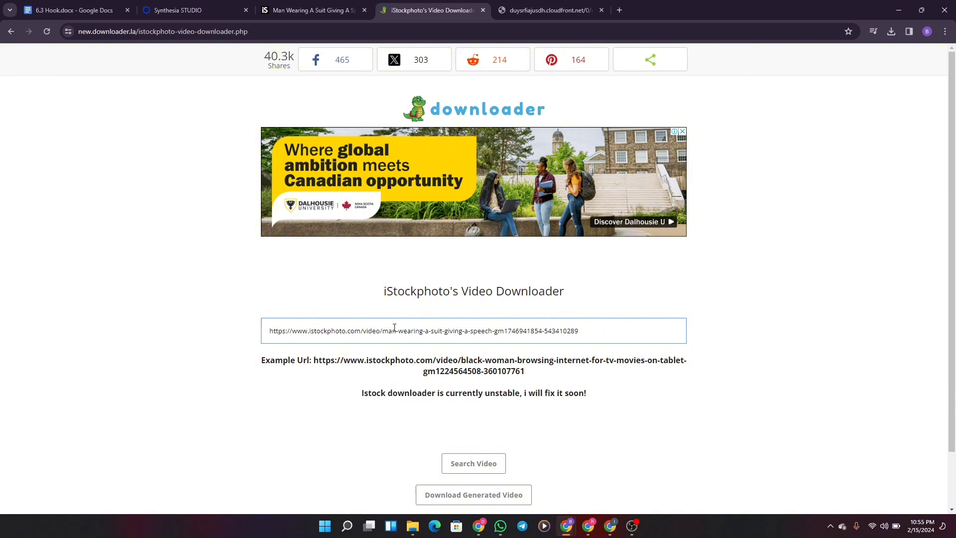
left_click(480, 463)
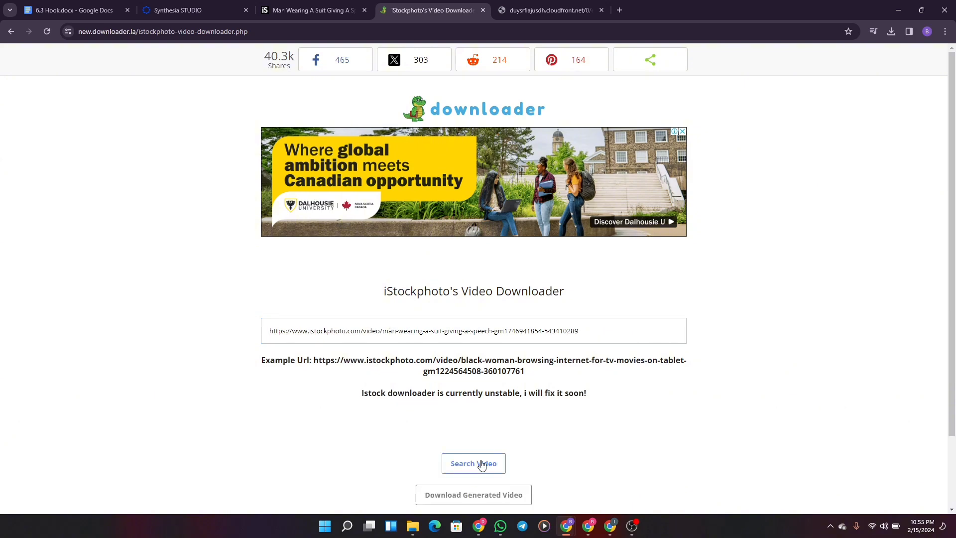
left_click(475, 490)
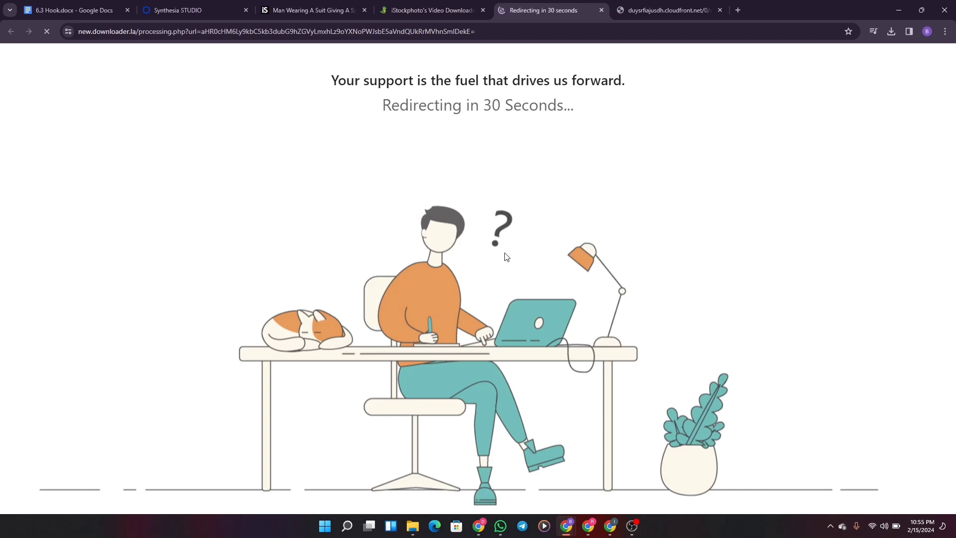
Dismiss the ad, reload the downloader page, and generate the download for the pasted speech clip link
left_click(428, 10)
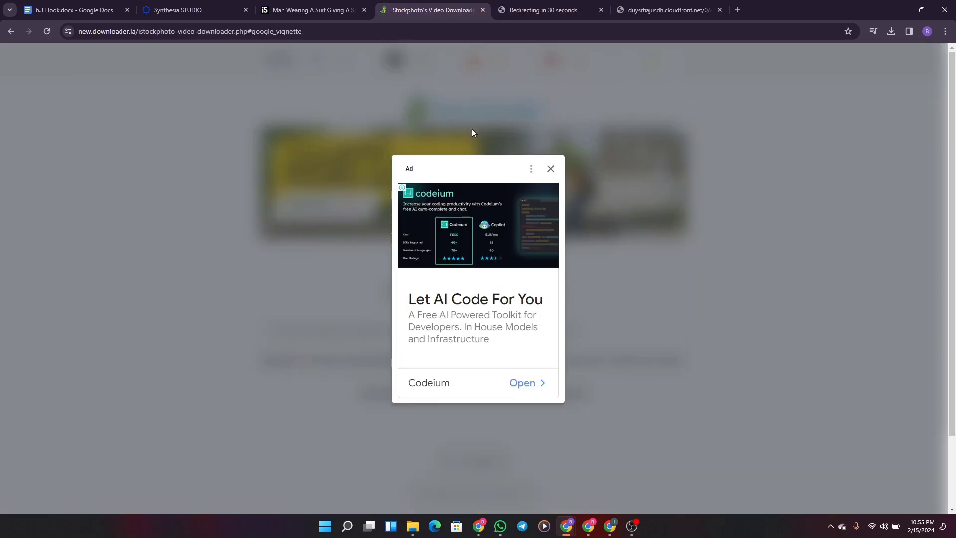
left_click(550, 169)
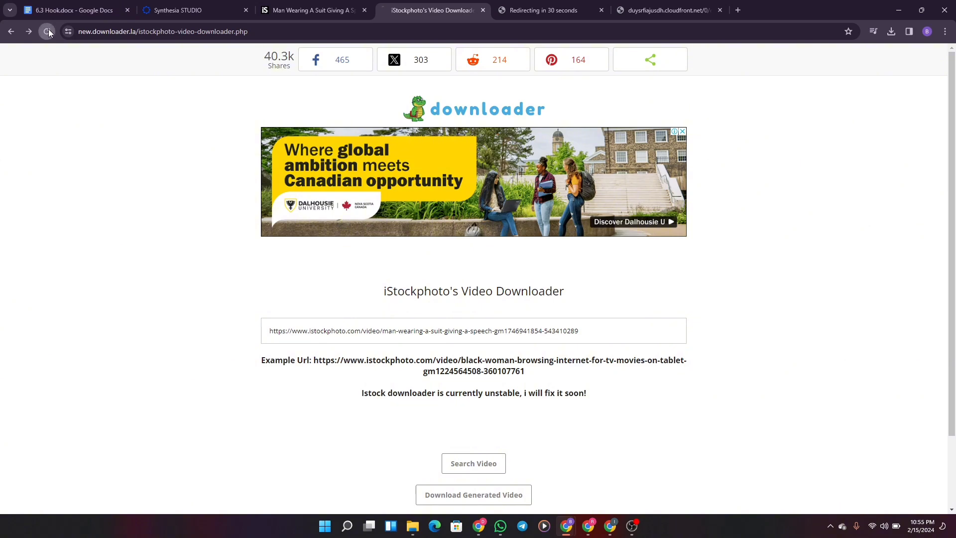
left_click(347, 304)
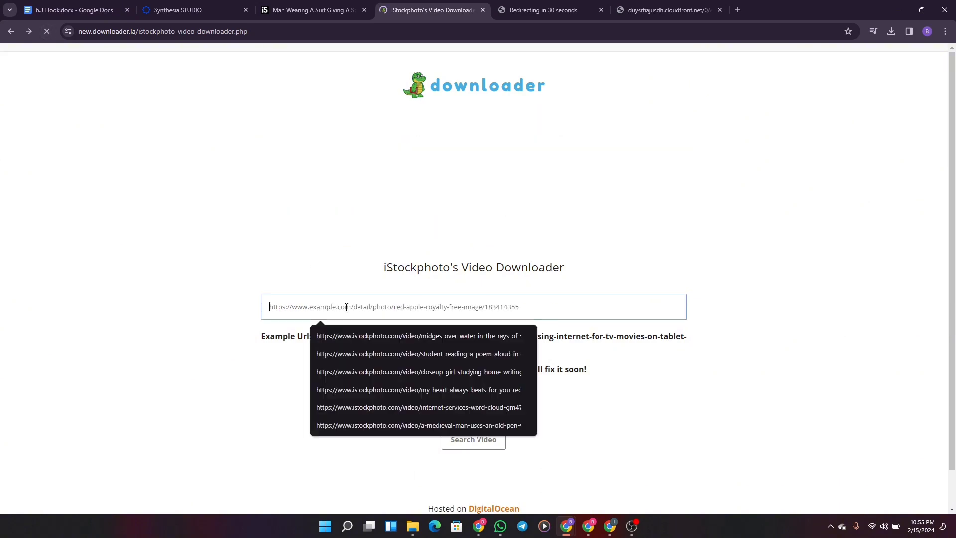
key("ctrl+v")
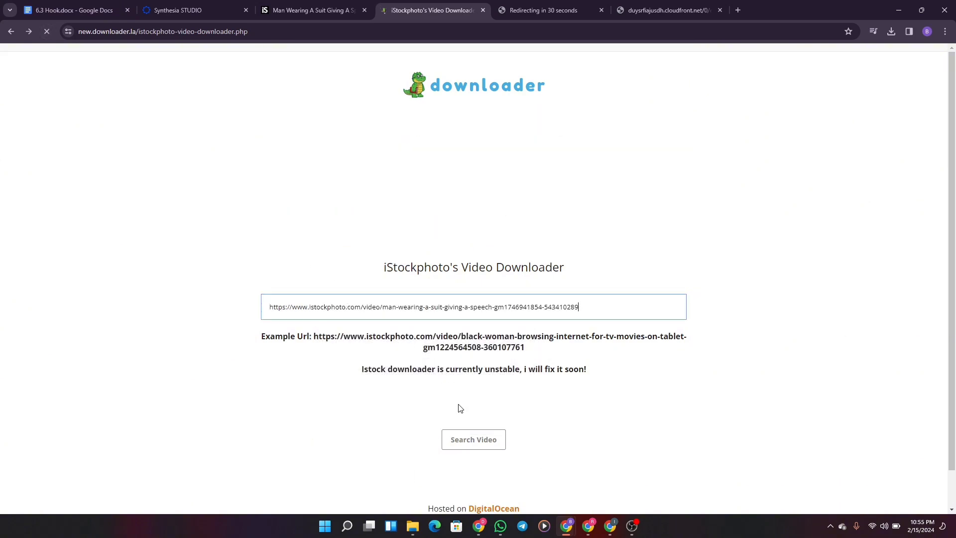
left_click(473, 441)
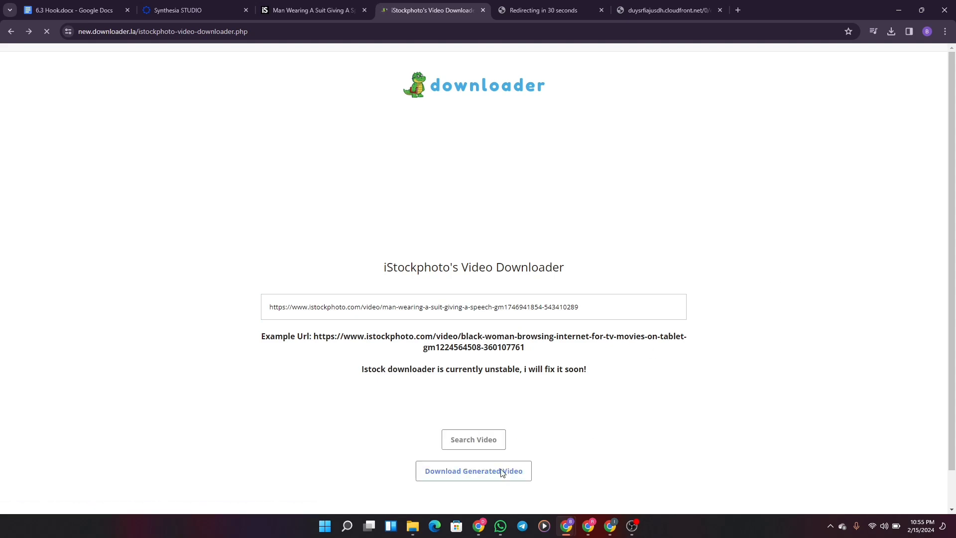
left_click(501, 472)
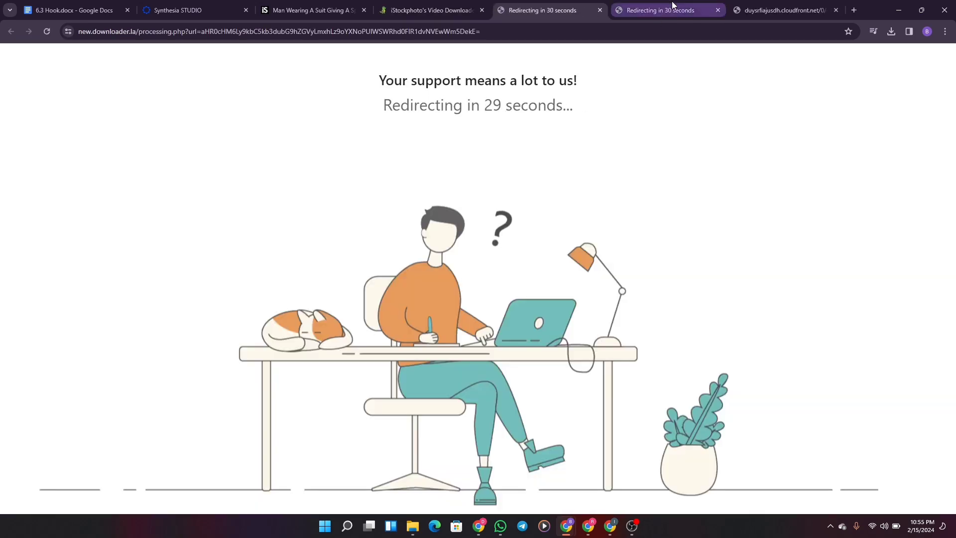
Download the video from the first request's redirect page, and close that video's tab
left_click(672, 5)
left_click(550, 7)
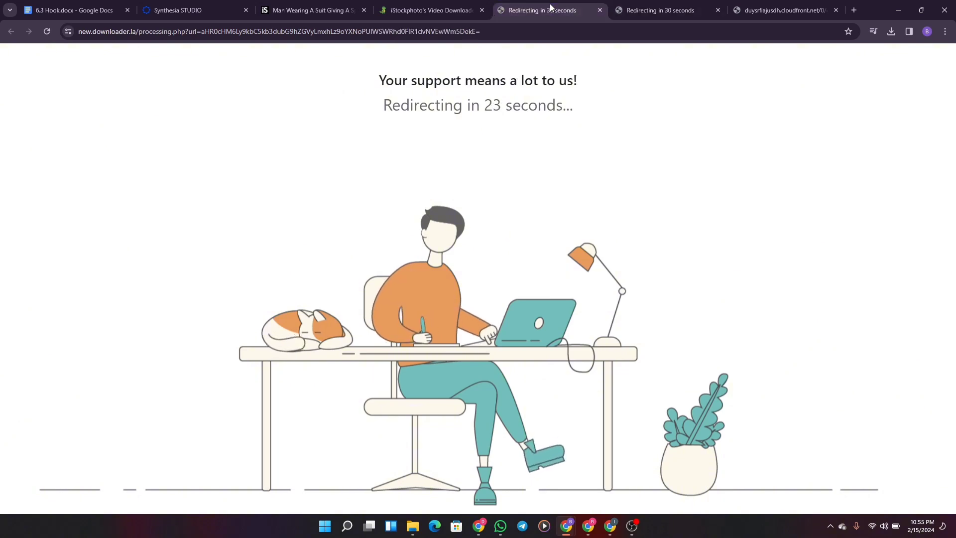
left_click(641, 4)
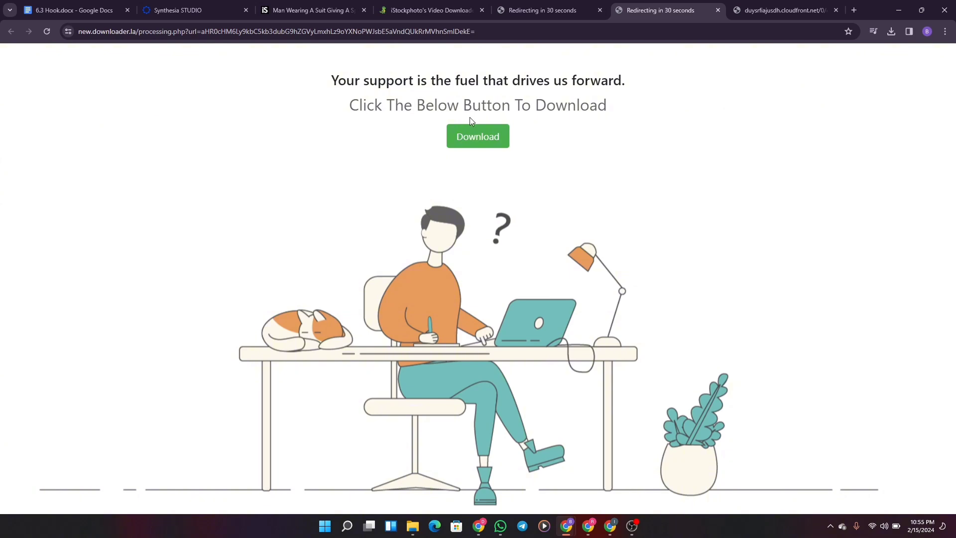
left_click(475, 137)
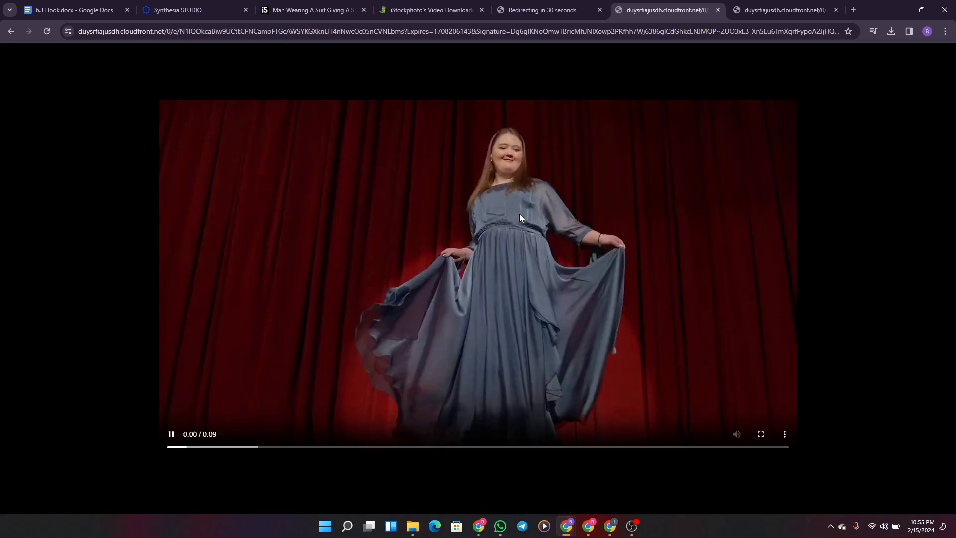
left_click(718, 10)
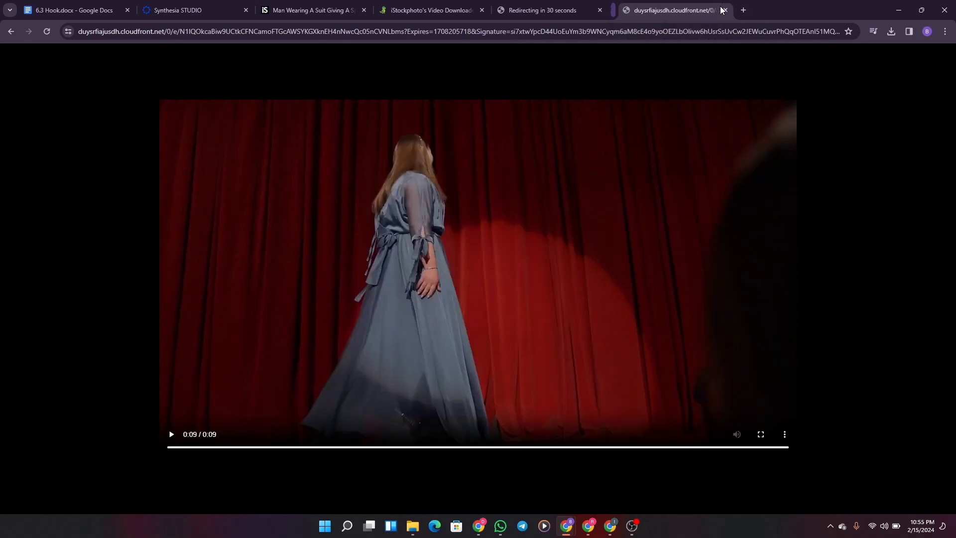
Close the leftover curtain video tab and start the speech clip's download from the remaining redirect page
left_click(545, 10)
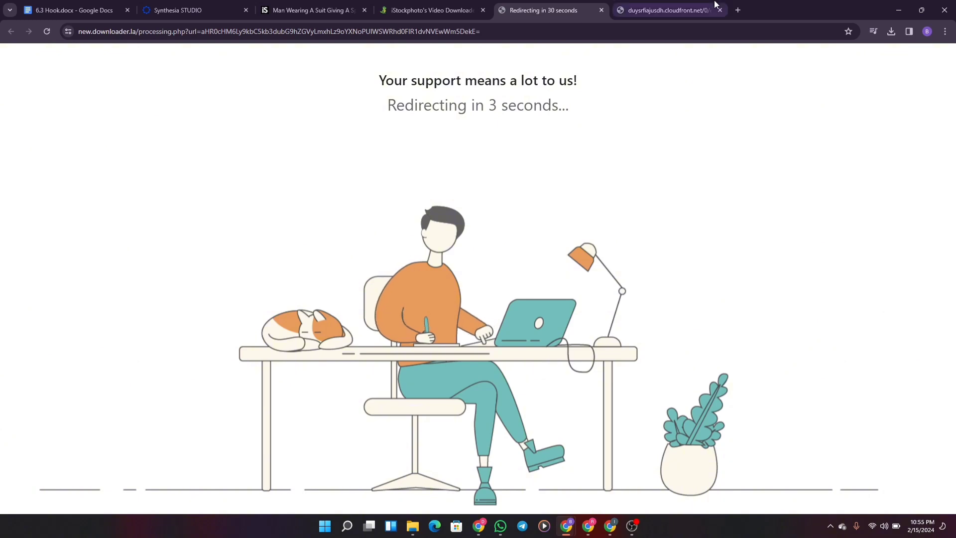
left_click(690, 10)
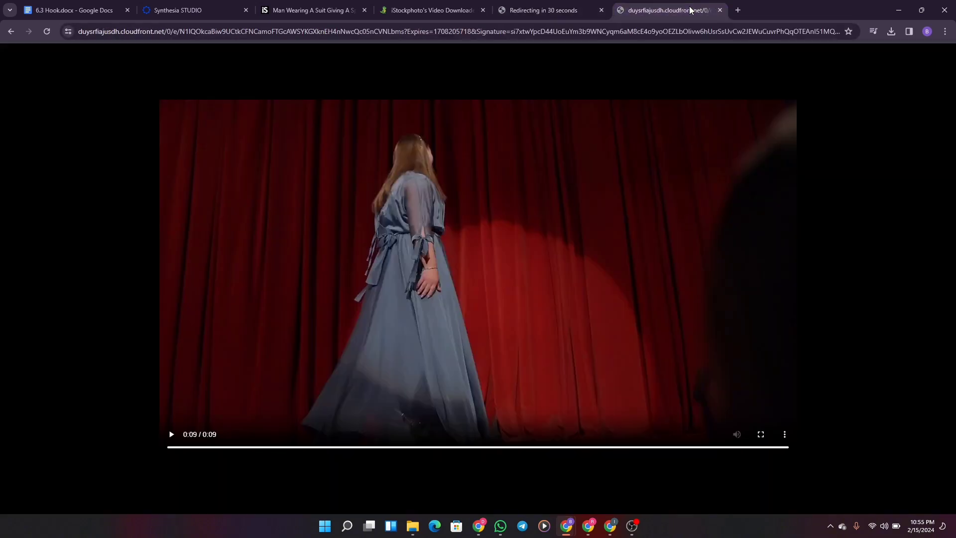
left_click(719, 10)
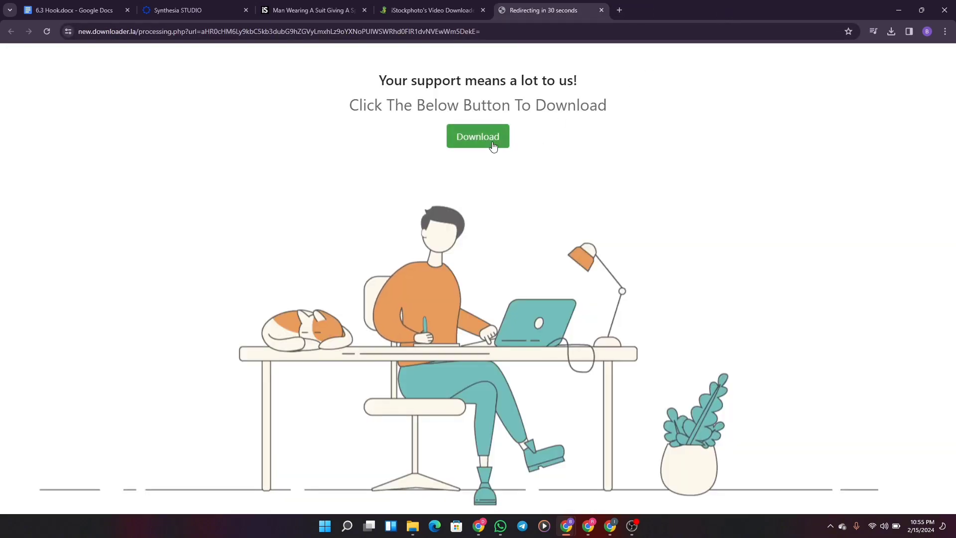
left_click(493, 144)
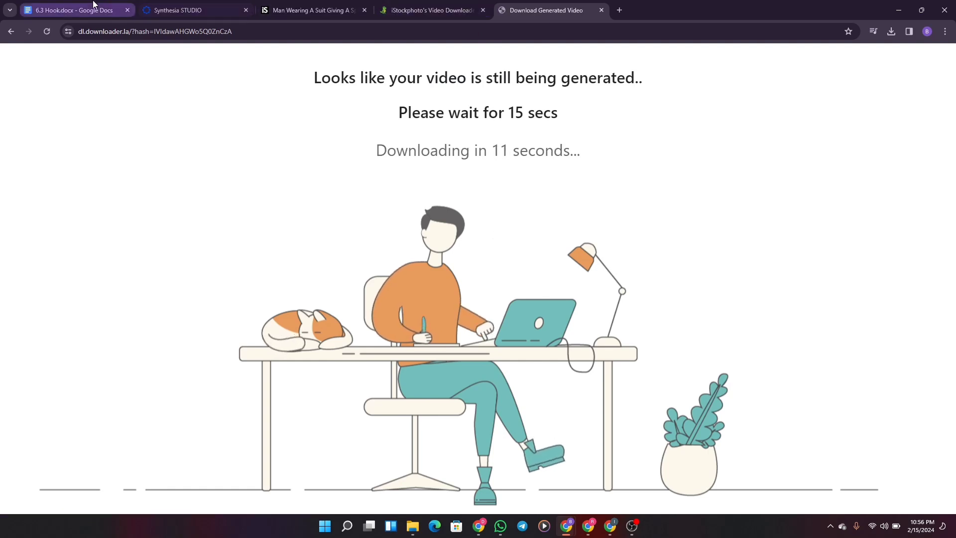
Review the script document and the 6.3 Hook(Jasper) project's scenes in Synthesia from the last one back, and return to scene 2
left_click(177, 6)
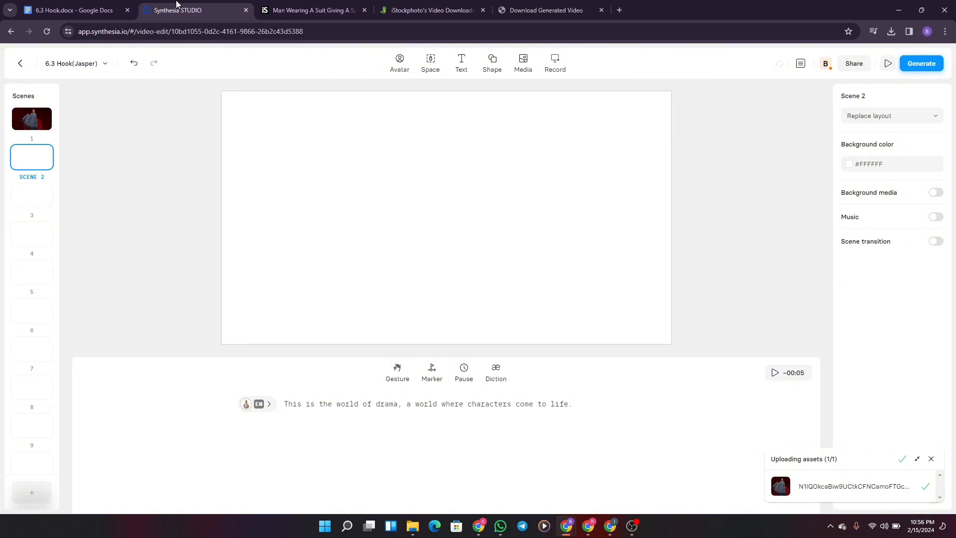
left_click(75, 9)
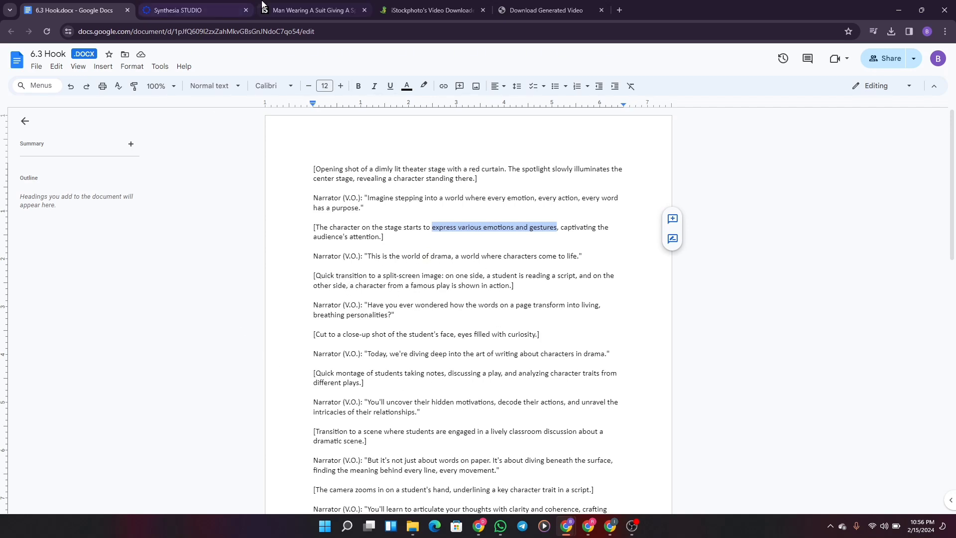
left_click(158, 5)
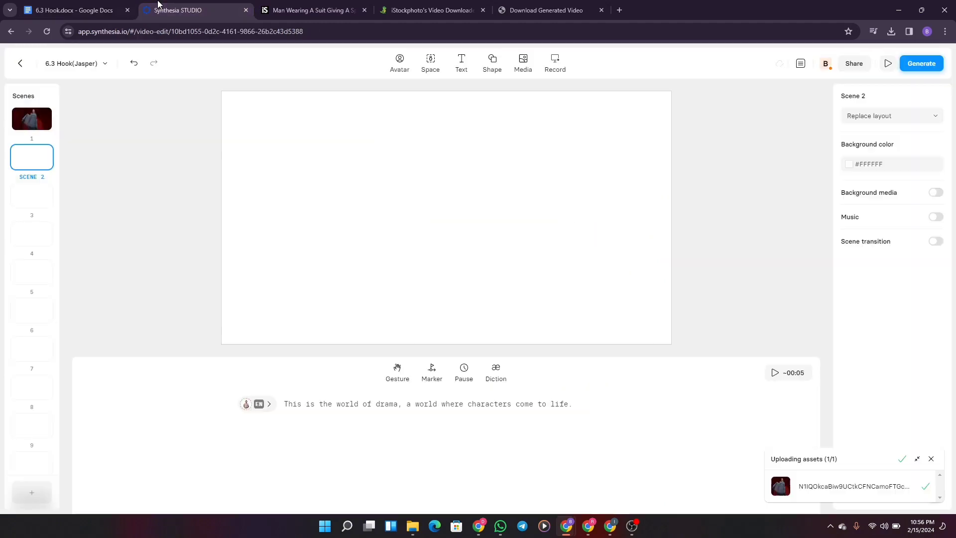
left_click(32, 462)
key("Down")
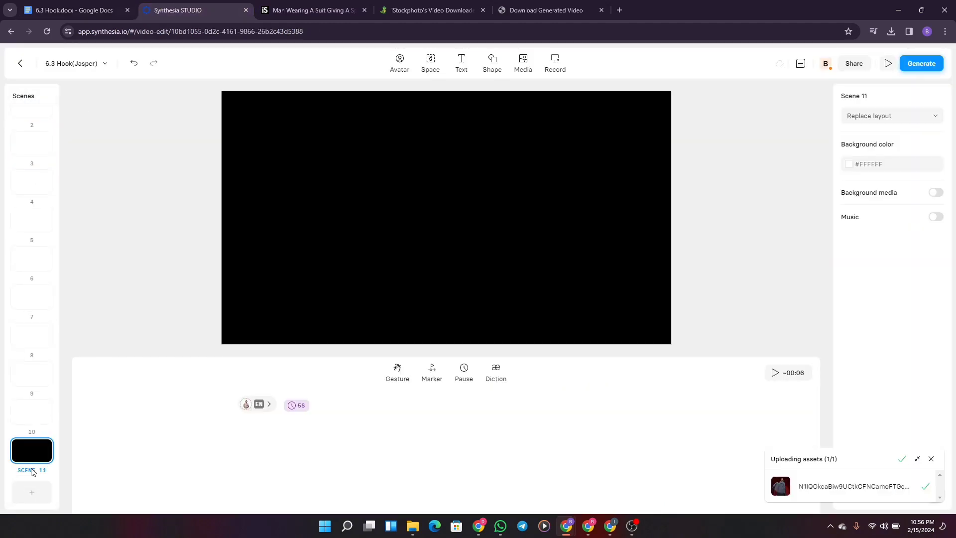
key("Up")
key("Up")
key("Up")
key("Up")
key("Up")
key("Up")
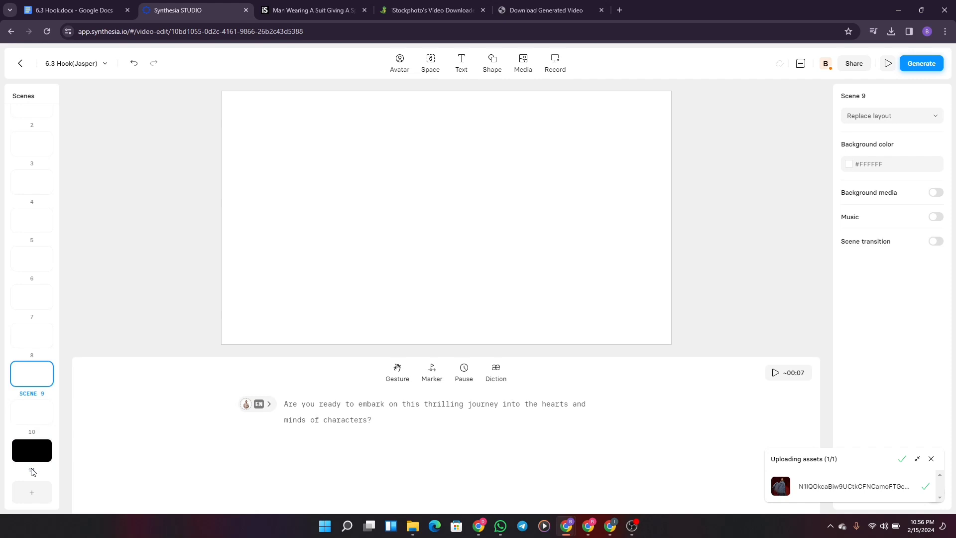
key("Up")
key("Up")
key("Up")
key("Up")
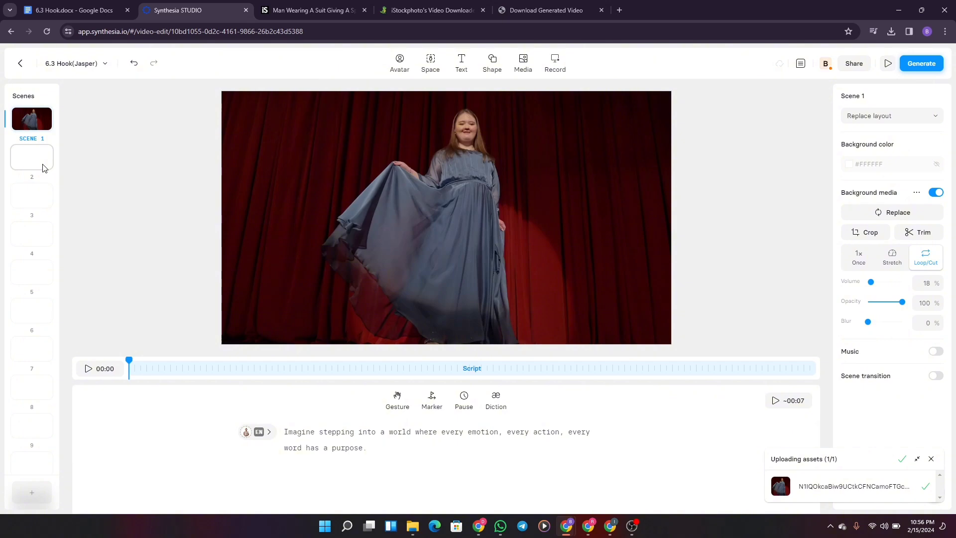
left_click(43, 168)
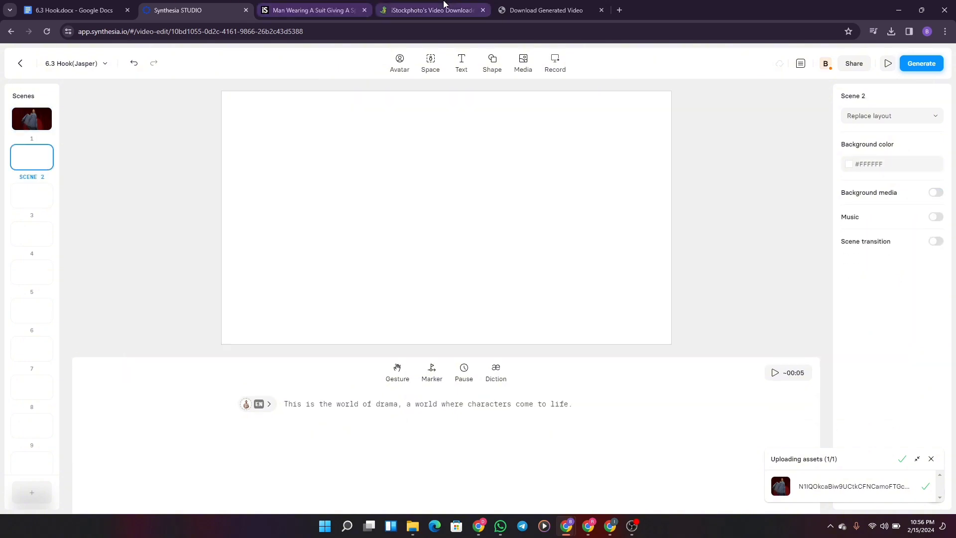
Open the generated speech clip from the video downloader's waiting page and download it
left_click(520, 5)
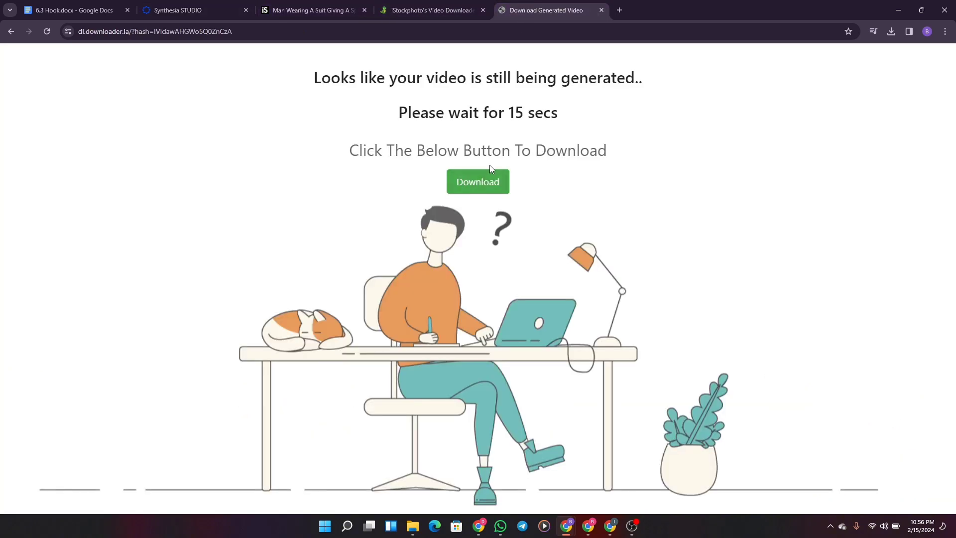
left_click(487, 183)
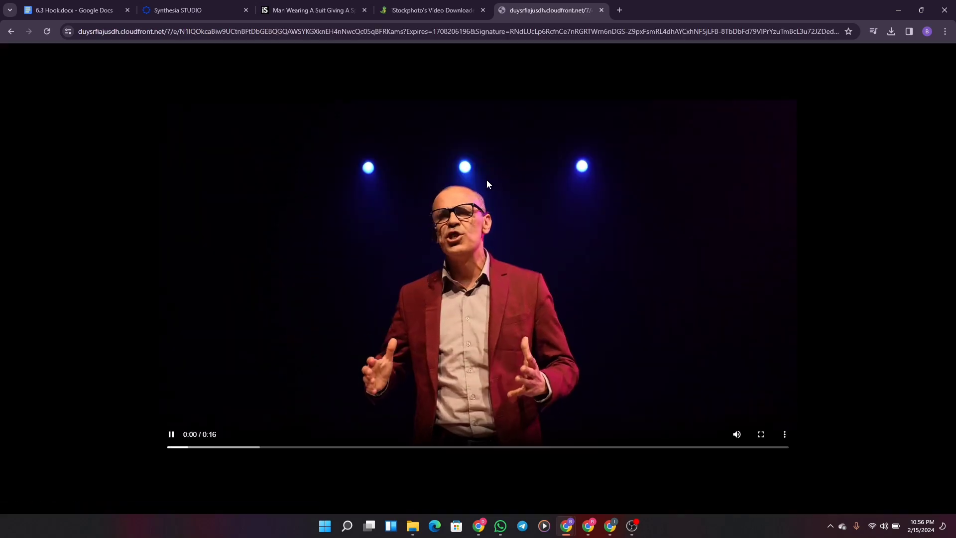
left_click(785, 434)
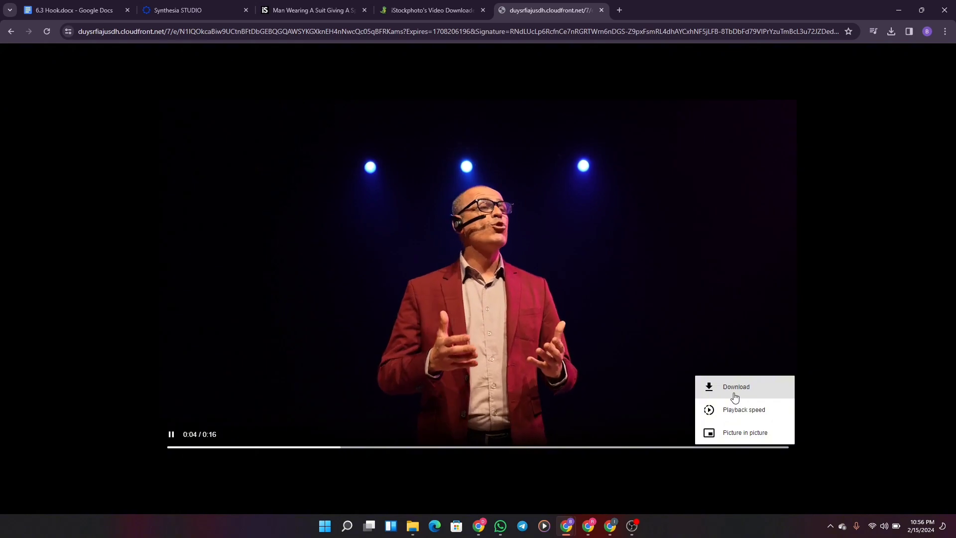
left_click(733, 393)
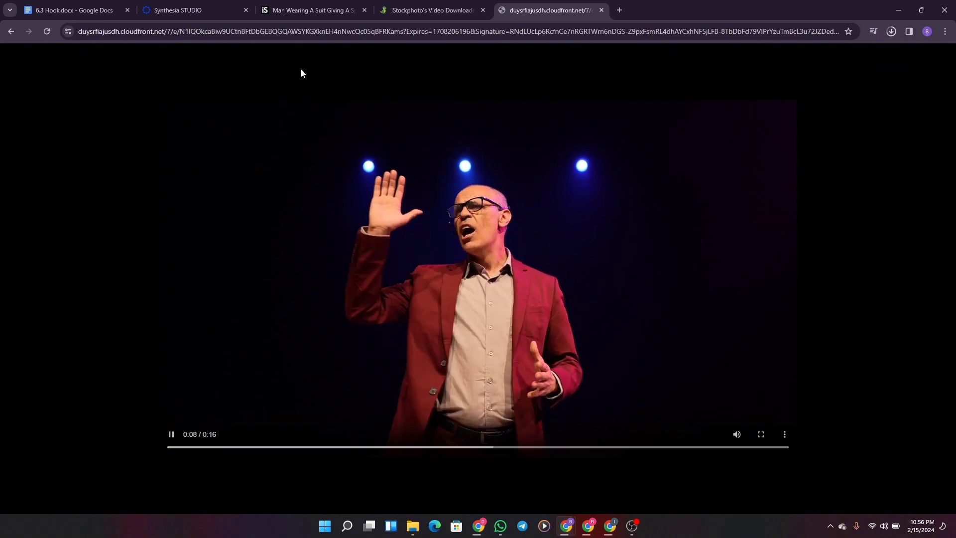
Switch to Synthesia and upload the newly downloaded speech clip from the Downloads folder to the media library
left_click(172, 9)
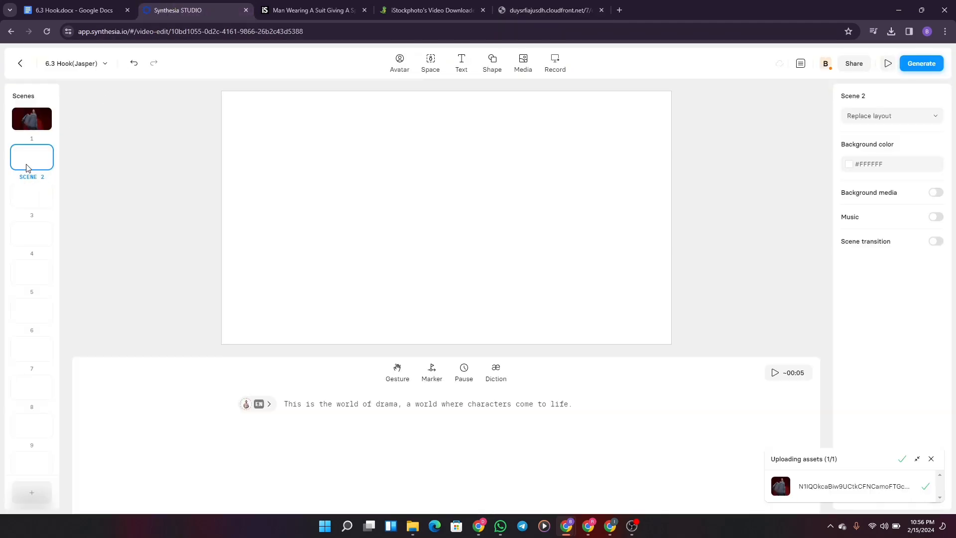
left_click(521, 64)
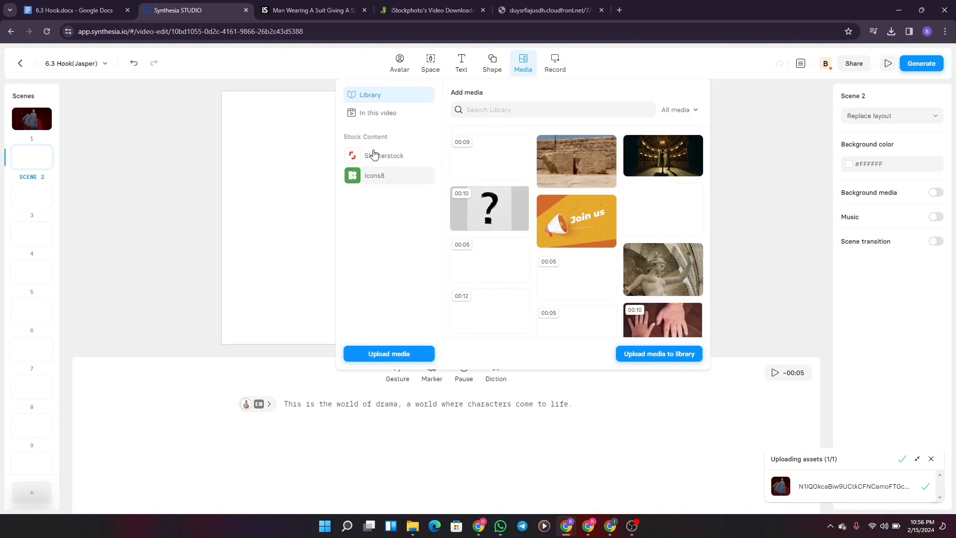
left_click(662, 353)
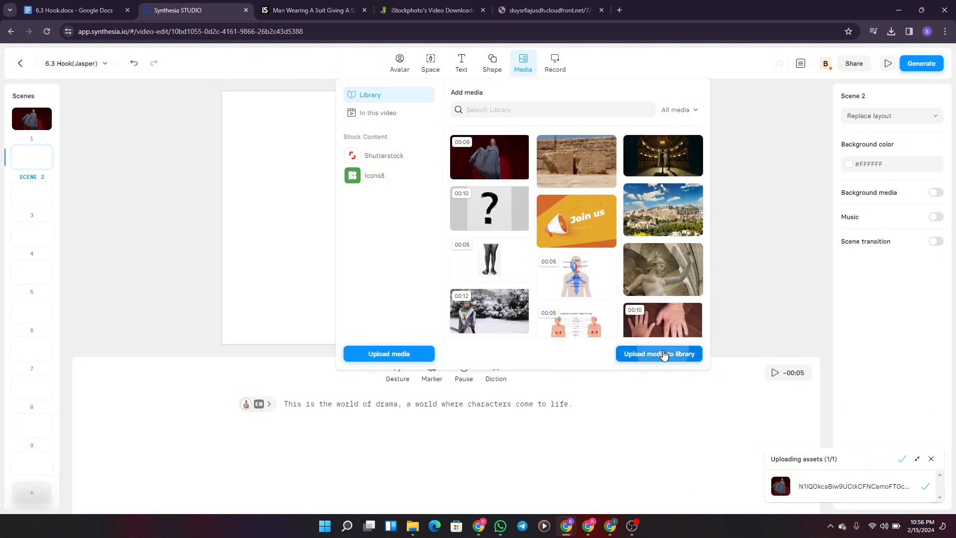
left_click(103, 109)
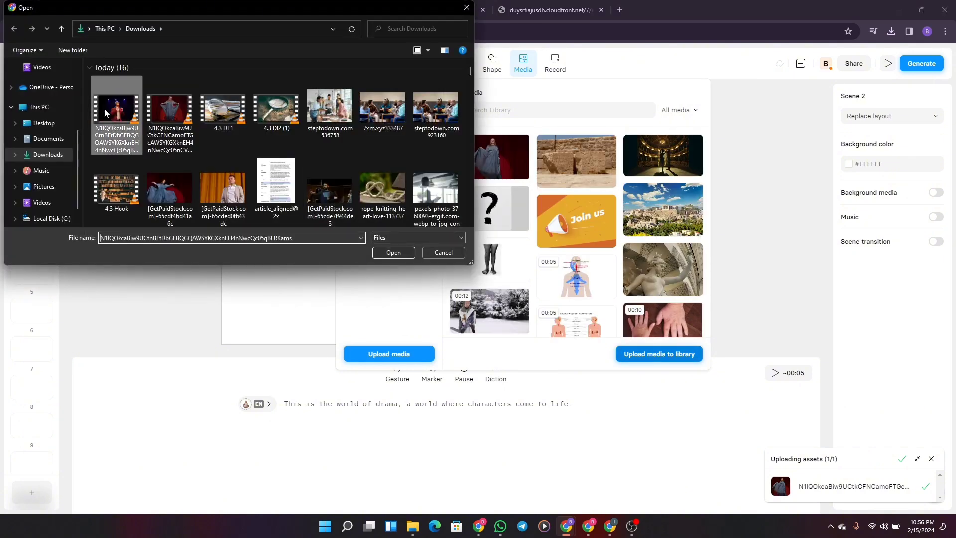
left_click(392, 253)
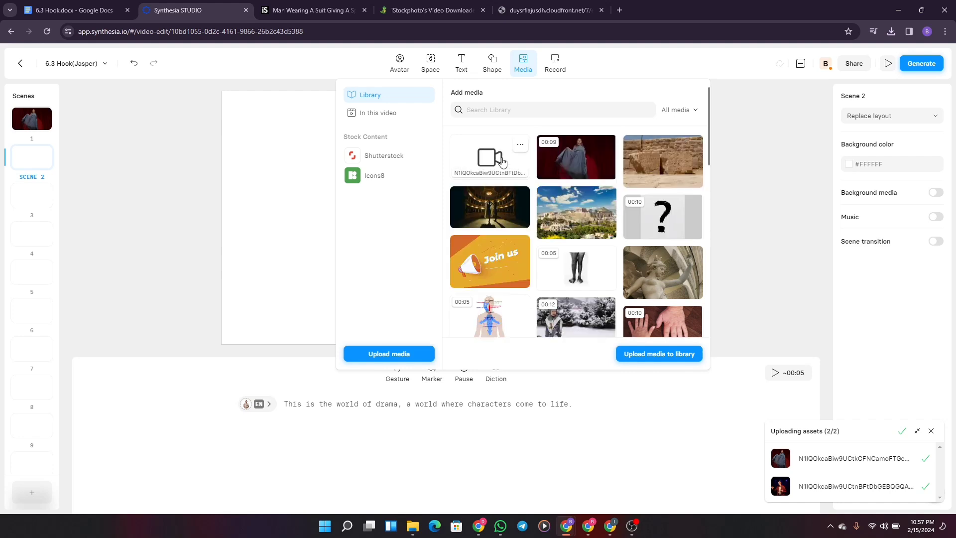
Insert the uploaded speech clip into scene 2 as its background, and briefly check the draft preview
left_click(502, 162)
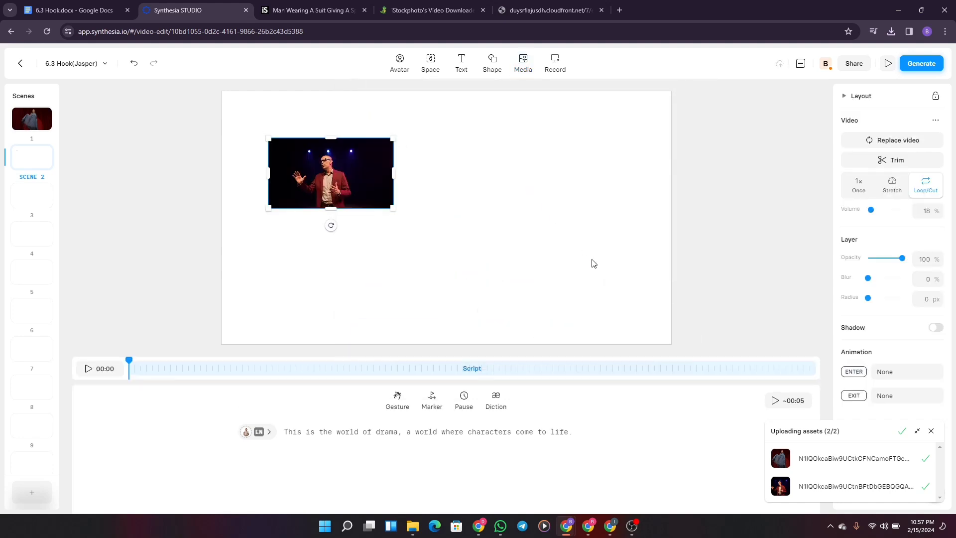
right_click(348, 177)
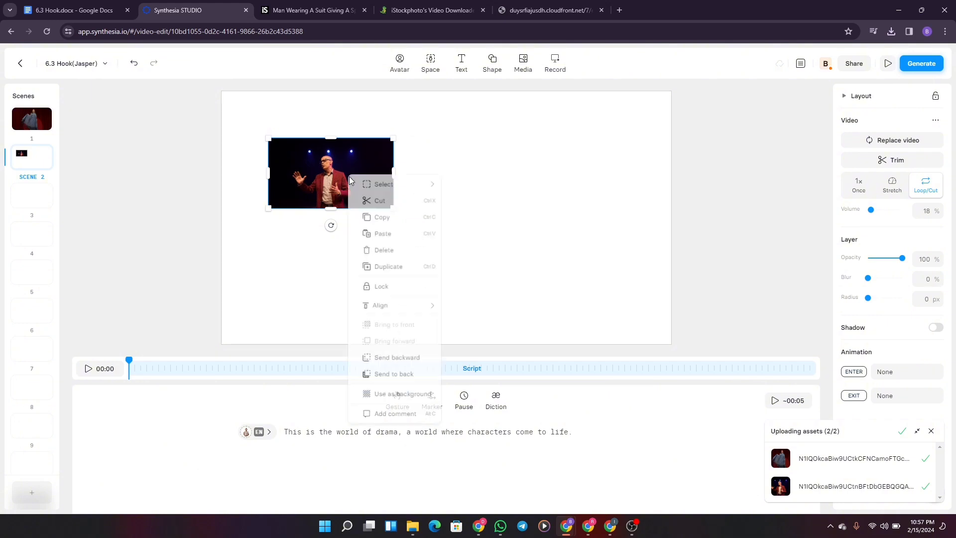
left_click(383, 399)
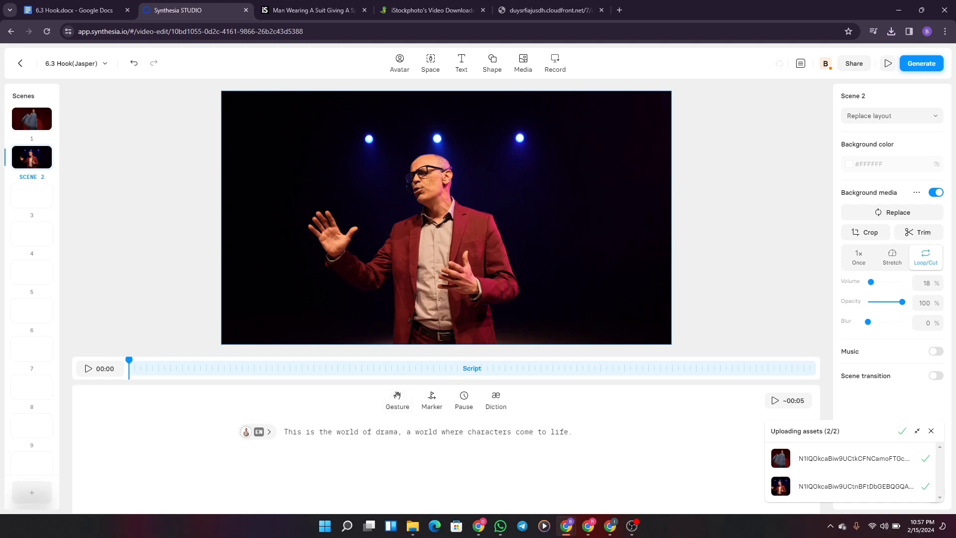
left_click(886, 65)
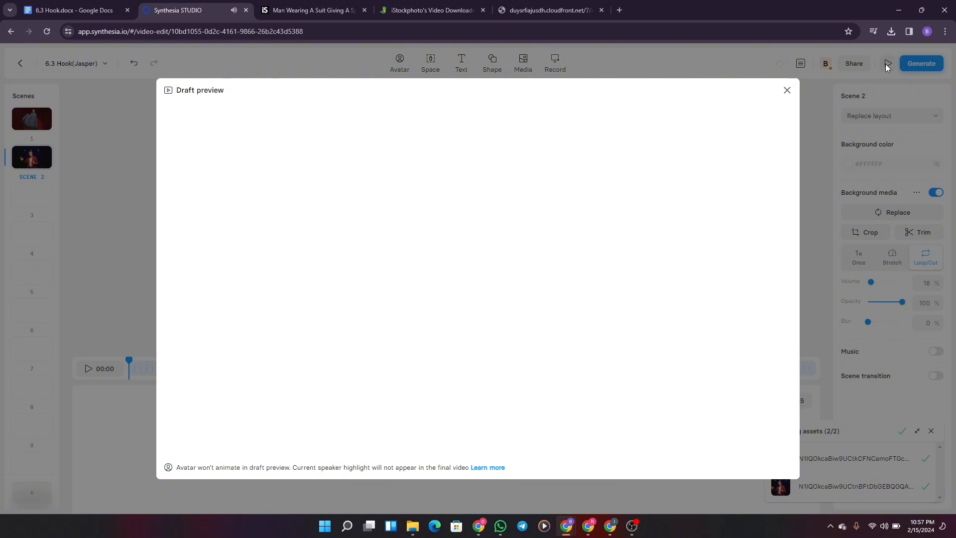
left_click(786, 90)
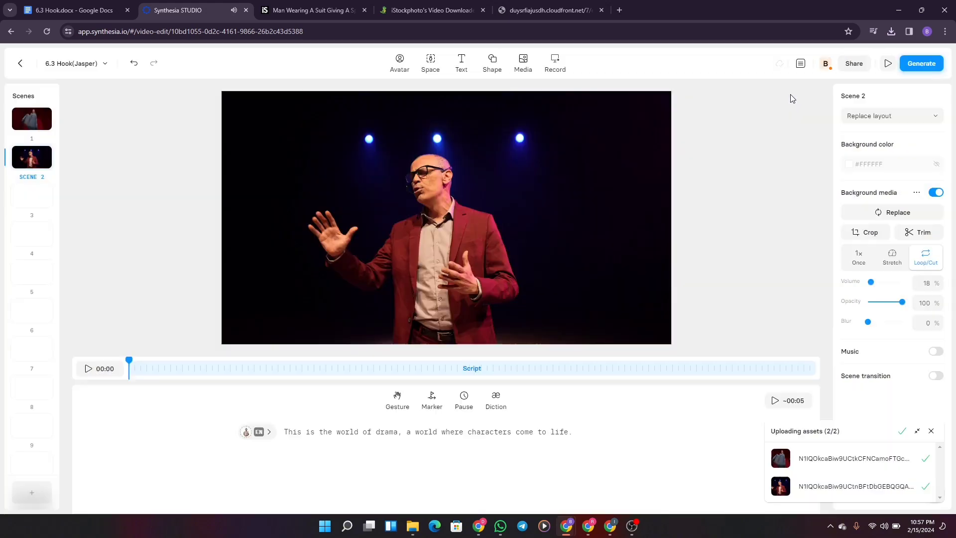
Select scene 3 and copy the phrase "student is reading a script" from the split-screen direction in the script document
left_click(34, 201)
left_click(70, 9)
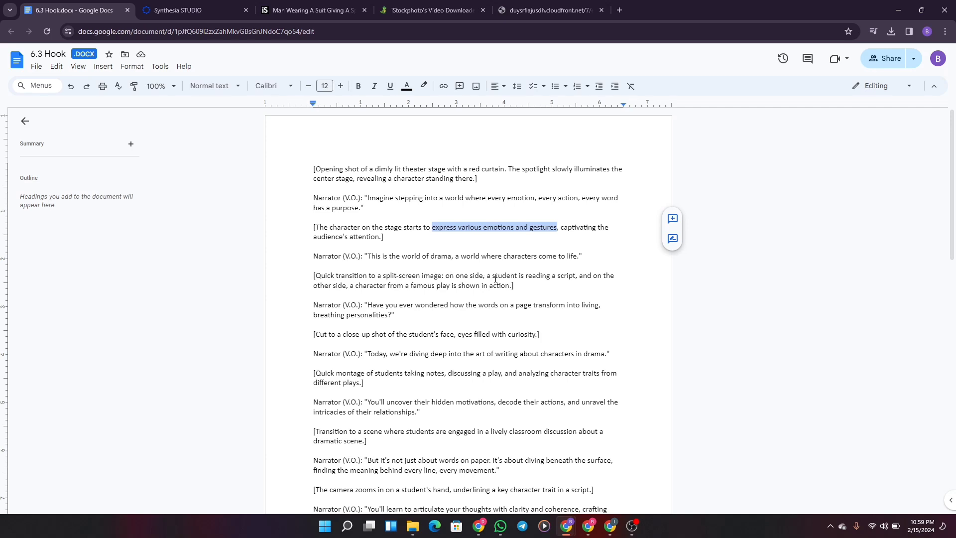
left_click_drag(493, 277, 576, 275)
key("ctrl+c")
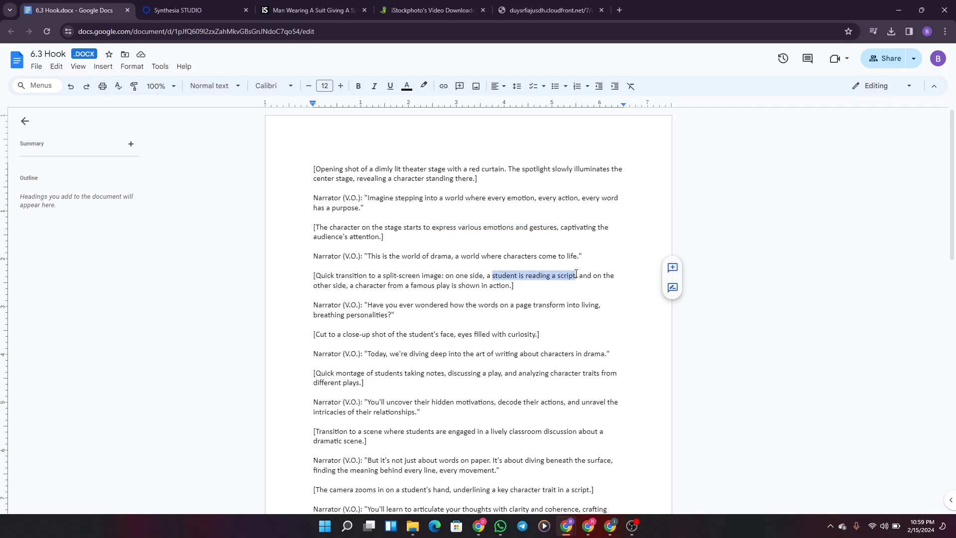
Search iStock videos for "student is reading a script" and browse the resulting clips
left_click(314, 10)
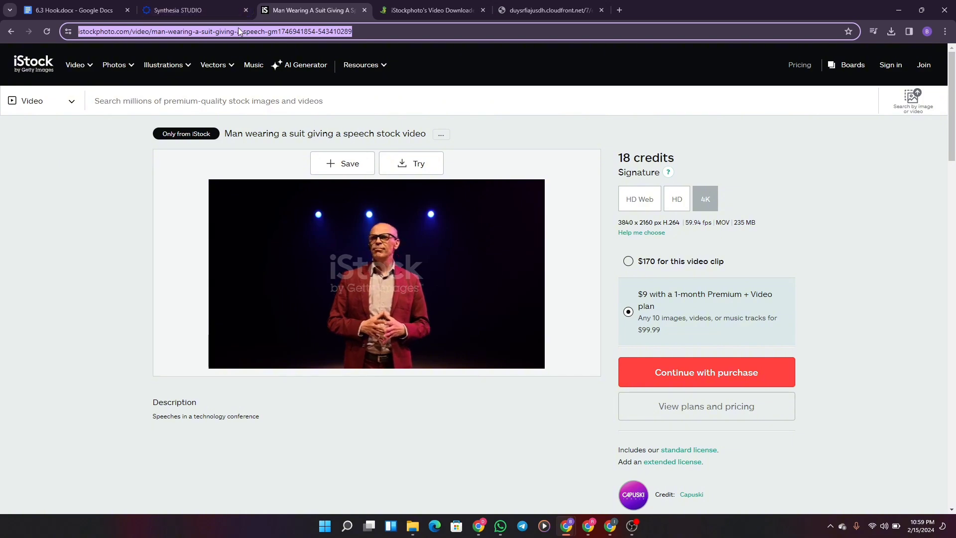
left_click(261, 93)
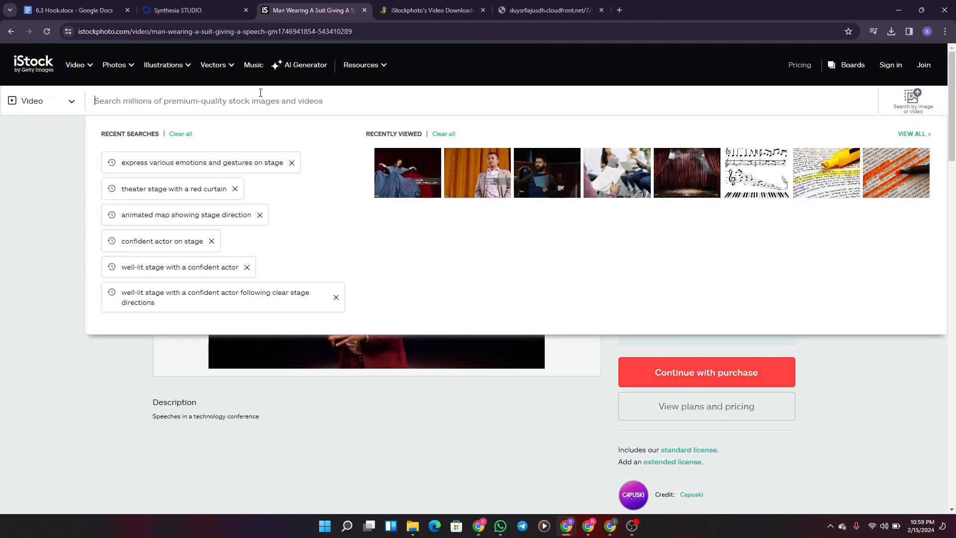
key("ctrl+v")
key("Return")
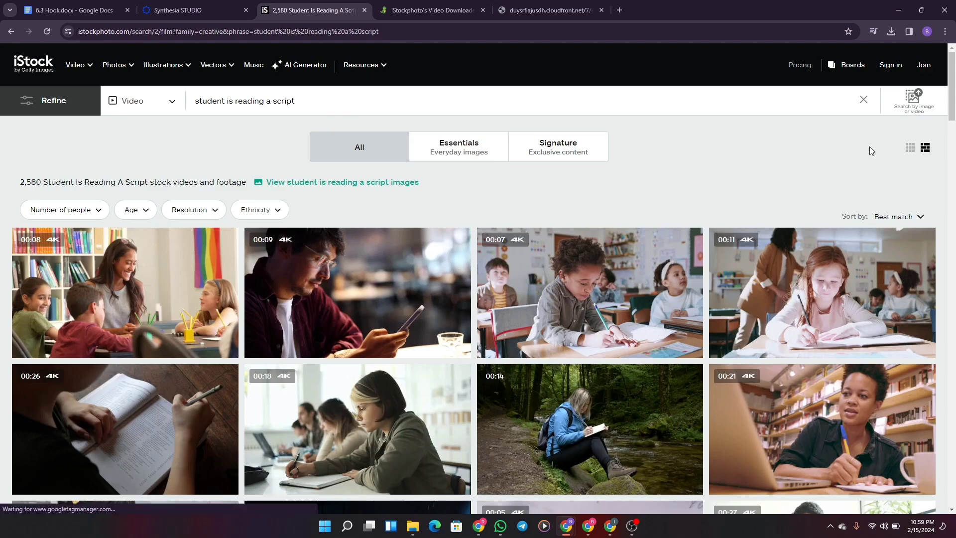
left_click_drag(951, 107, 953, 303)
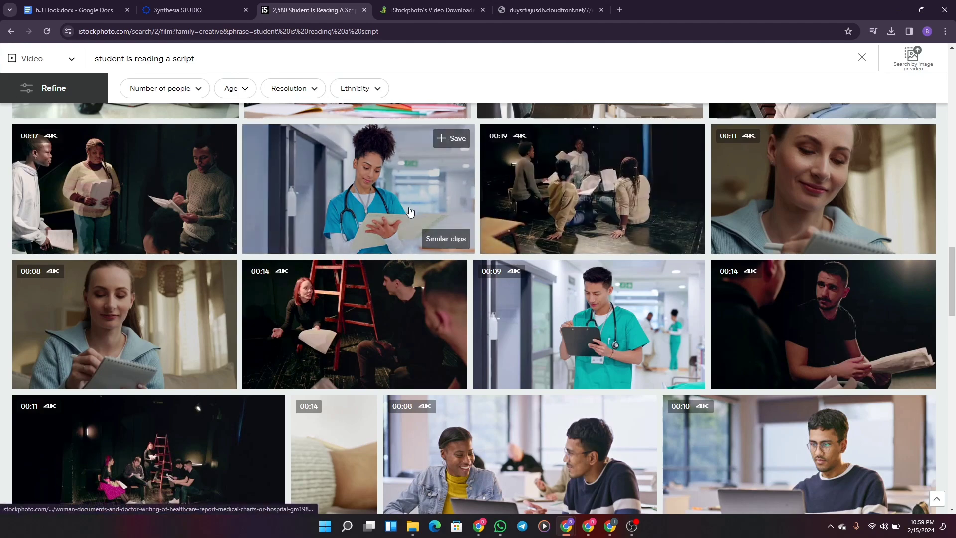
left_click_drag(954, 313, 953, 129)
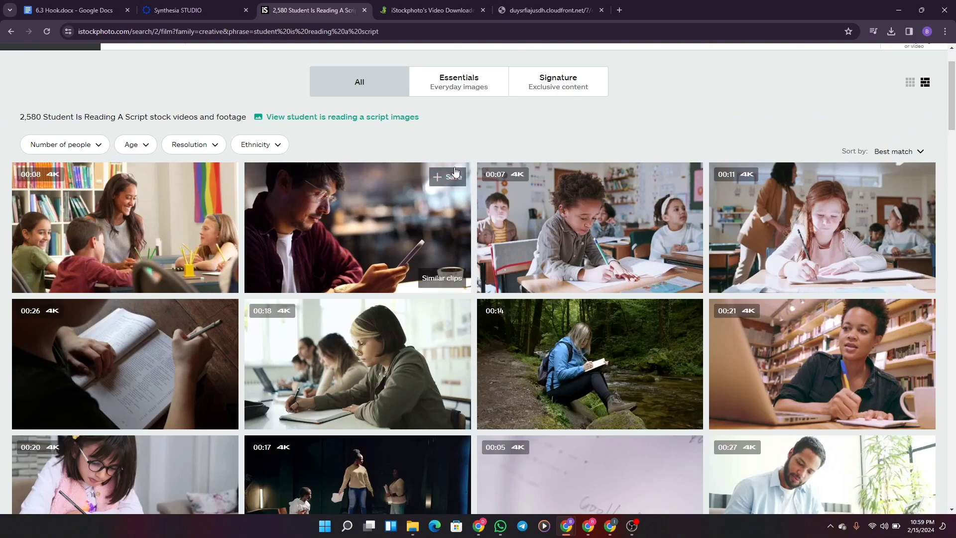
Switch the "student is reading a script" search from videos to images and look through the pictures
left_click(398, 120)
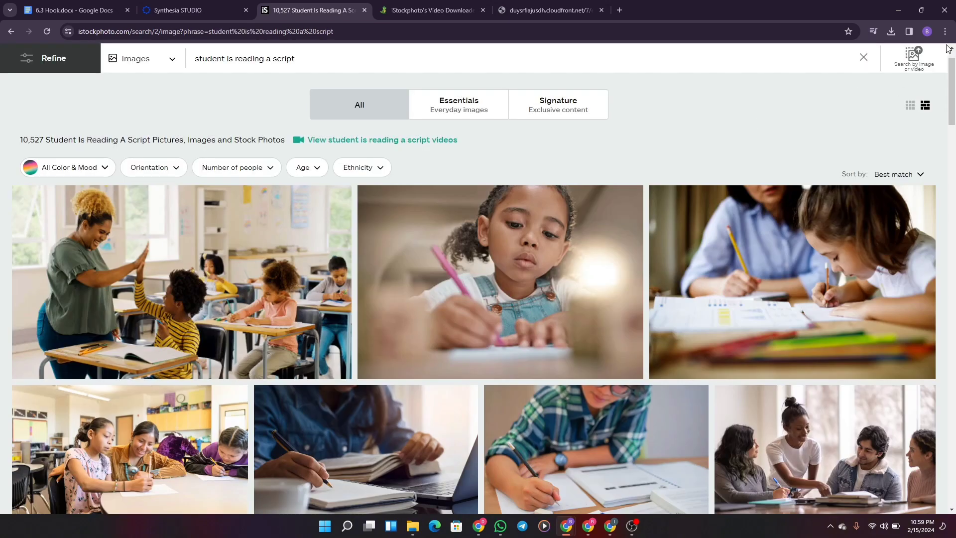
left_click_drag(953, 83, 954, 295)
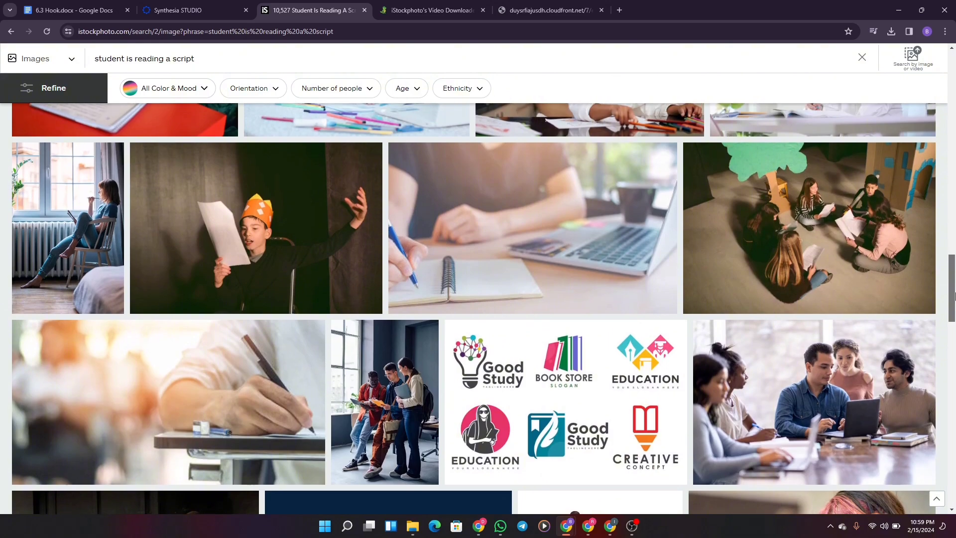
left_click_drag(954, 295, 763, 213)
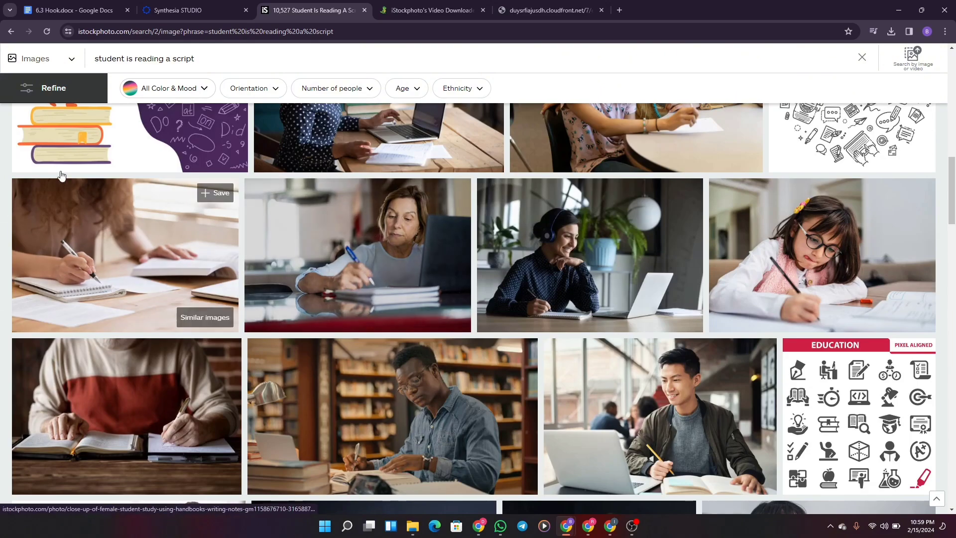
Change the image search to "A person is reading a script" and look through the results for a suitable picture
double_click(124, 56)
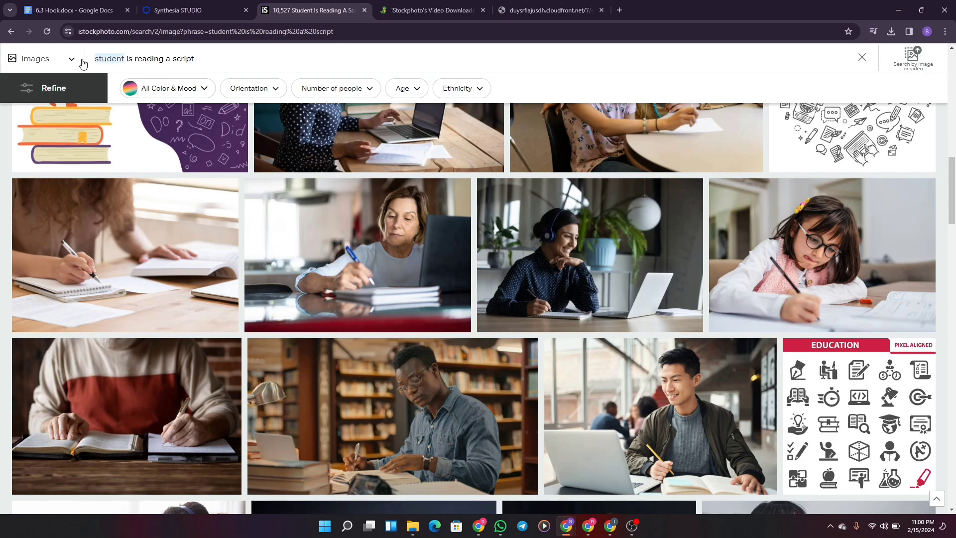
type("A ")
type("person")
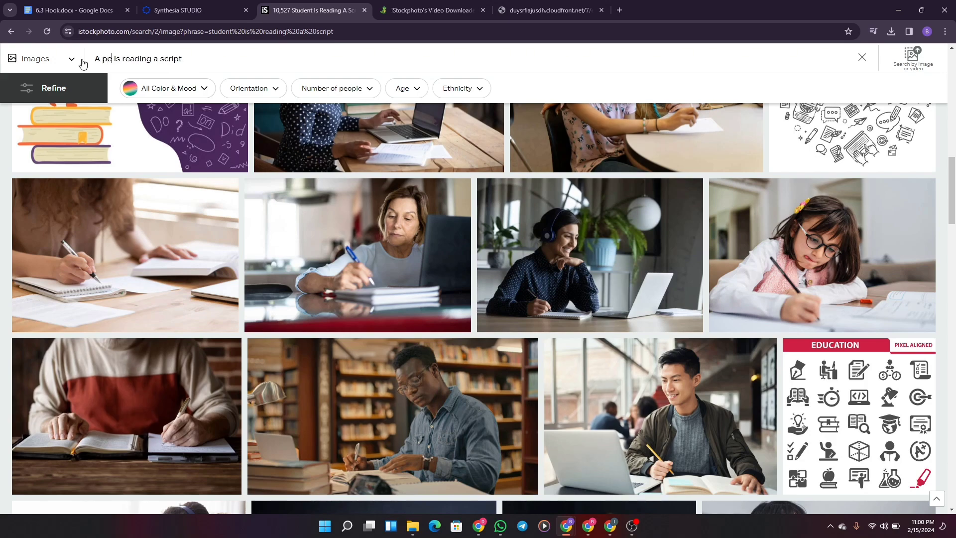
key("Return")
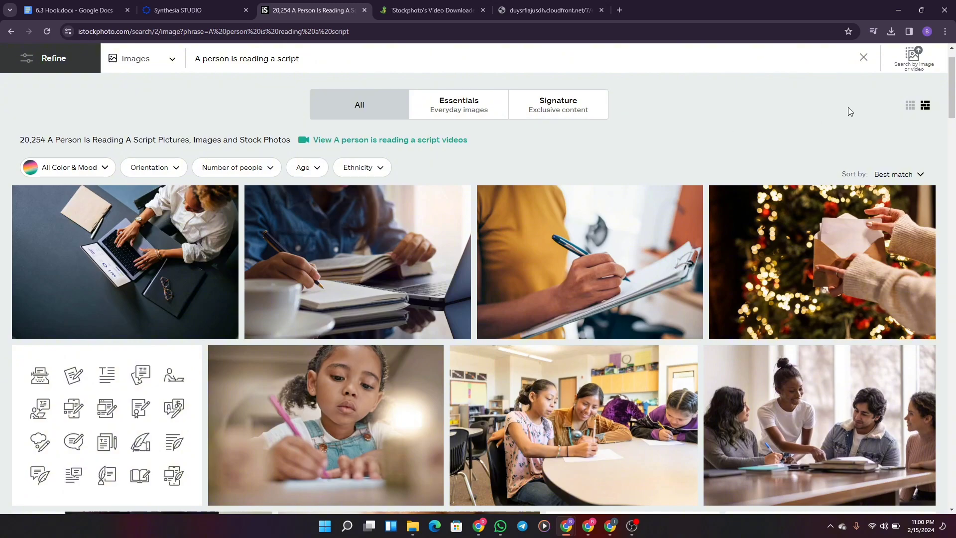
left_click_drag(954, 93, 954, 419)
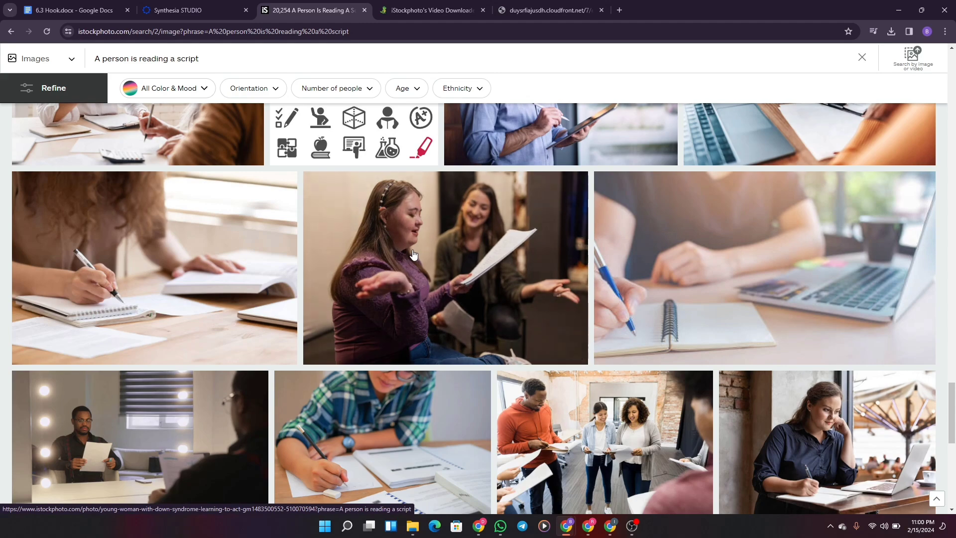
Go to the second page of the "A person is reading a script" images and open the photo of the seated actor on stage
left_click_drag(954, 397, 954, 431)
left_click(503, 438)
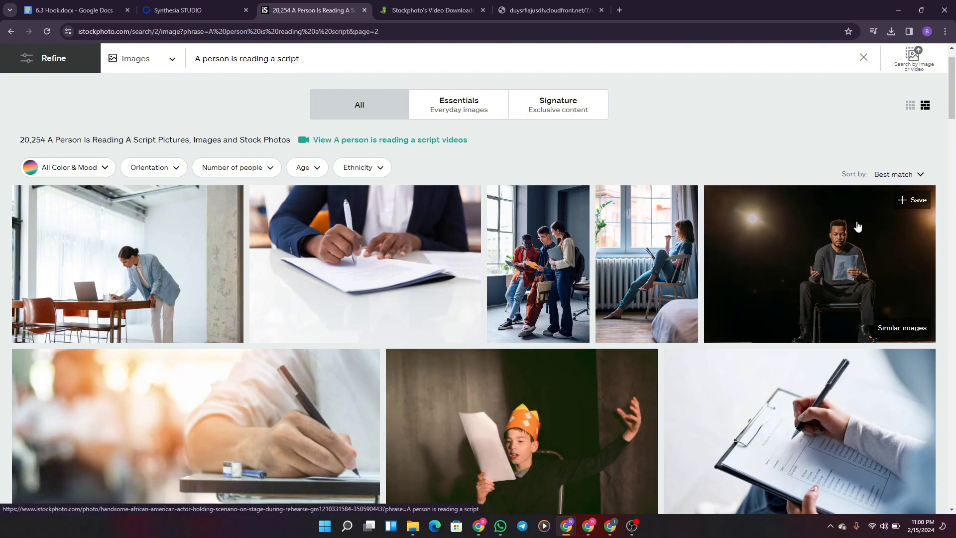
left_click_drag(952, 103, 952, 60)
left_click(817, 275)
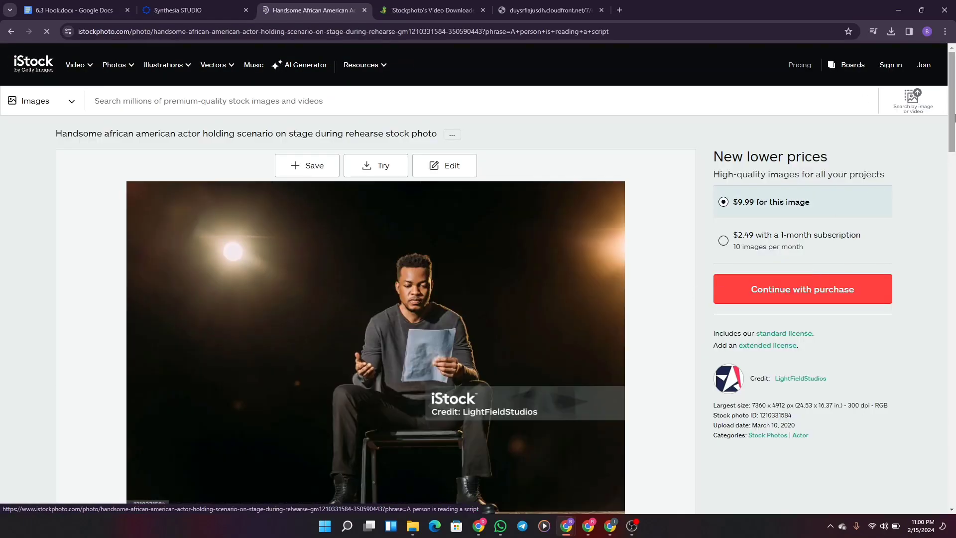
Look through the similar images and open the photo of the actress in a denim shirt rehearsing with script pages
left_click_drag(951, 128, 954, 254)
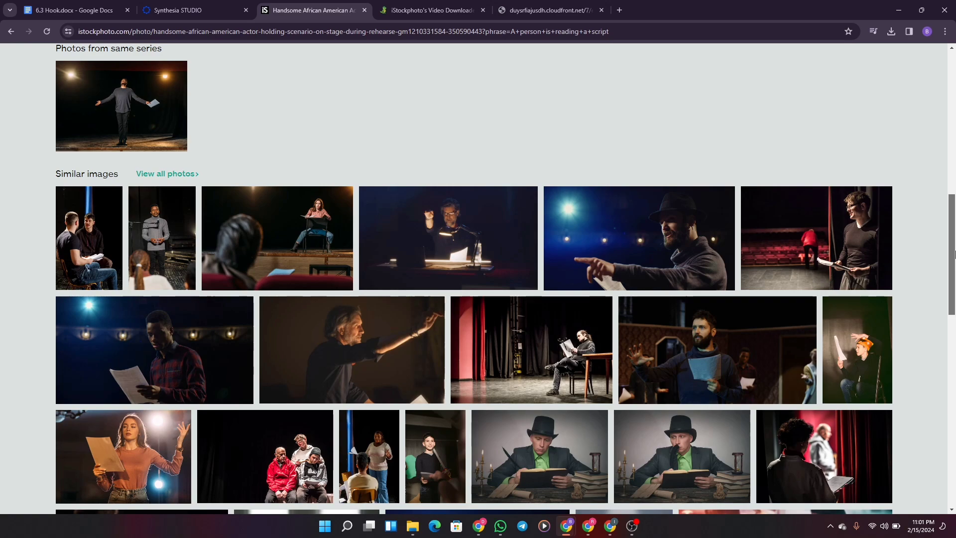
left_click_drag(954, 255, 954, 332)
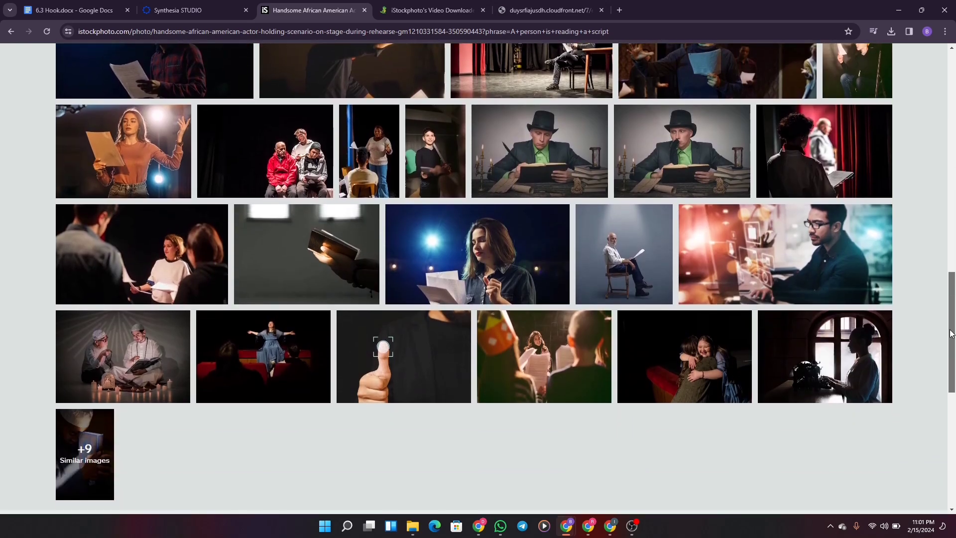
left_click(514, 277)
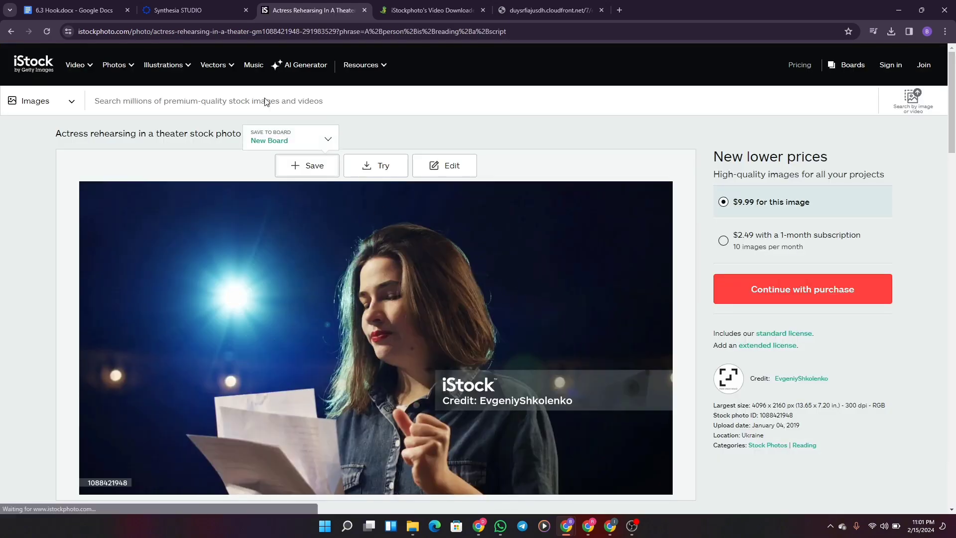
Copy the web address of the "Actress rehearsing in a theater" stock photo page
left_click(221, 31)
right_click(221, 31)
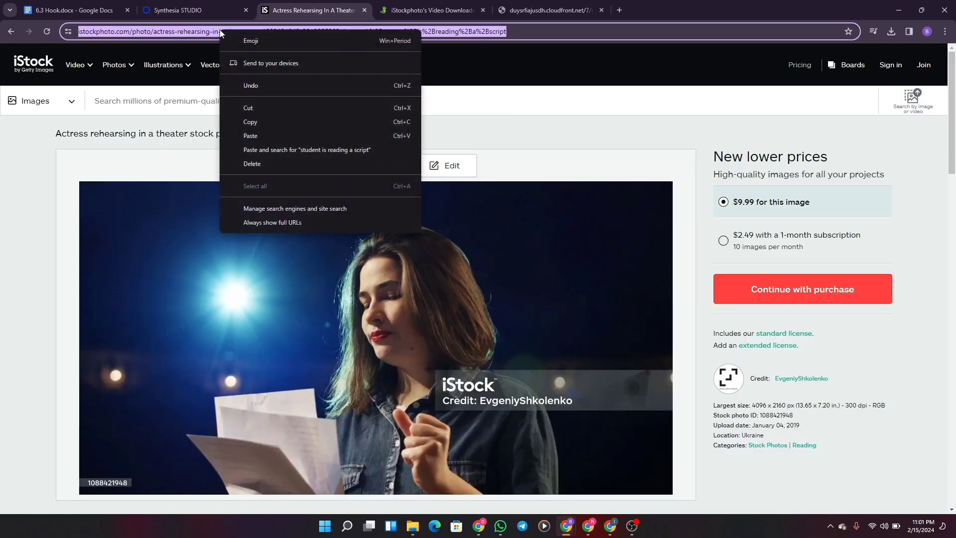
left_click(250, 122)
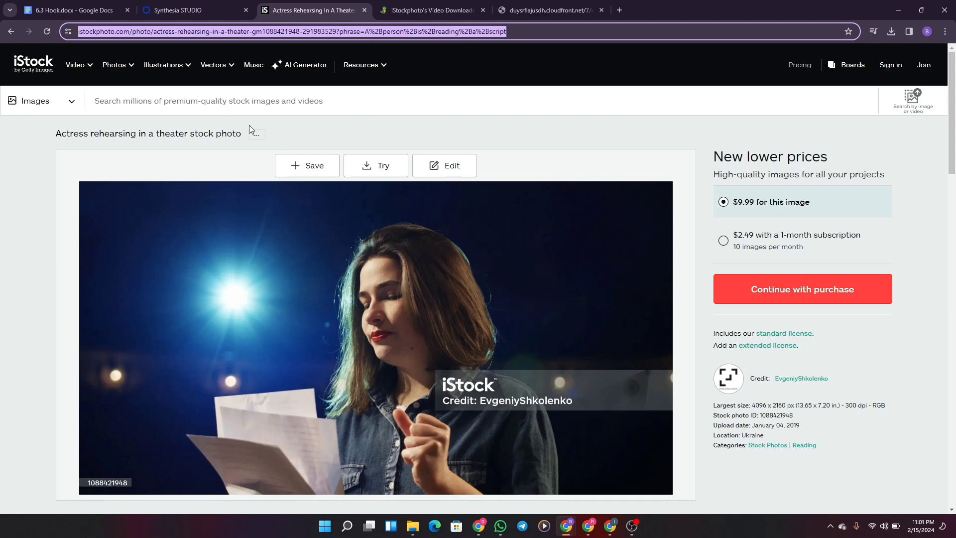
right_click(224, 31)
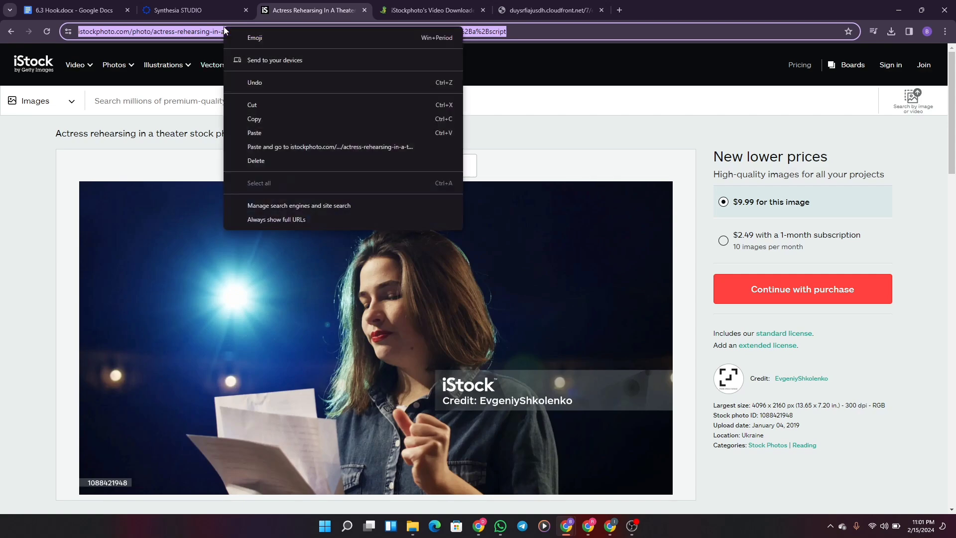
left_click(256, 123)
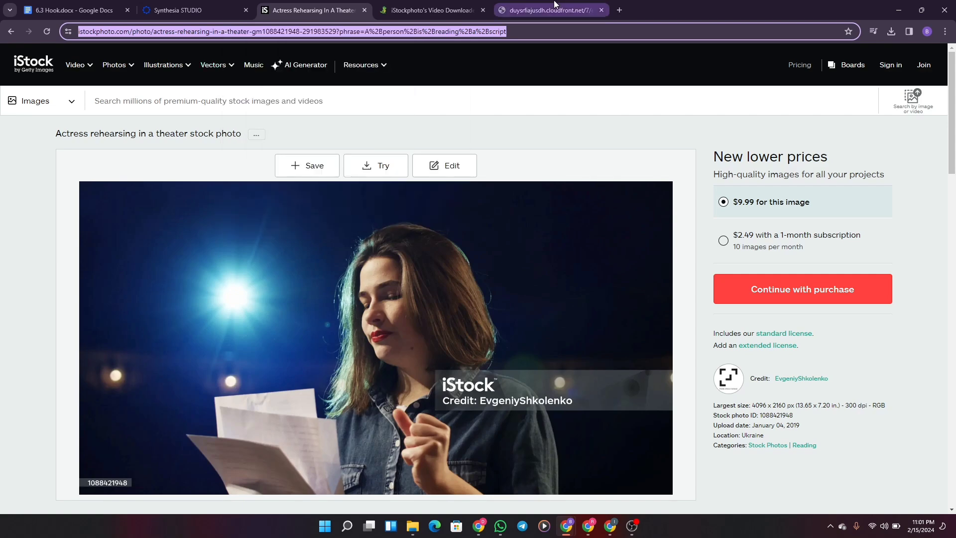
Search Google in a new tab for "download istock images without watermark"
left_click(618, 12)
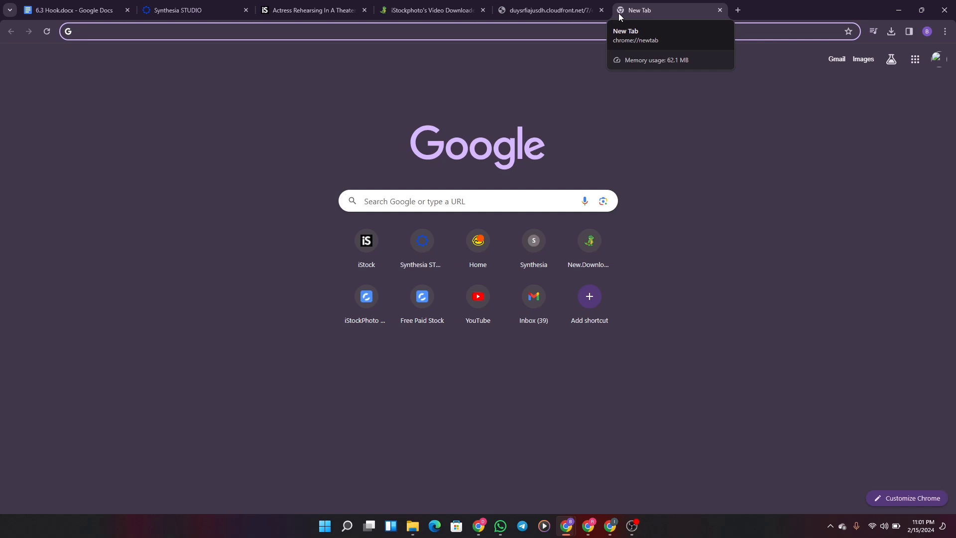
type("download")
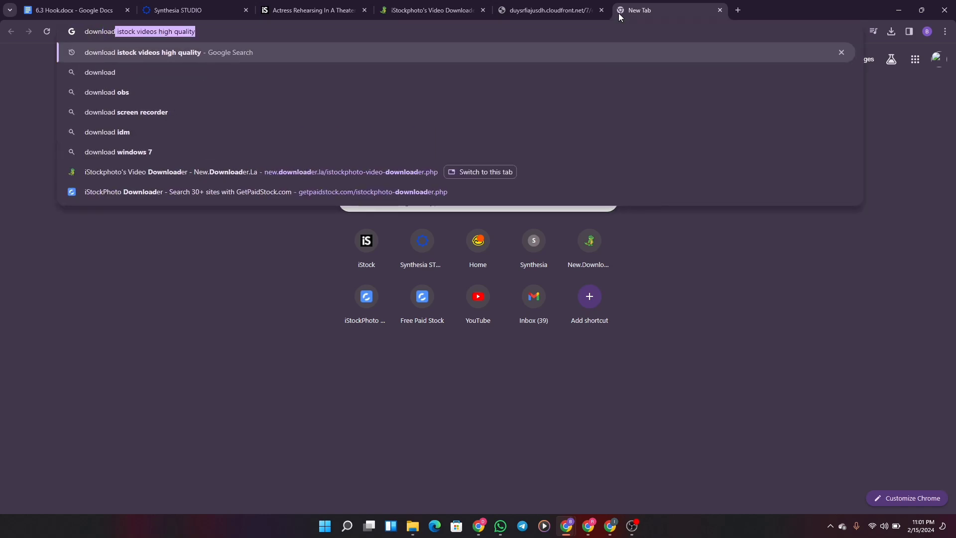
key("Return")
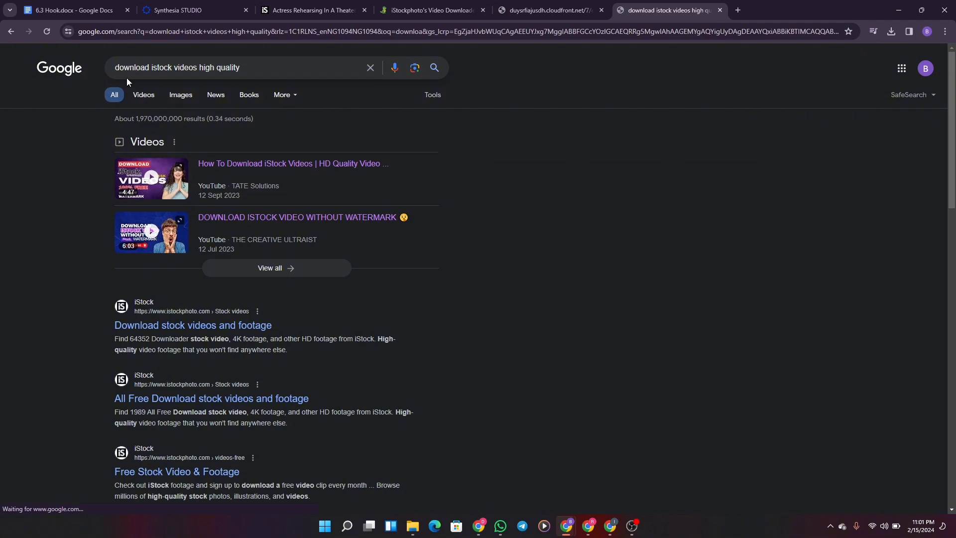
left_click(174, 68)
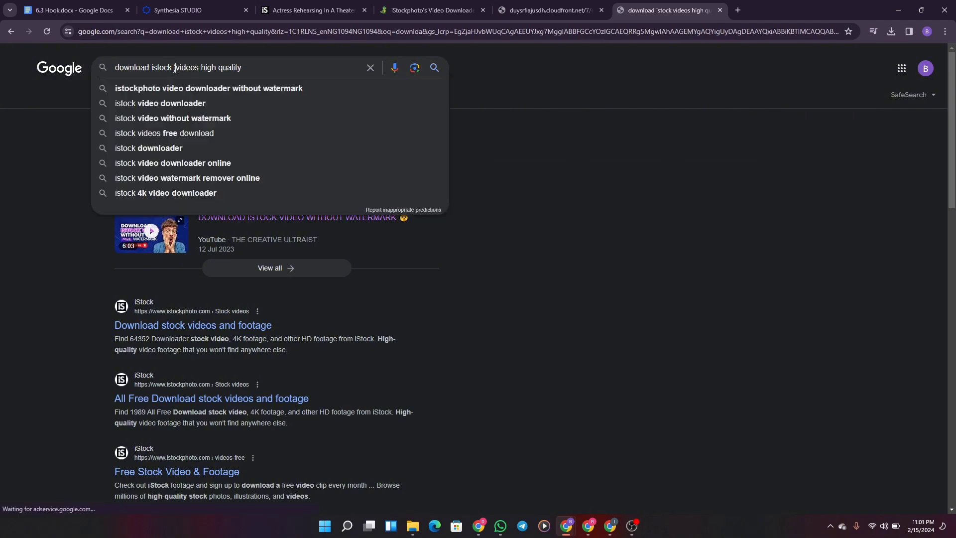
type("images")
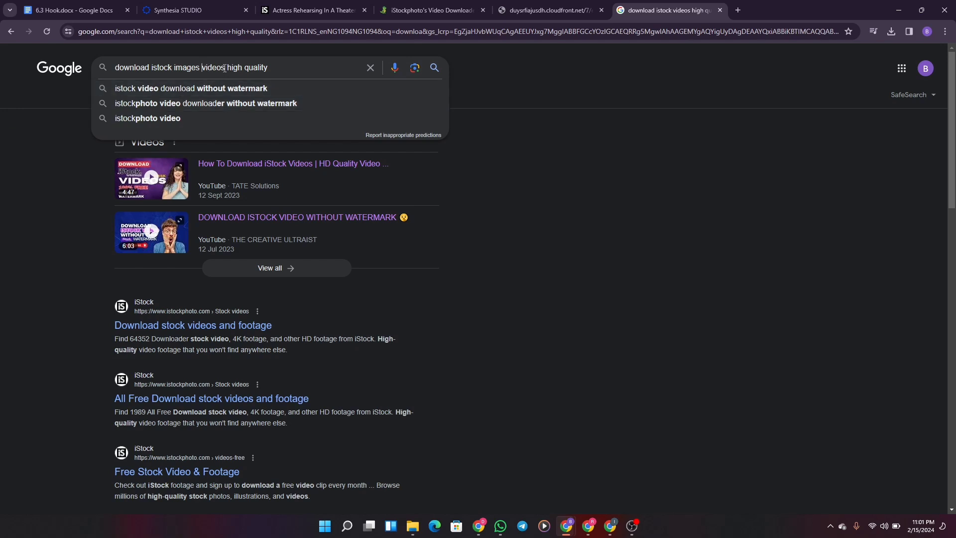
left_click_drag(276, 64, 203, 68)
type("without")
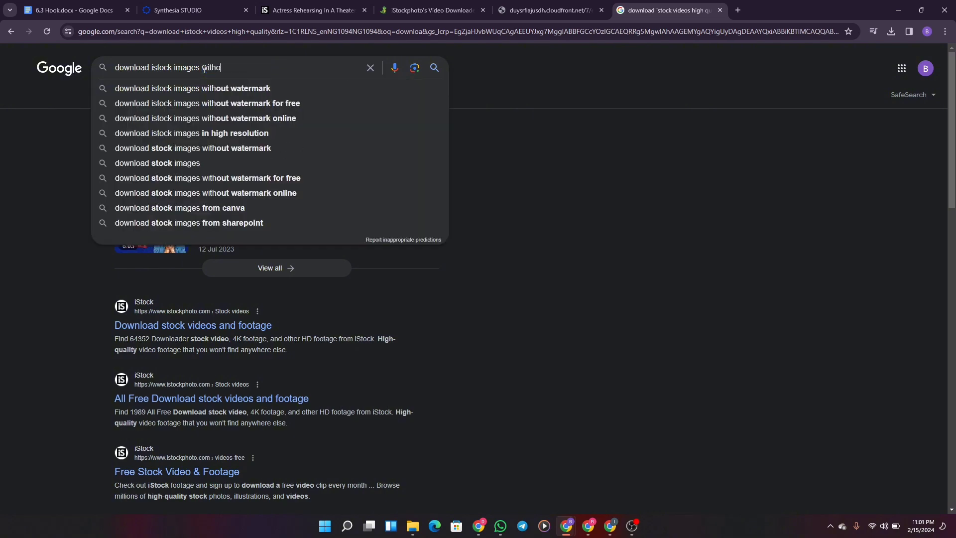
left_click(219, 93)
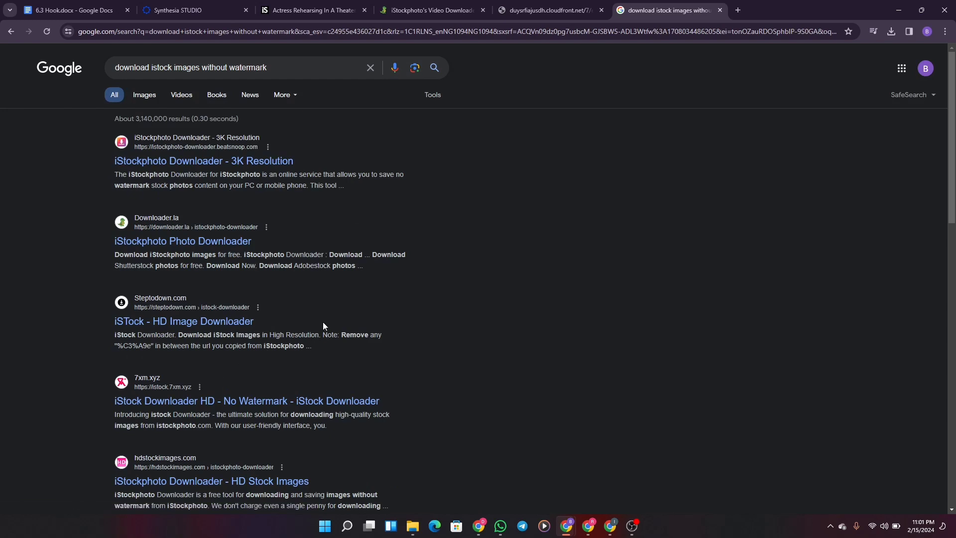
Open the Steptodown "iSTock - HD Image Downloader" result in its own tab and switch to it
right_click(190, 330)
left_click(204, 339)
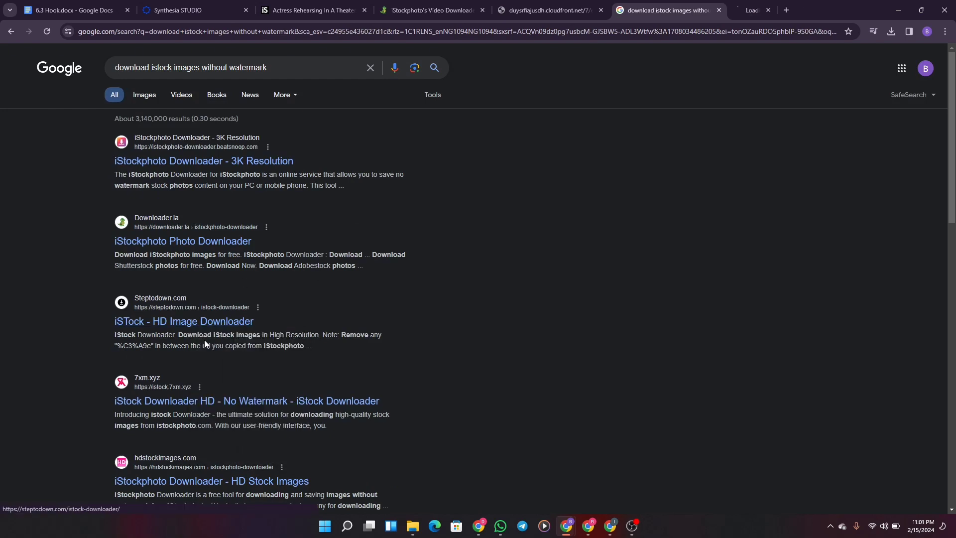
left_click(770, 8)
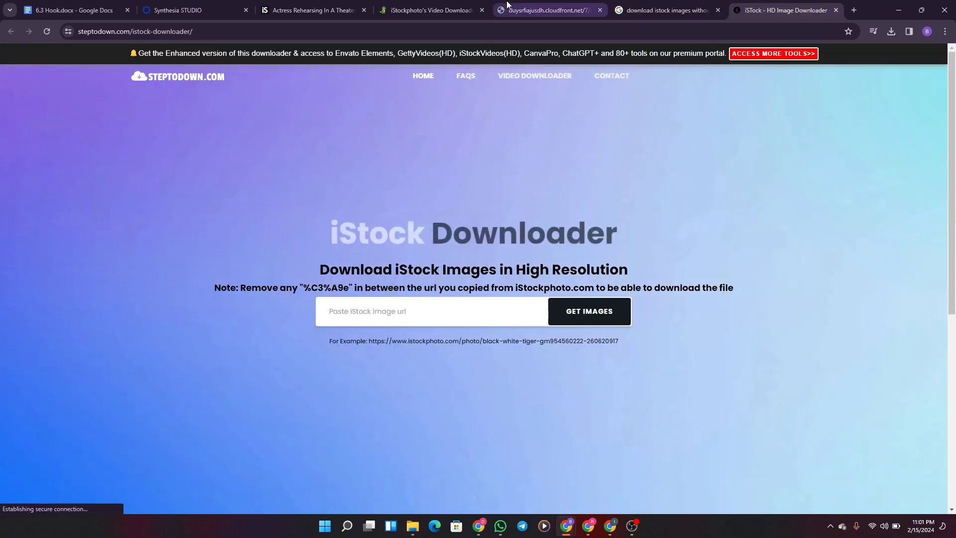
Copy the actress photo's iStock address again and submit it to the Steptodown iStock Downloader to fetch the image
left_click(329, 8)
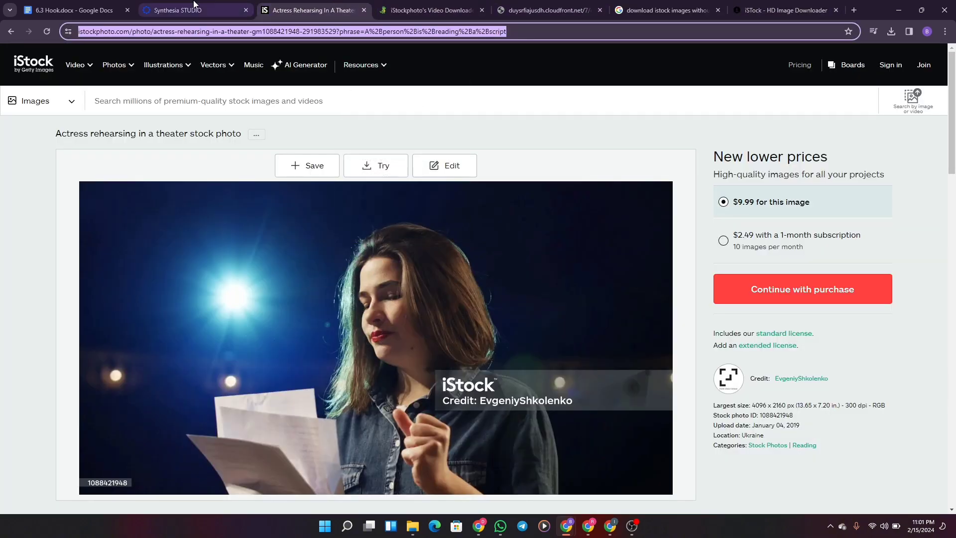
right_click(199, 32)
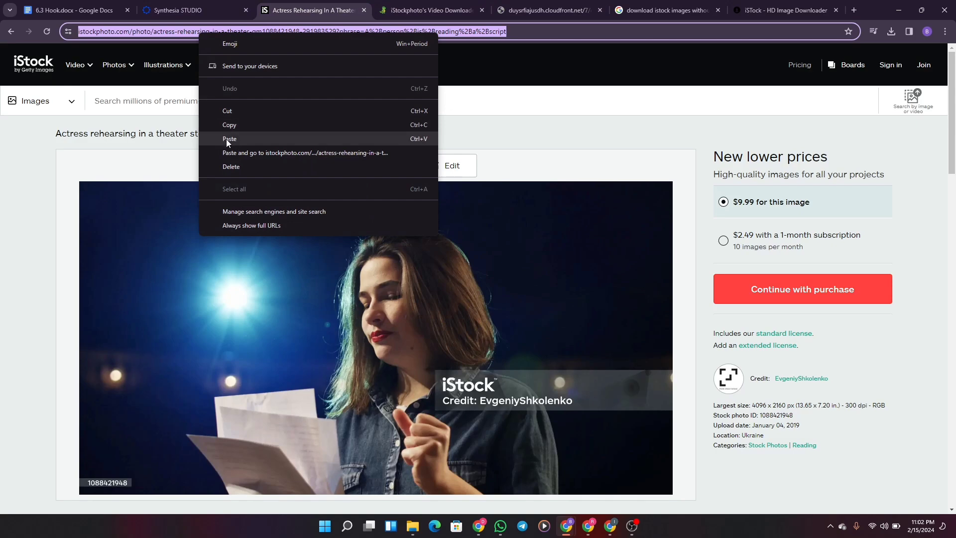
left_click(243, 125)
left_click(784, 10)
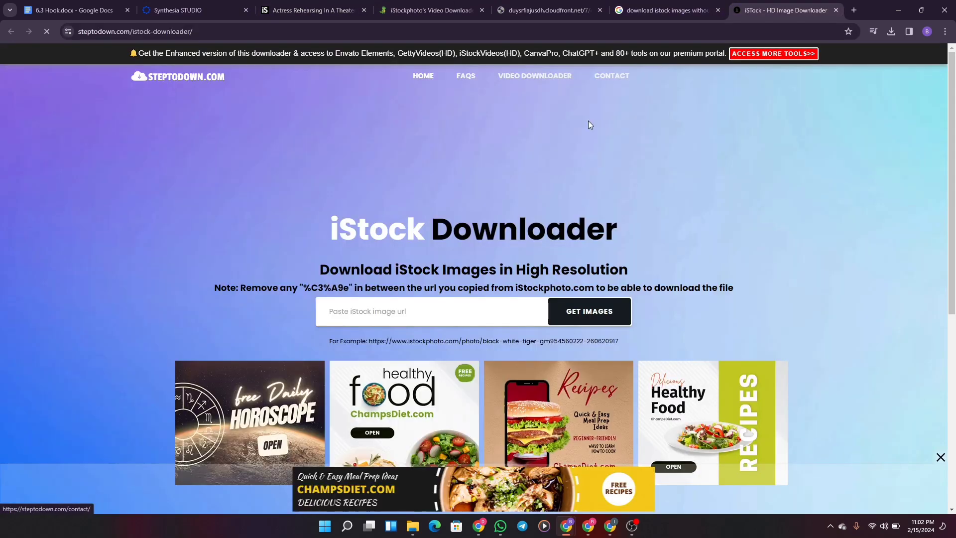
left_click(393, 319)
key("ctrl+v")
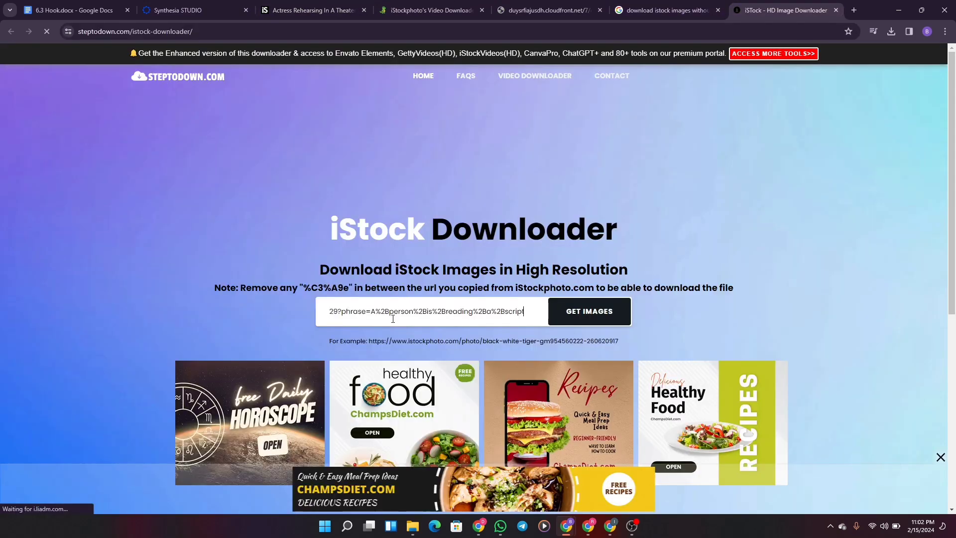
left_click(588, 308)
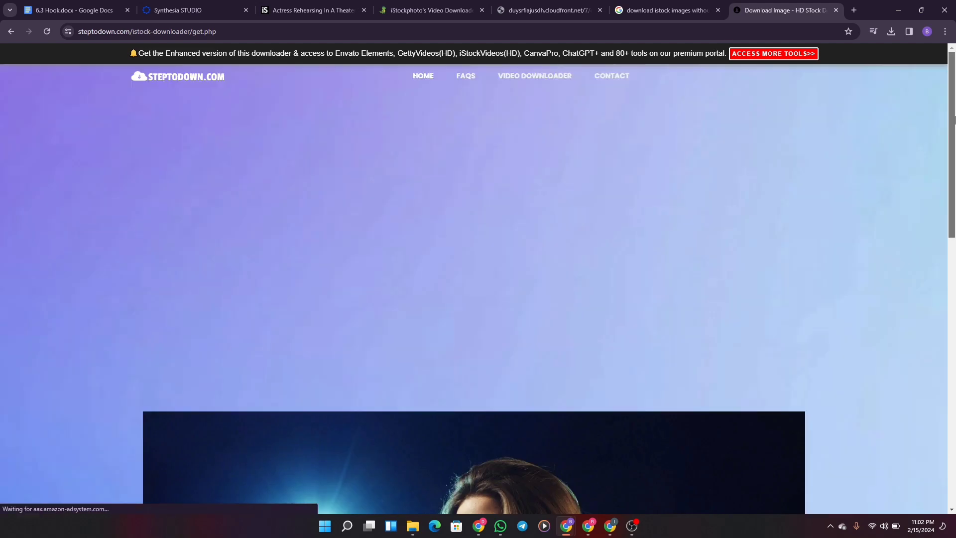
Download the fetched 2080 x 2080 actress image from Steptodown
left_click_drag(955, 97, 955, 256)
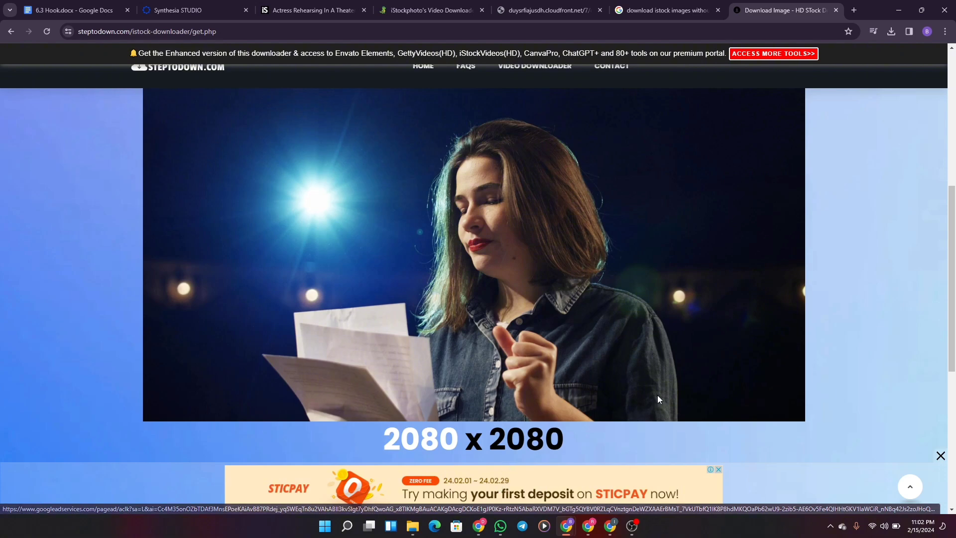
left_click_drag(953, 264, 953, 297)
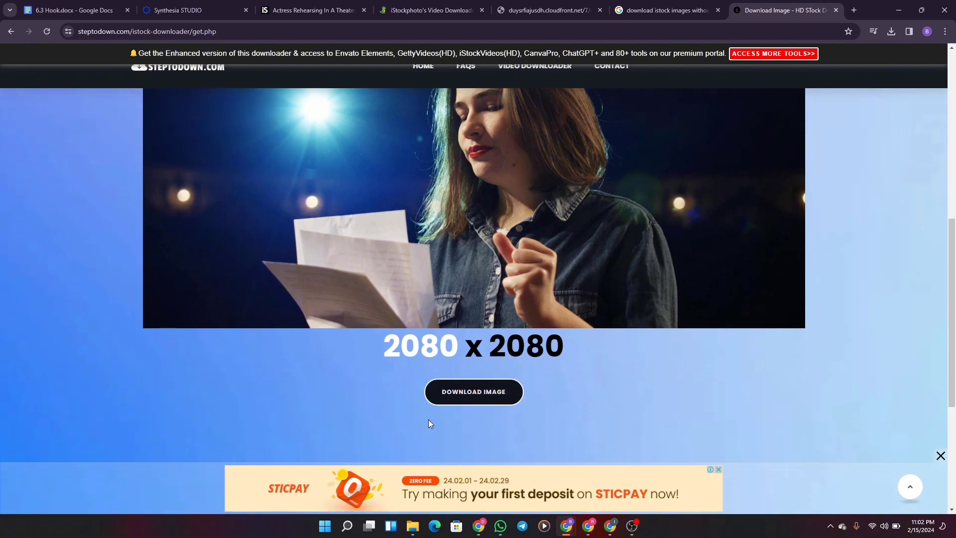
left_click(463, 391)
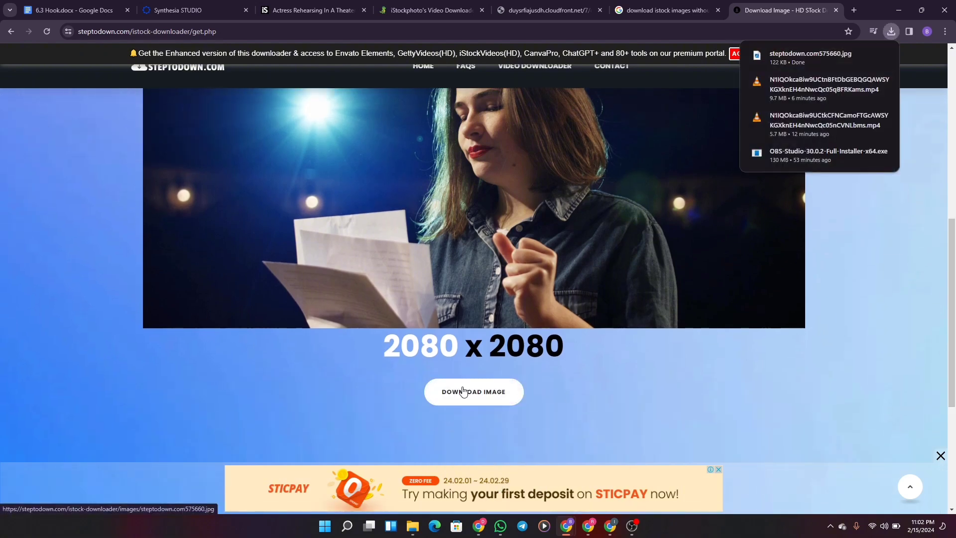
Return to the script document and select the phrase "character from a famous play" in the split-screen direction for copying
left_click(309, 10)
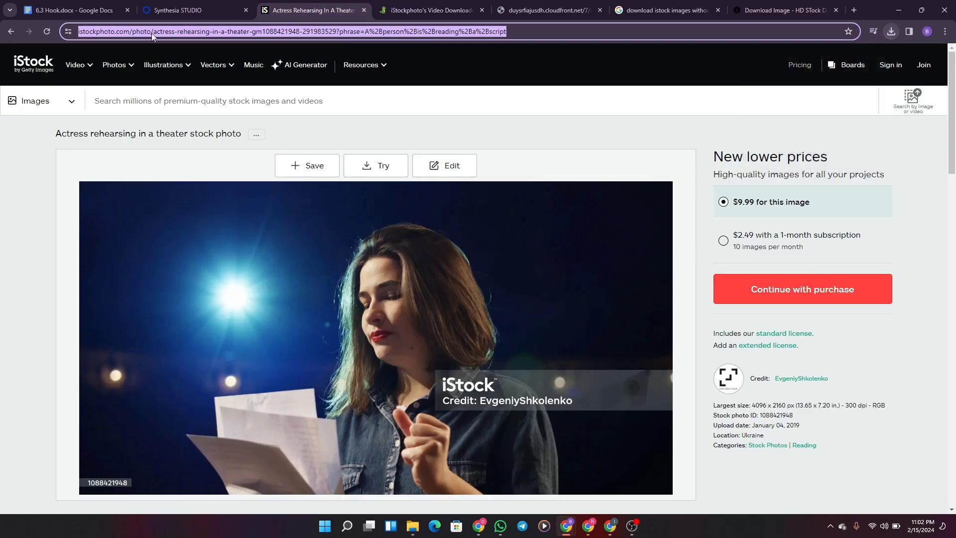
left_click(78, 10)
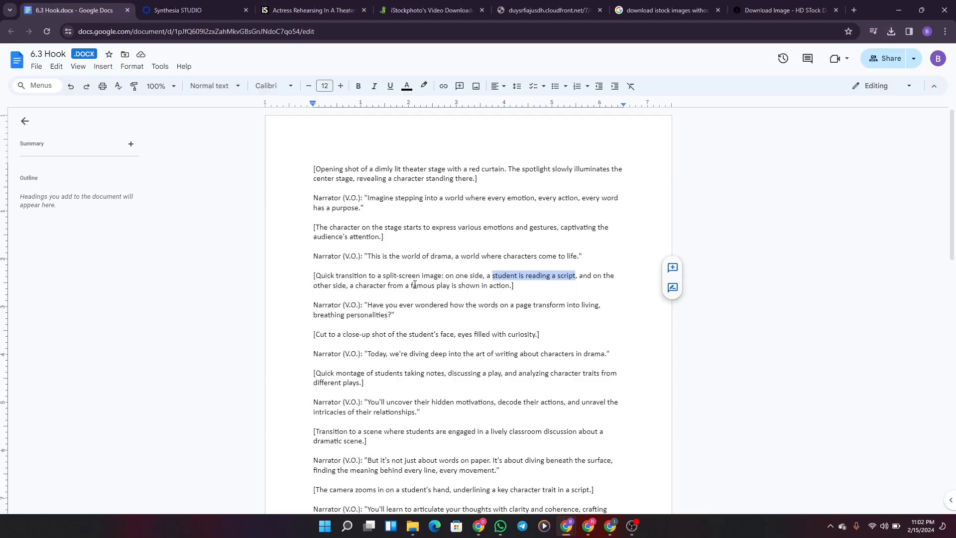
left_click(412, 284)
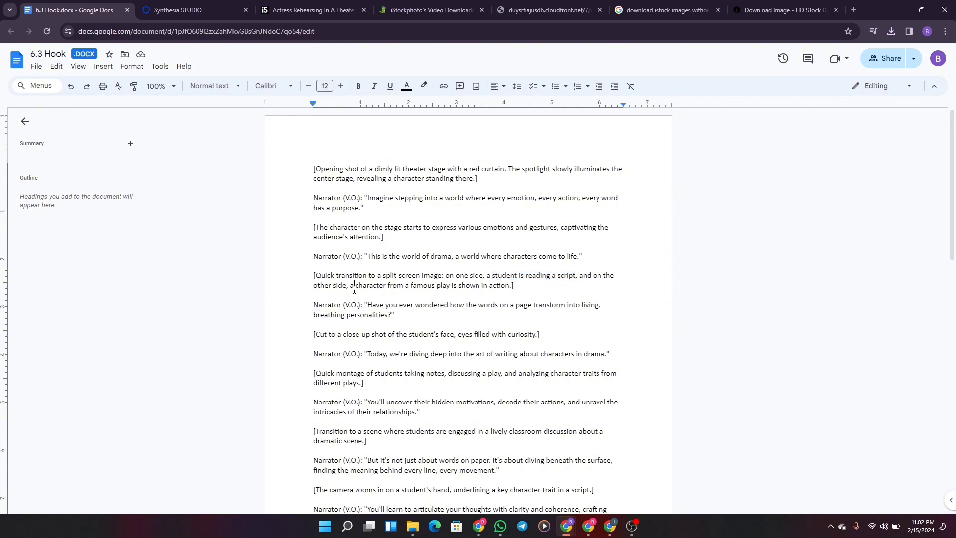
left_click_drag(354, 290, 449, 286)
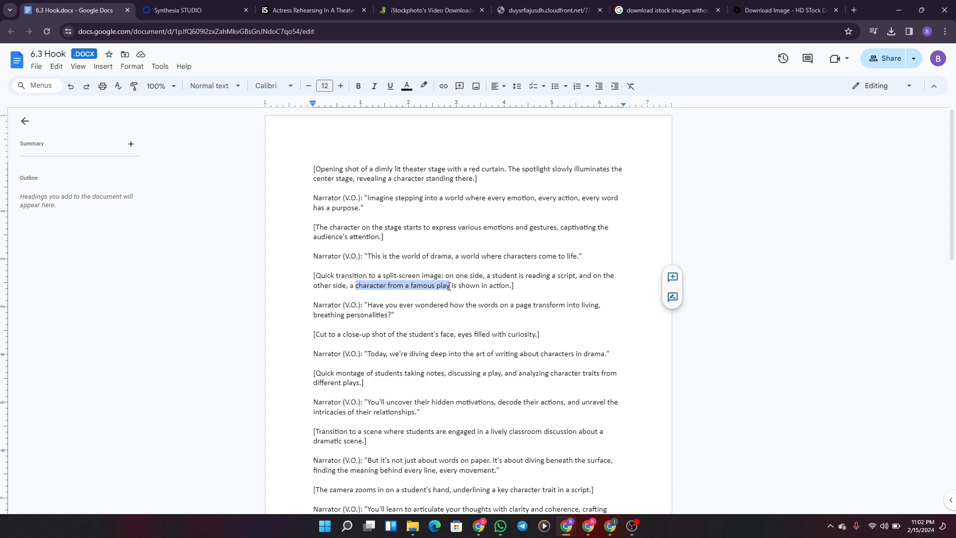
Search iStock images for "character from a famous play" and look through the first two pages of results
left_click(296, 11)
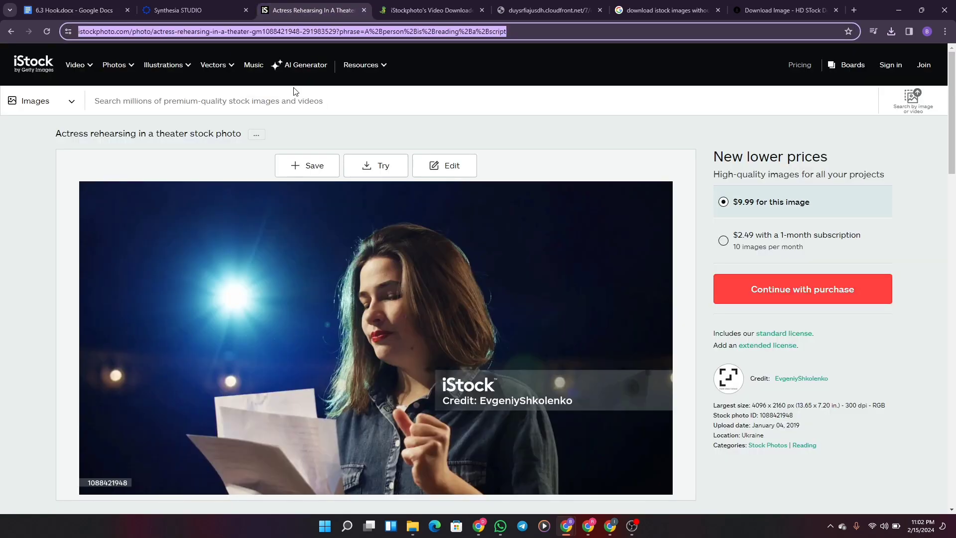
left_click(293, 101)
key("ctrl+v")
key("Return")
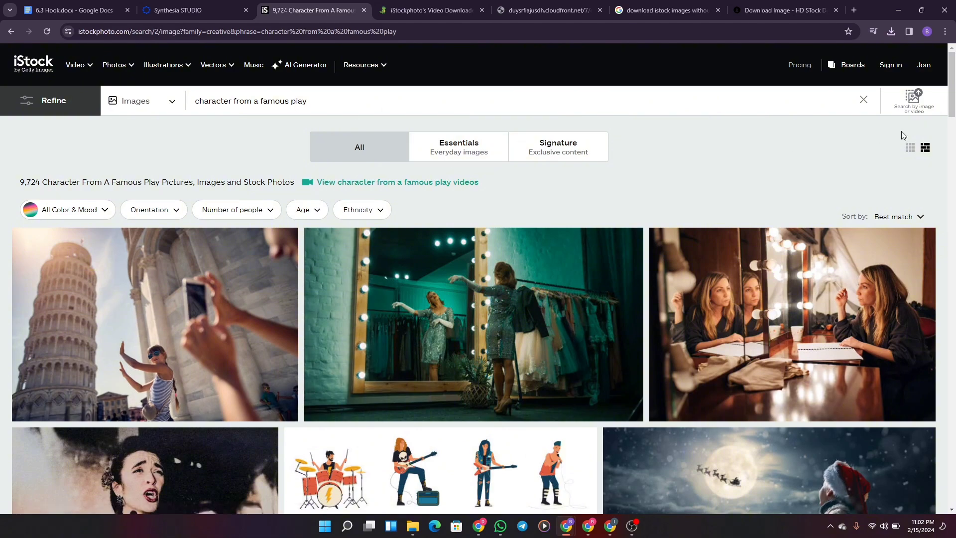
left_click_drag(954, 102, 953, 461)
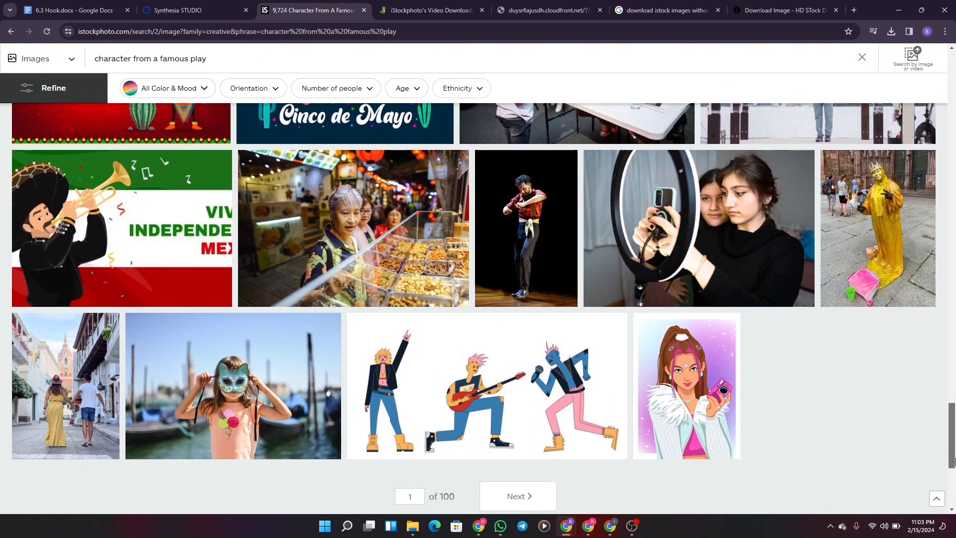
left_click(519, 497)
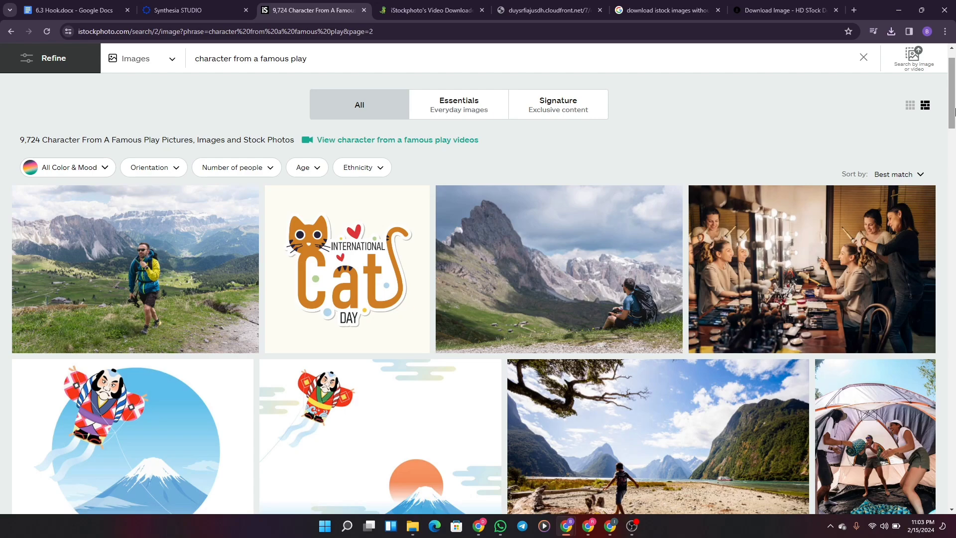
left_click_drag(953, 110, 424, 84)
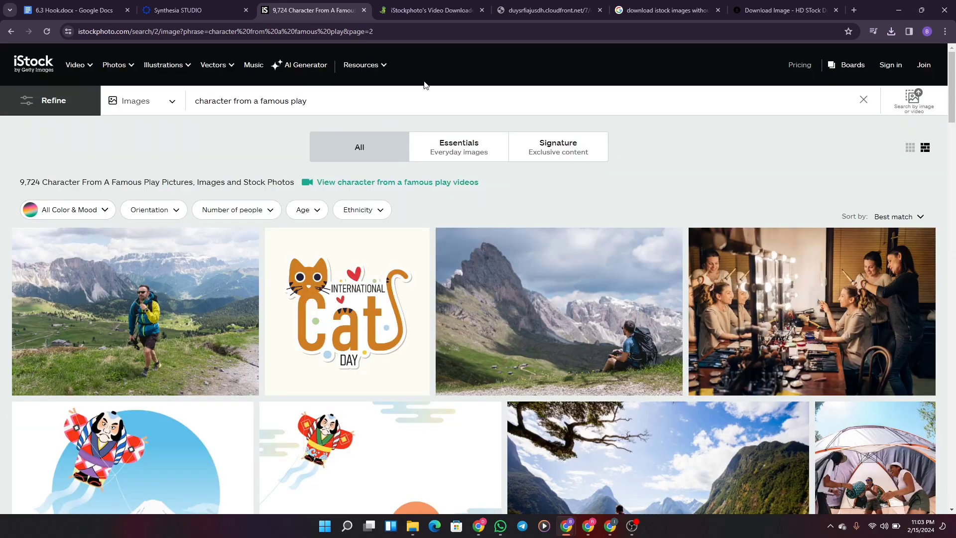
Return to the first page of "character from a famous play" results and open the opera singer photo
left_click(14, 37)
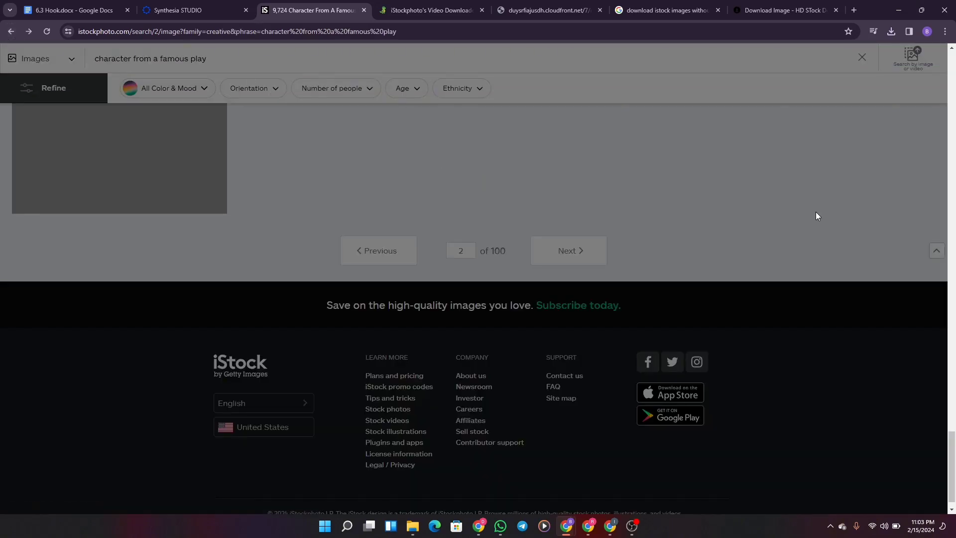
left_click(952, 317)
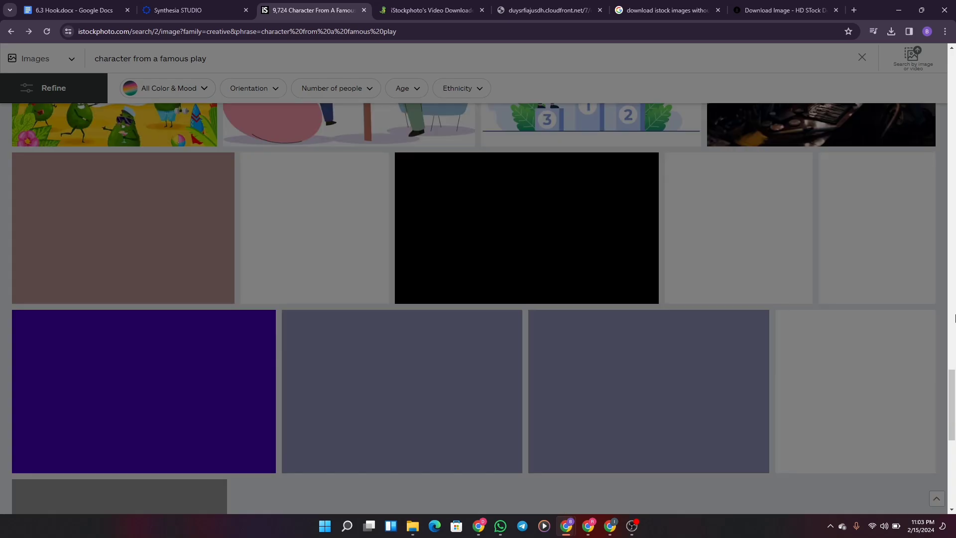
left_click_drag(952, 317, 934, 54)
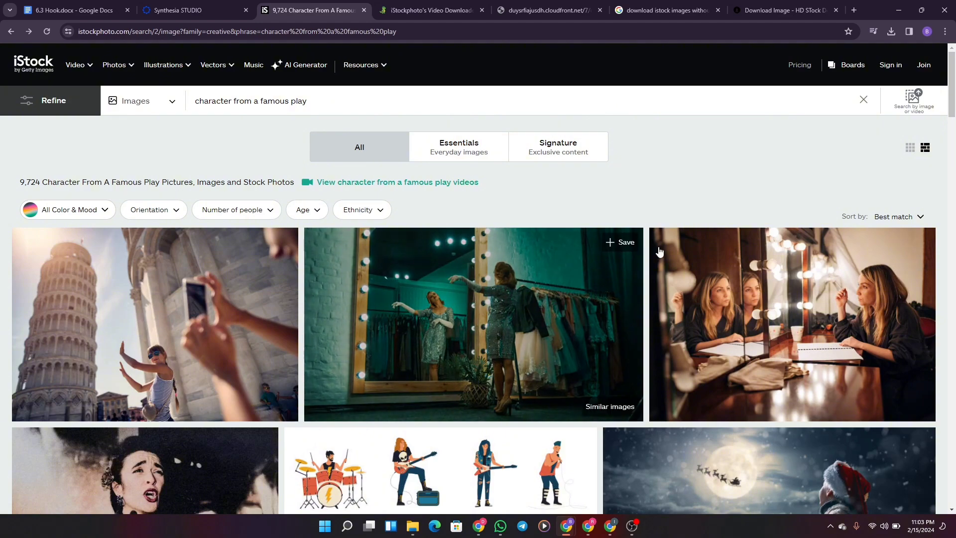
left_click(176, 484)
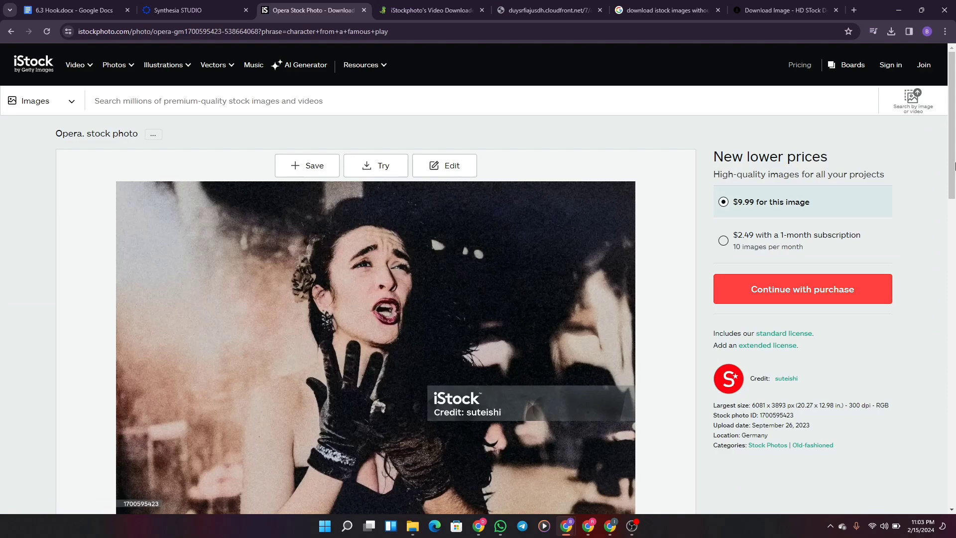
Look over the opera photo's page with its similar images and copy the page's address
scroll(955, 238, "down", 10)
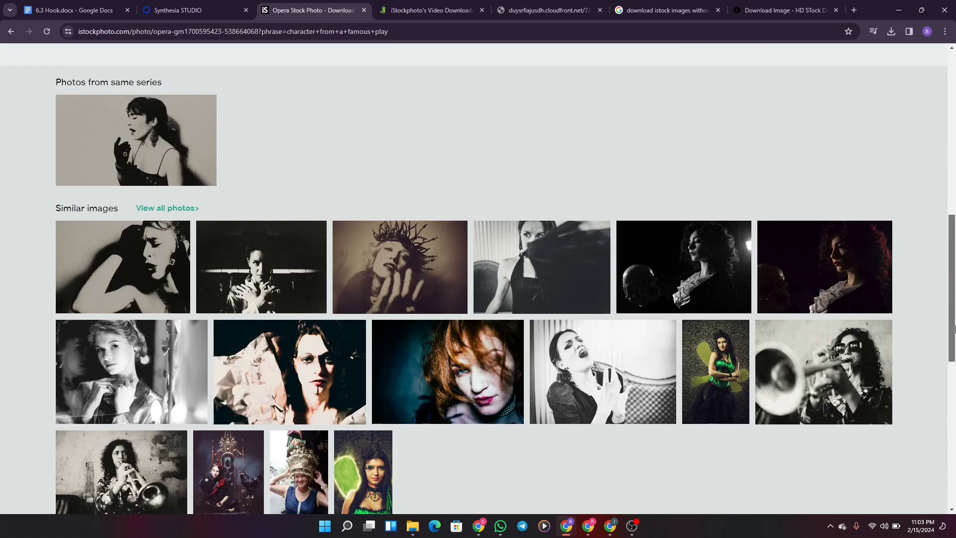
left_click_drag(955, 329, 916, 111)
left_click(228, 25)
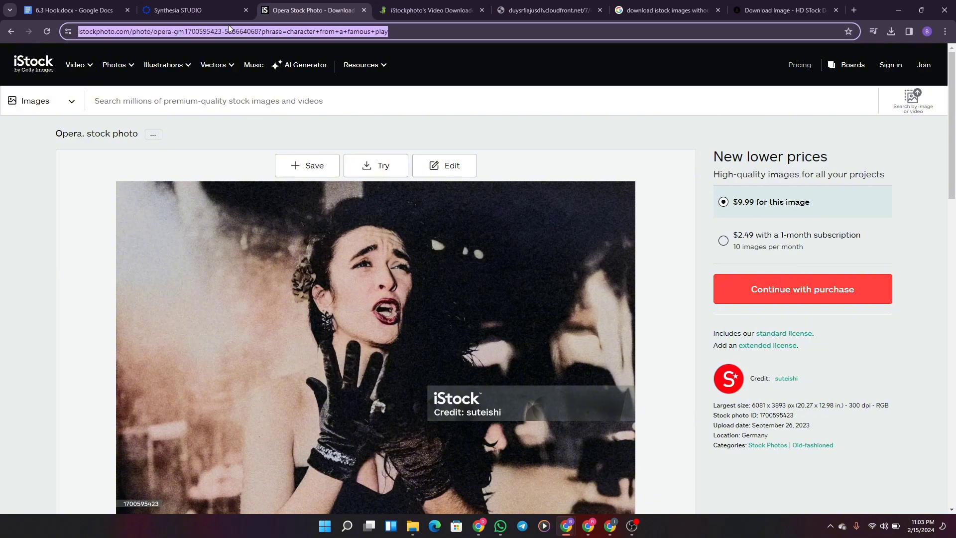
right_click(228, 34)
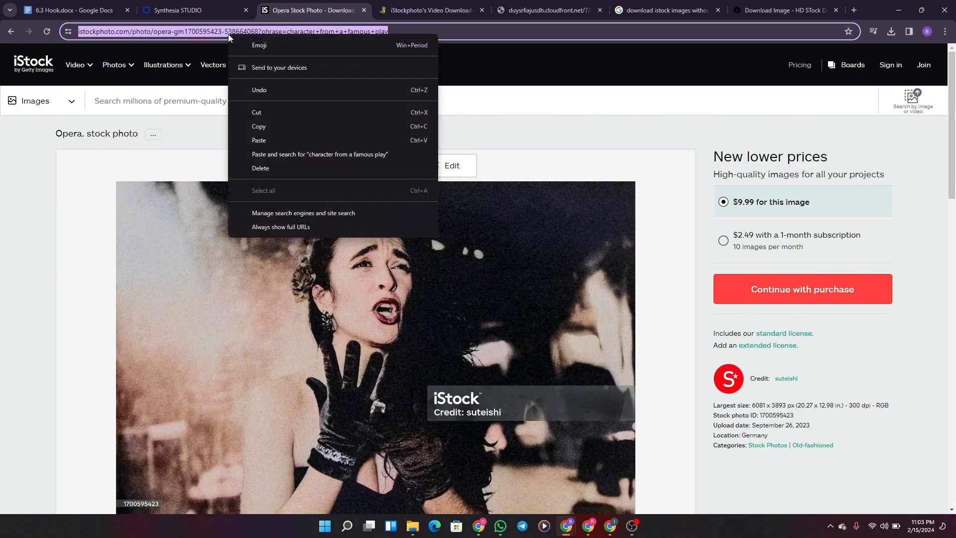
left_click(264, 121)
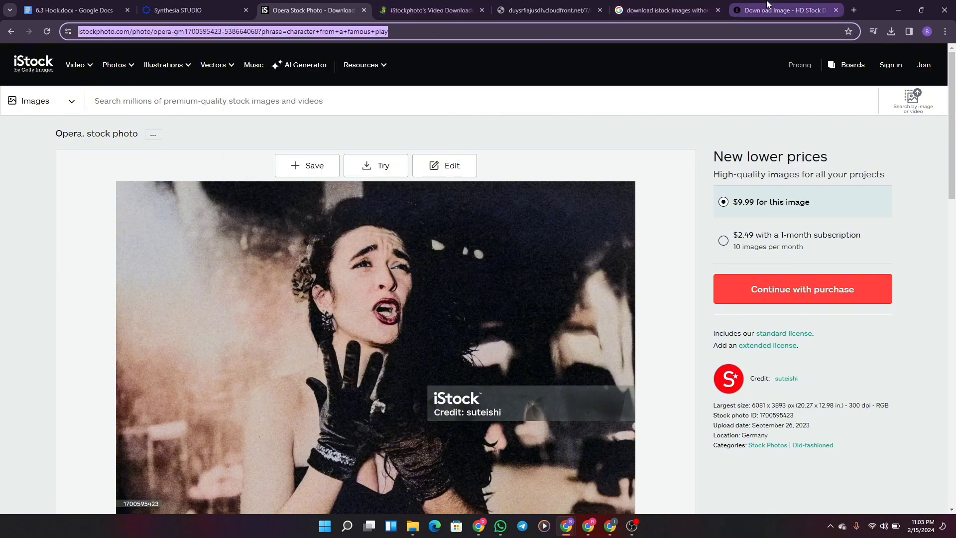
Submit the opera photo's address to the Steptodown iStock Downloader in place of the actress one and download the 2080 x 2080 image
left_click(784, 10)
left_click_drag(953, 299, 955, 386)
scroll(667, 171, "up", 6)
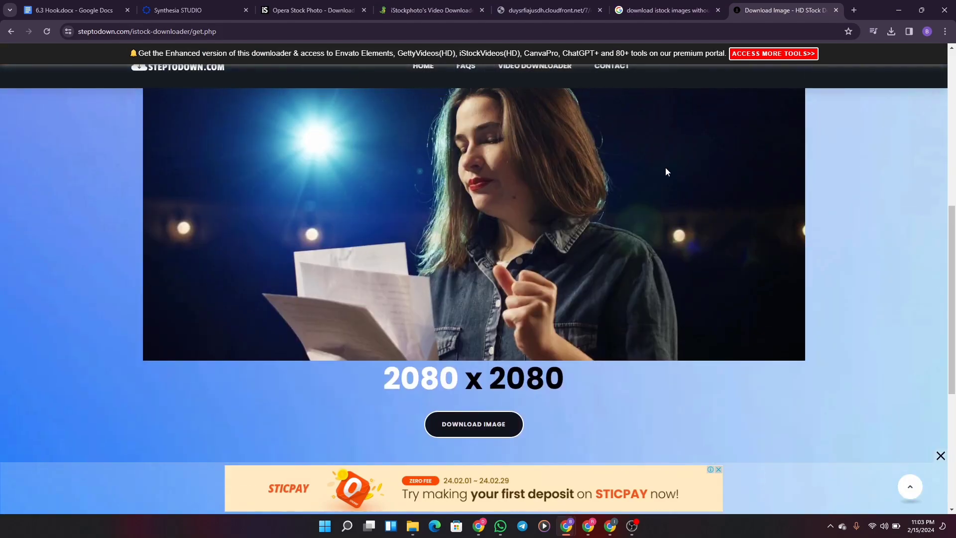
left_click(11, 32)
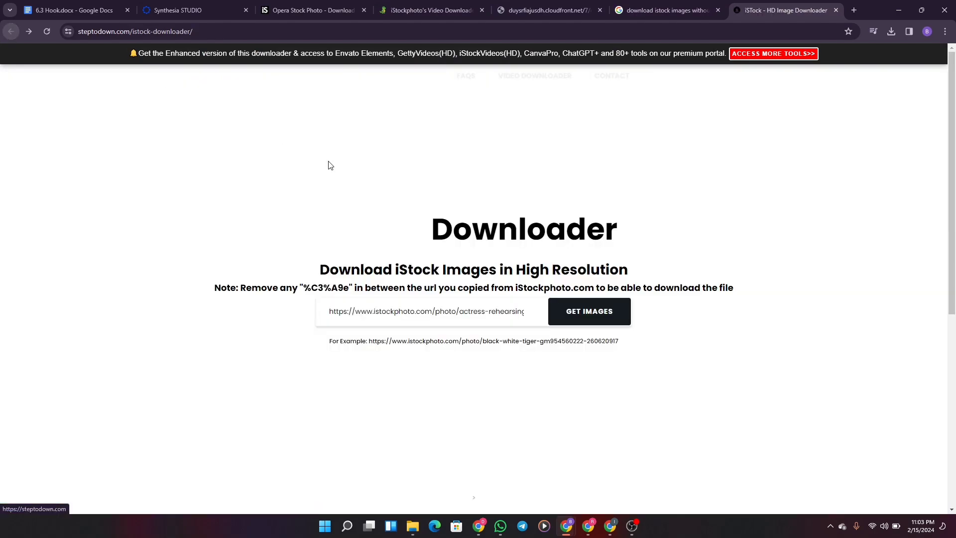
triple_click(405, 323)
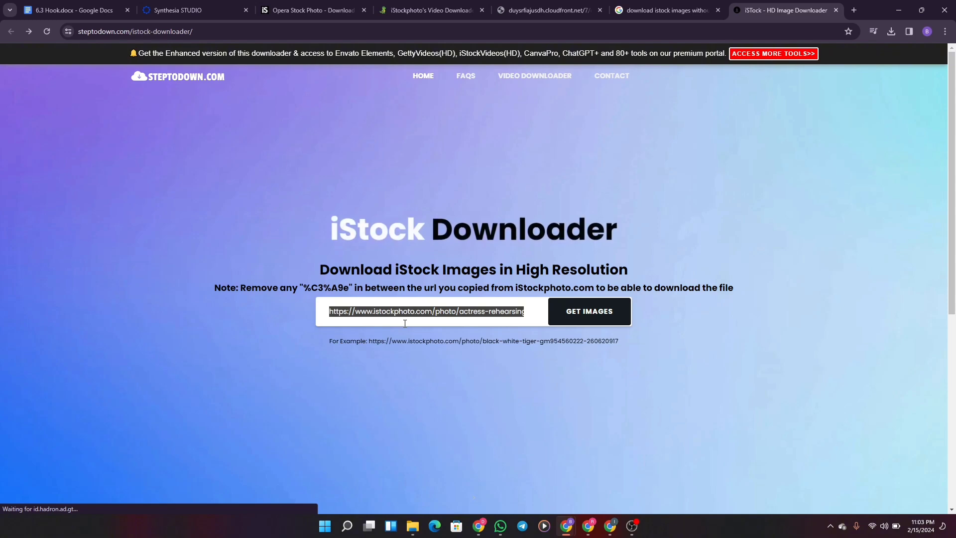
key("BackSpace")
key("ctrl+v")
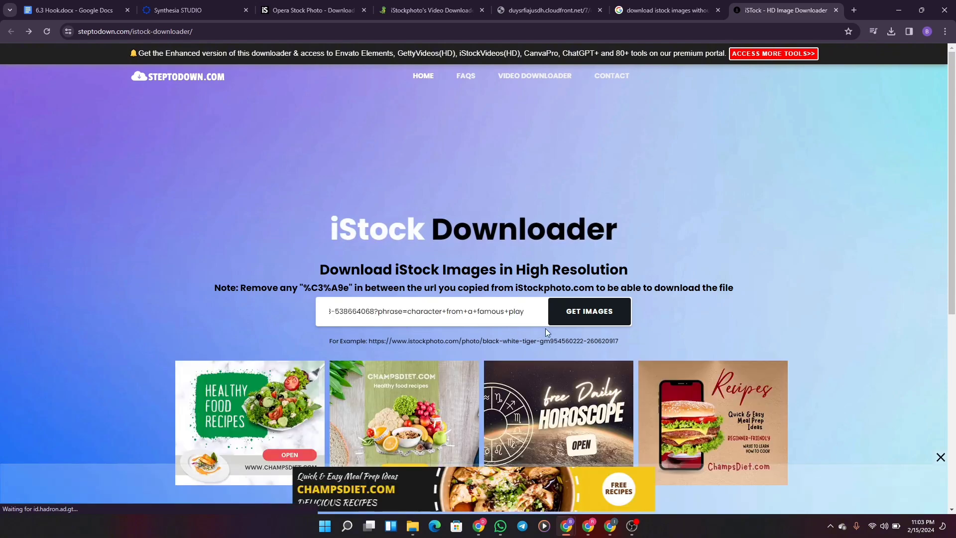
left_click(575, 318)
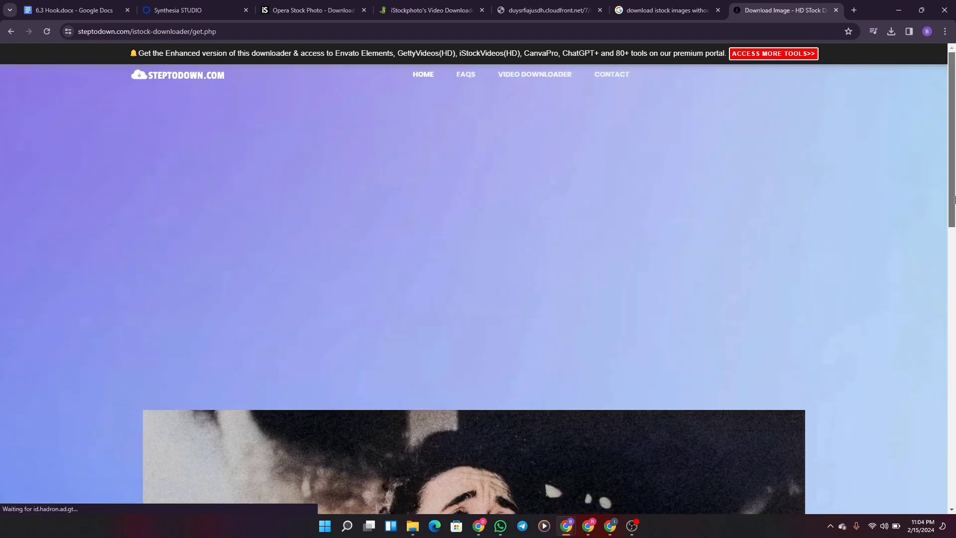
scroll(492, 468, "down", 7)
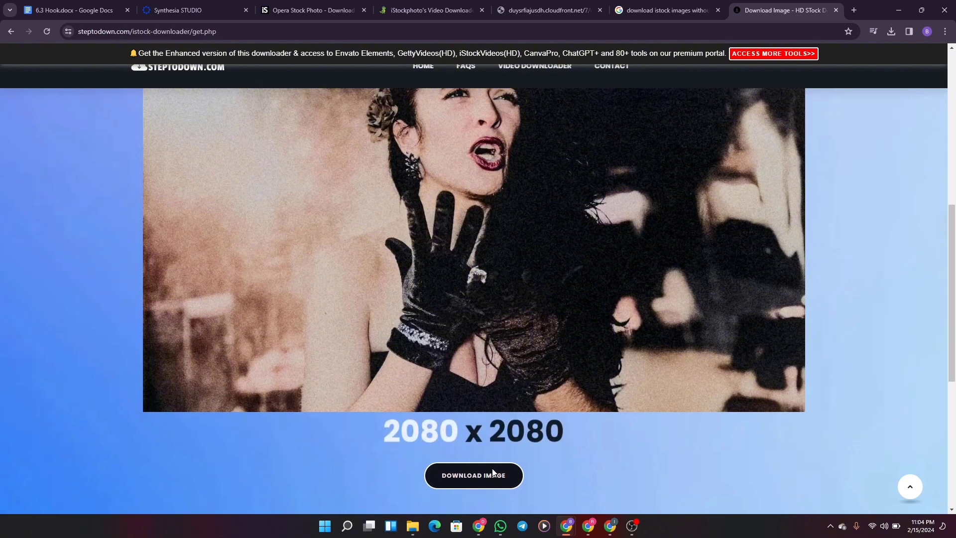
left_click(490, 474)
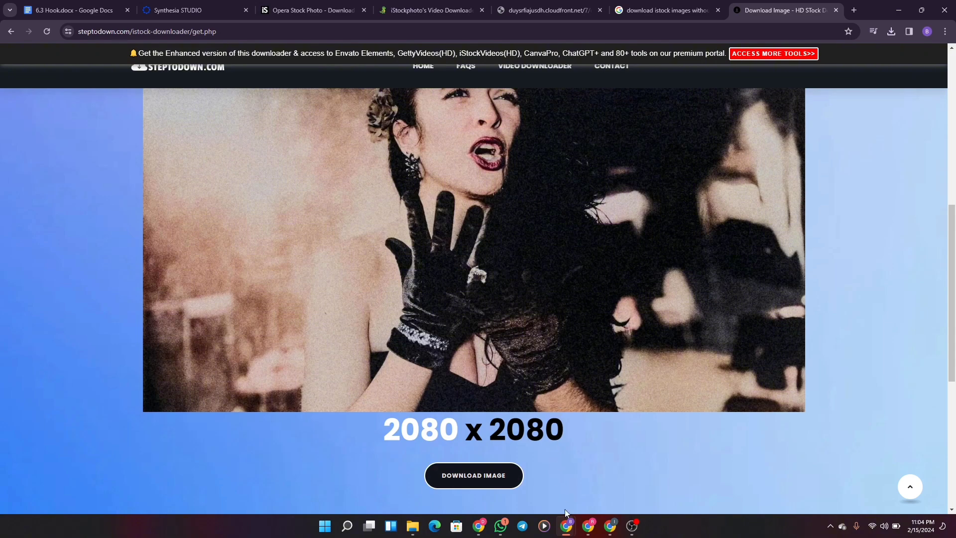
left_click(480, 529)
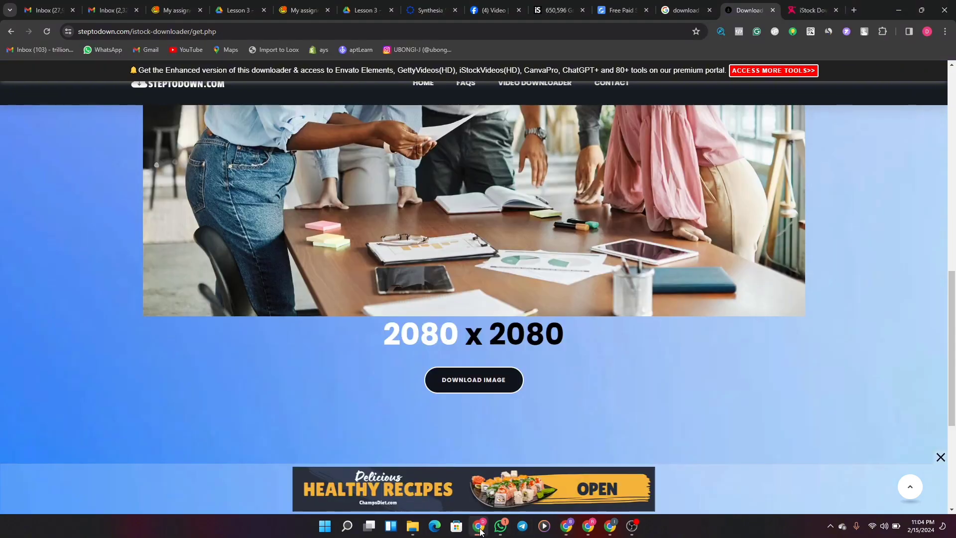
left_click(480, 529)
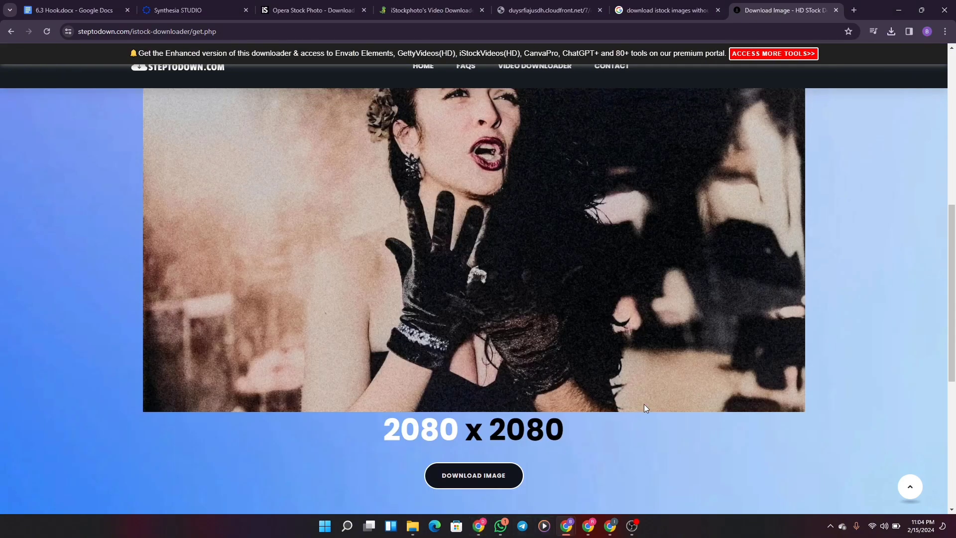
left_click_drag(954, 312, 954, 268)
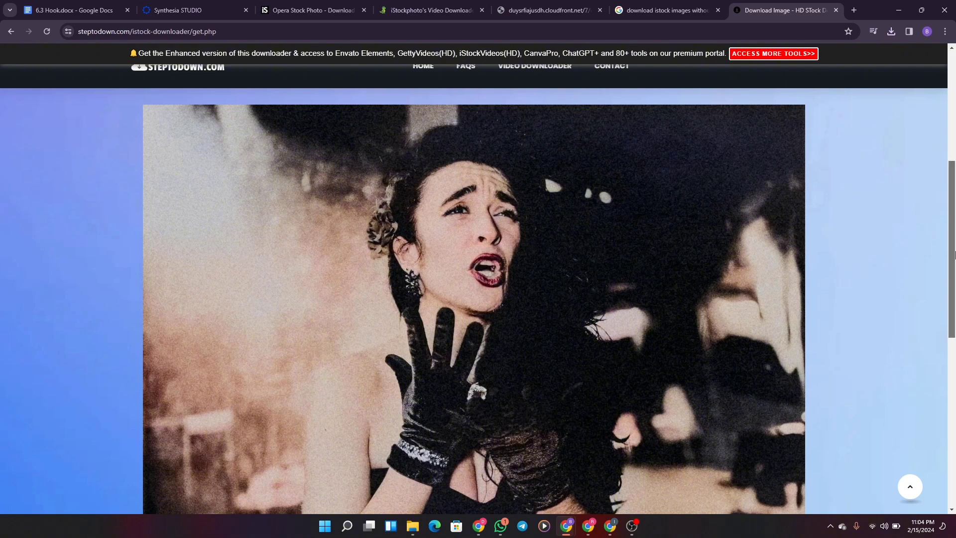
scroll(445, 185, "down", 2)
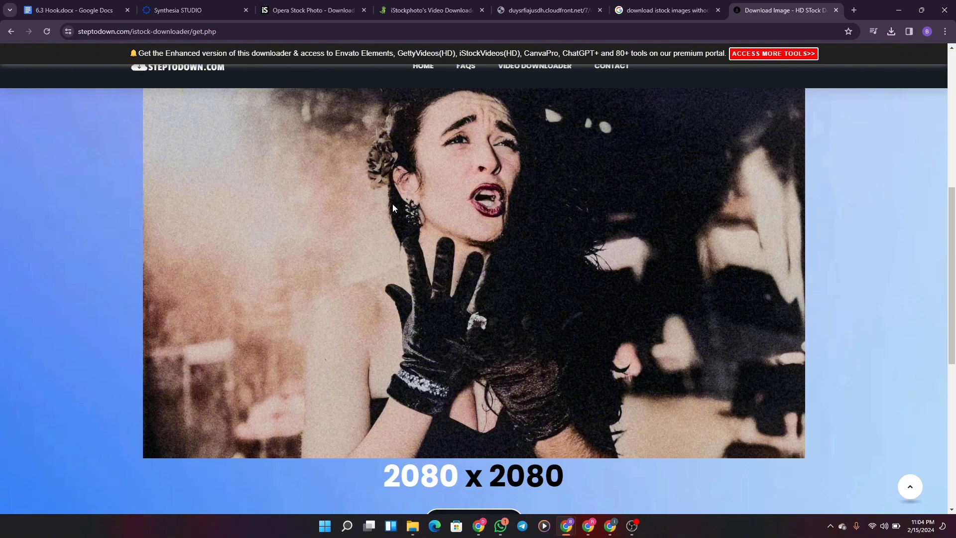
Switch to Synthesia and upload steptodown.com354326 and steptodown.com575660 from Downloads to the media library
left_click(174, 24)
left_click(174, 10)
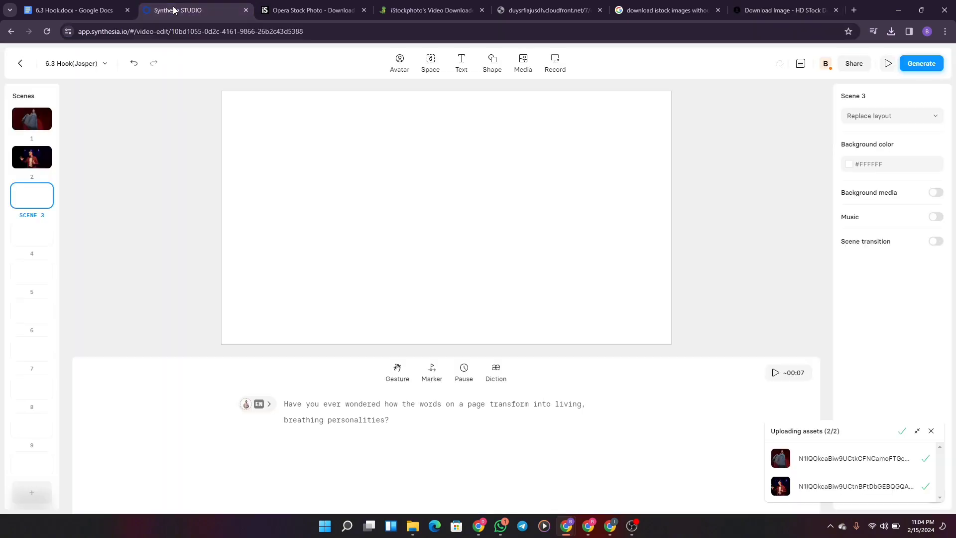
left_click(414, 204)
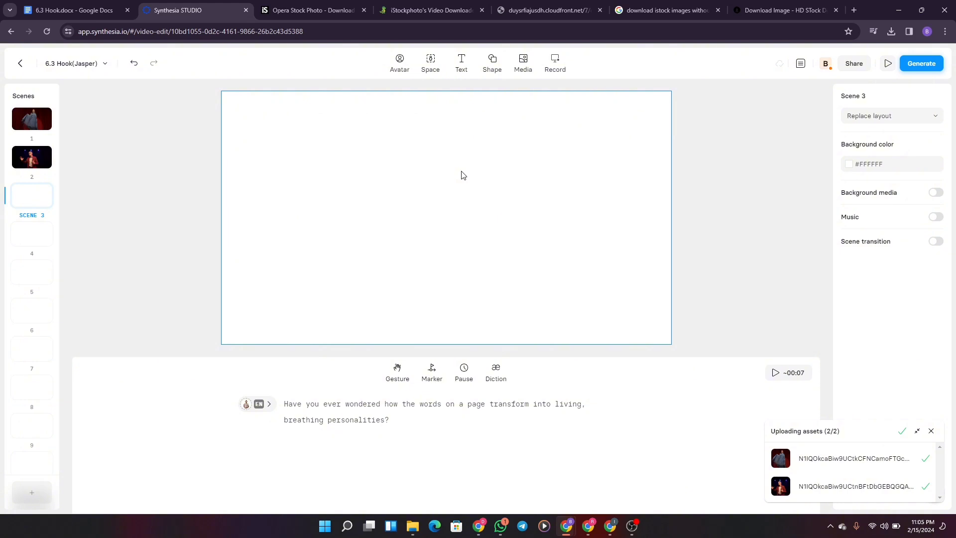
left_click(531, 73)
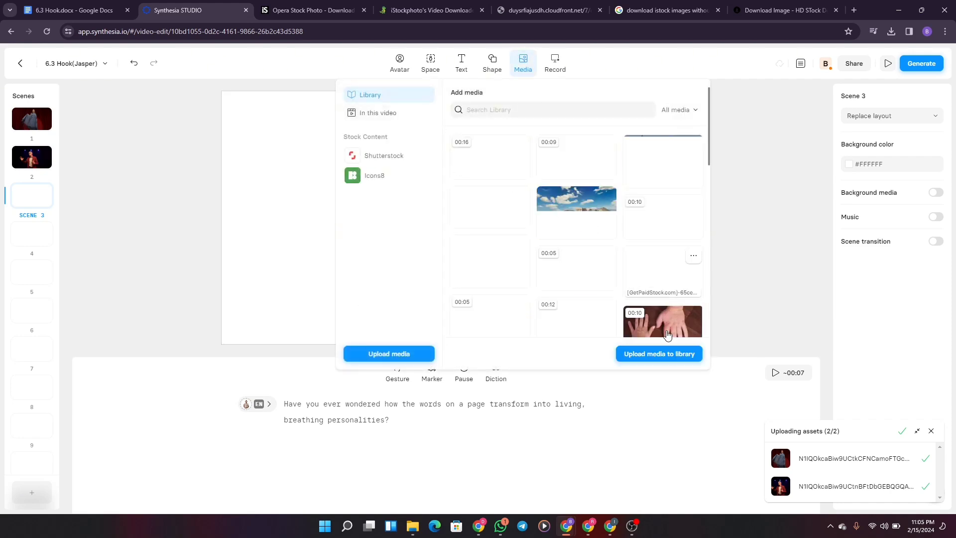
left_click(668, 356)
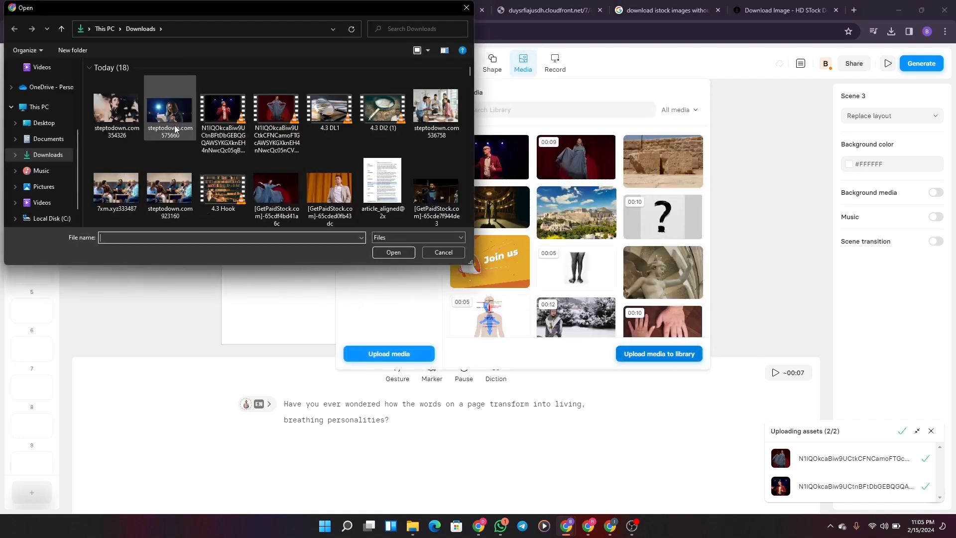
left_click(163, 121)
left_click(116, 109, "ctrl")
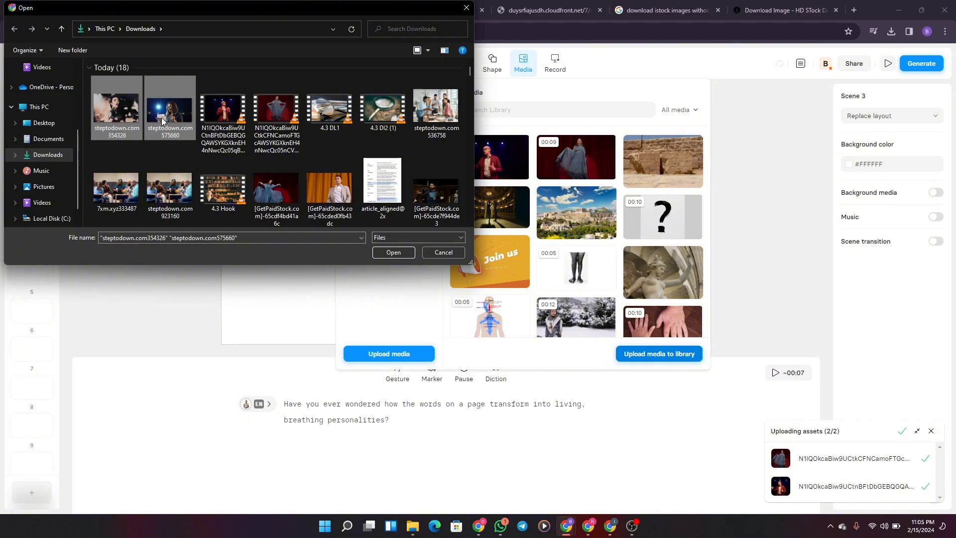
left_click(401, 254)
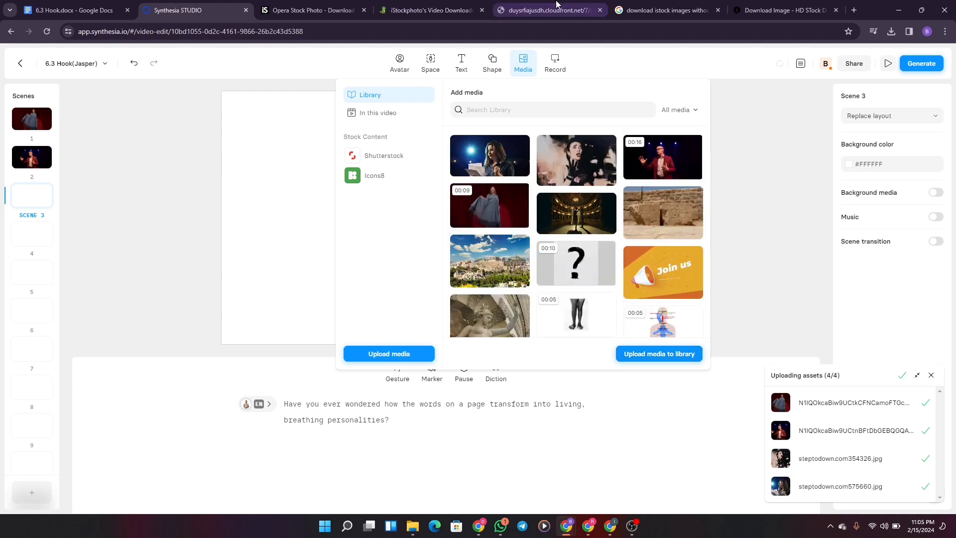
Add the rehearsing actress image to scene 3 and use it as the background, keeping its default crop
left_click(481, 169)
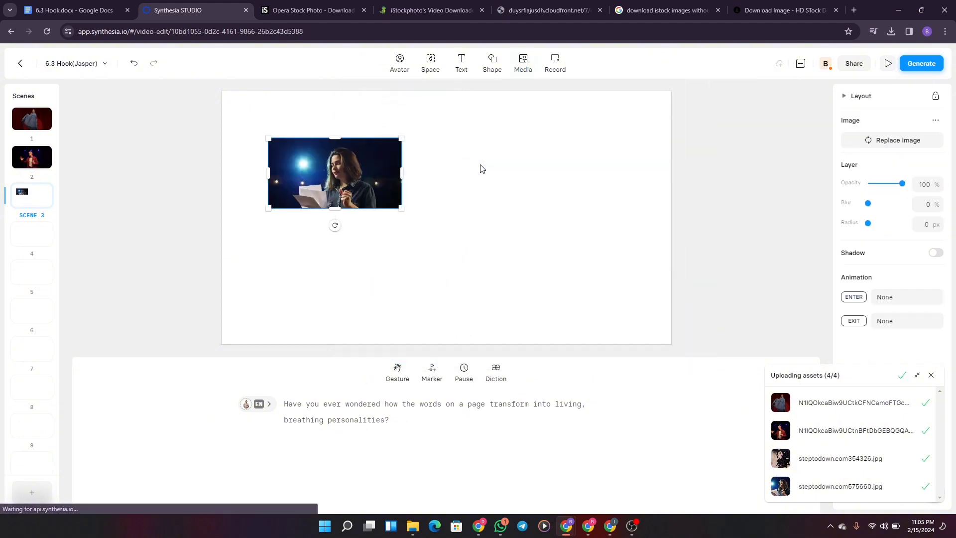
right_click(345, 178)
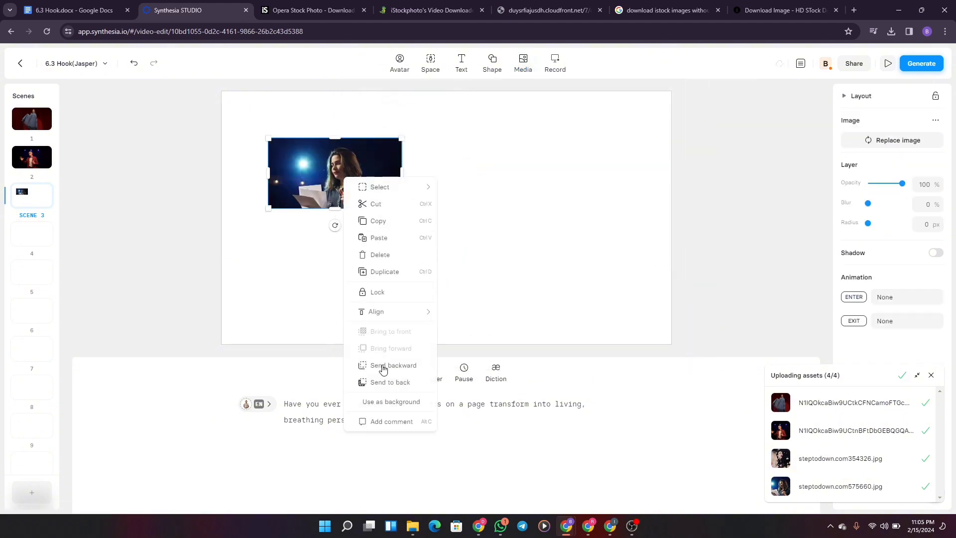
left_click(377, 403)
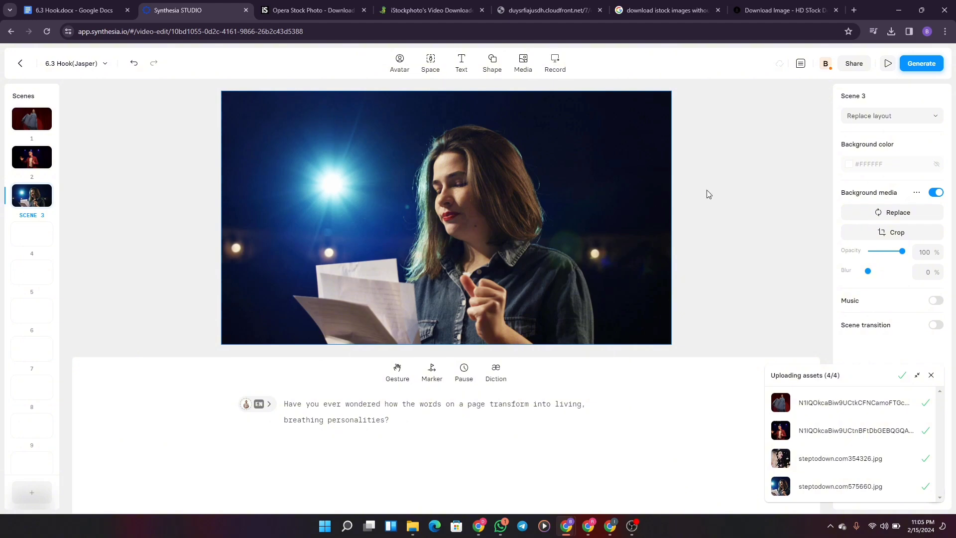
double_click(555, 197)
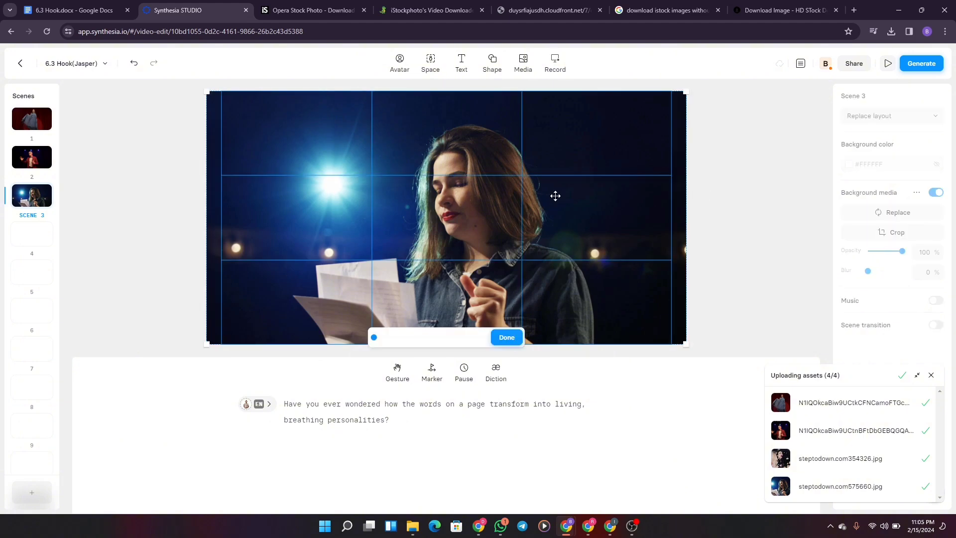
left_click(509, 337)
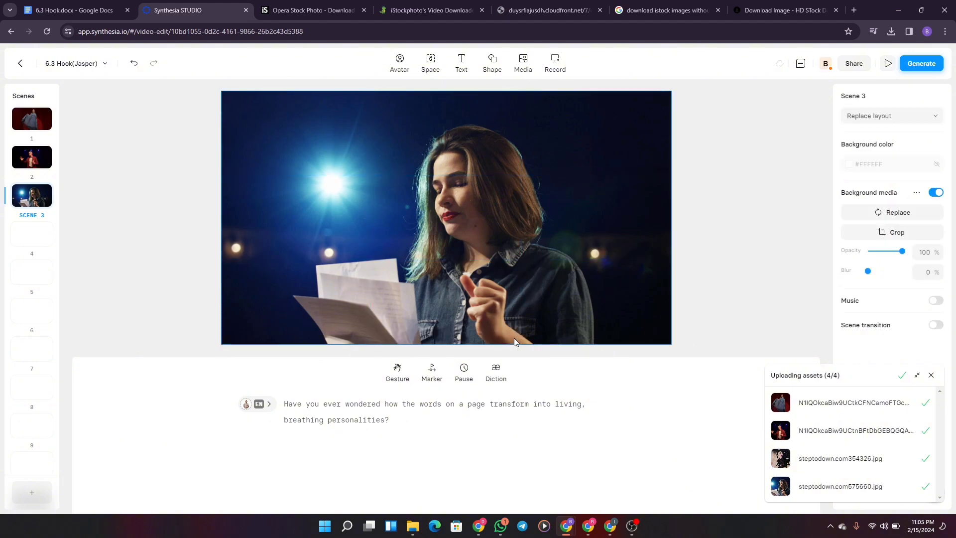
Add the opera singer image to scene 3 as an overlay and enlarge it to cover the whole canvas
left_click(522, 63)
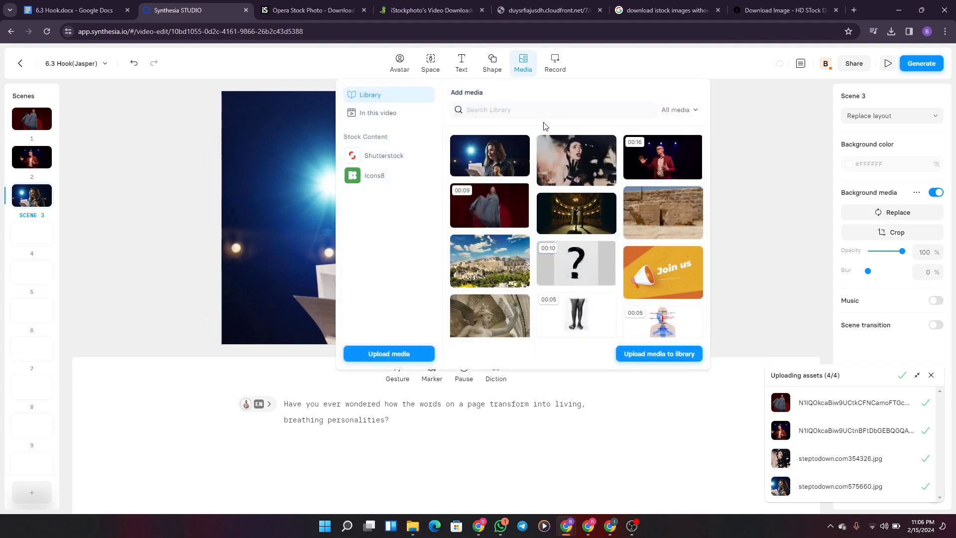
left_click(579, 156)
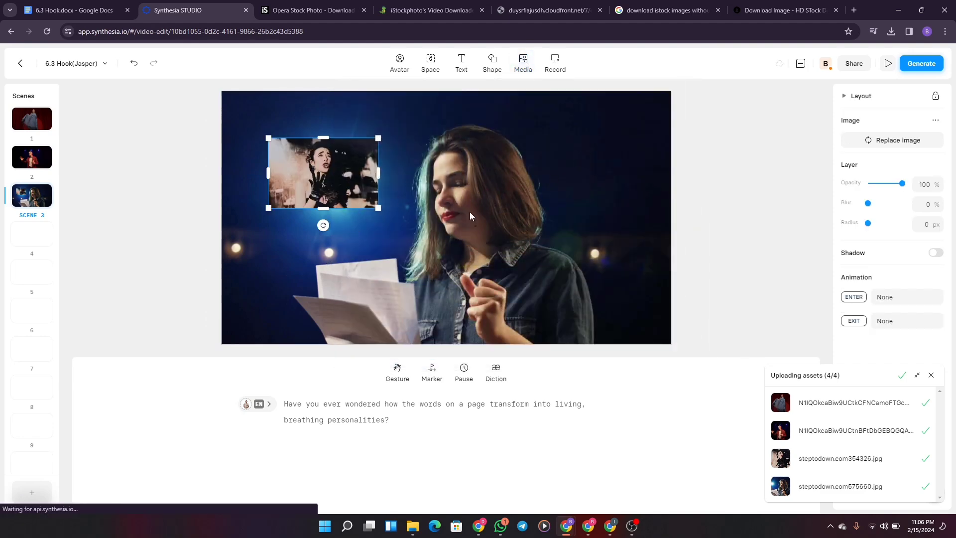
left_click_drag(341, 175, 328, 149)
left_click_drag(365, 182, 625, 225)
left_click_drag(414, 210, 404, 198)
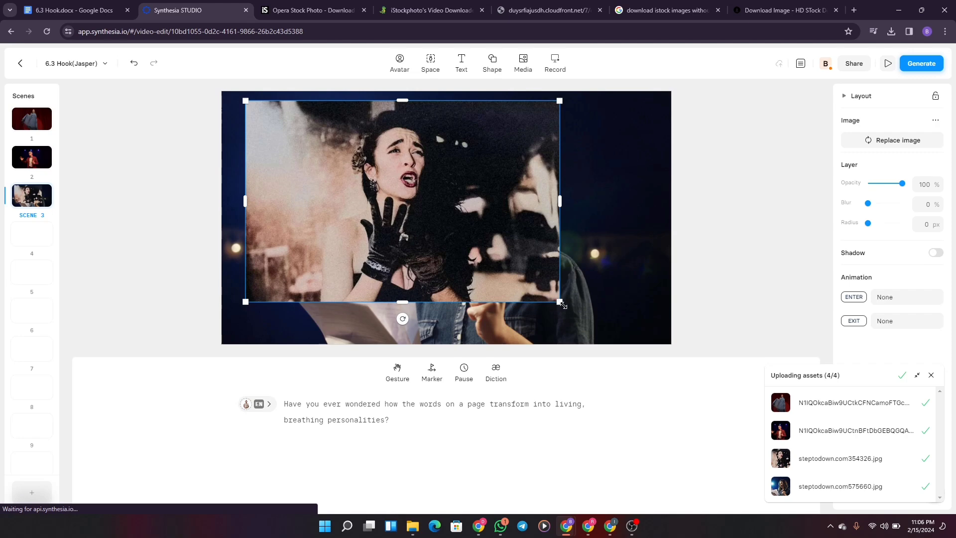
left_click_drag(562, 304, 654, 300)
left_click_drag(439, 236, 424, 226)
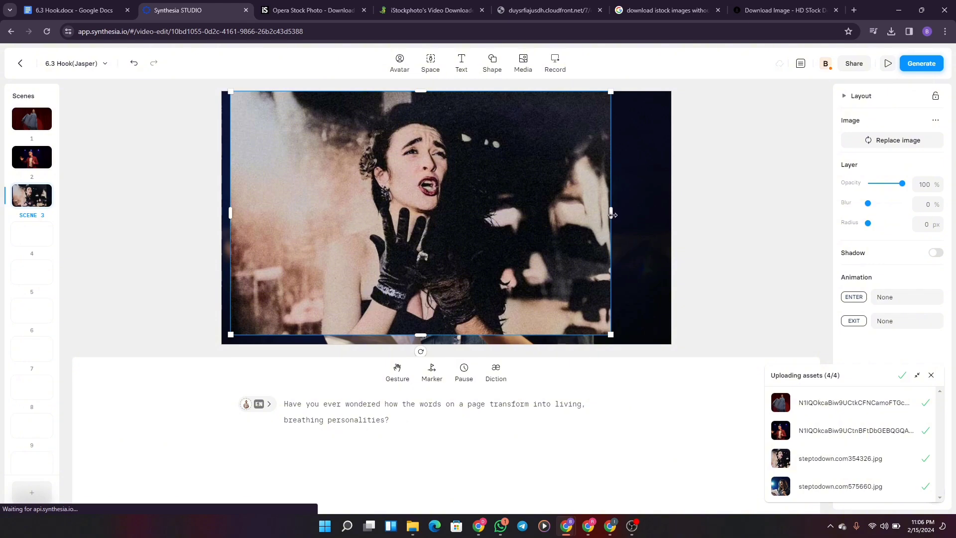
left_click_drag(612, 215, 671, 218)
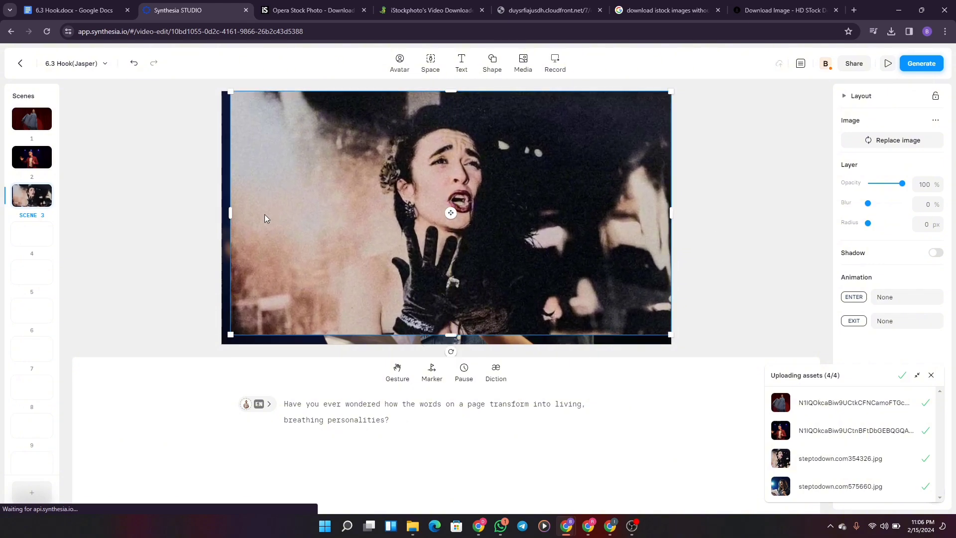
left_click_drag(231, 215, 223, 217)
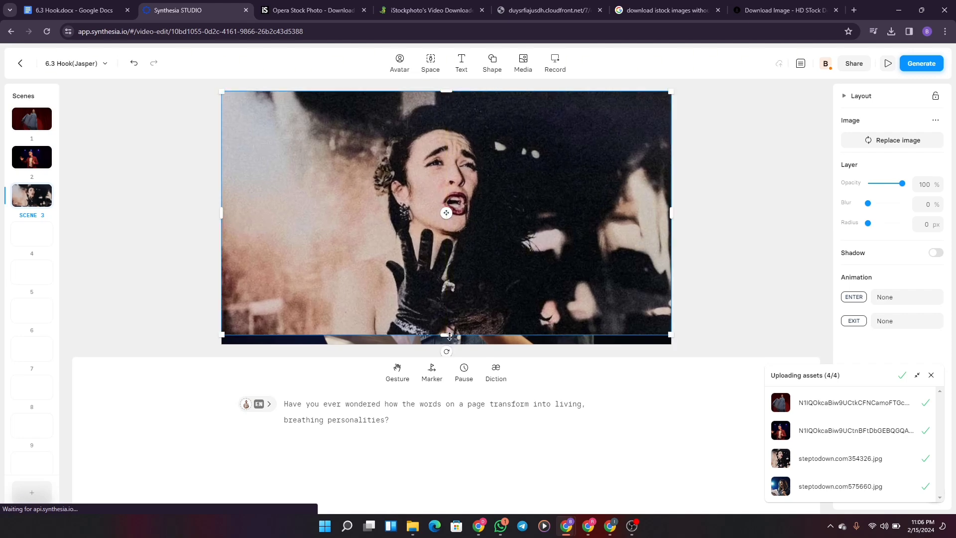
left_click_drag(449, 339, 450, 348)
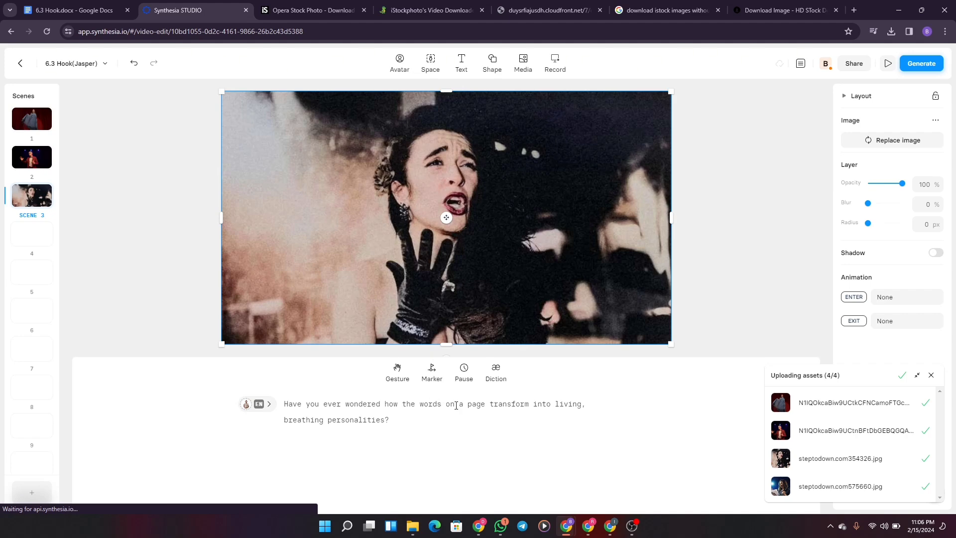
Insert a marker before "living" in scene 3's script and give the opera image a Fade in entrance starting at that marker
left_click(556, 404)
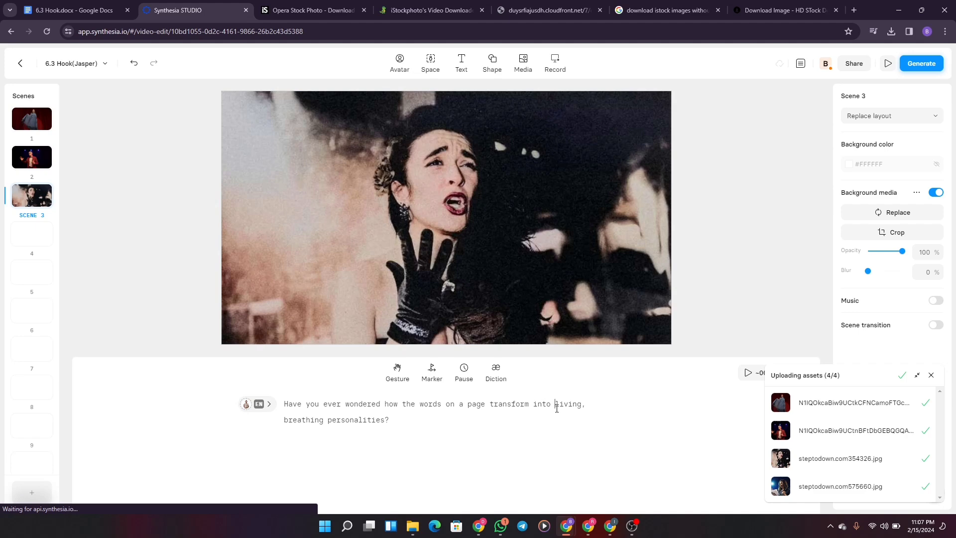
left_click(435, 382)
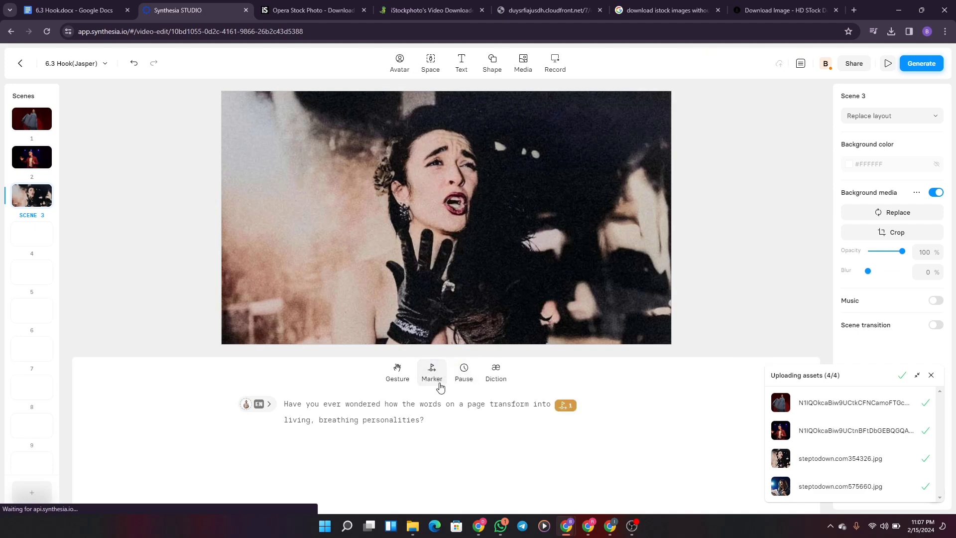
left_click(448, 243)
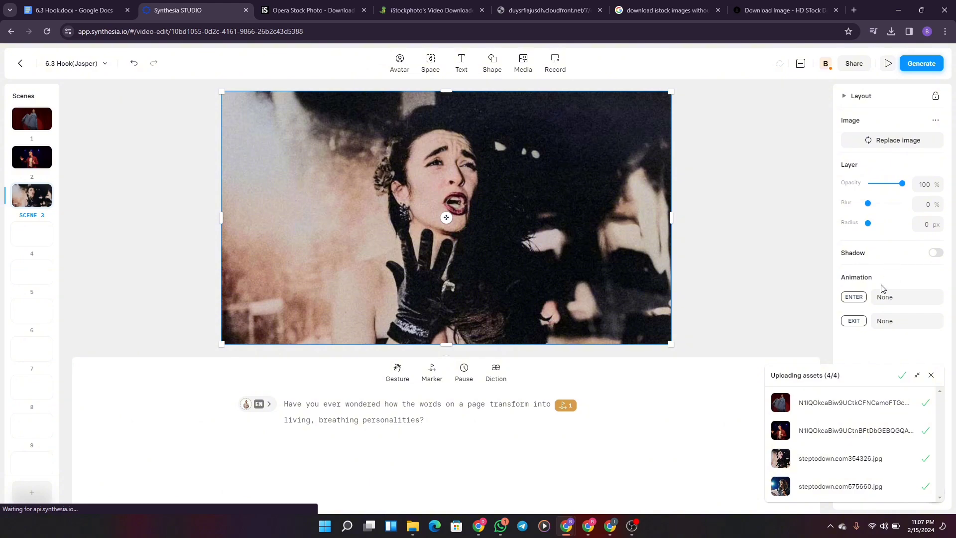
left_click(854, 298)
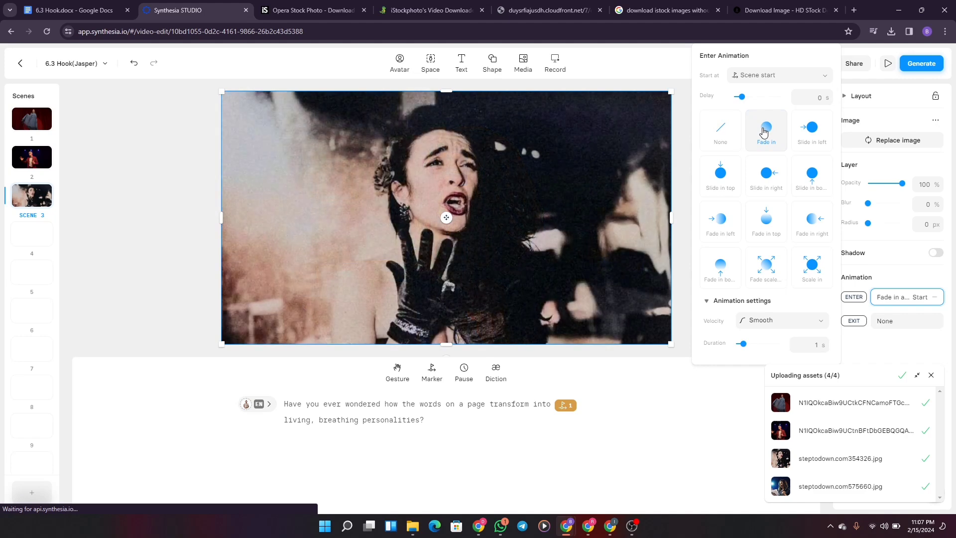
left_click(773, 83)
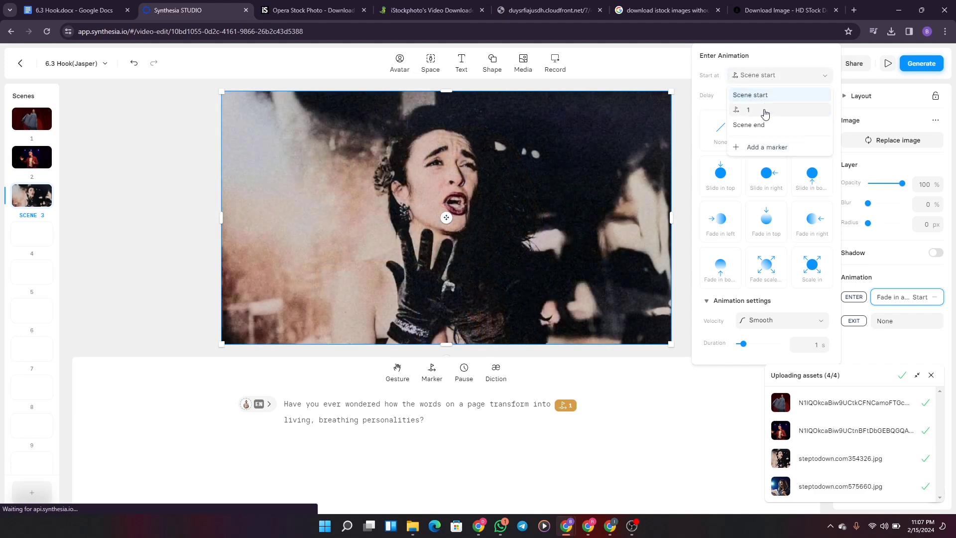
left_click(762, 119)
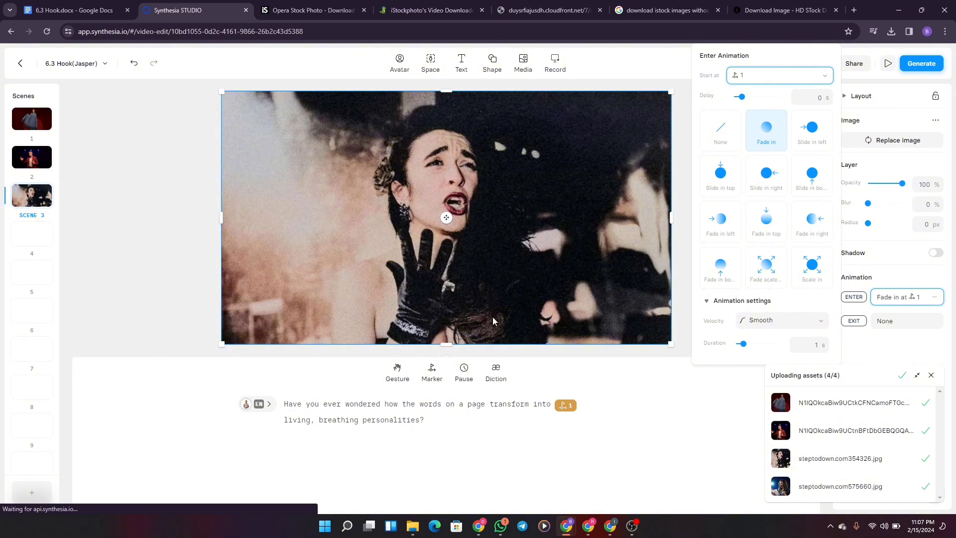
left_click(683, 415)
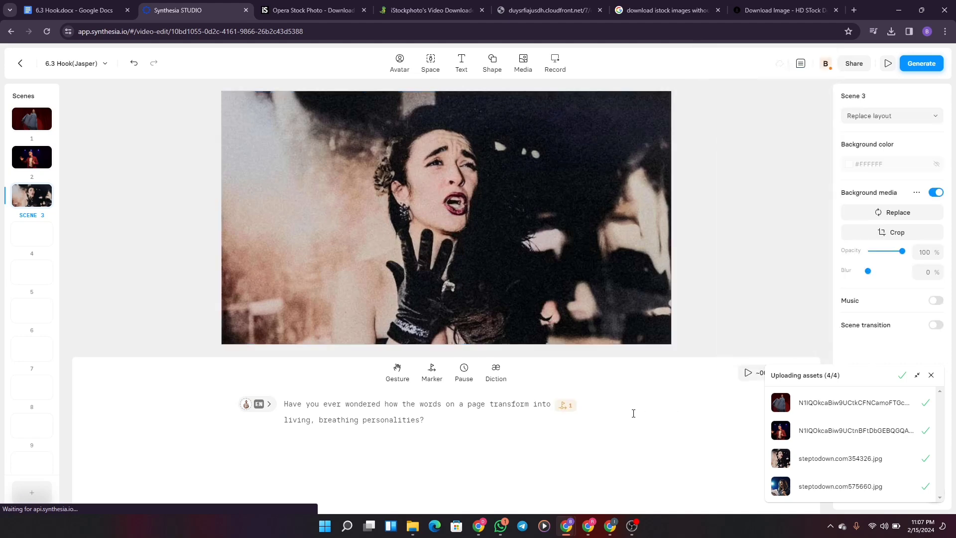
Preview scene 3's narration and move the marker from before "living" to before "breathing", removing the leftover space
left_click(751, 374)
left_click(564, 409)
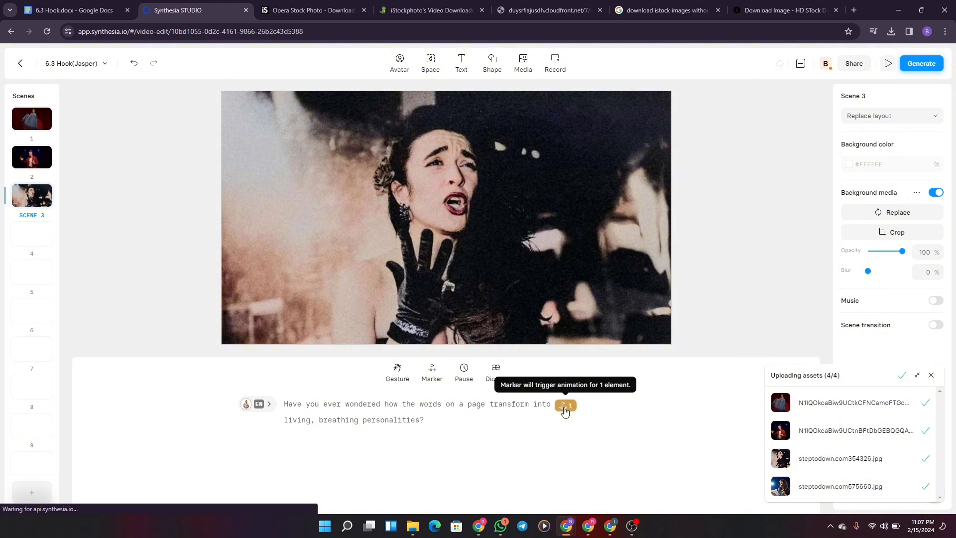
right_click(565, 409)
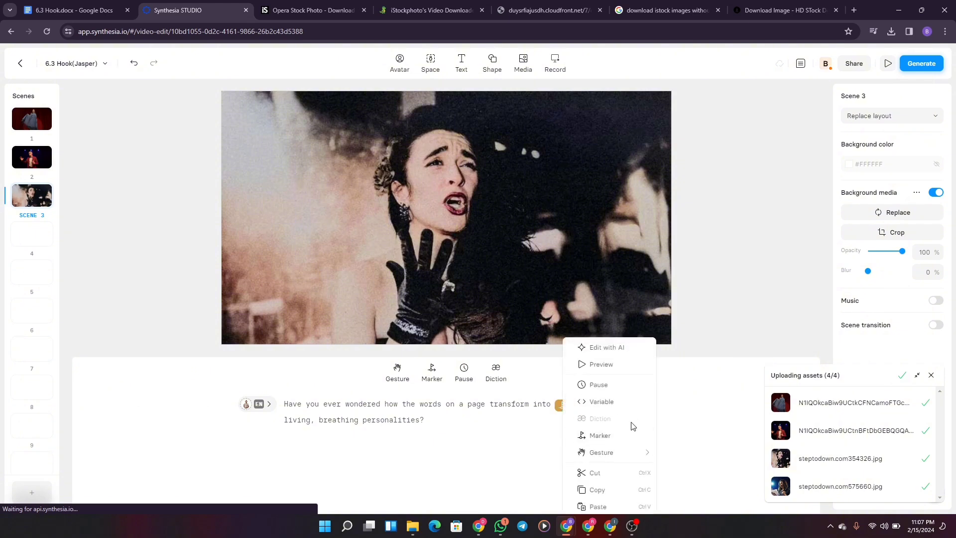
left_click(608, 471)
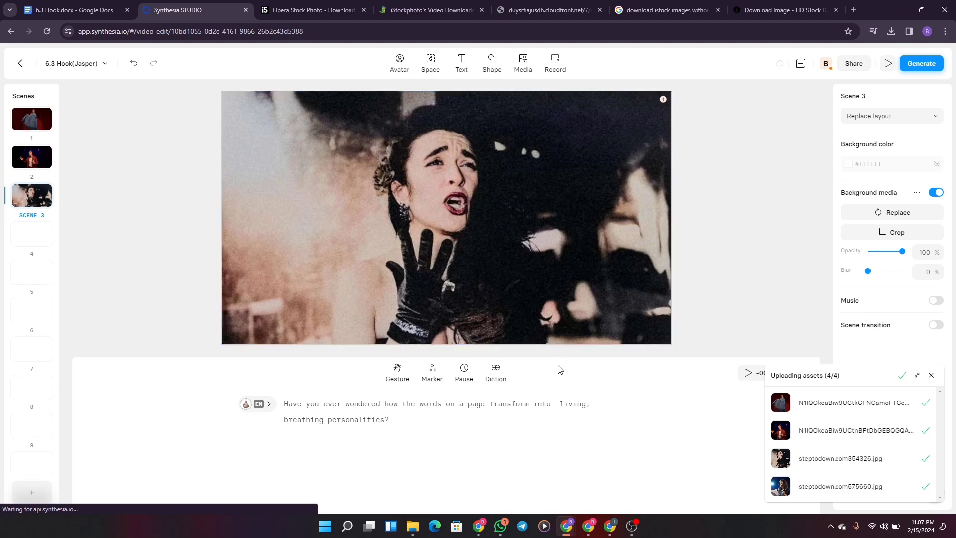
key("BackSpace")
key("BackSpace")
key("ctrl+v")
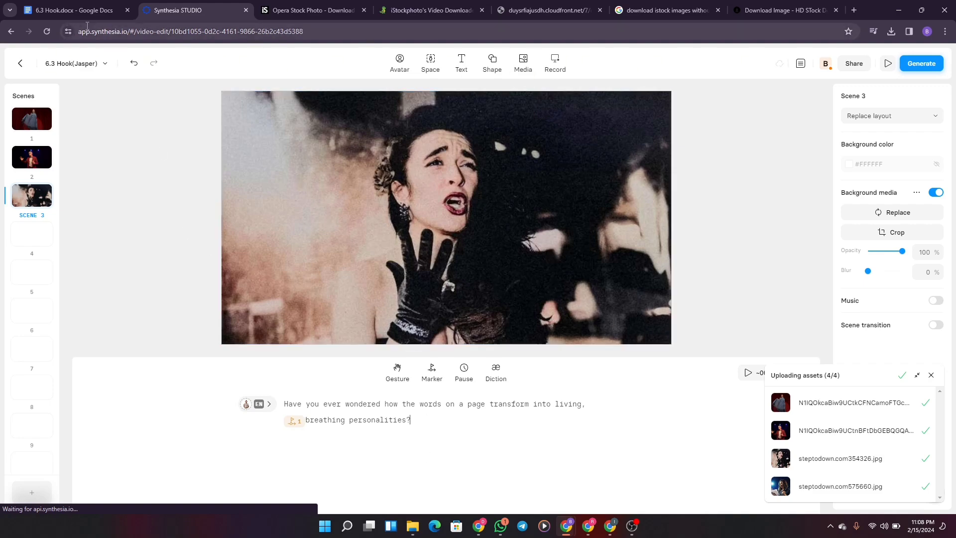
Check the script in the 6.3 Hook document, return to Synthesia and go through the scenes from 11 back to 1
left_click(74, 13)
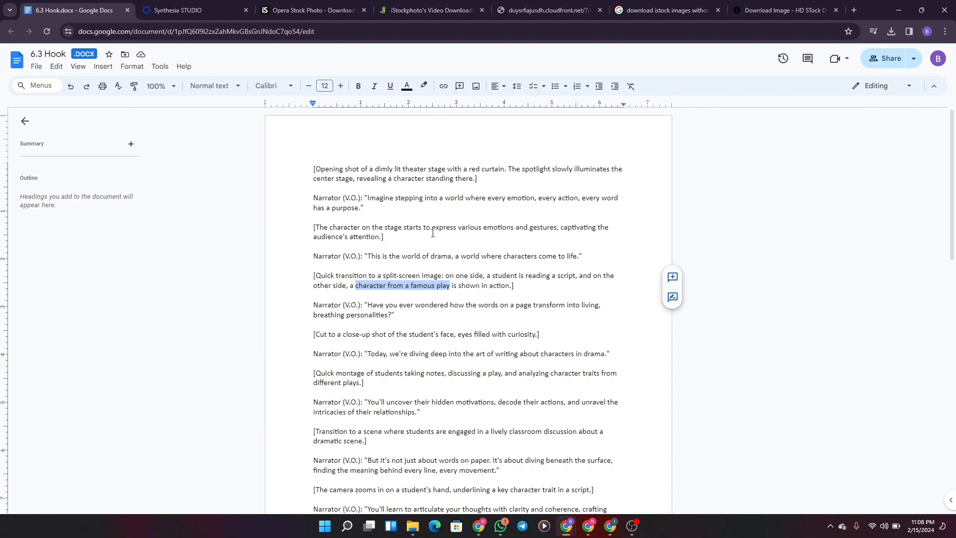
left_click(189, 9)
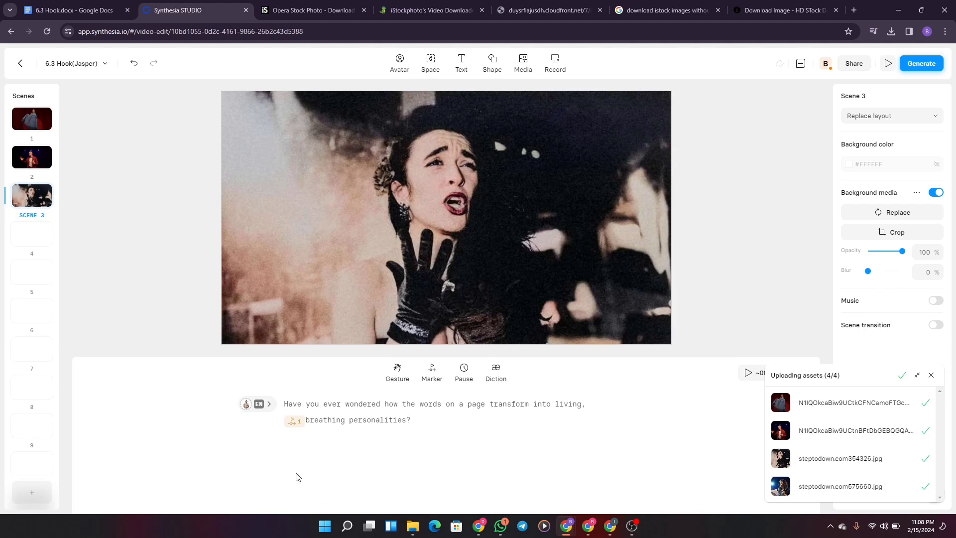
left_click(50, 464)
left_click(50, 464)
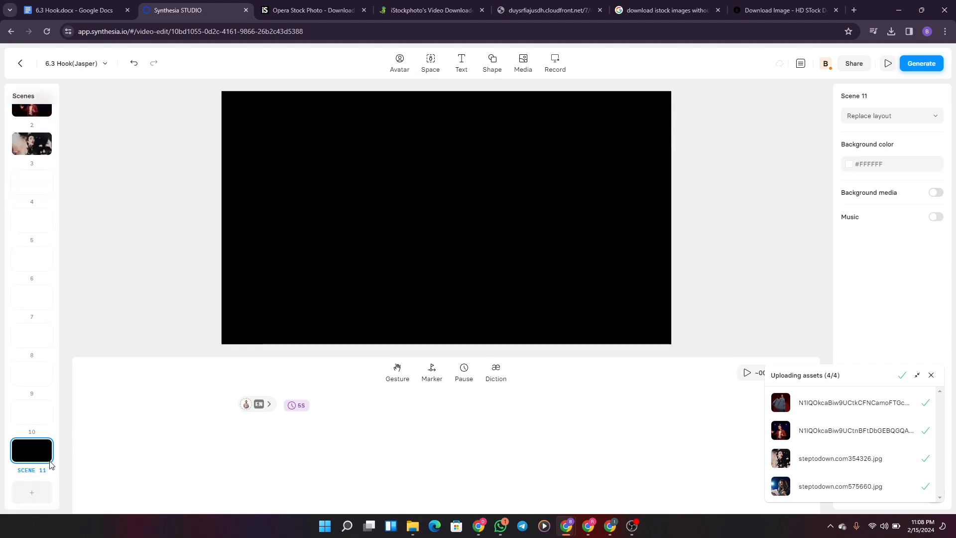
key("Up")
key("Up")
key("Up")
key("Up")
key("Up")
key("Up")
key("Up")
key("Up")
key("Up")
key("Up")
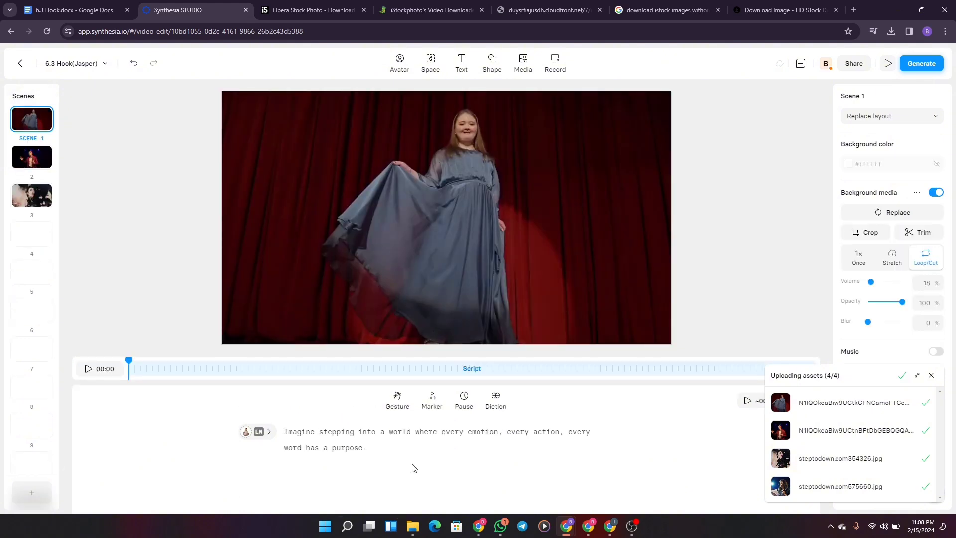
Dismiss the upload list and turn on a Push left scene transition for scene 1
left_click(931, 375)
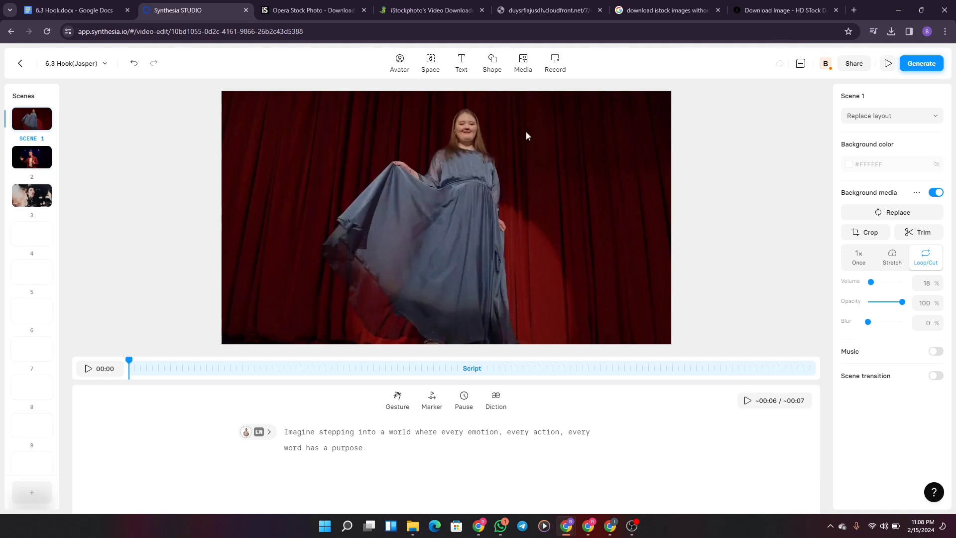
left_click(935, 376)
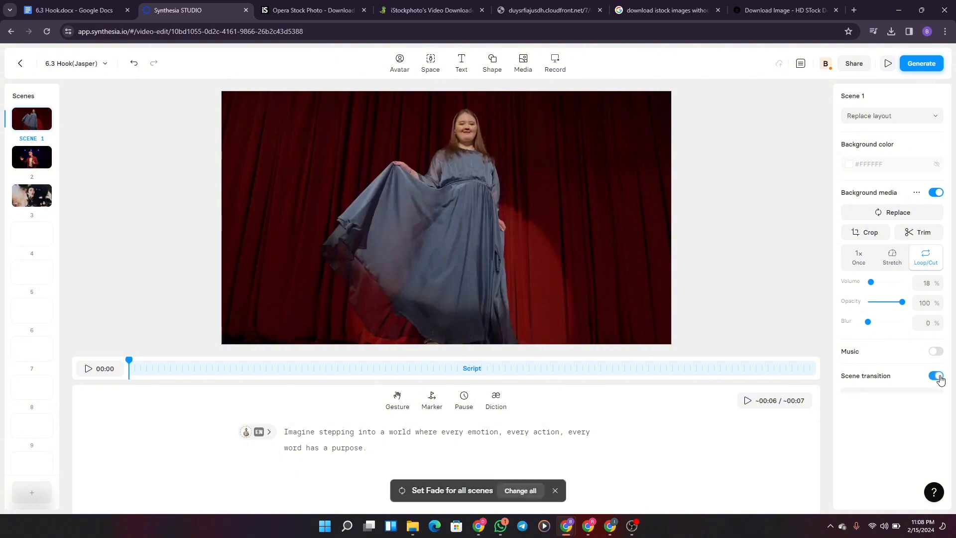
left_click(904, 402)
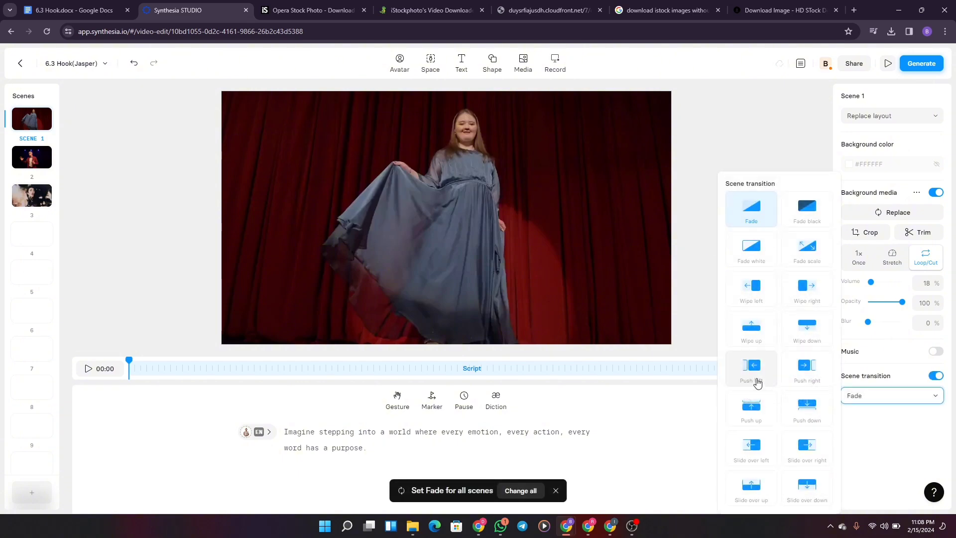
left_click(752, 369)
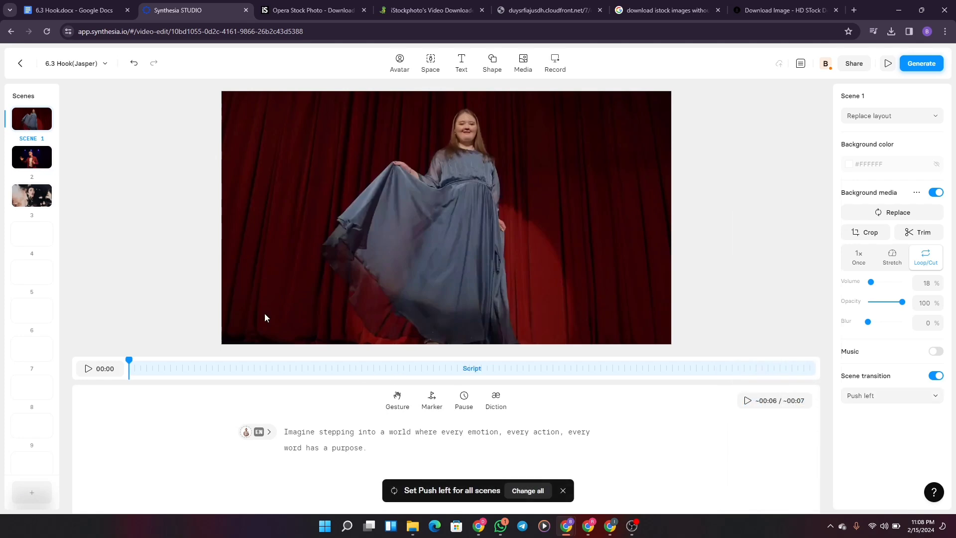
Turn on the scene transition for scene 2 and set it to Push right
left_click(40, 157)
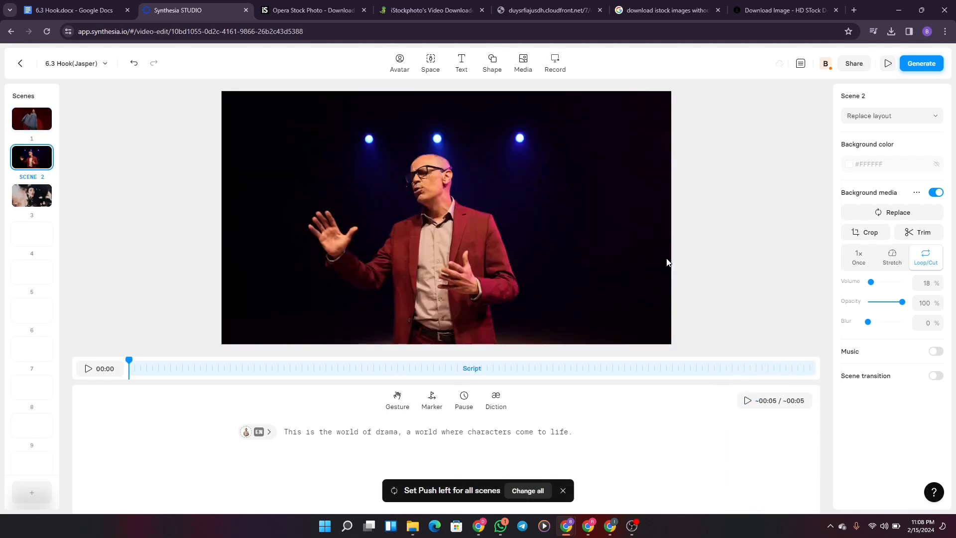
left_click(936, 376)
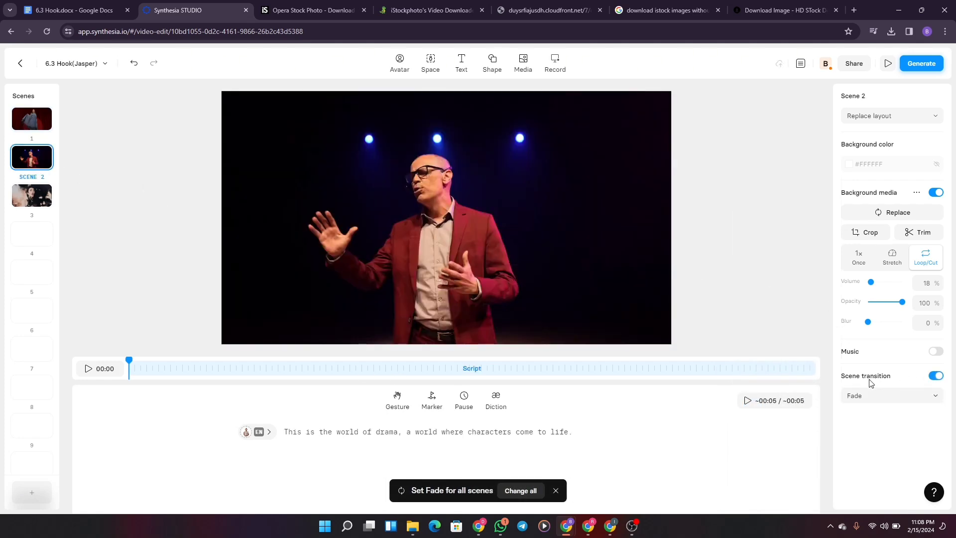
left_click(855, 400)
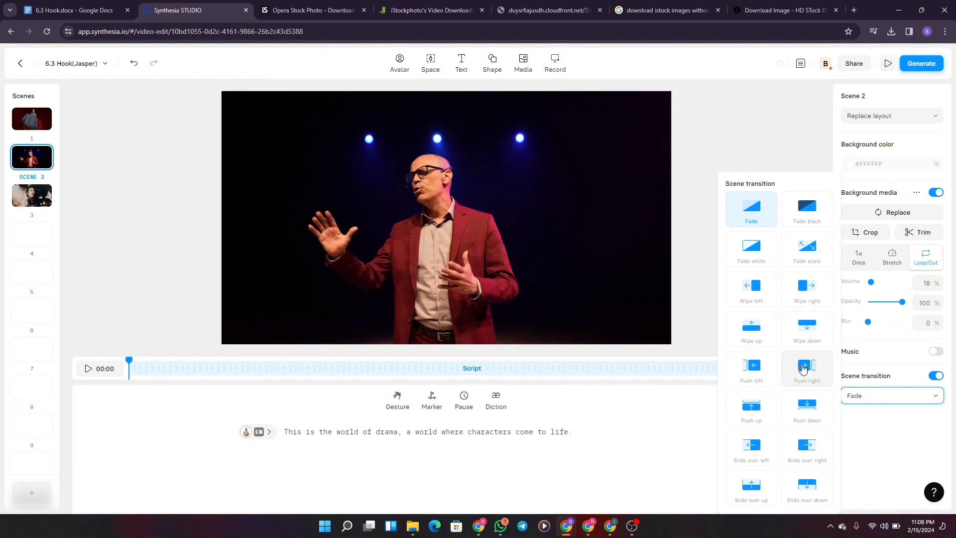
left_click(802, 368)
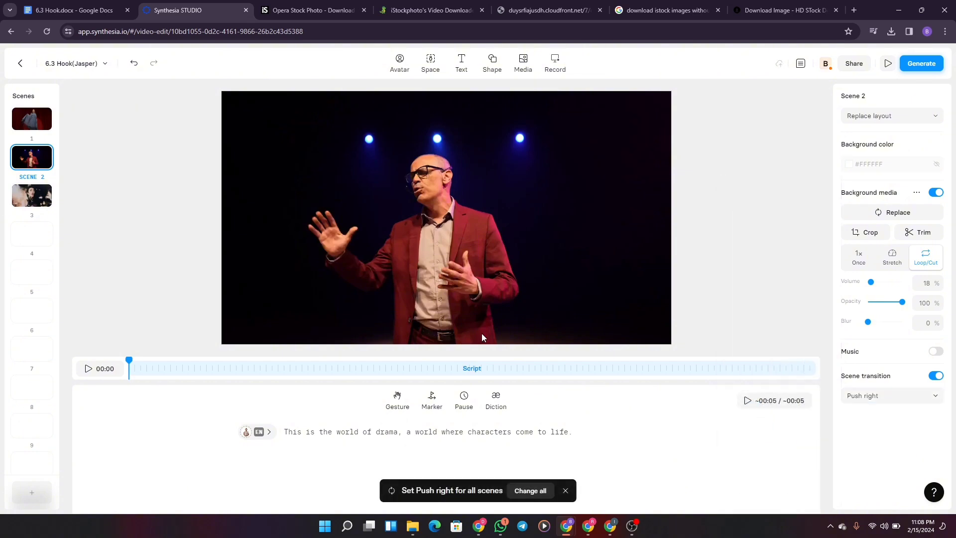
Turn on the scene transition for scene 3 and set it to Fade scale
left_click(31, 196)
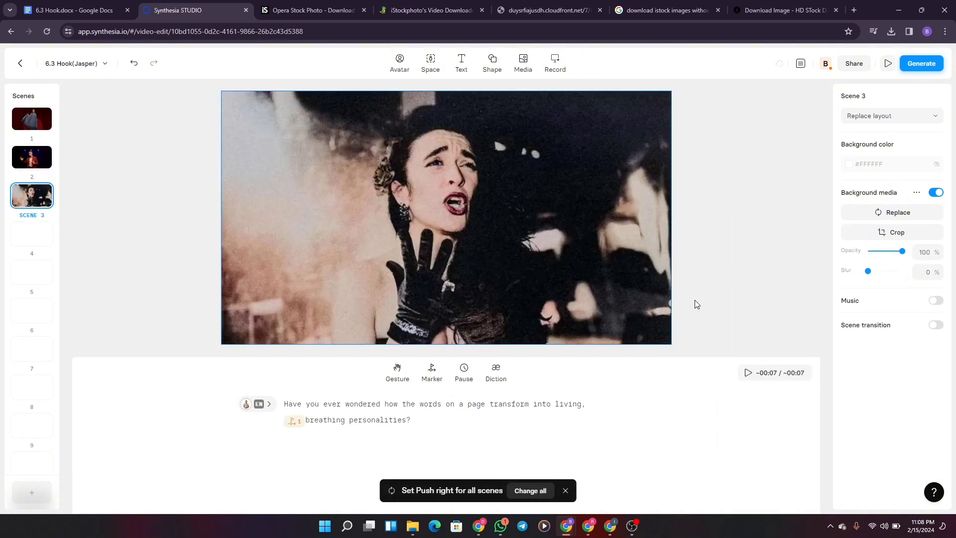
left_click(936, 325)
left_click(876, 355)
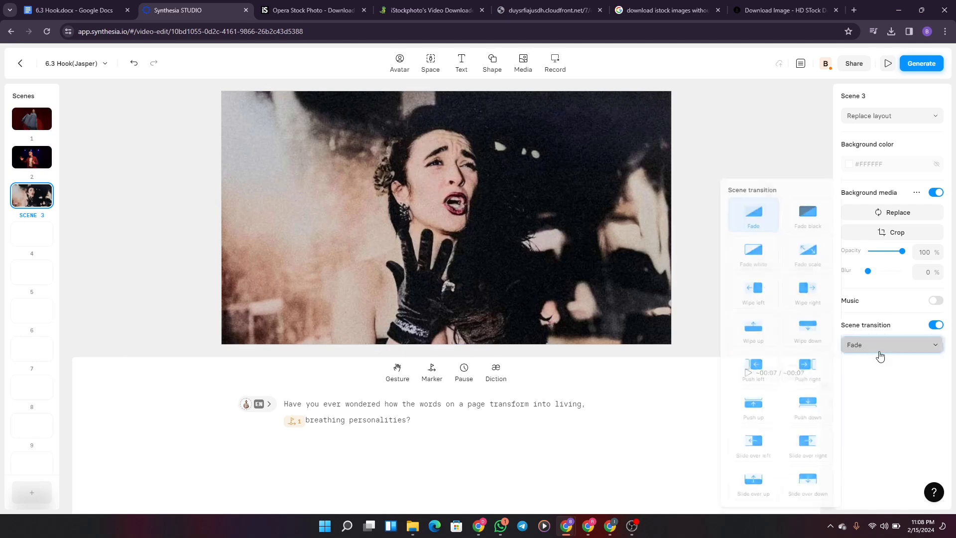
left_click(806, 252)
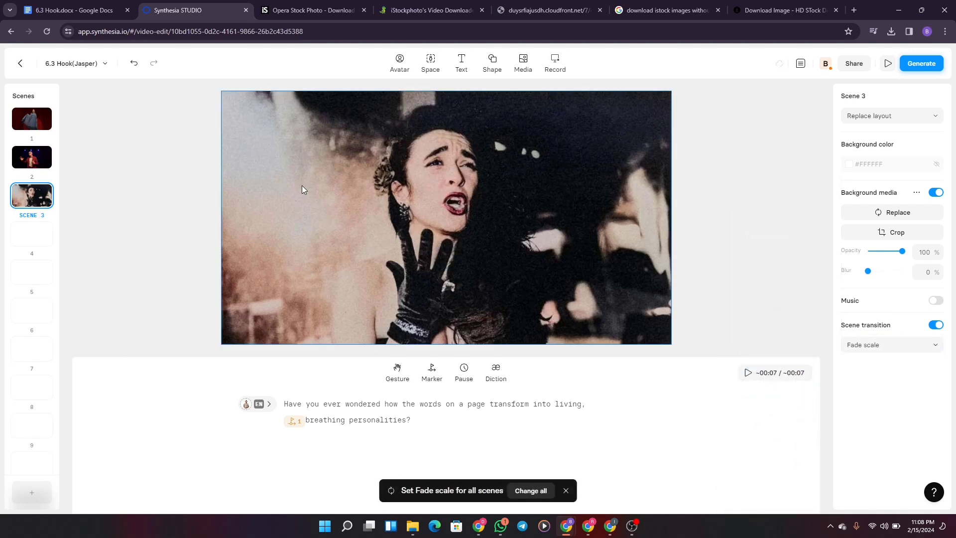
Return to scene 1 via scenes 4 and 5 and preview the stock music tracks A Beautiful Dream, The Bright Future, Dream Hop and Freedom Beach
left_click(38, 238)
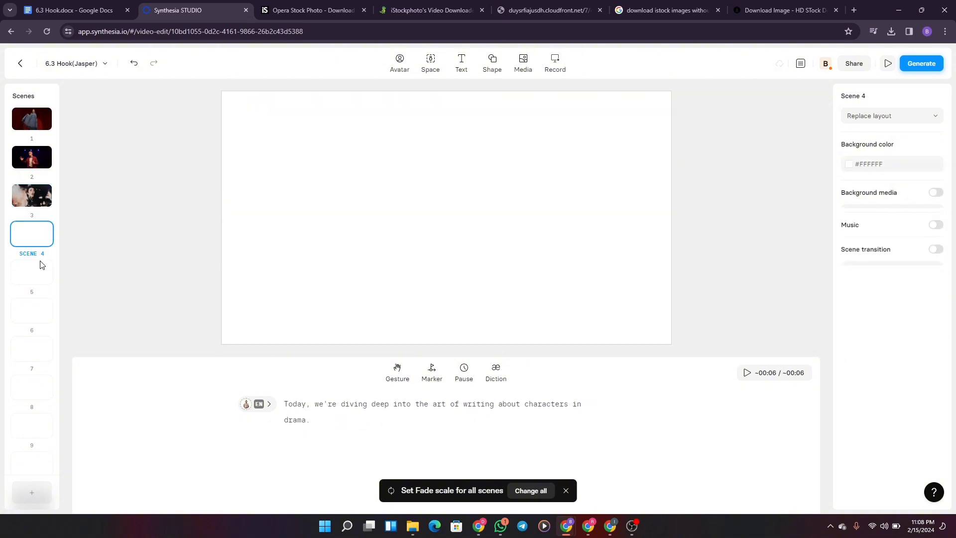
left_click(38, 275)
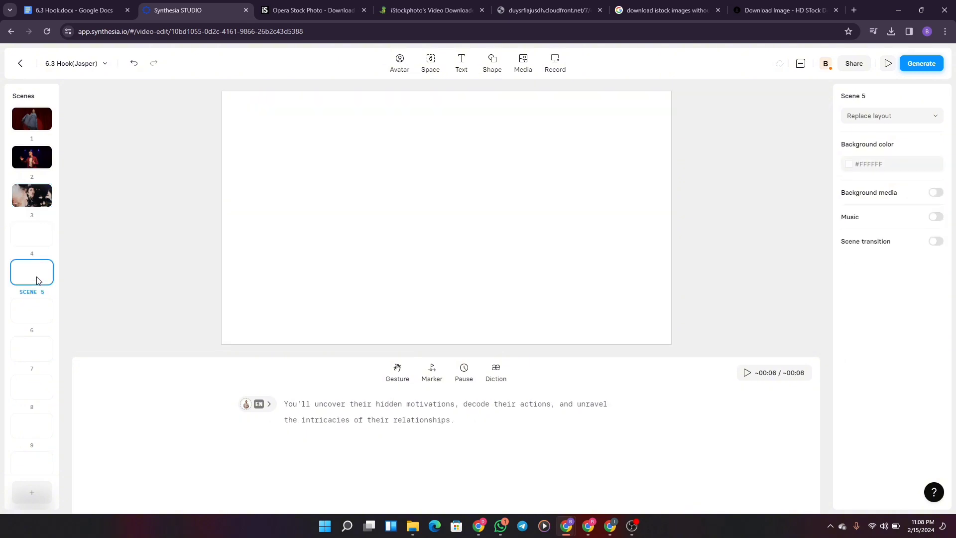
left_click(28, 129)
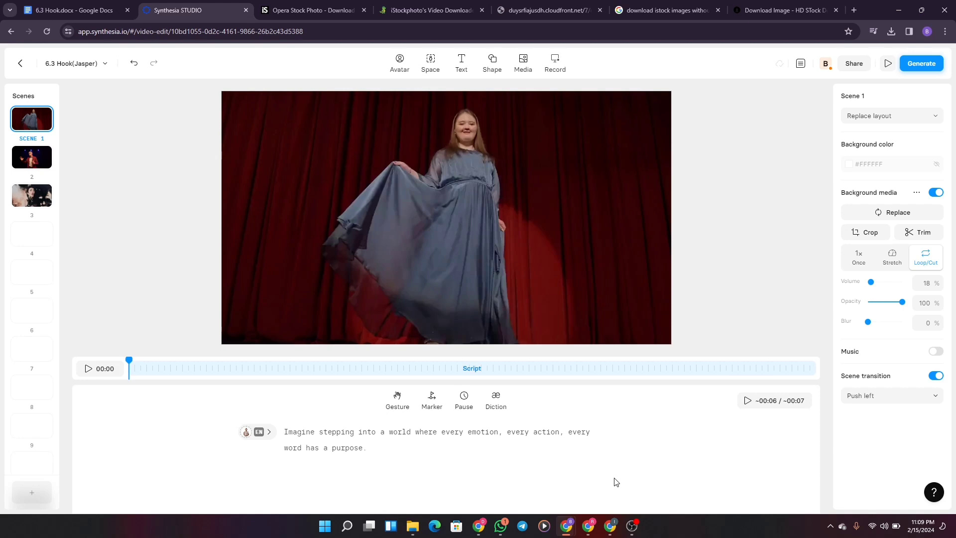
left_click(934, 352)
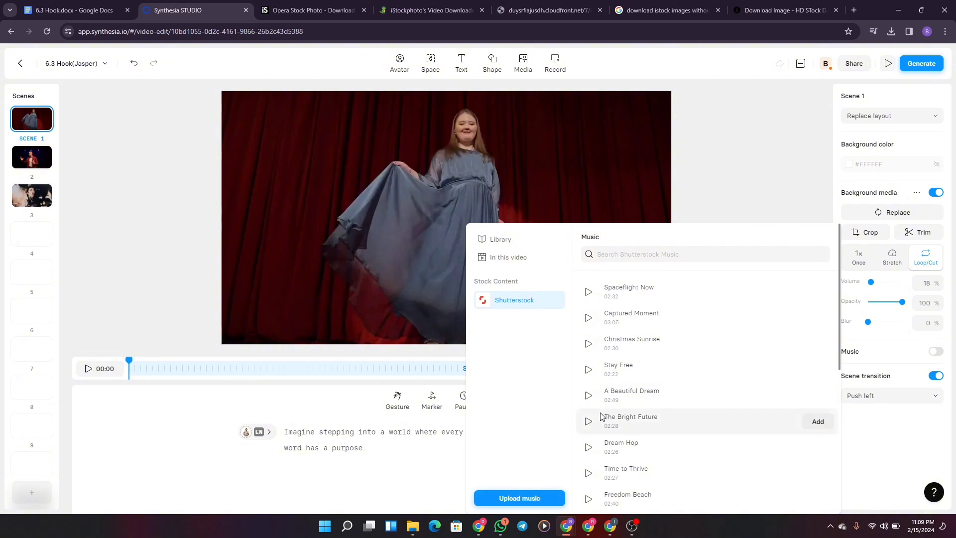
left_click(587, 396)
left_click(588, 397)
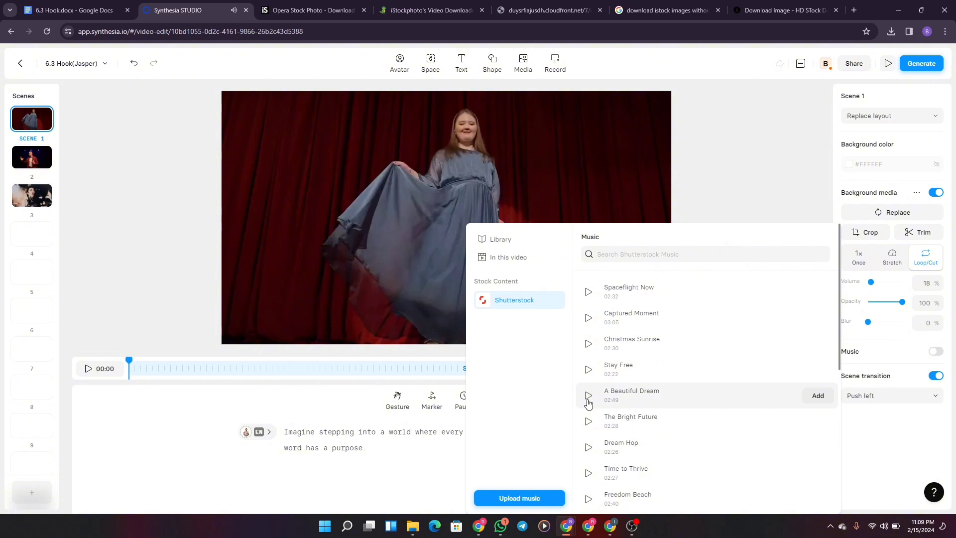
left_click(587, 424)
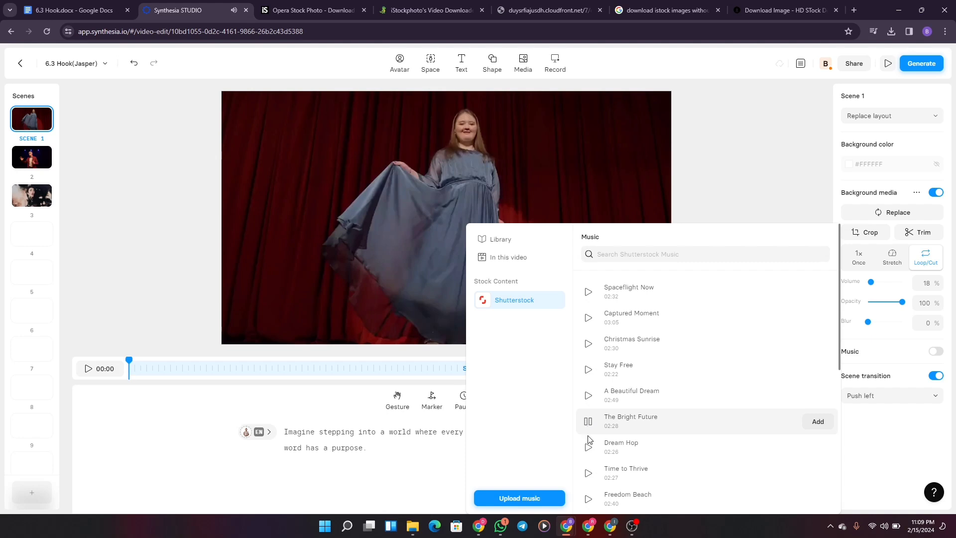
left_click(588, 449)
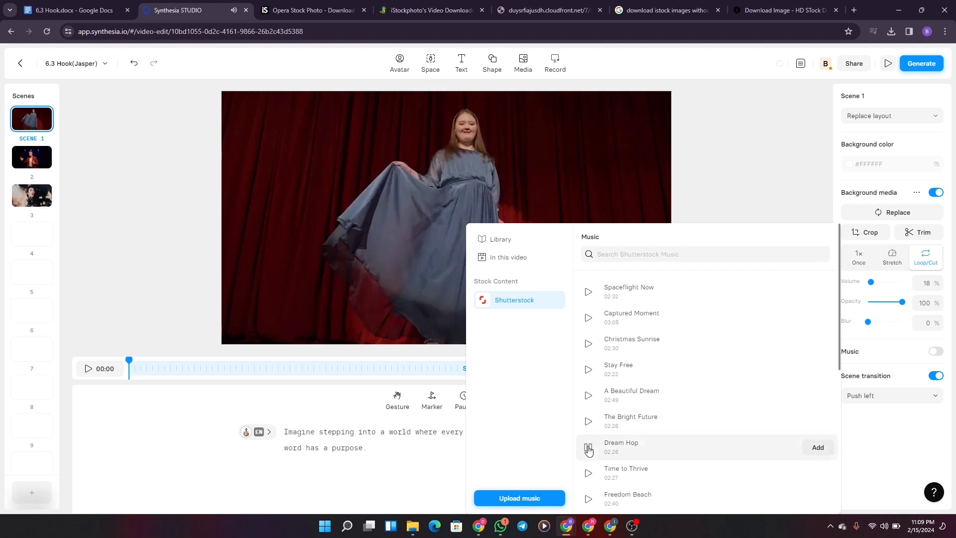
left_click(585, 500)
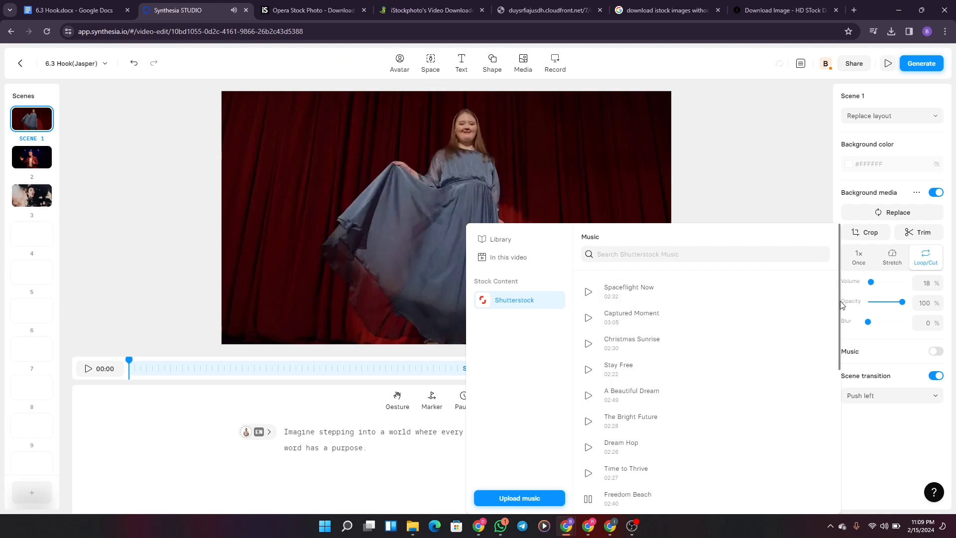
Add Freedom Beach as scene 1's background music, apply it to all scenes and check it on scenes 6 and 9
left_click_drag(840, 303, 847, 331)
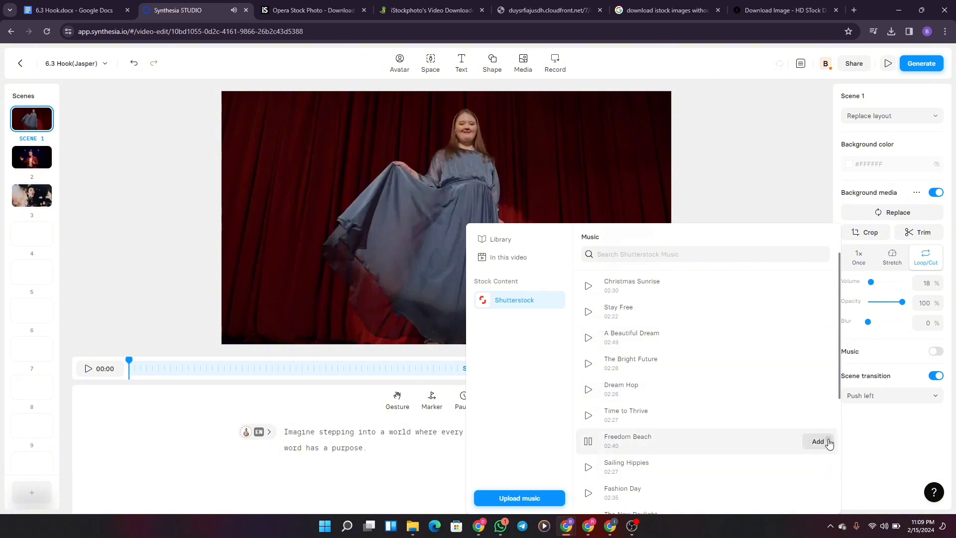
left_click(811, 442)
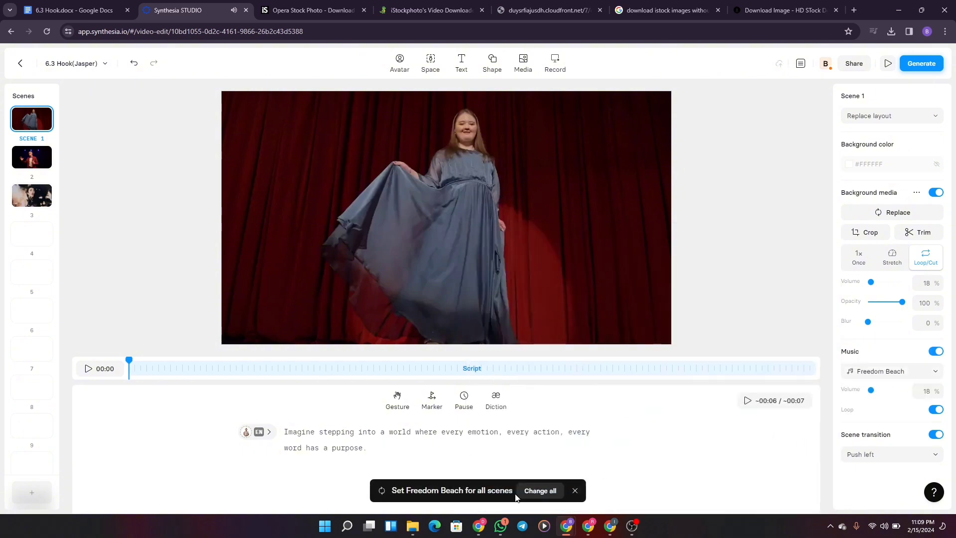
left_click(532, 496)
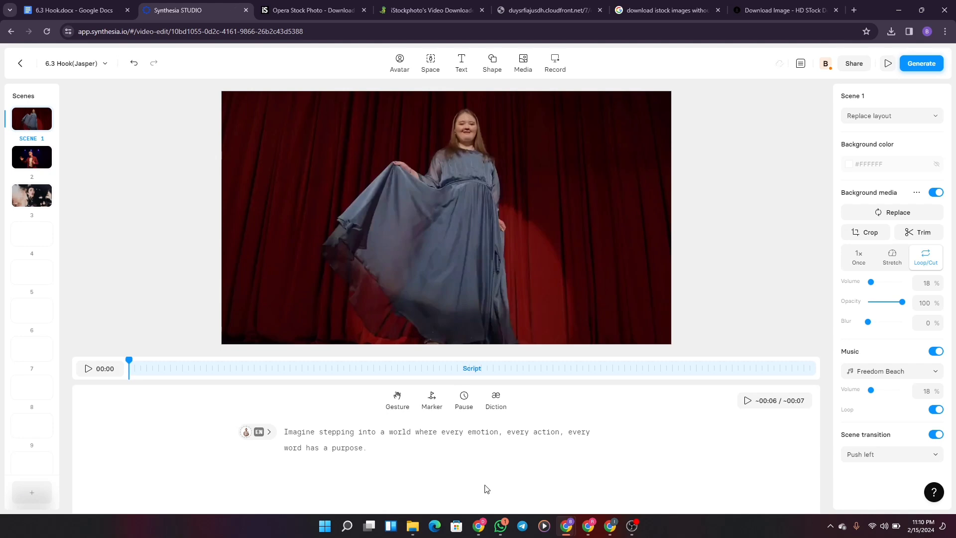
left_click(41, 315)
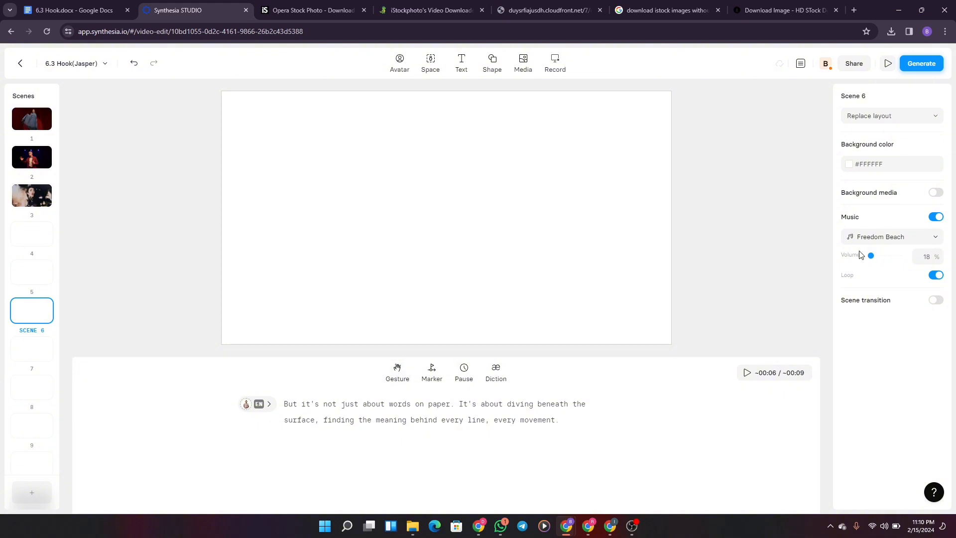
left_click(35, 437)
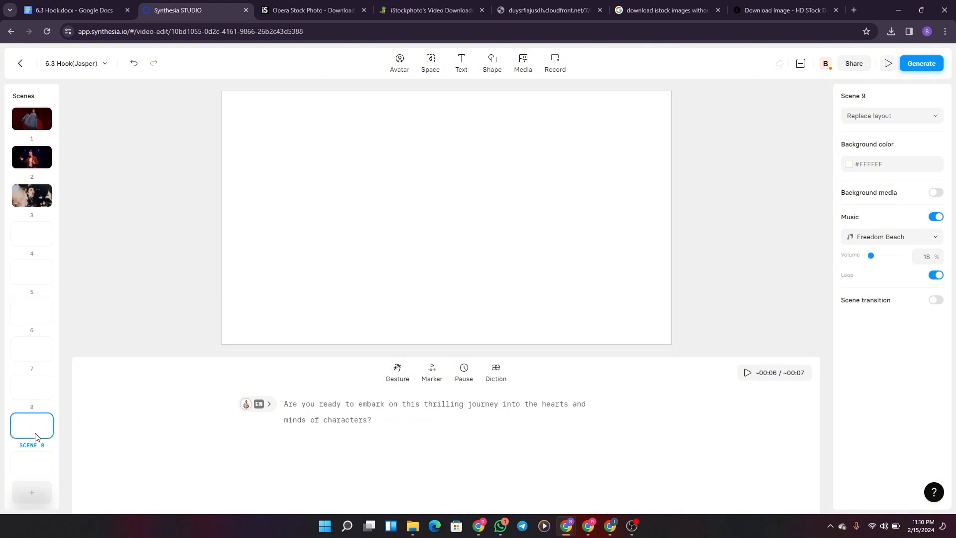
Add the recently used Carla avatar to scene 1 as its speaker
left_click(28, 118)
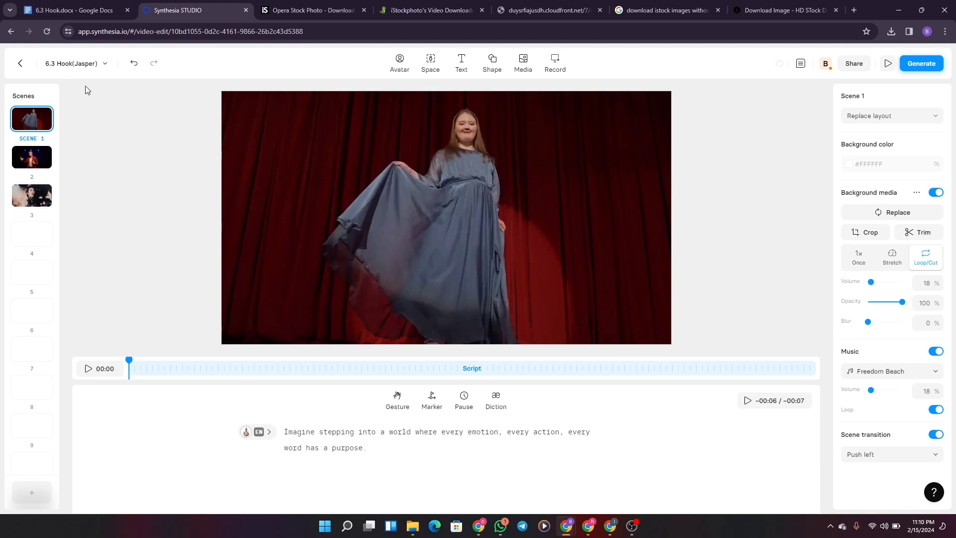
left_click(398, 64)
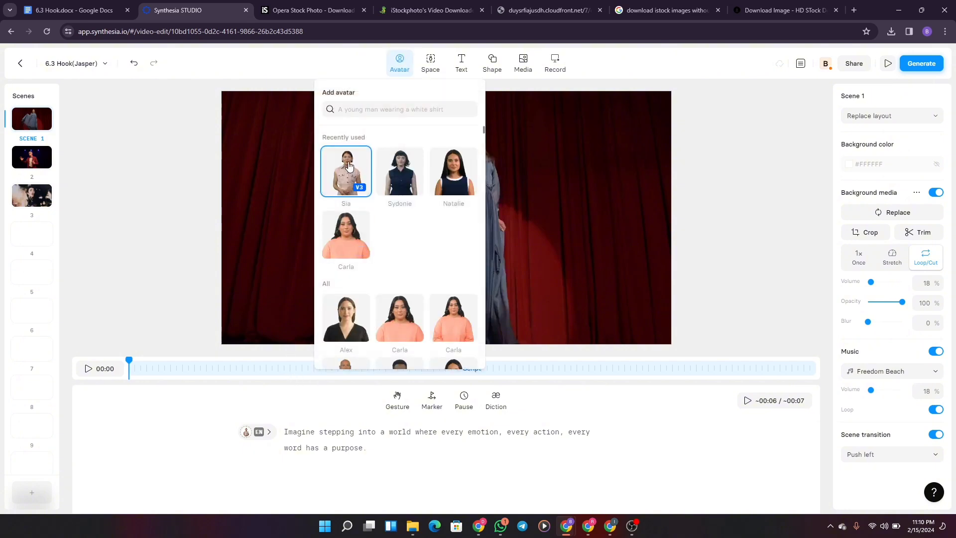
left_click(352, 246)
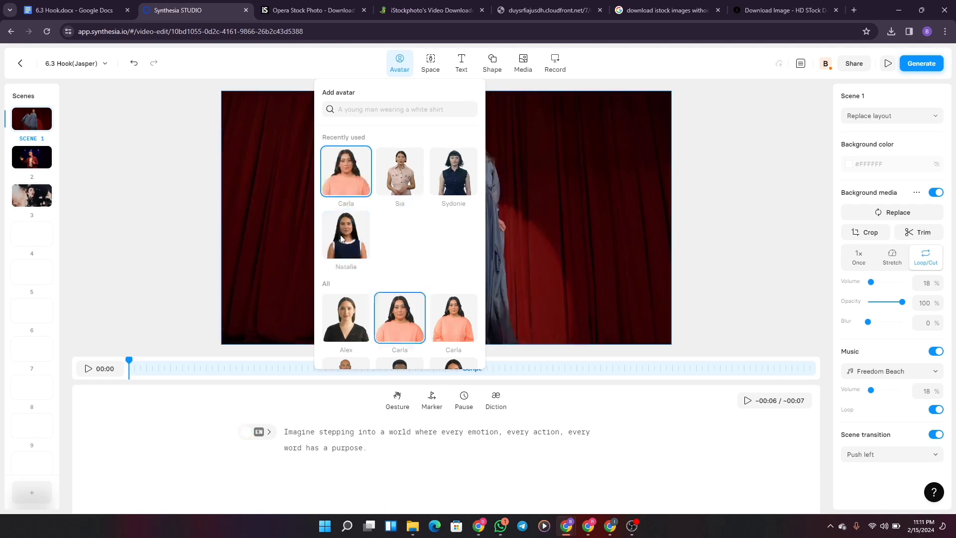
left_click(548, 225)
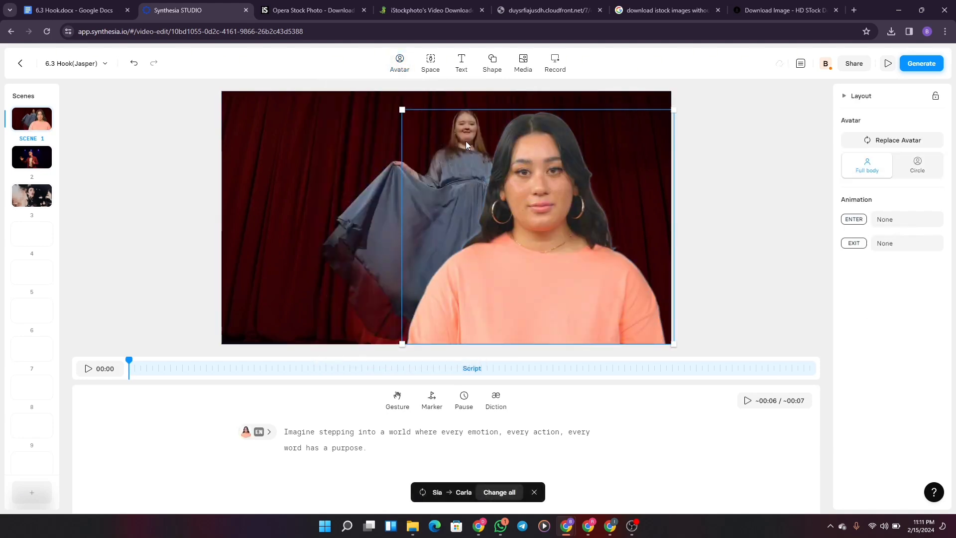
Shrink the Carla avatar to about a quarter of the frame width and place it in scene 1's lower-left corner
left_click_drag(402, 110, 528, 270)
left_click(587, 295)
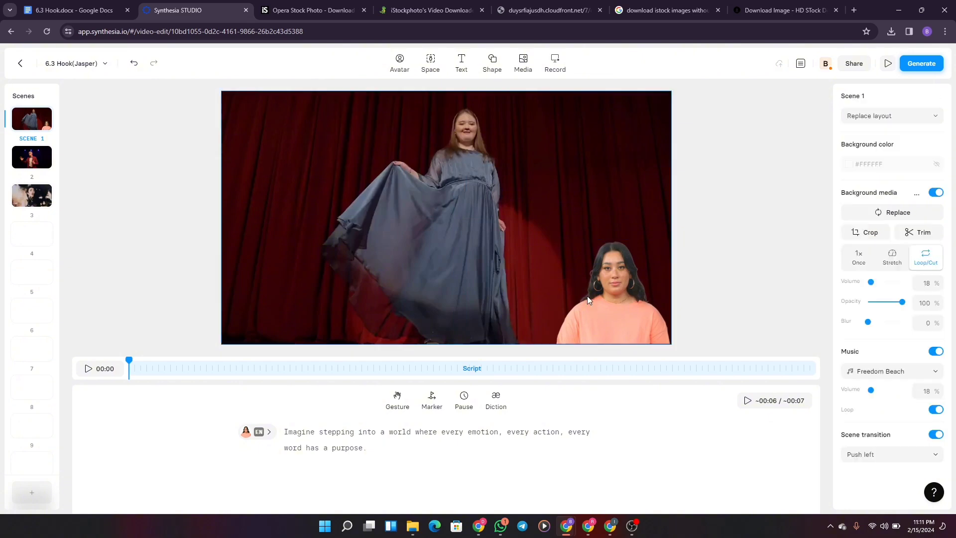
double_click(585, 181)
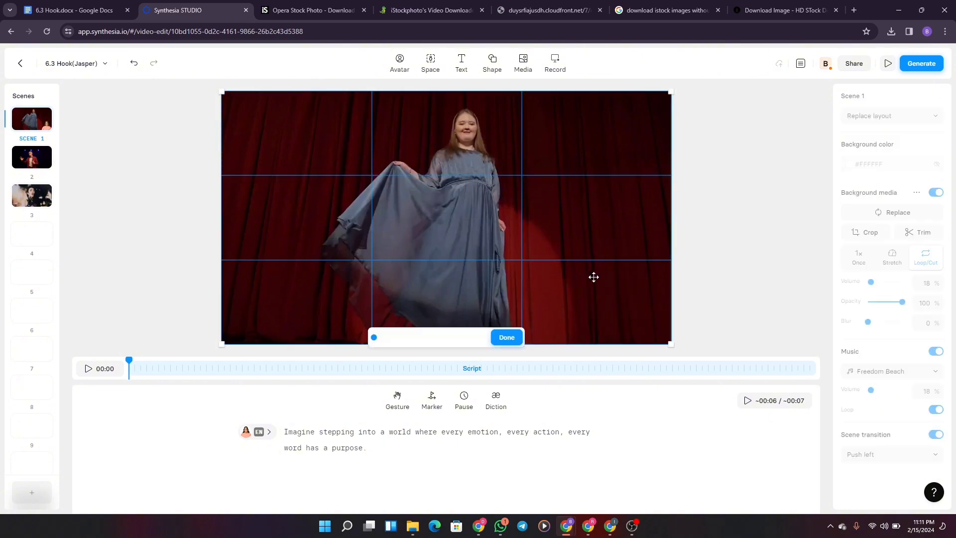
left_click(506, 338)
left_click(620, 315)
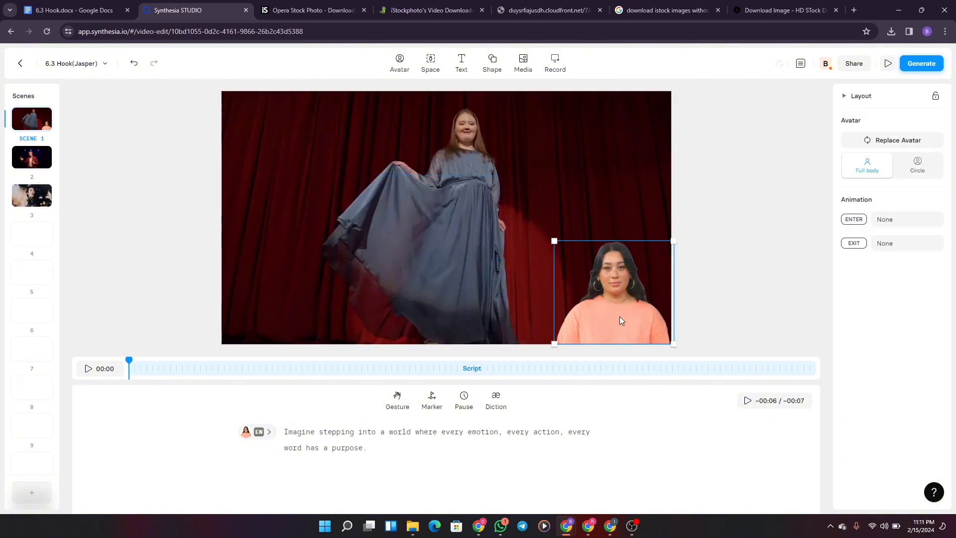
left_click_drag(480, 285, 263, 318)
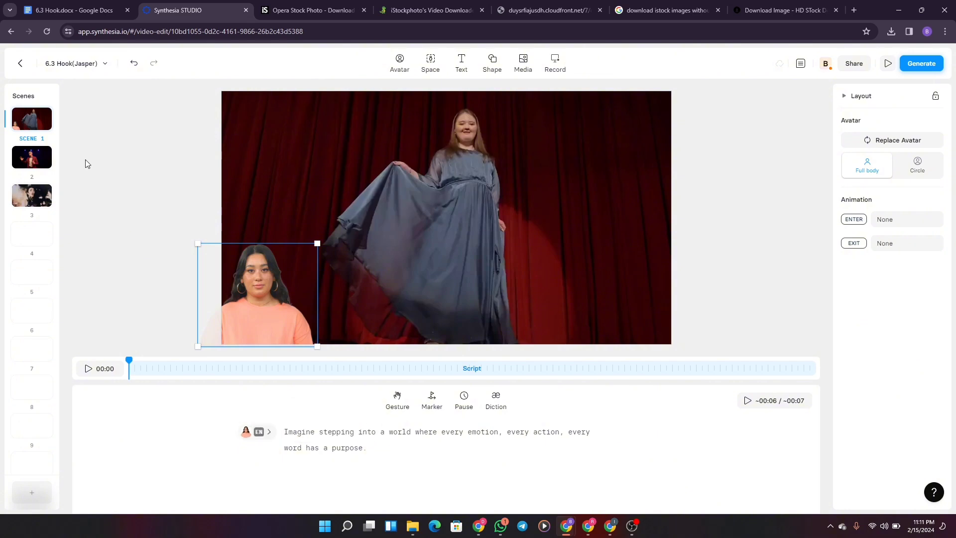
Set the script speaker of scenes 2, 4 and 3 to Carla
left_click(44, 168)
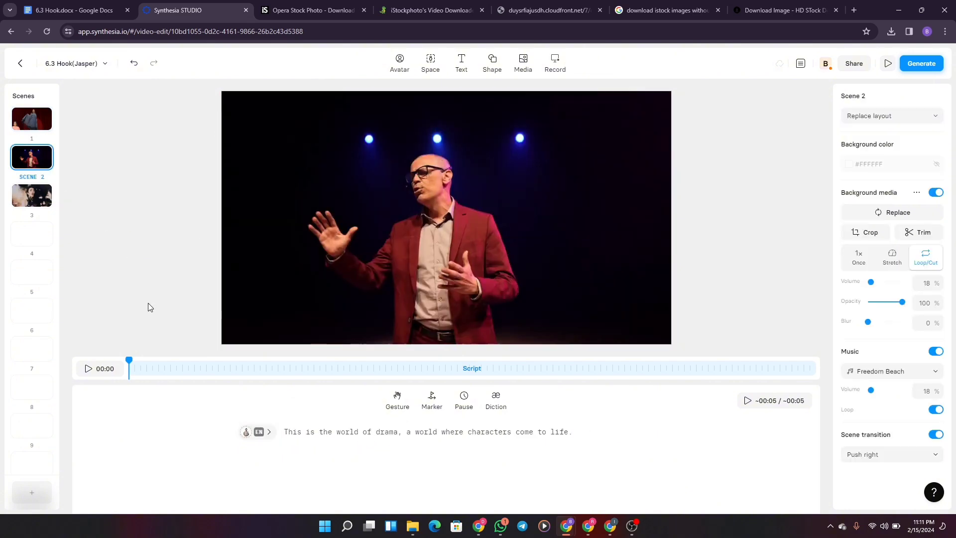
left_click(261, 431)
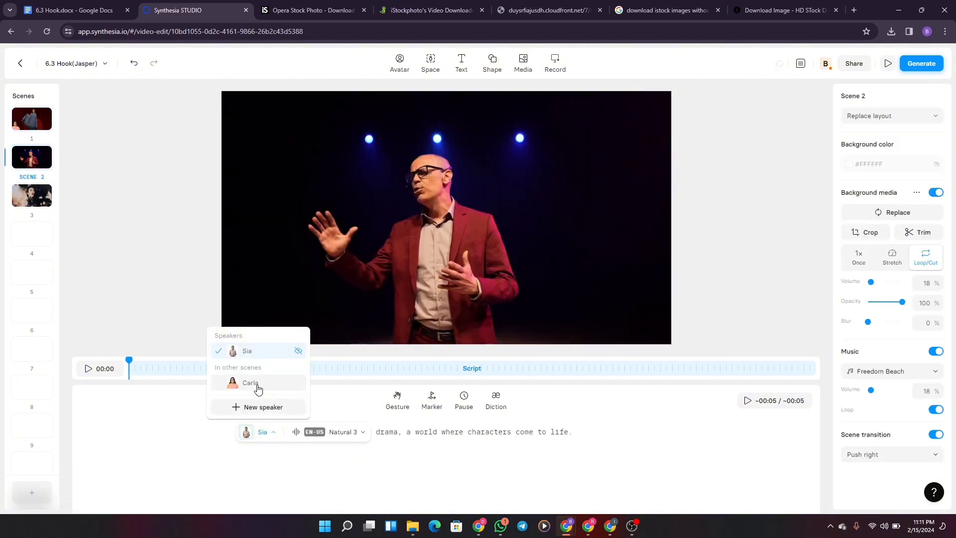
left_click(256, 382)
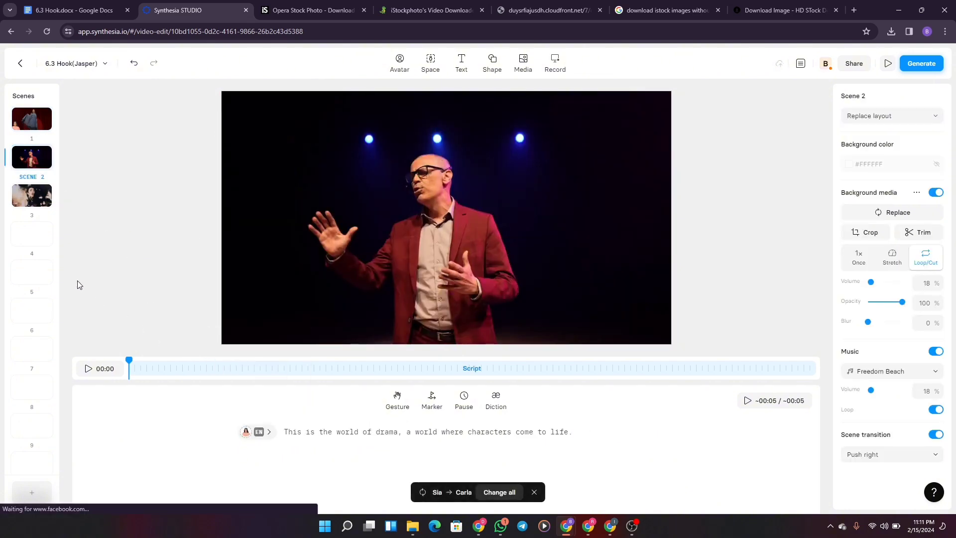
left_click(37, 234)
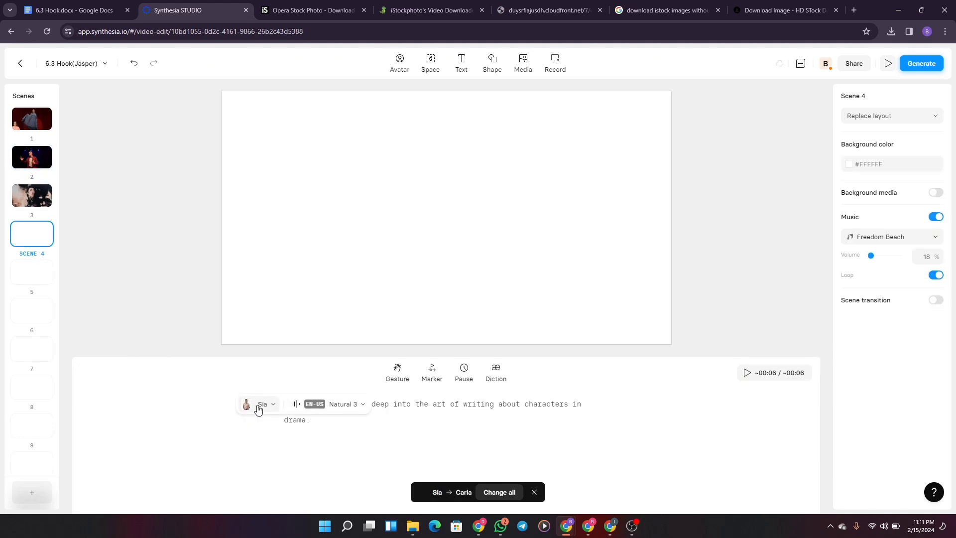
left_click(258, 401)
left_click(258, 363)
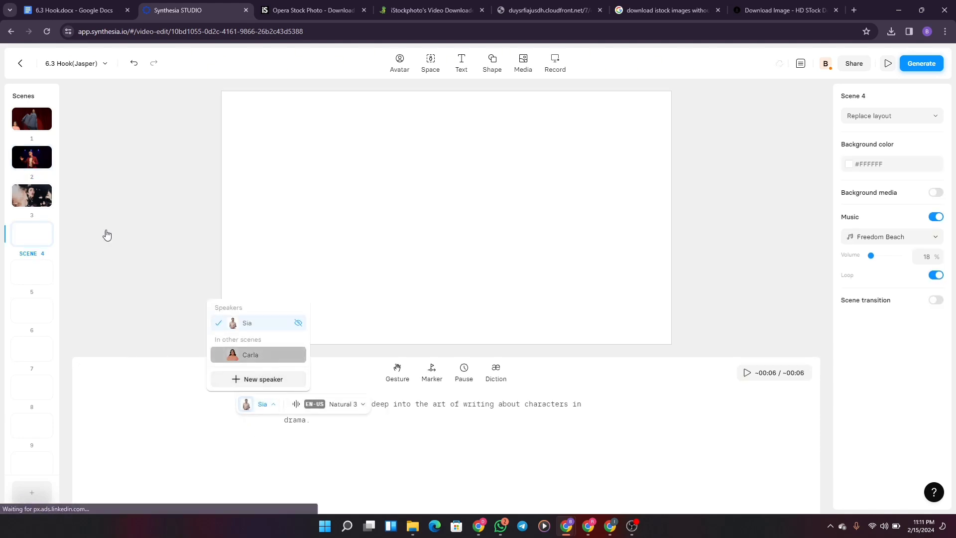
left_click(27, 195)
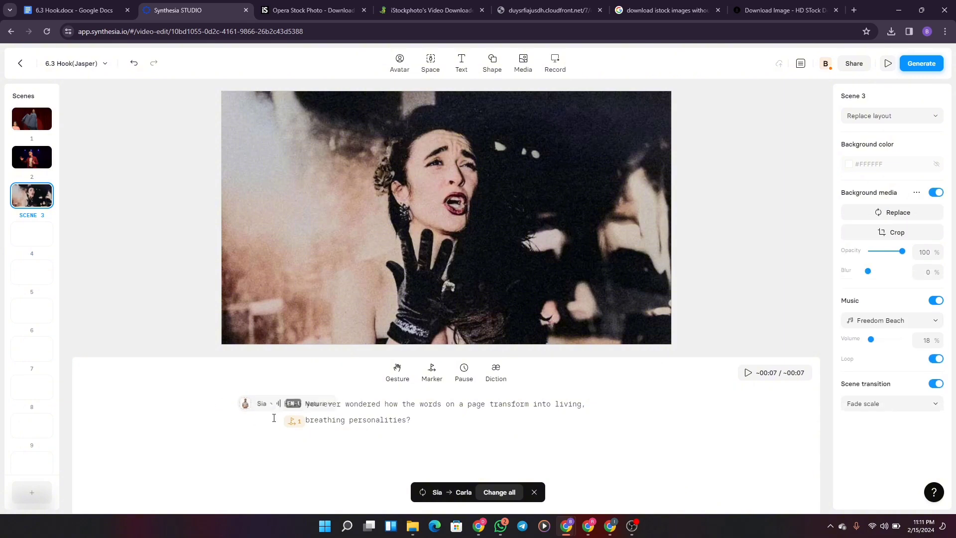
left_click(260, 407)
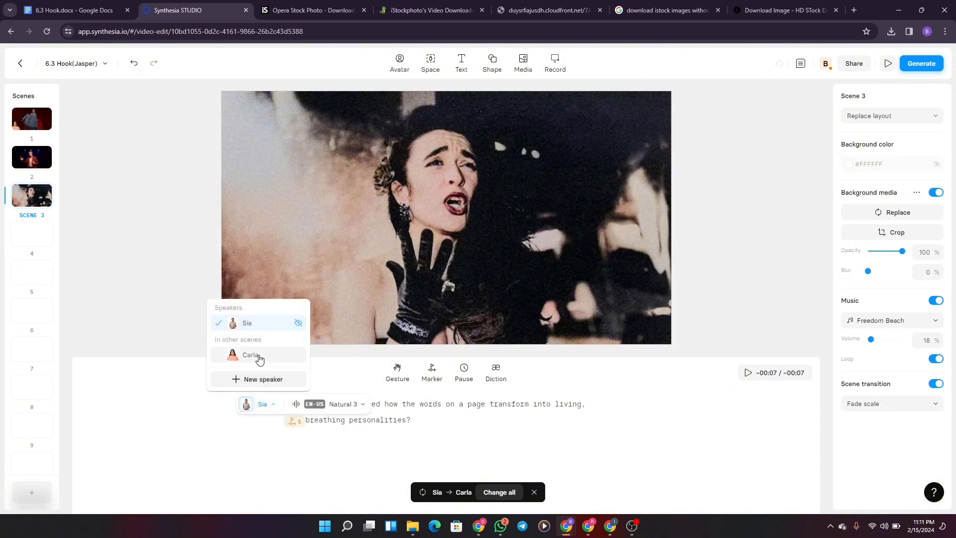
left_click(259, 356)
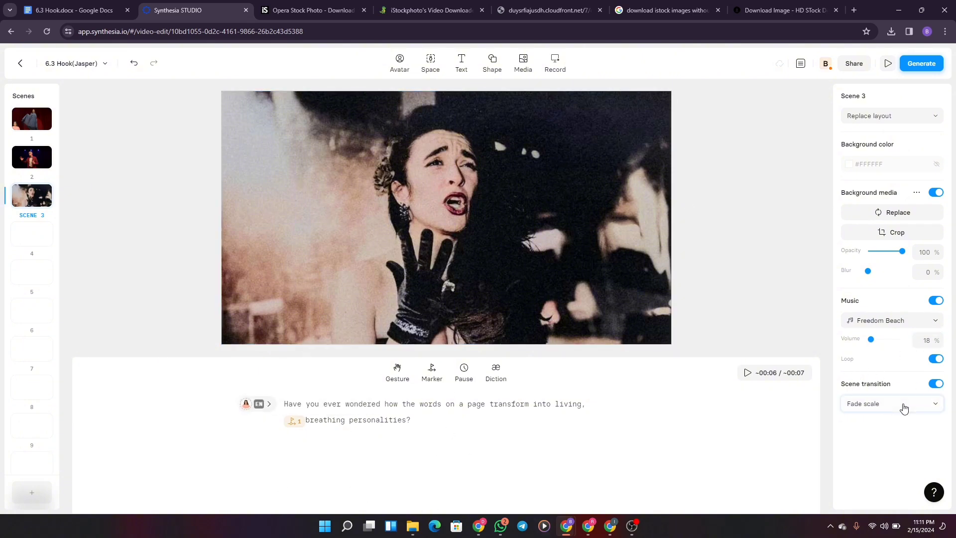
Generate the 6.3 Hook(Jasper) video with captions included
left_click(920, 72)
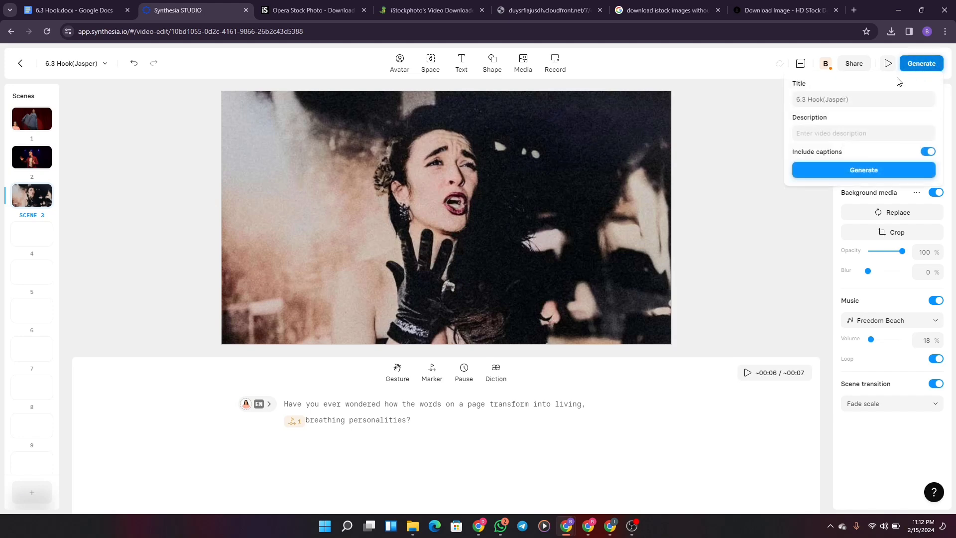
left_click(836, 171)
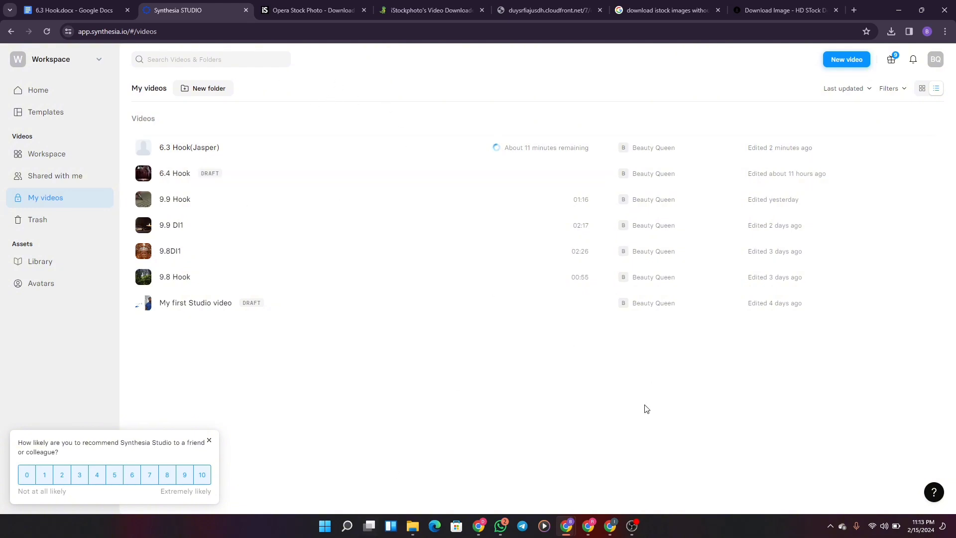
mouse_move(500, 527)
mouse_move(642, 524)
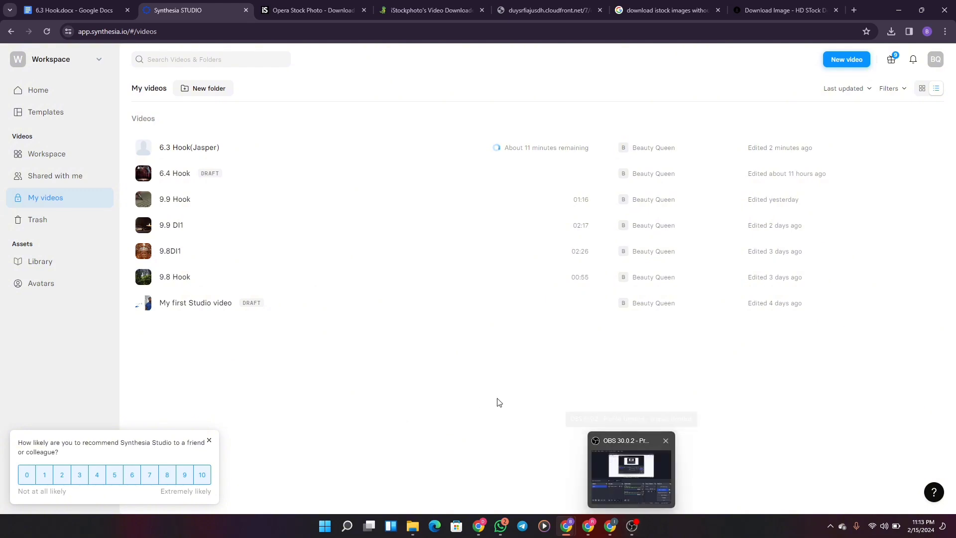